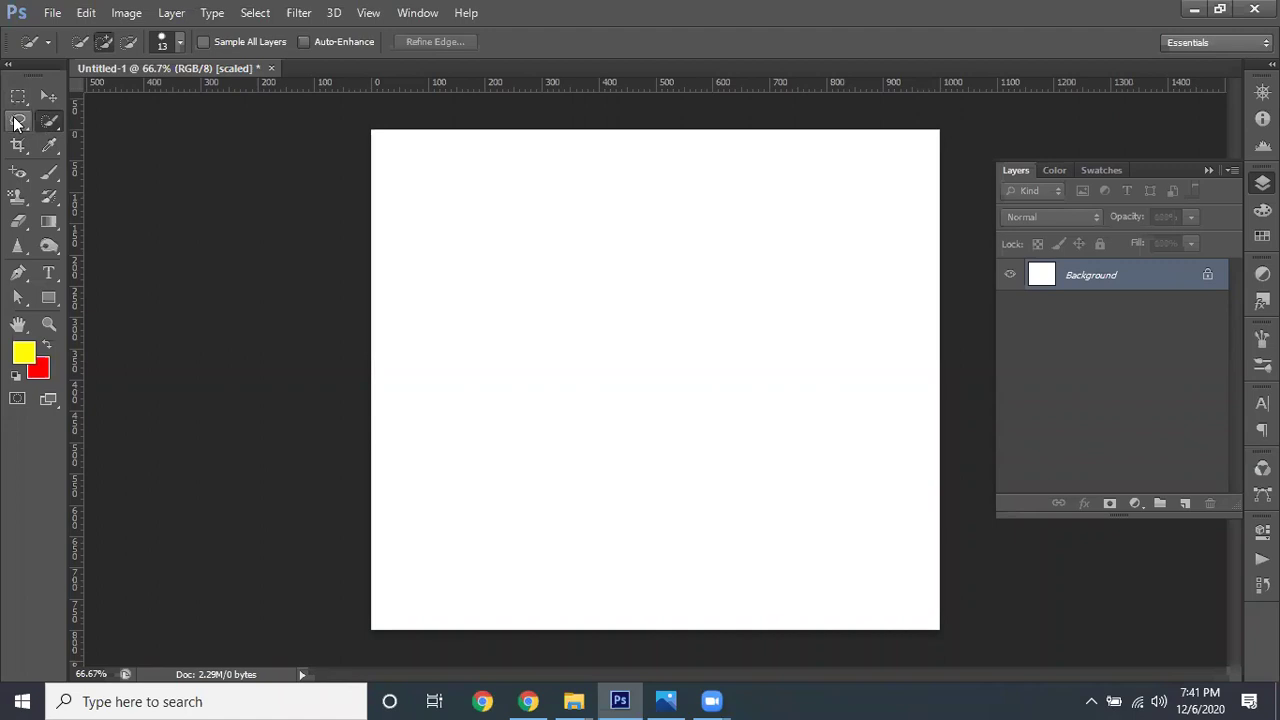
Select the Lasso tool and show its Lasso, Polygonal Lasso and Magnetic Lasso variants
click(20, 122)
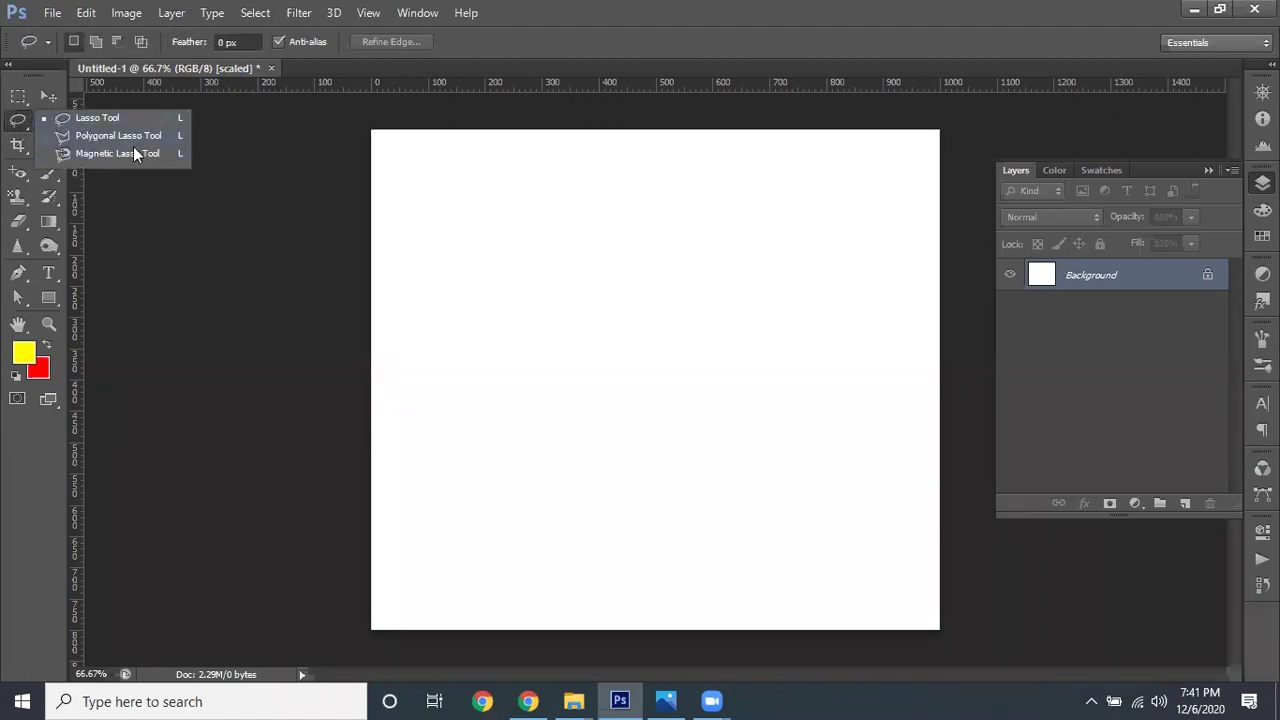
Dismiss the lasso variants flyout, keeping the freehand Lasso at Feather 0 px
click(18, 122)
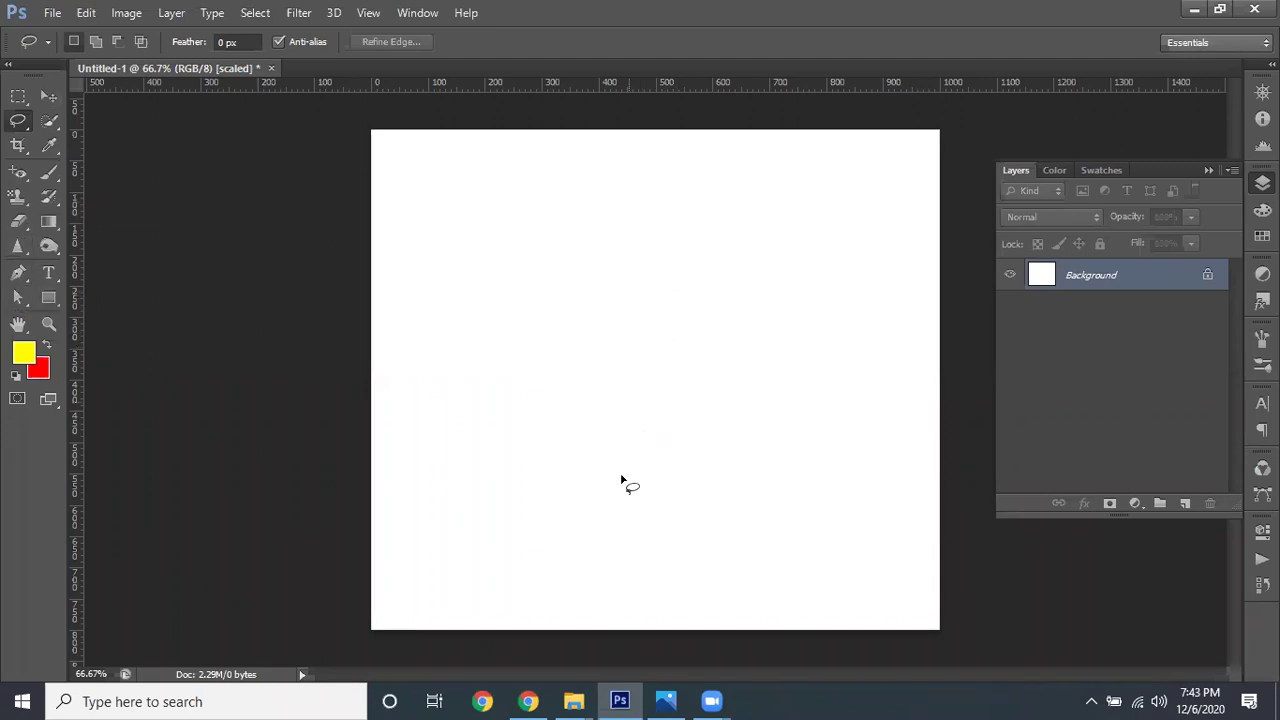
Select the Pen tool, which starts in Shape mode with yellow fill and no stroke
click(22, 276)
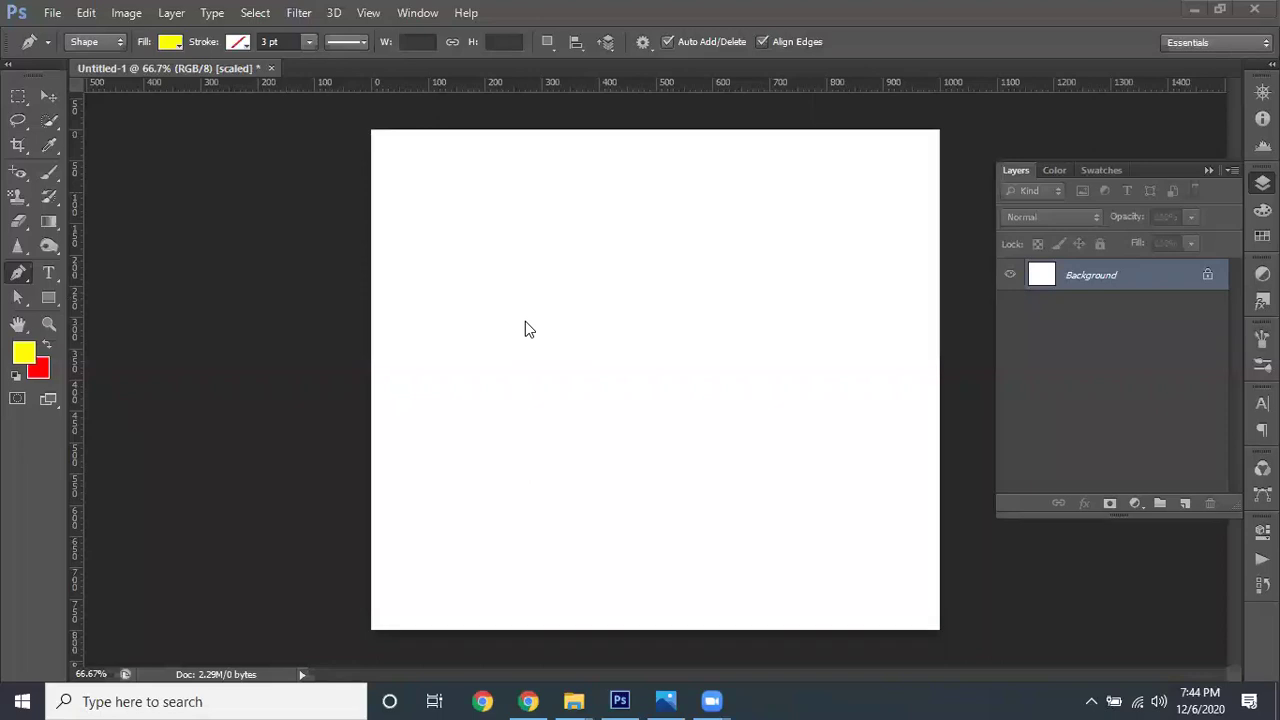
click(20, 277)
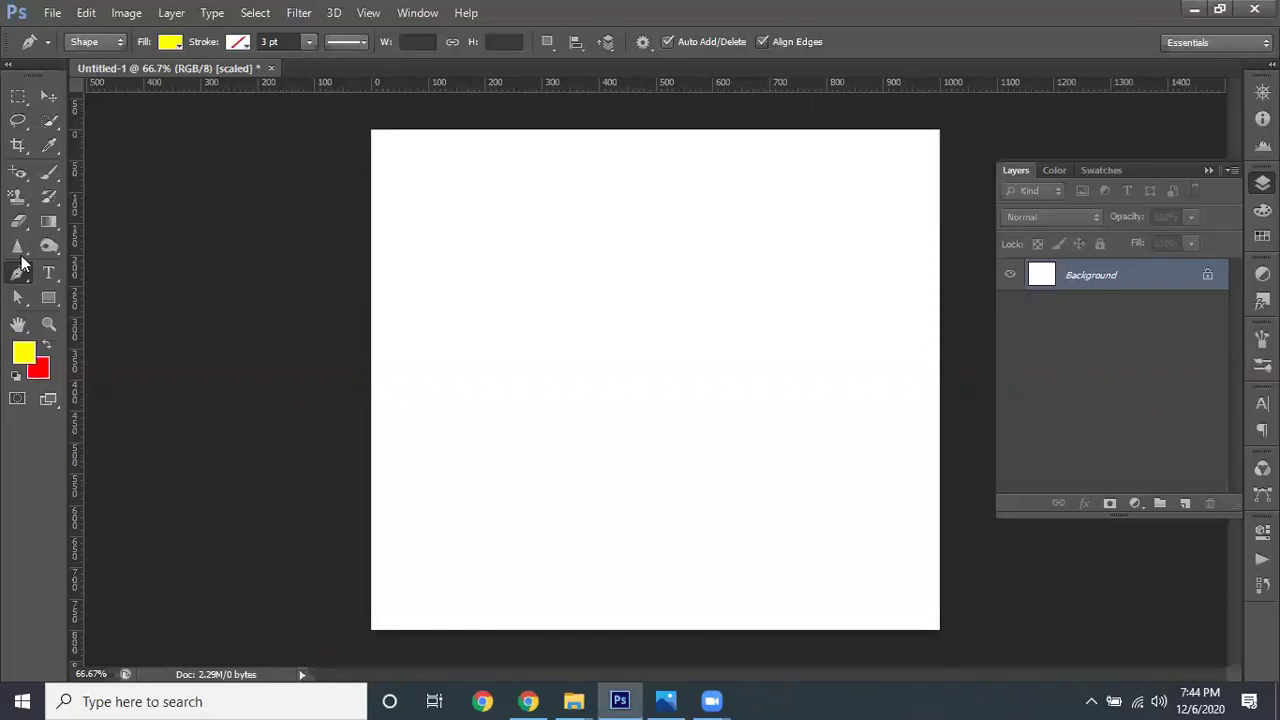
click(17, 196)
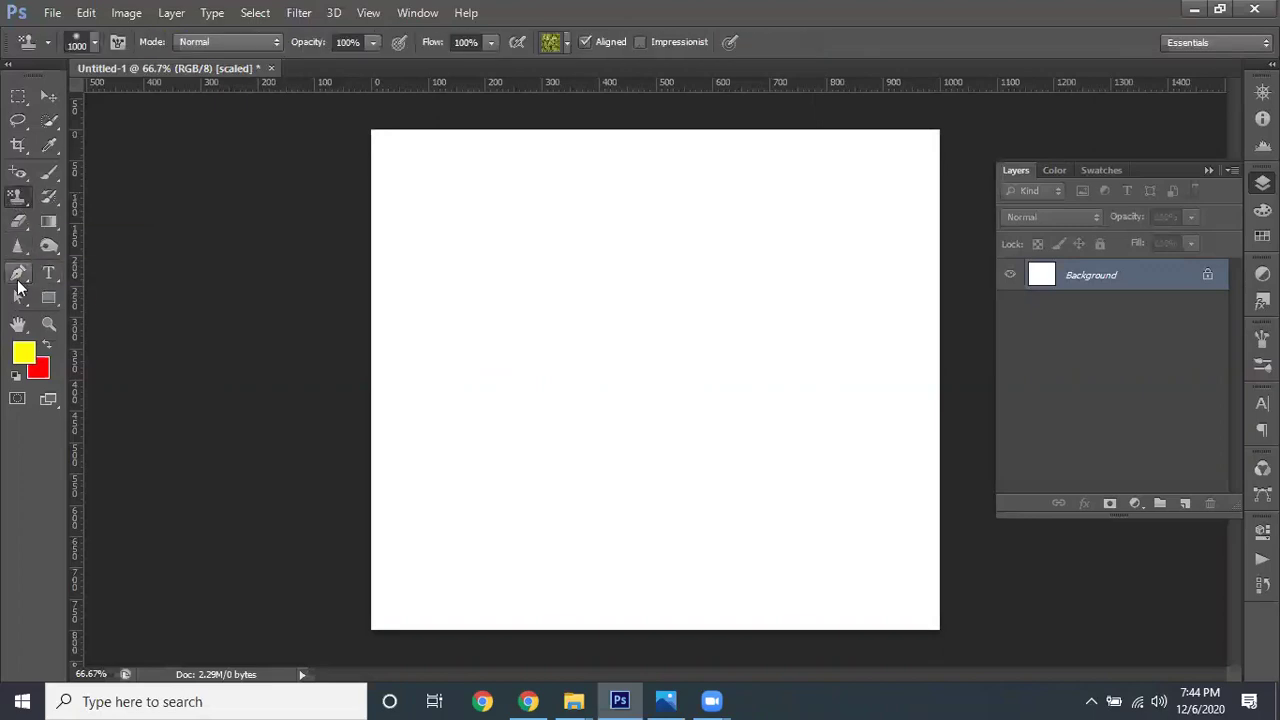
click(19, 275)
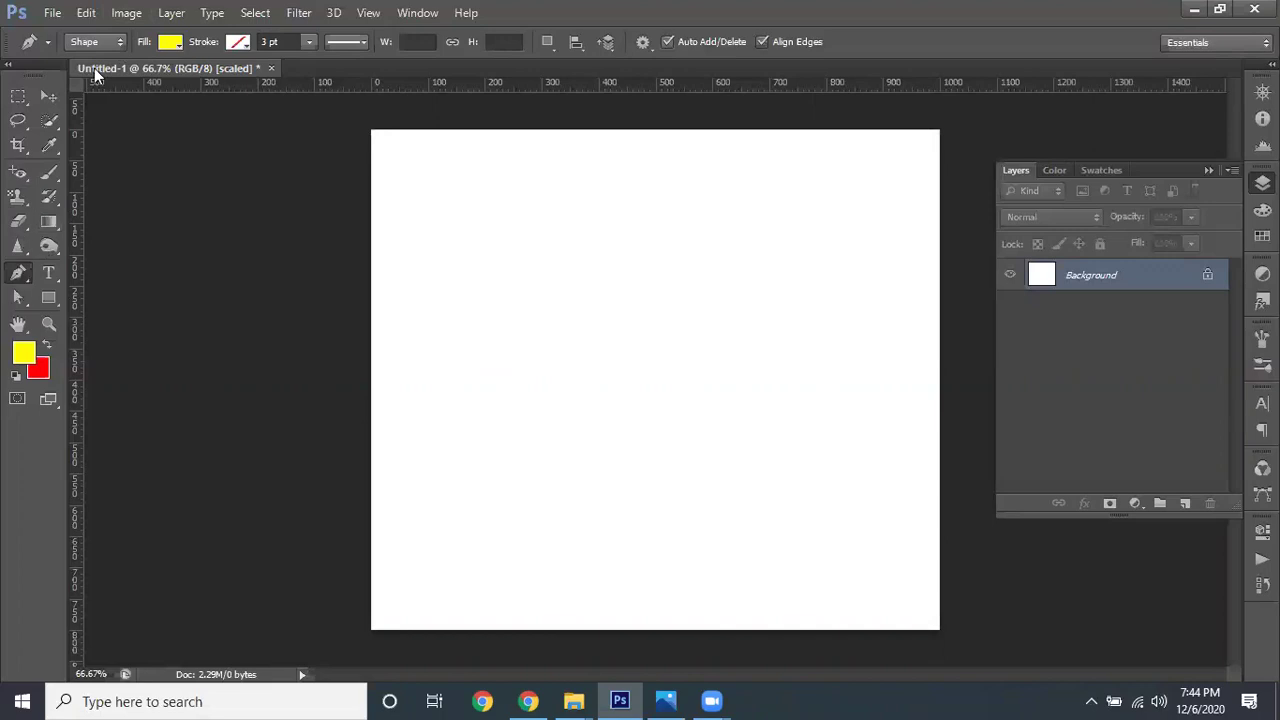
click(101, 41)
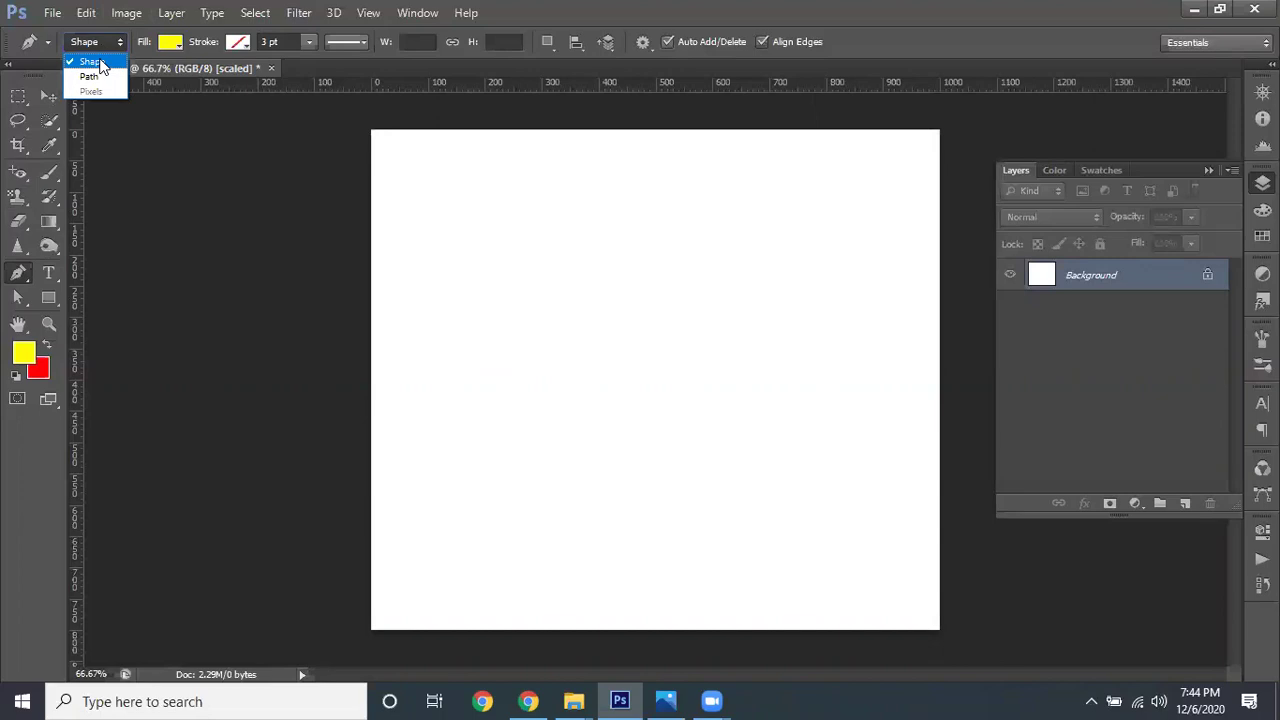
click(100, 63)
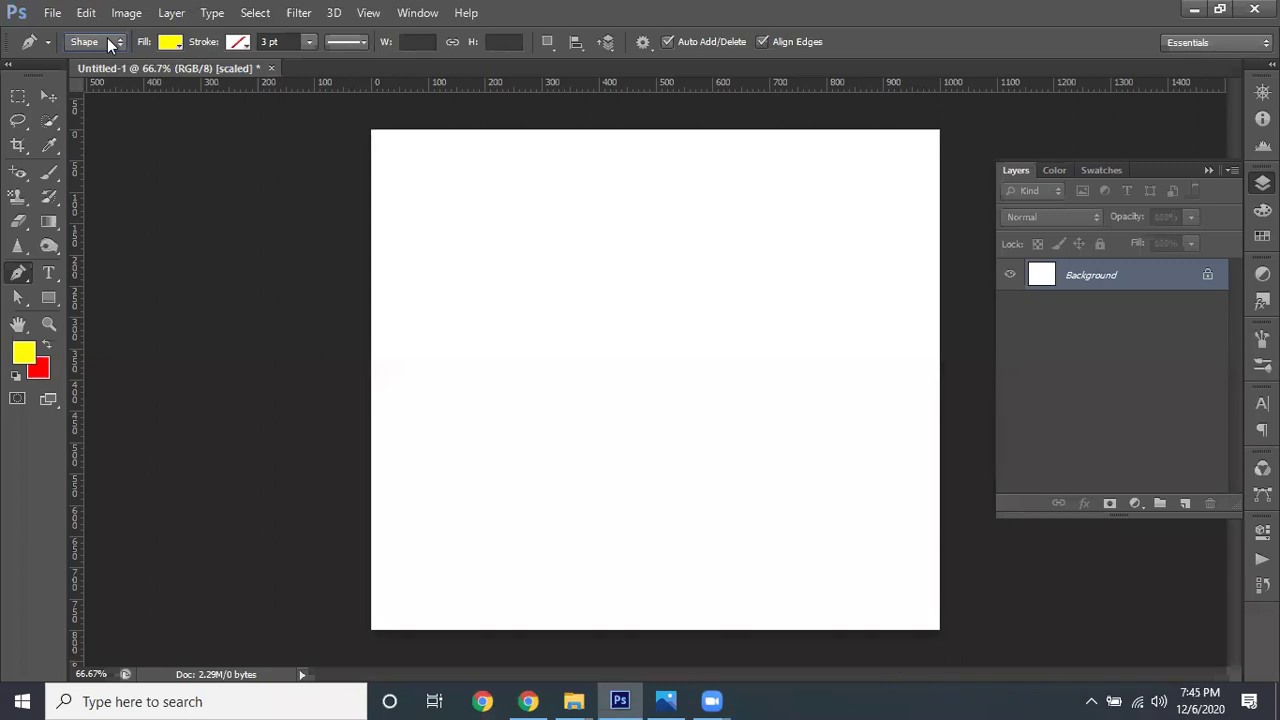
Switch the pen to Path mode and set its path operation to Subtract Front Shape
click(110, 44)
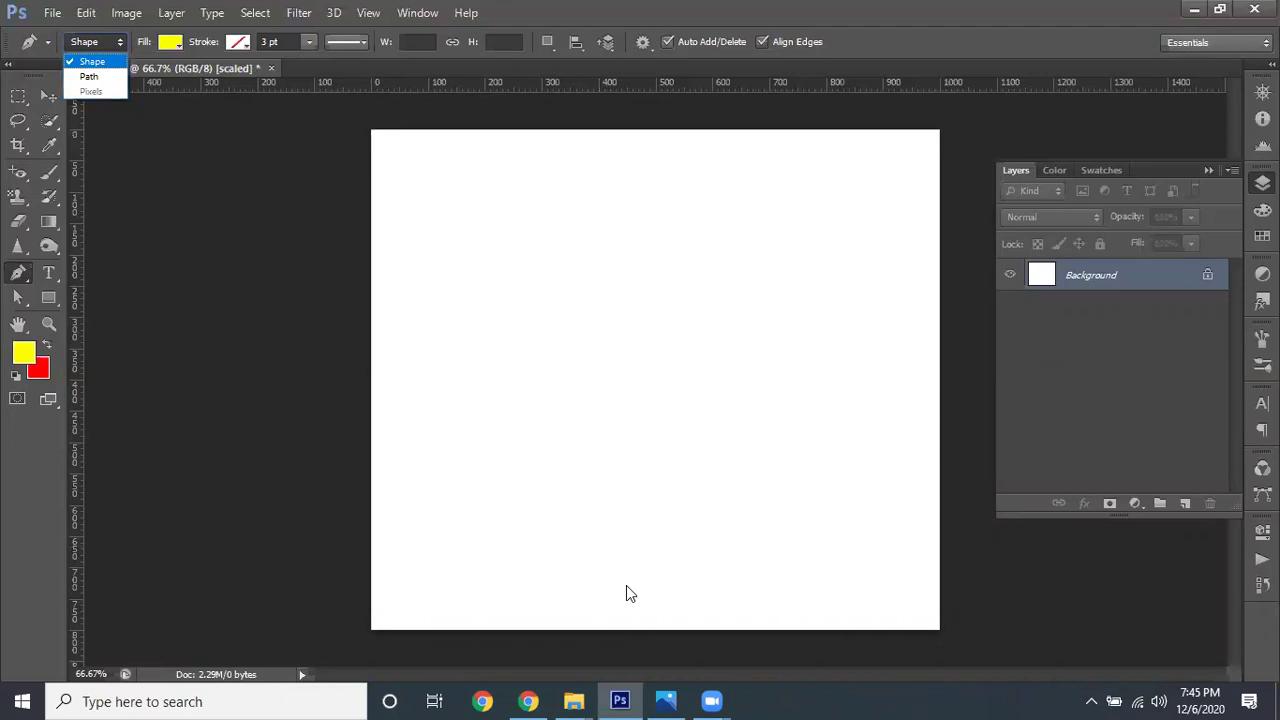
click(89, 76)
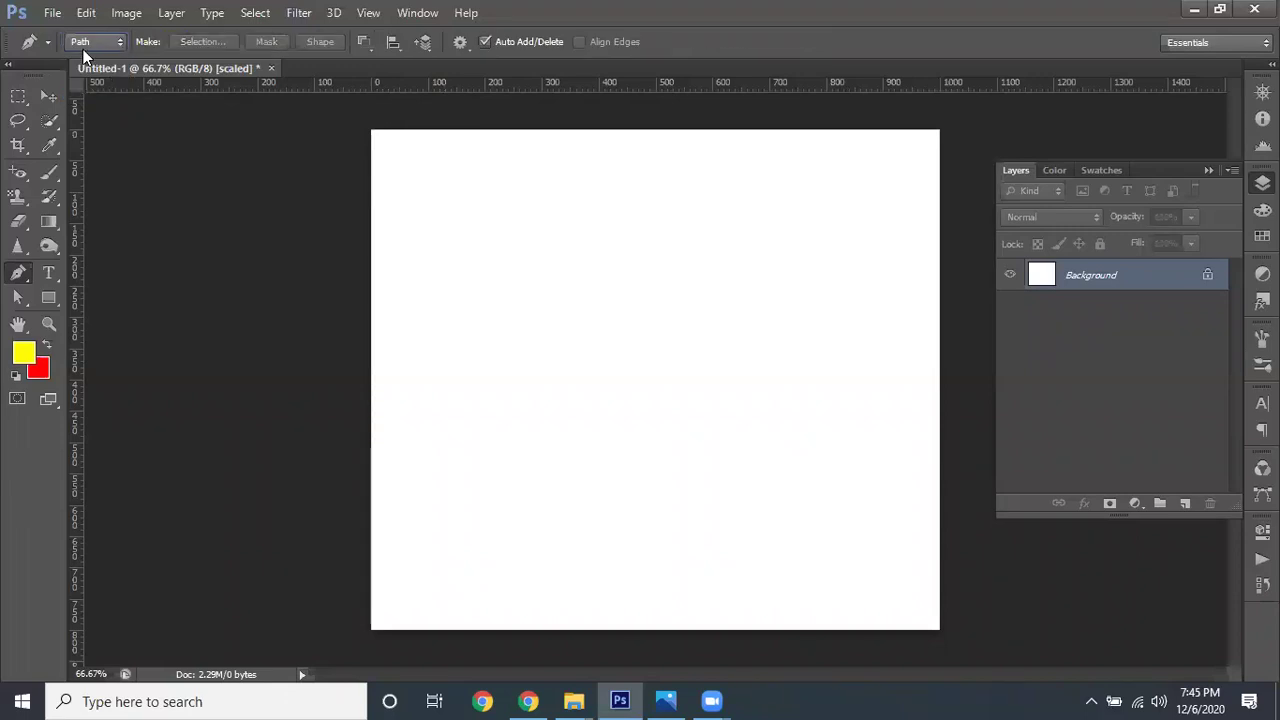
click(363, 44)
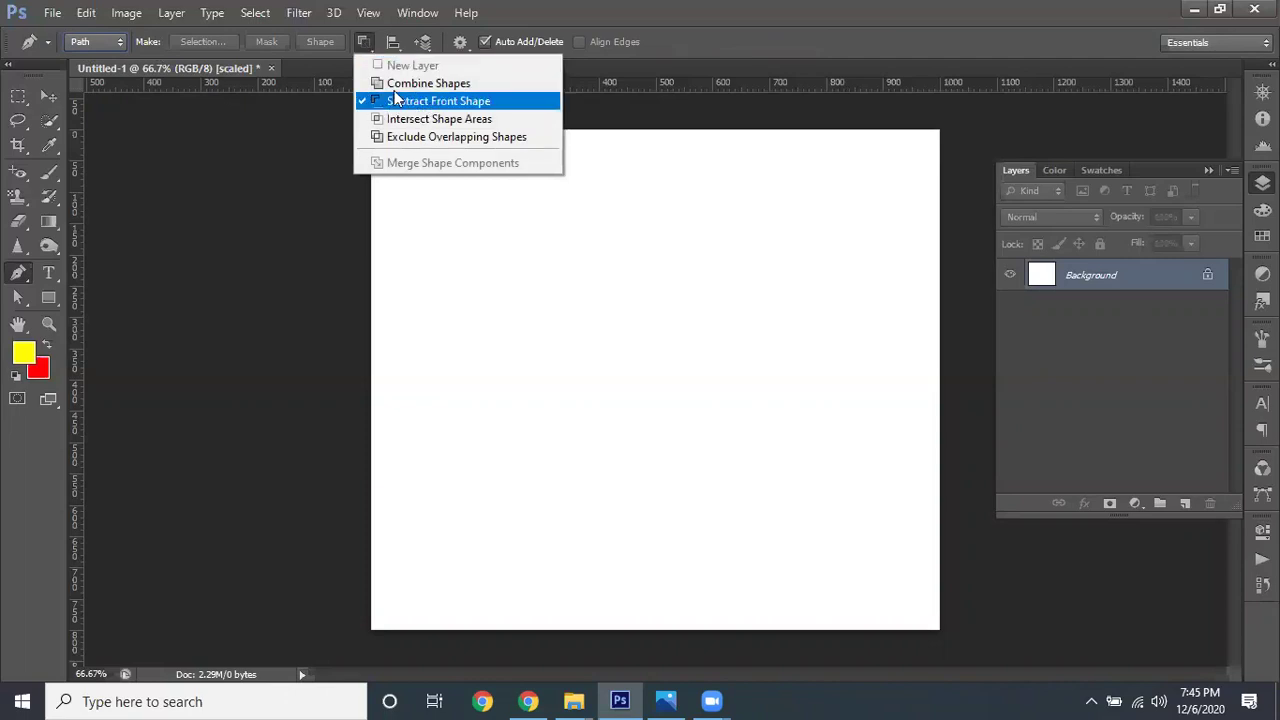
click(437, 88)
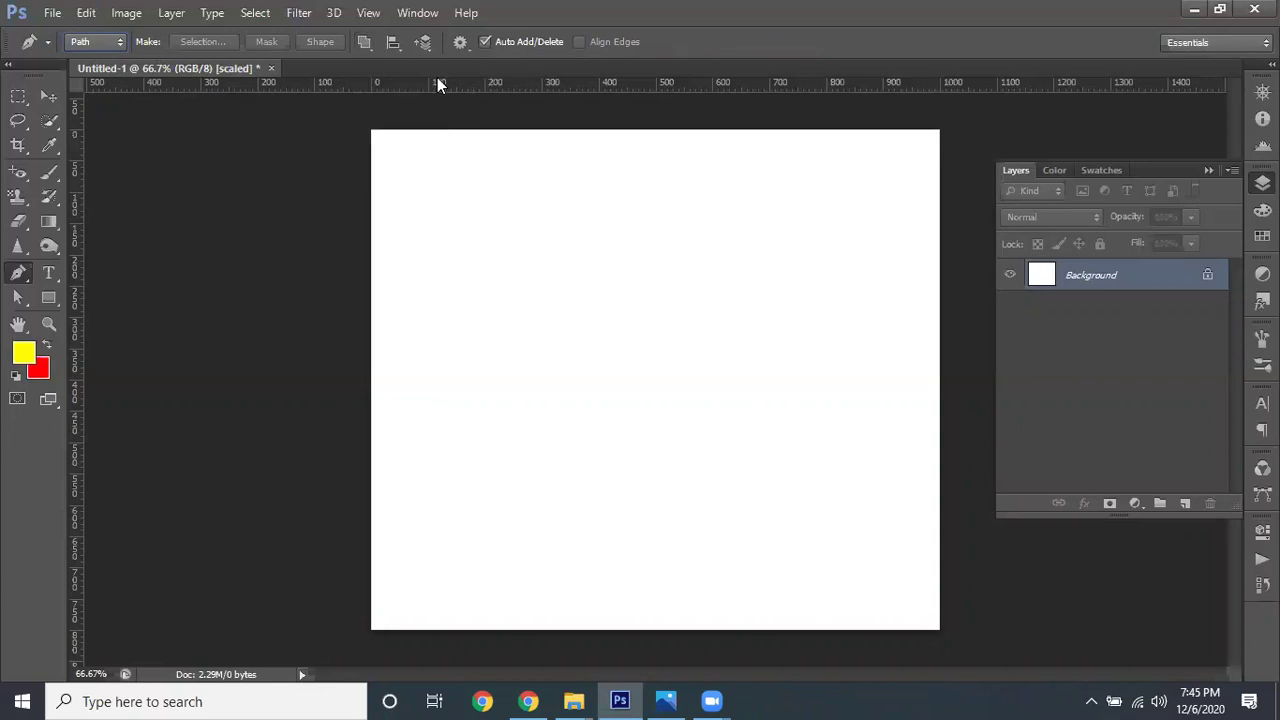
click(364, 42)
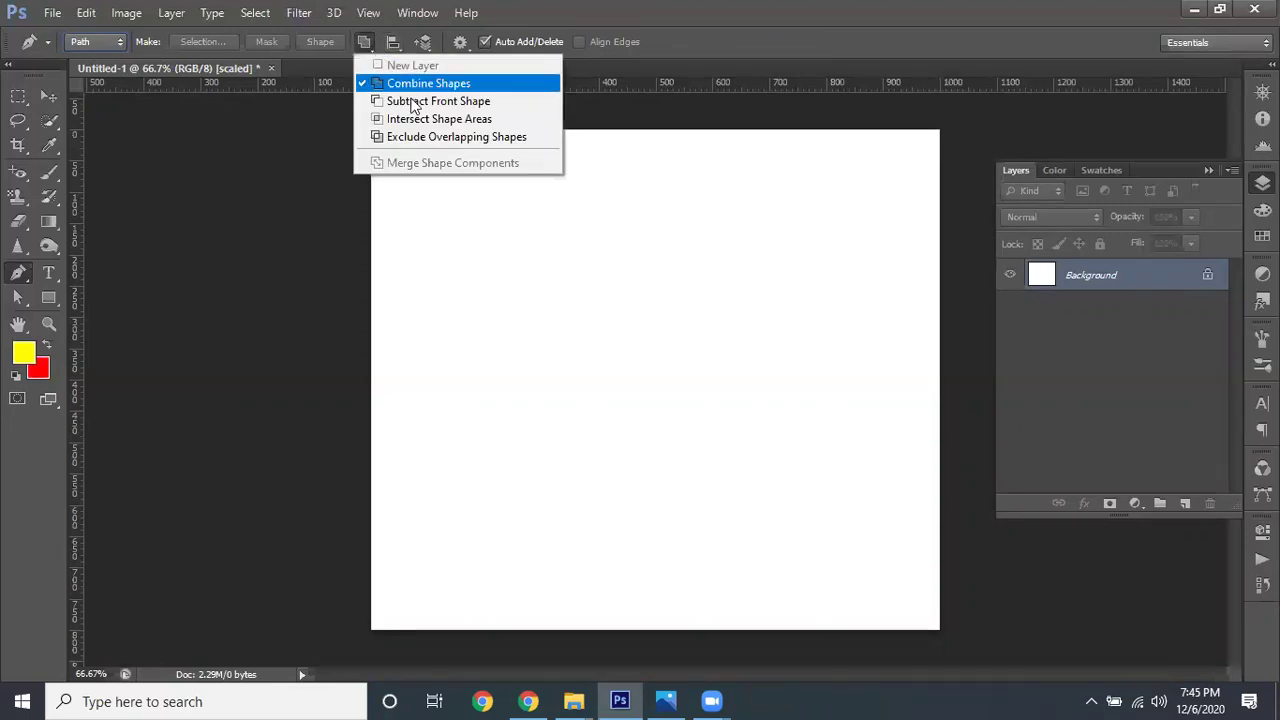
click(384, 104)
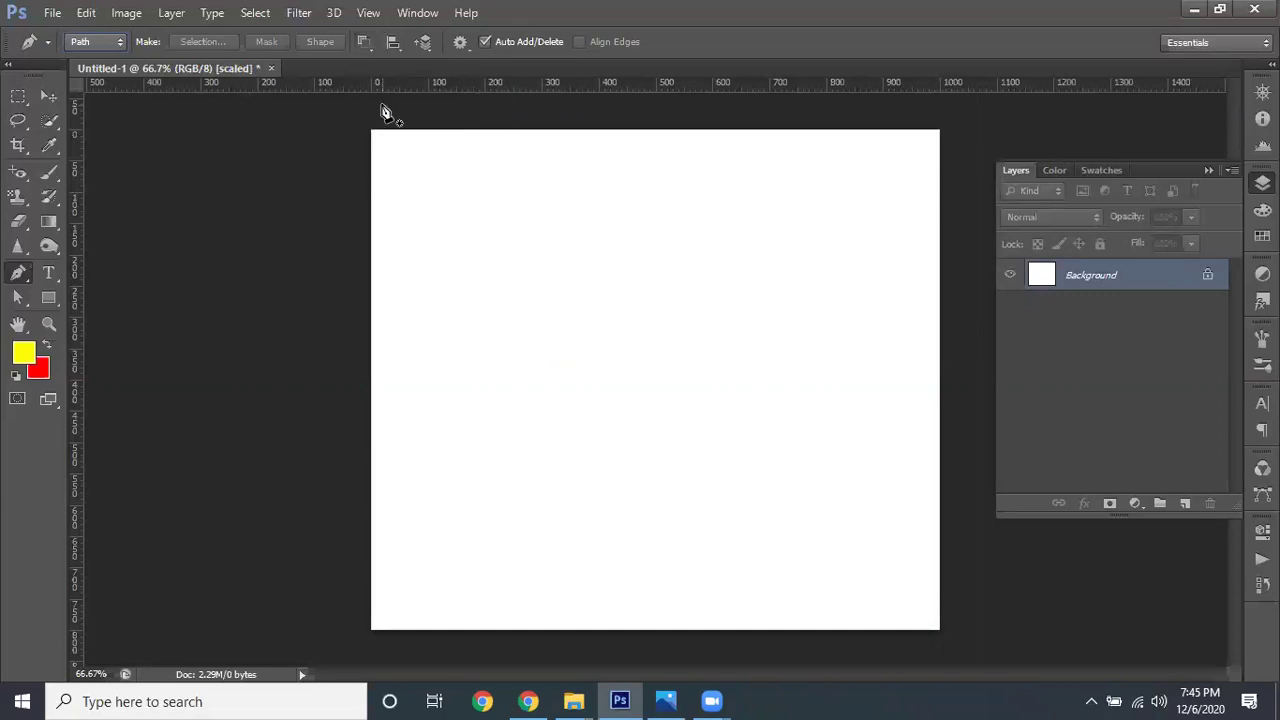
click(364, 41)
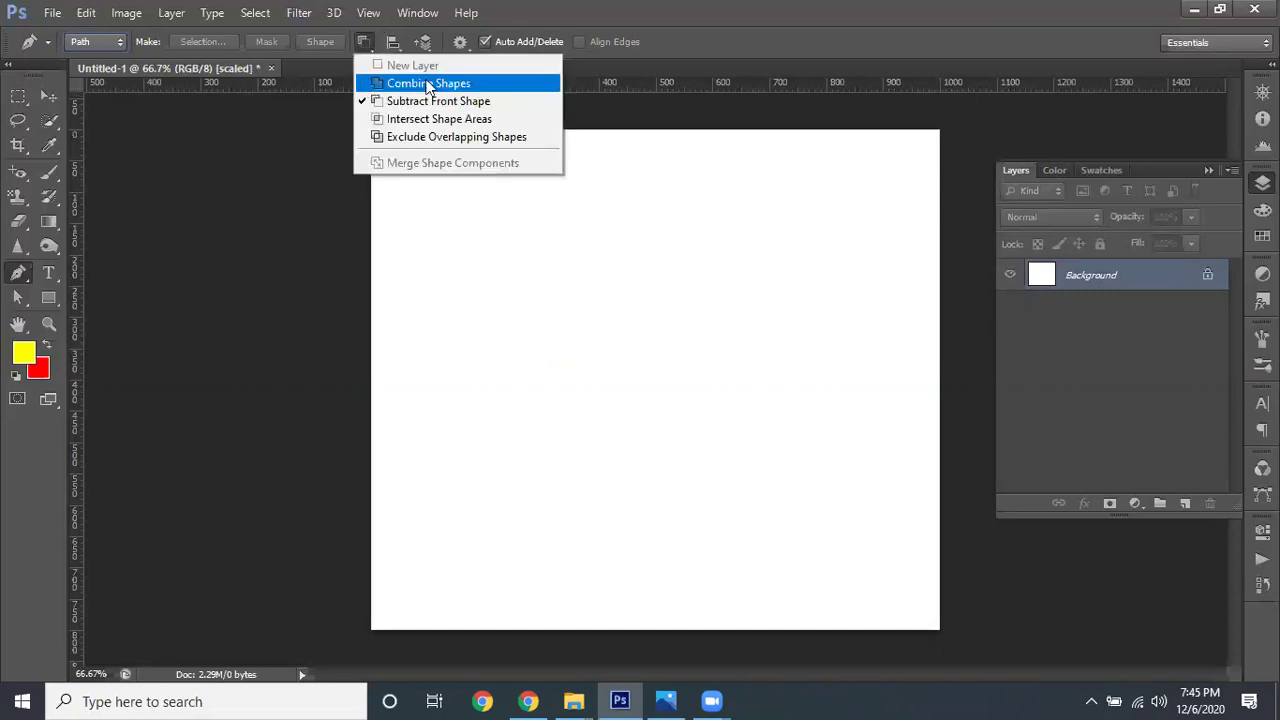
Choose Combine Shapes and drop the path's first anchor at the upper left of the page
click(415, 84)
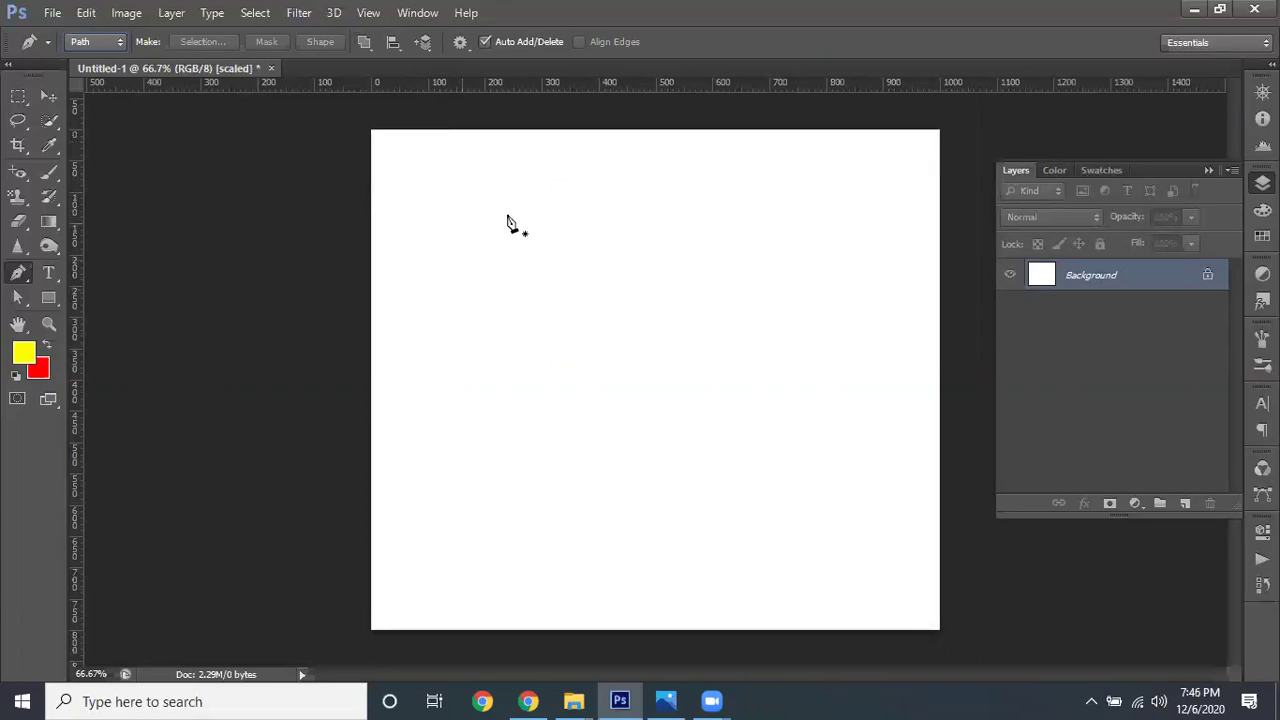
click(466, 283)
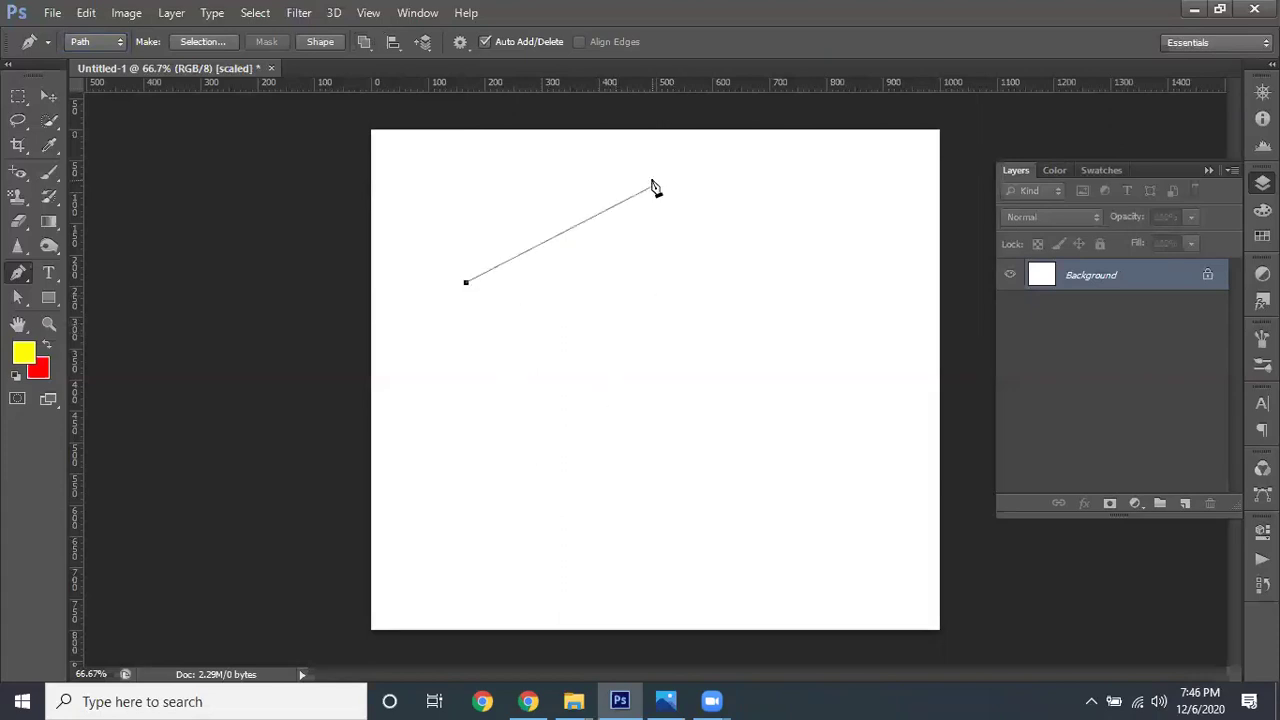
In the pen's geometry options, toggle Rubber Band off and then back on
click(461, 44)
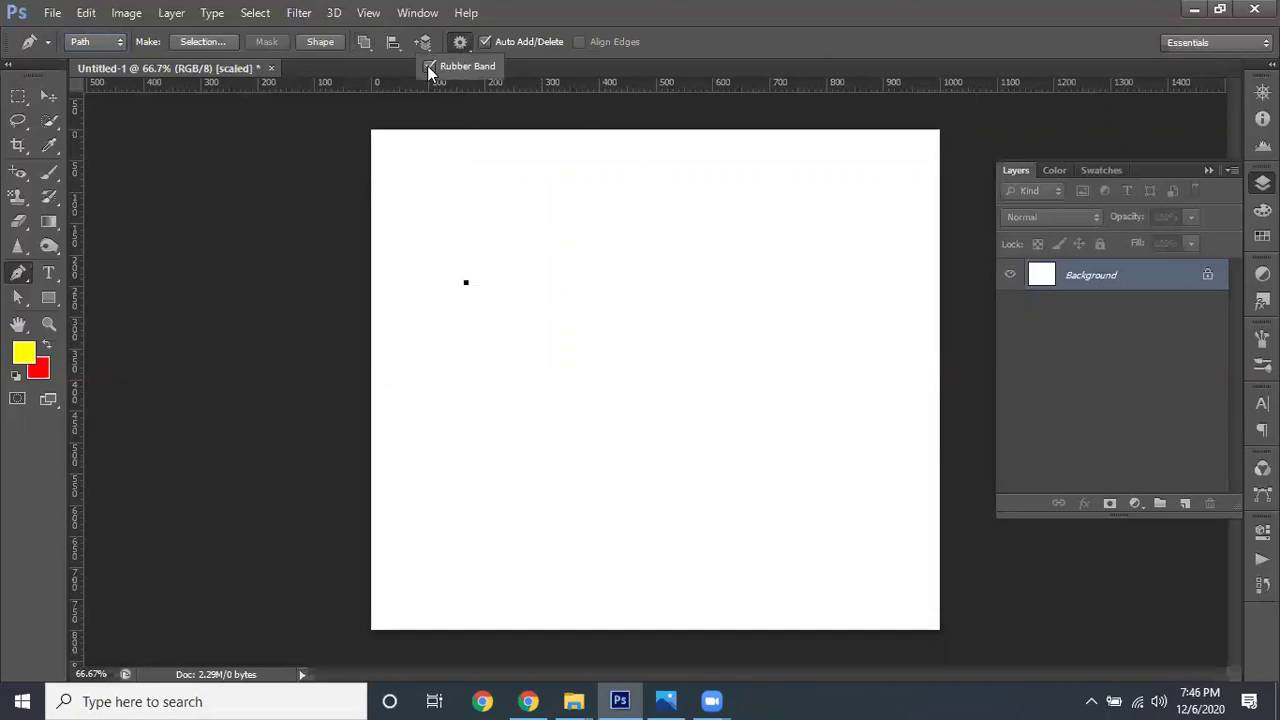
click(428, 66)
click(428, 66)
Draw a closed four-sided path from corner anchors, discarding an accidental curved anchor
drag(628, 282, 697, 333)
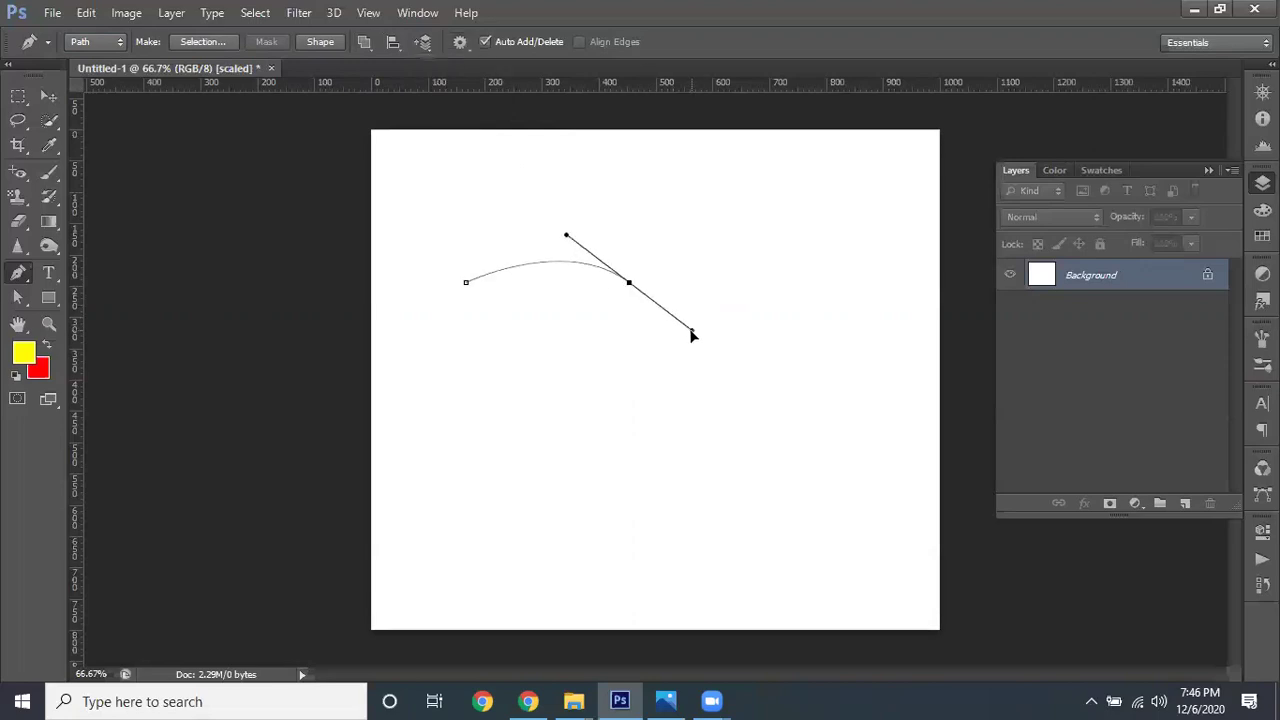
key(ctrl+z)
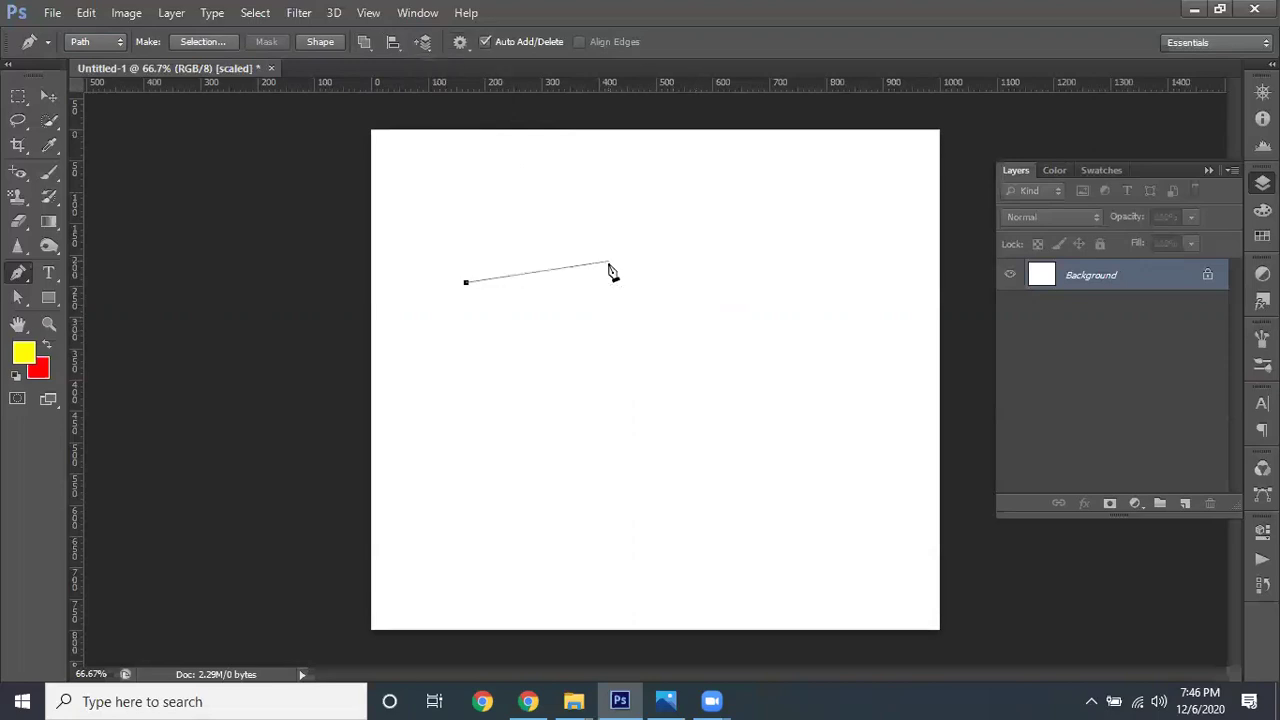
click(663, 284)
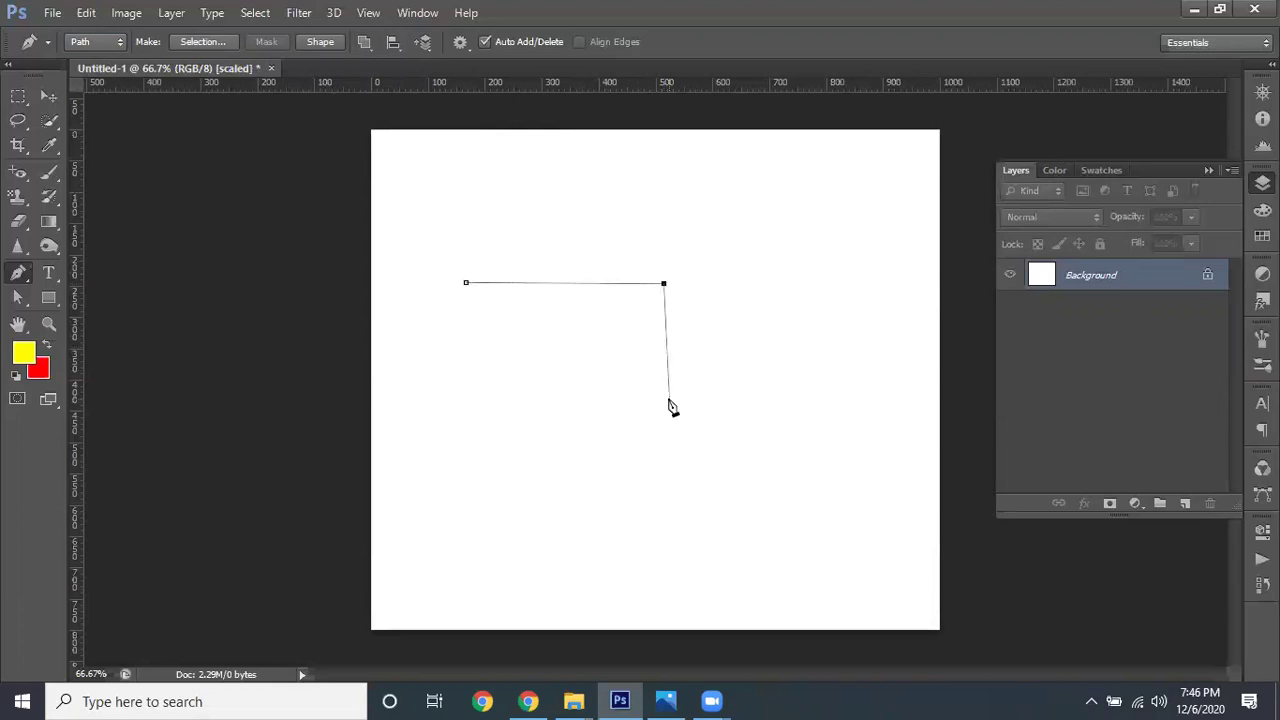
click(666, 430)
click(451, 424)
click(466, 284)
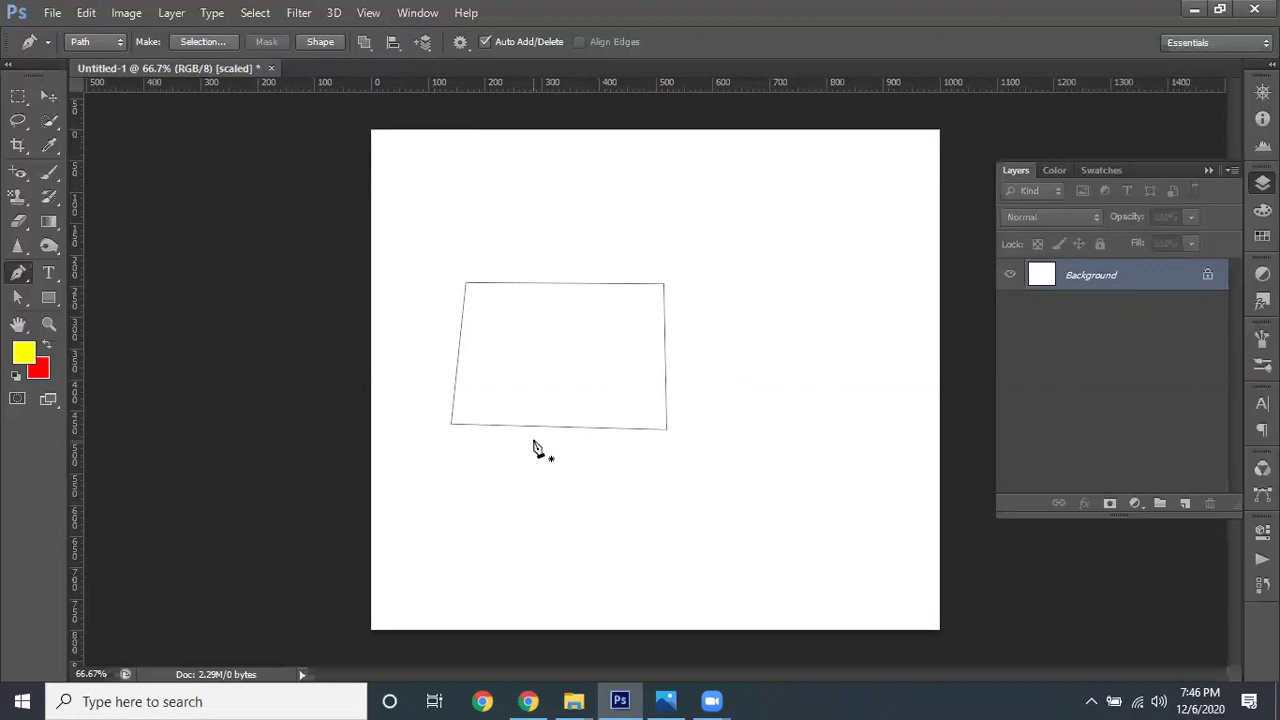
Load the path as a selection, then undo back to a blank canvas
key(ctrl+Return)
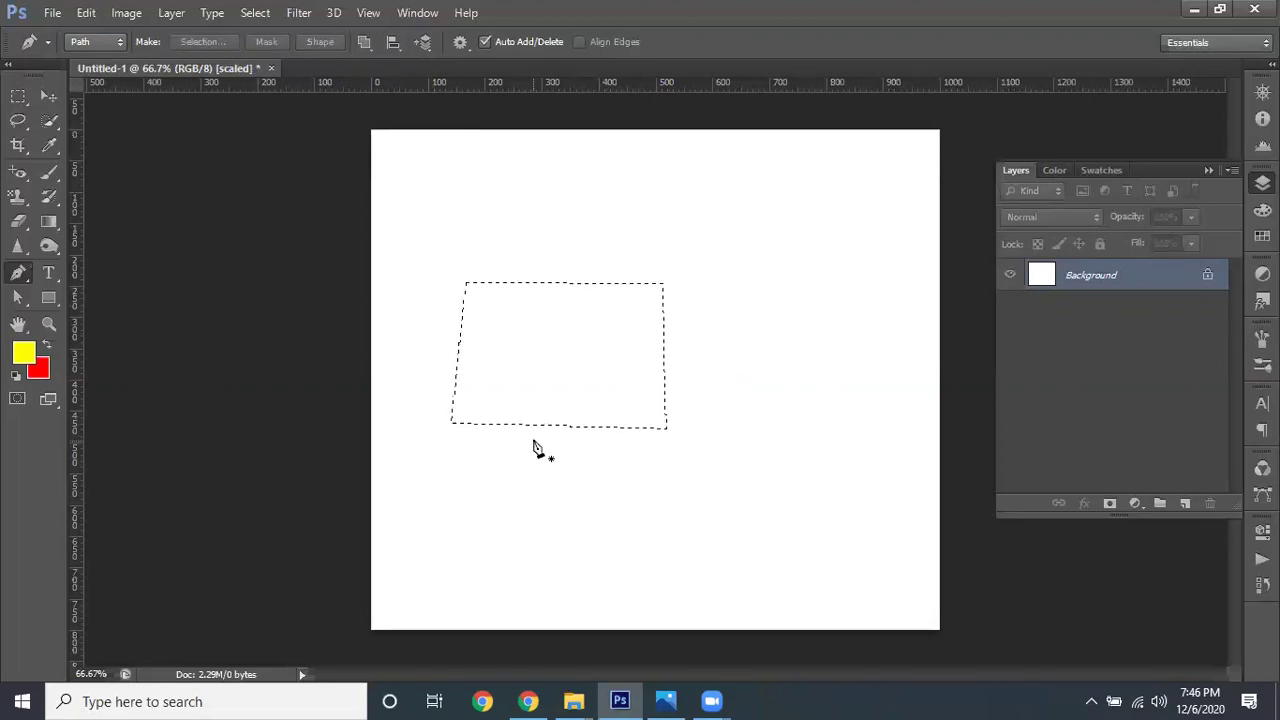
key(ctrl+z)
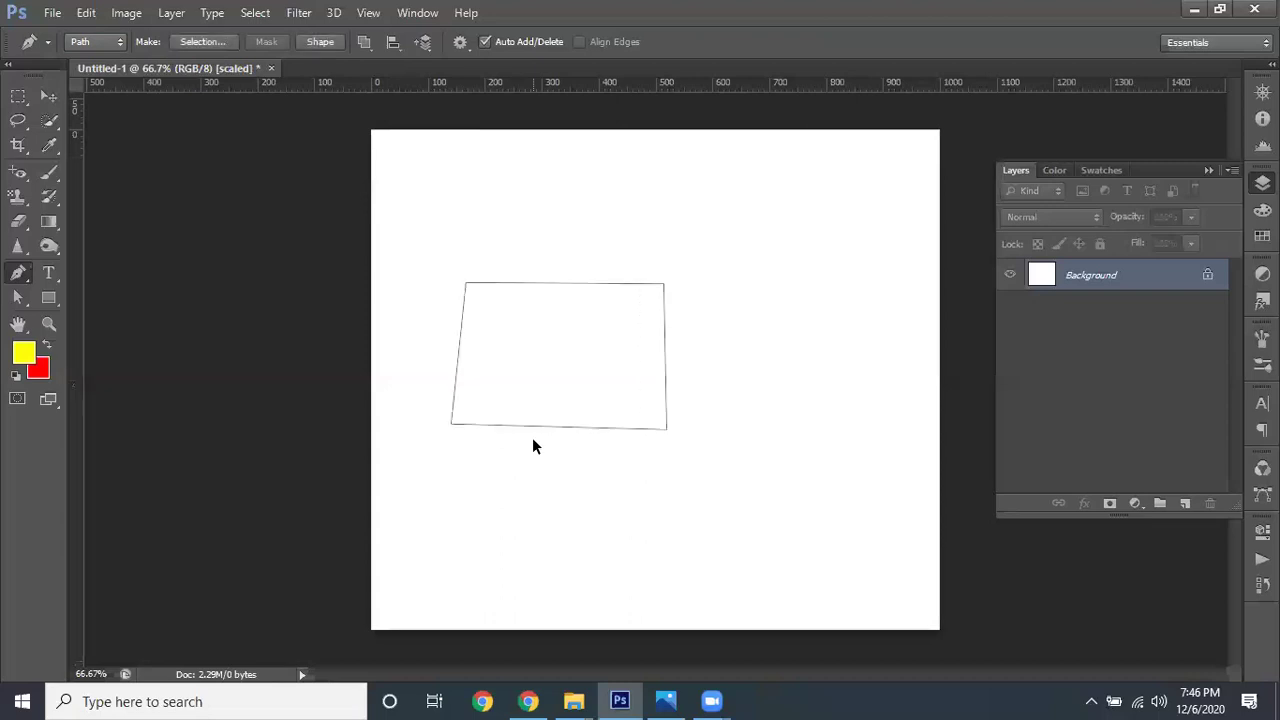
key(ctrl+alt+z)
key(ctrl+alt+z)
key(ctrl+alt+z)
key(ctrl+alt+z)
key(ctrl+alt+z)
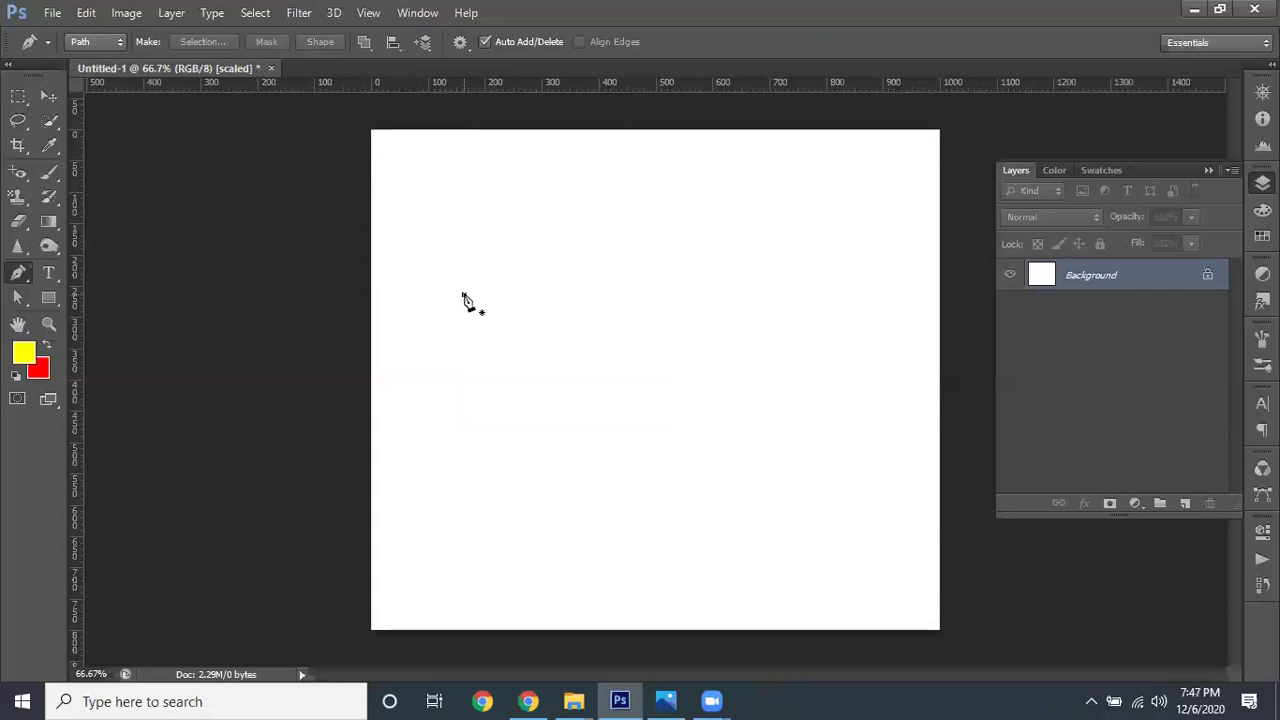
Start a path at the left with a horizontal straight edge, then drag a curved arch anchor
click(463, 296)
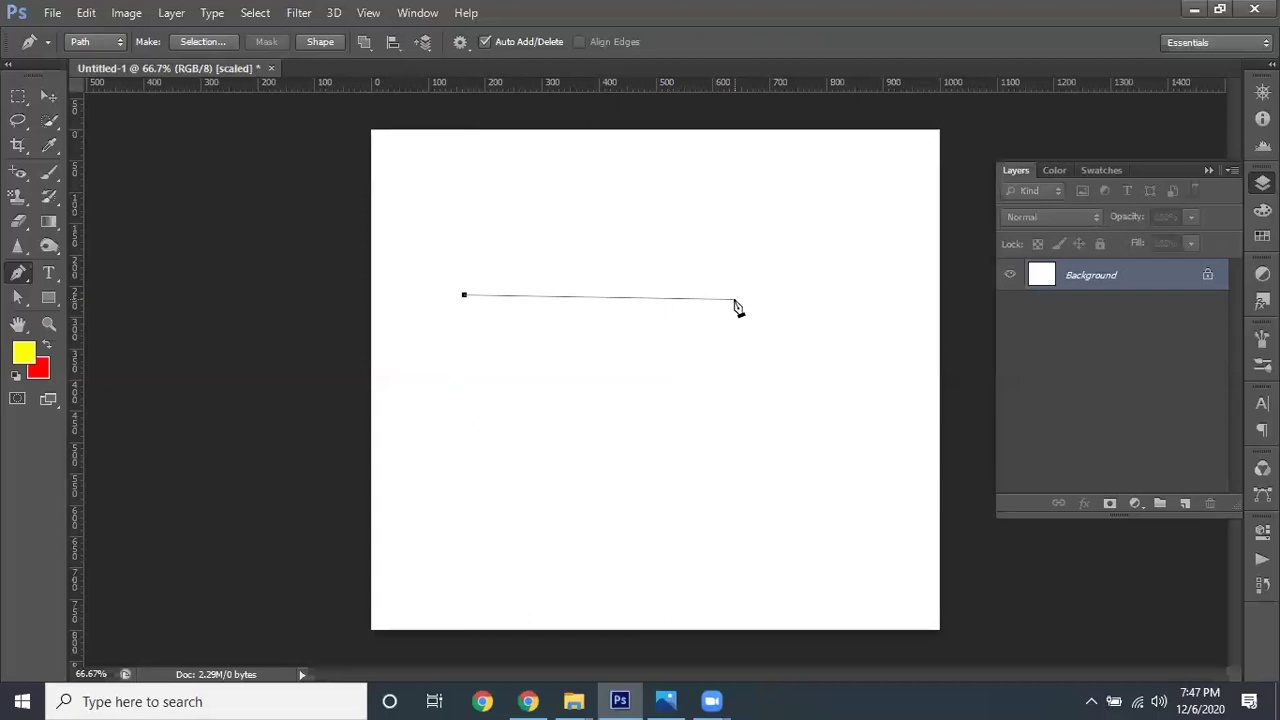
key(shift)
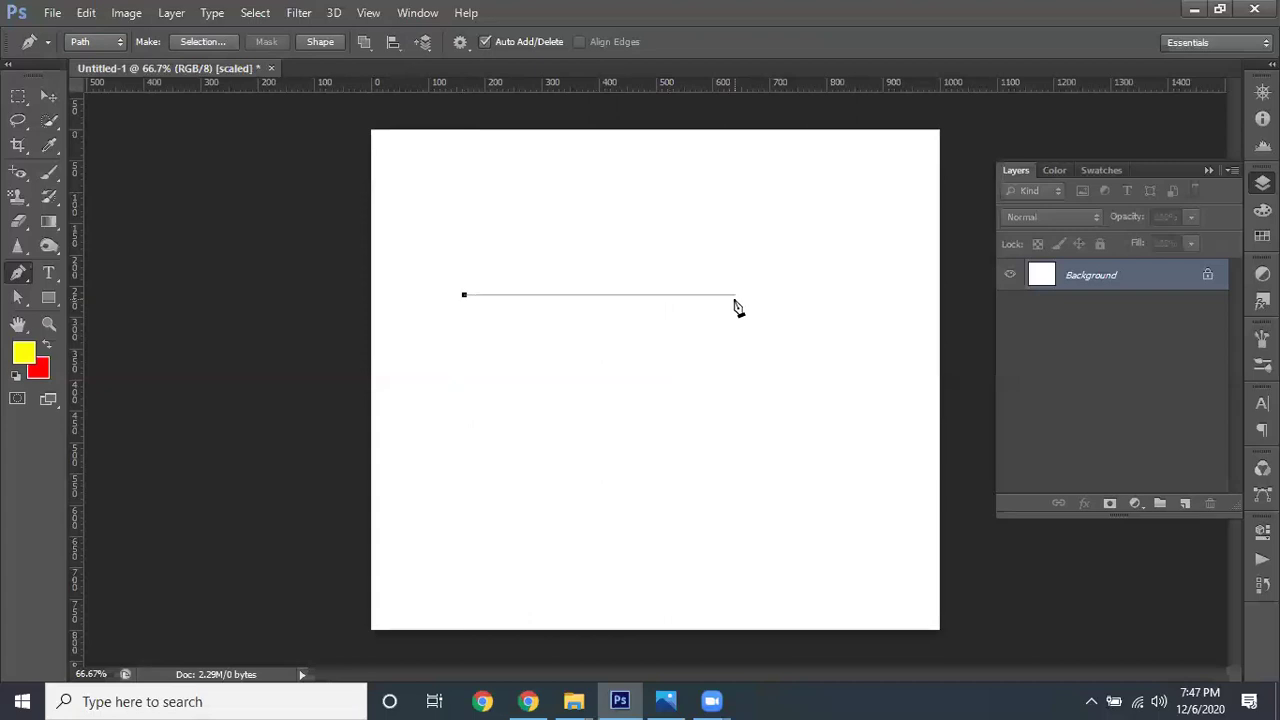
key(shift)
key(shift)
click(549, 298)
mouse_move(696, 296)
mouse_down()
mouse_move(796, 404)
mouse_move(757, 459)
mouse_up()
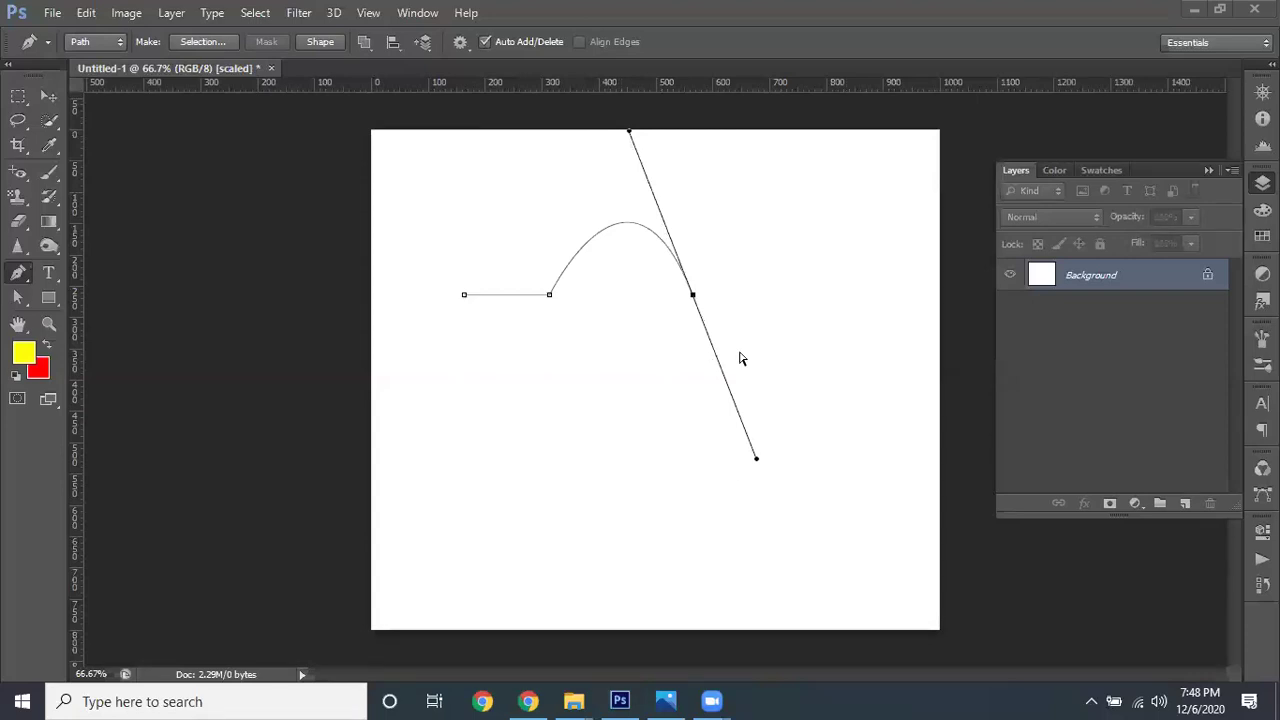
click(712, 315)
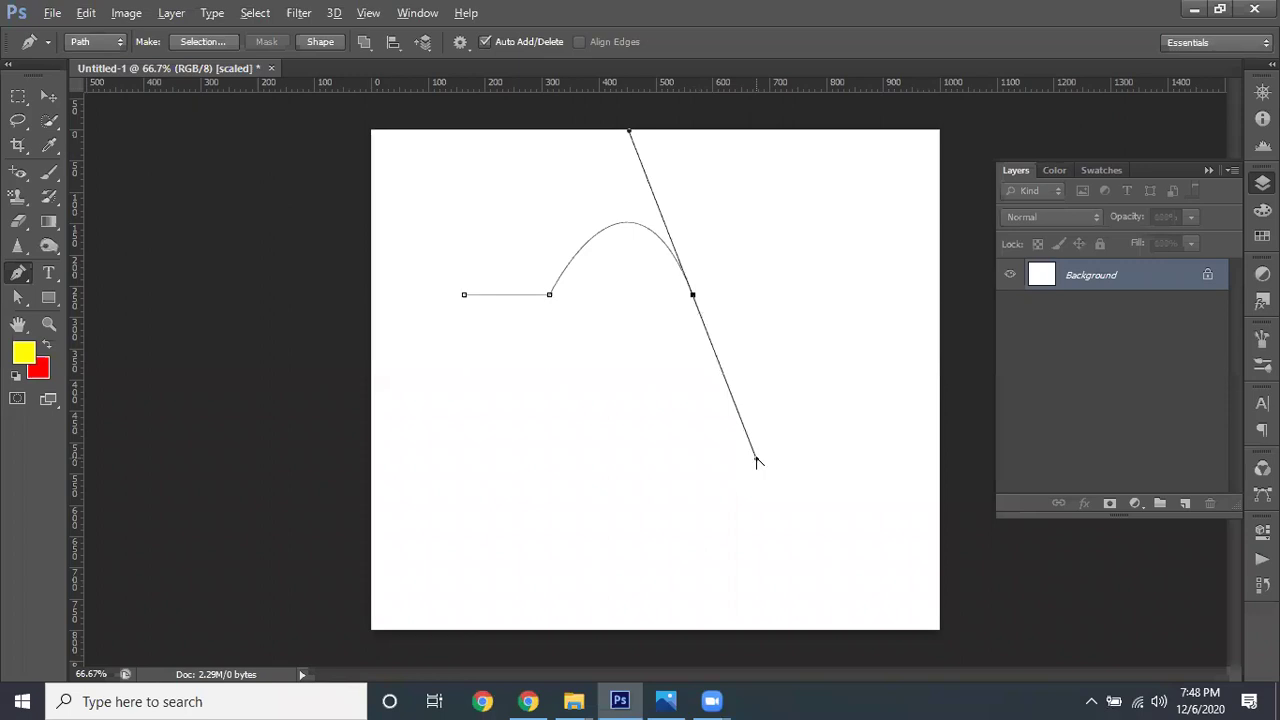
Swing the anchor's handle upward into a second arch ending at a new right-side anchor
drag(757, 461, 776, 152)
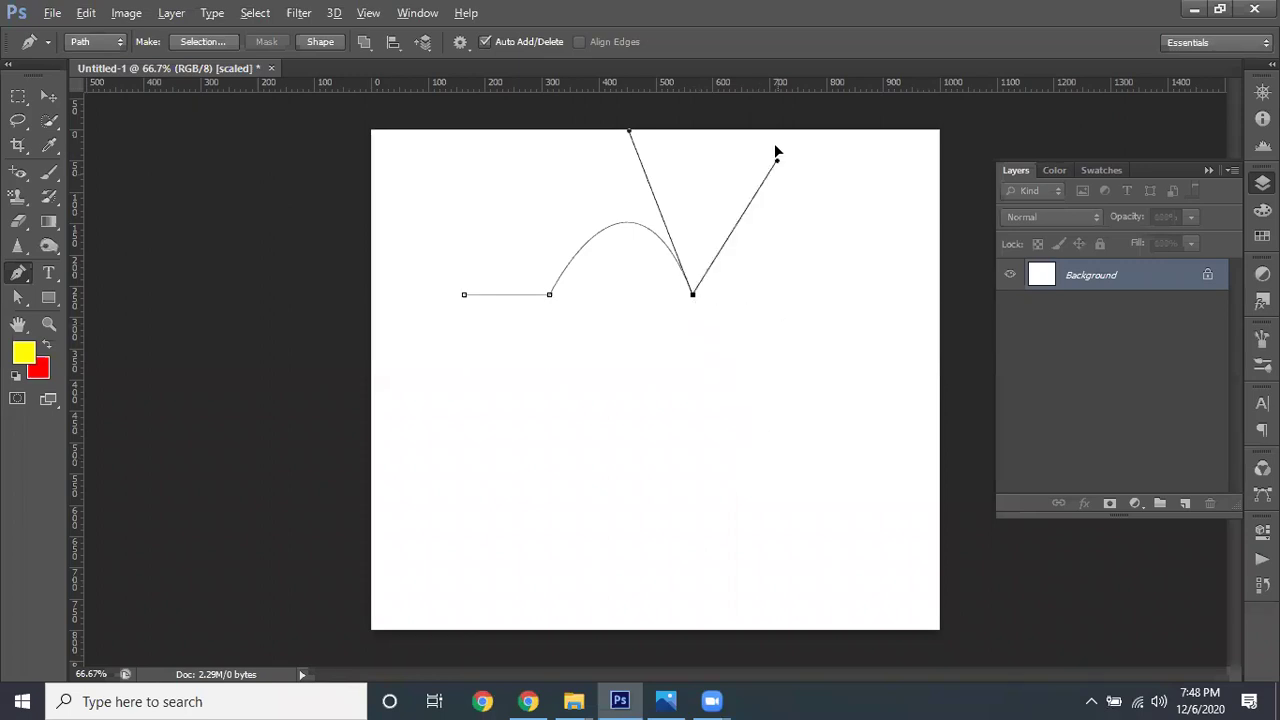
drag(776, 152, 787, 371)
drag(787, 164, 783, 133)
click(823, 296)
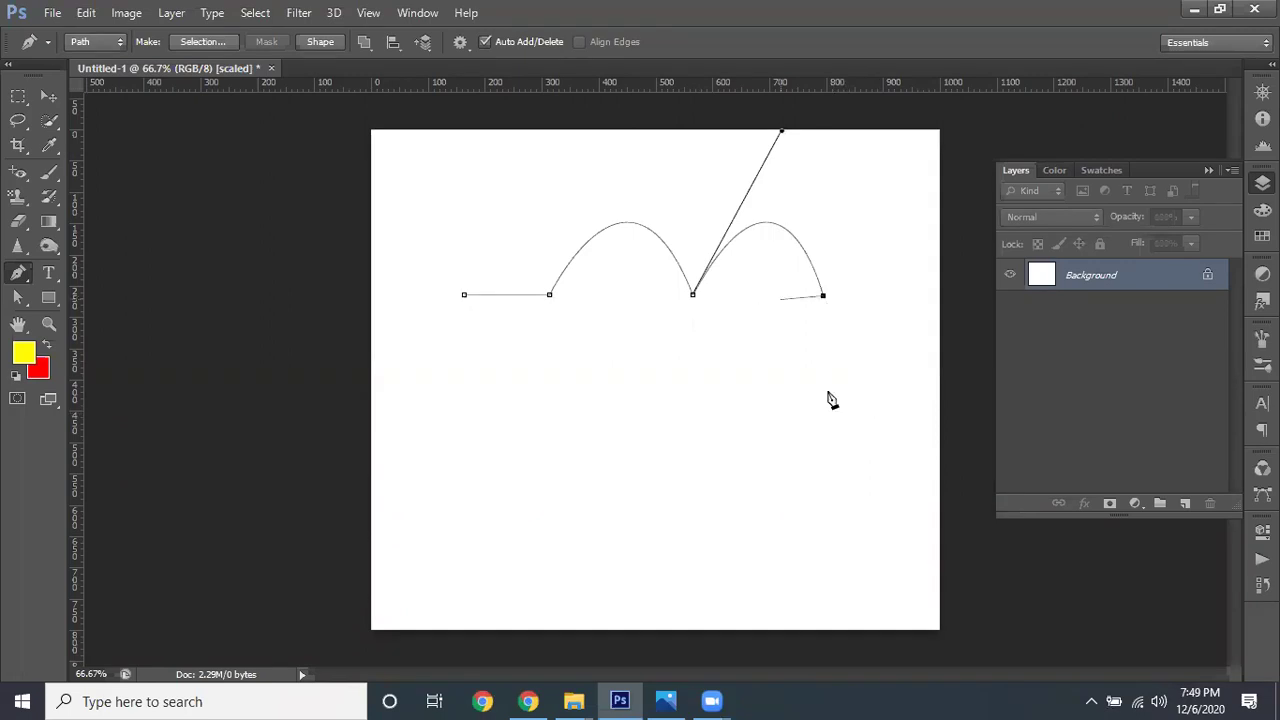
Shape an S-curve down the right side, undoing handle edits to keep a gentler lower curve
drag(822, 406, 841, 413)
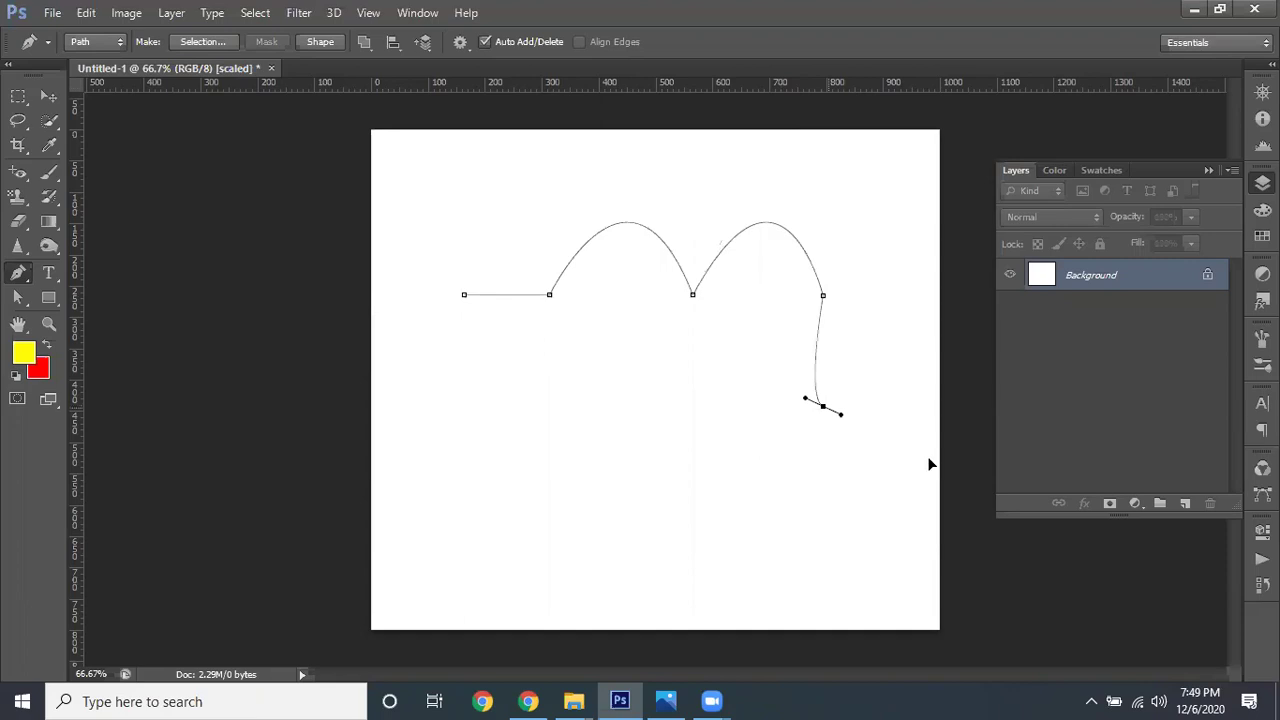
drag(938, 467, 937, 465)
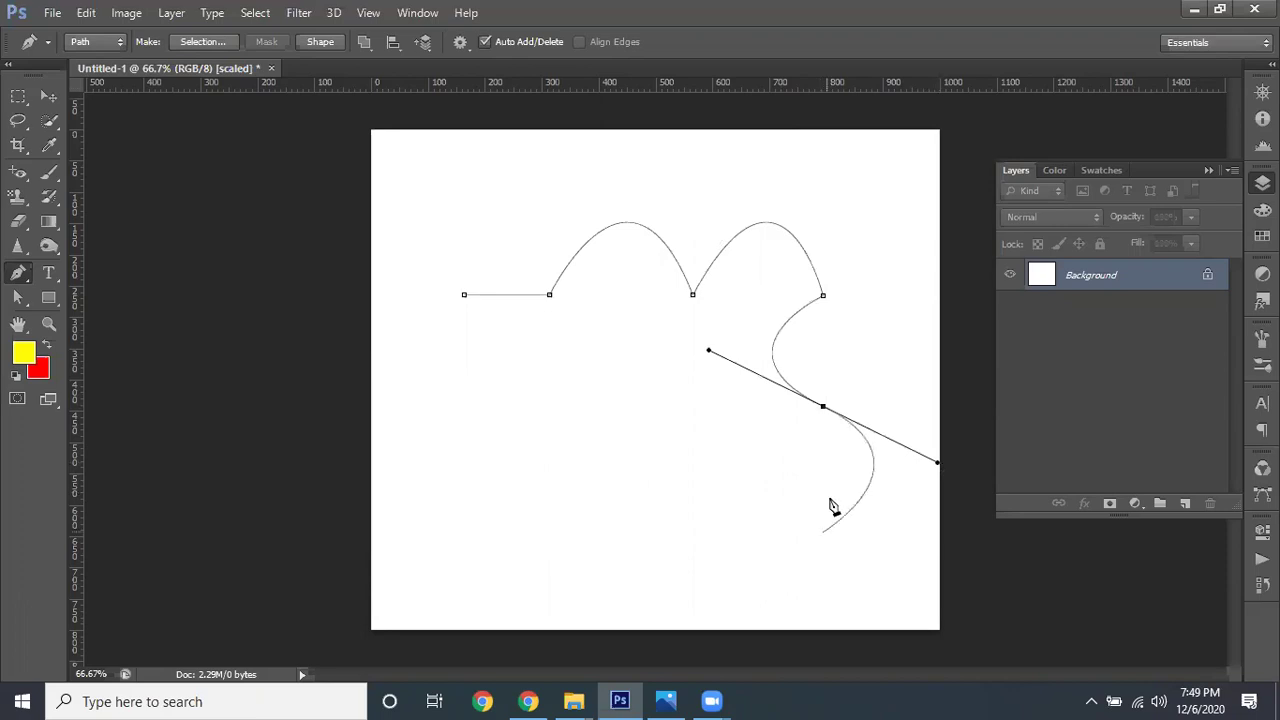
click(823, 408)
click(822, 521)
drag(777, 533, 680, 521)
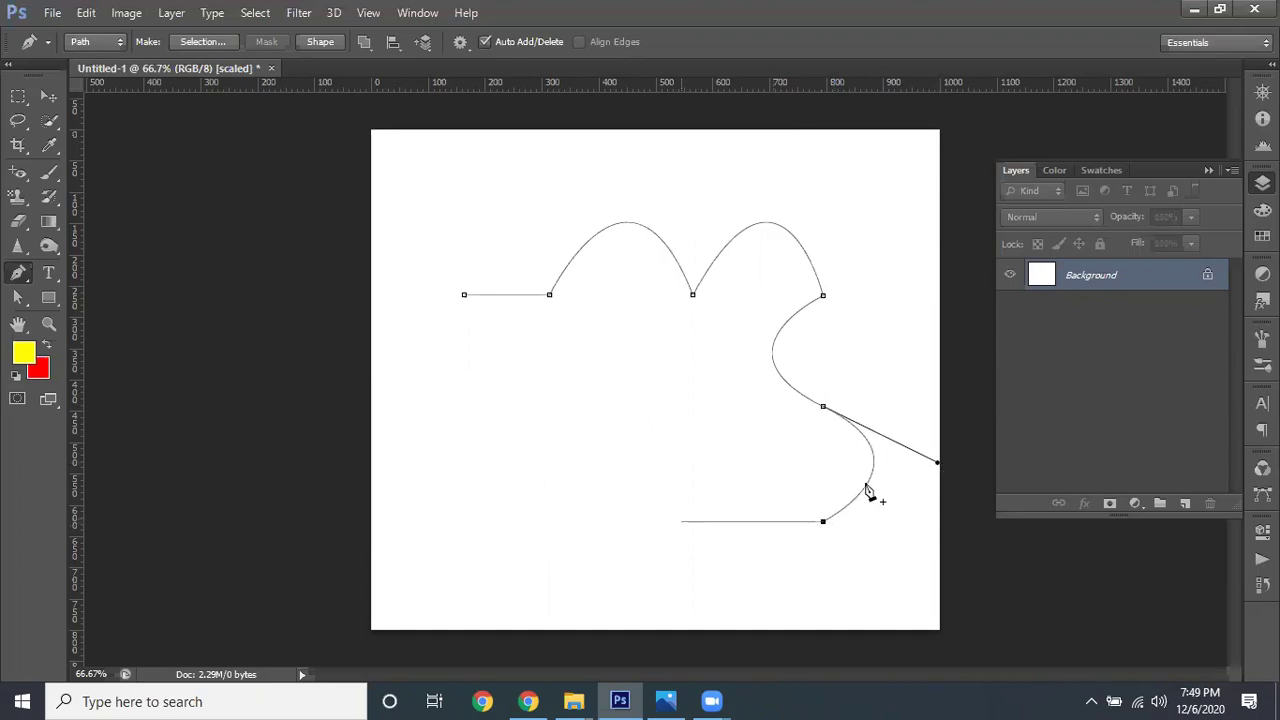
drag(826, 455, 823, 449)
mouse_move(820, 491)
mouse_down()
mouse_move(838, 503)
mouse_move(938, 465)
mouse_up()
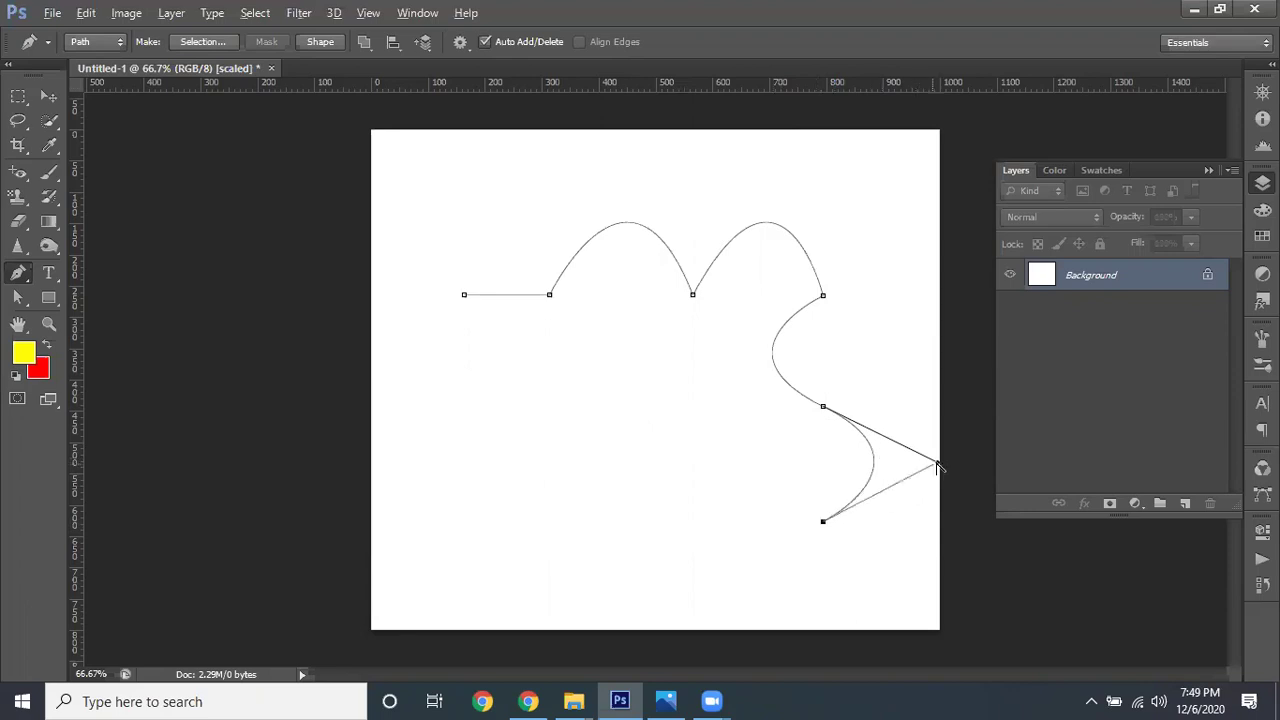
drag(847, 460, 650, 445)
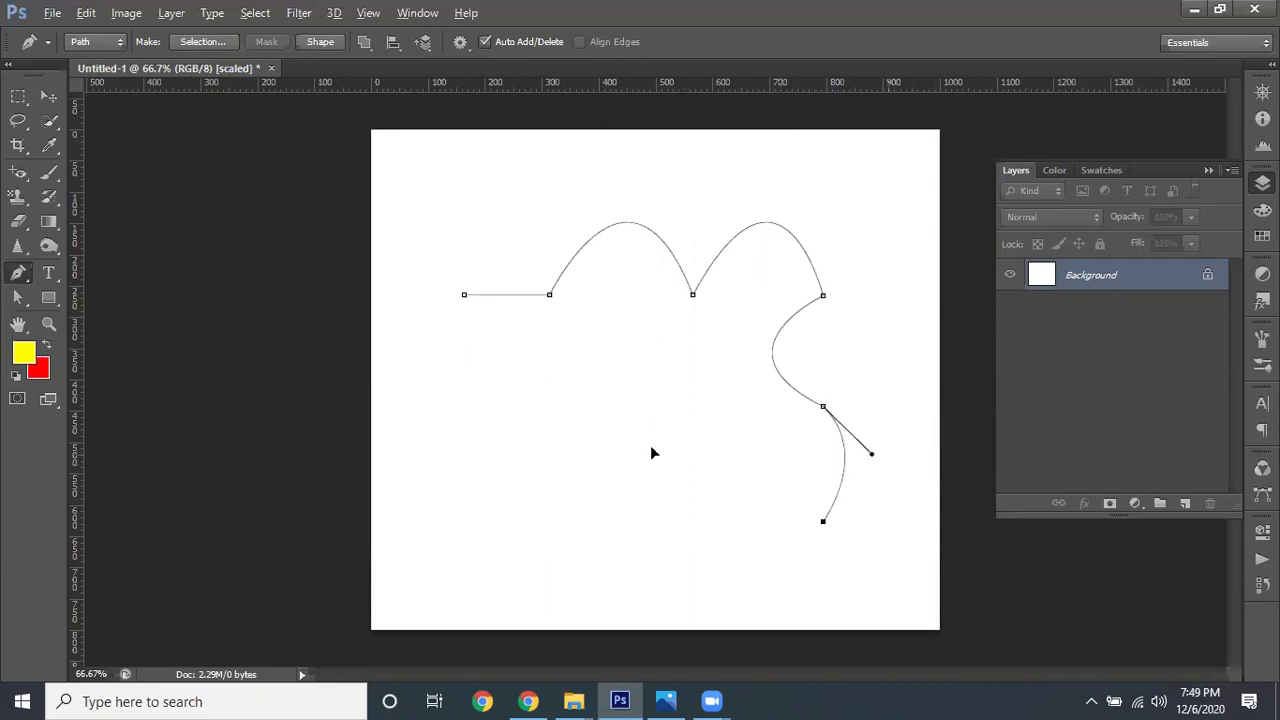
key(ctrl+z)
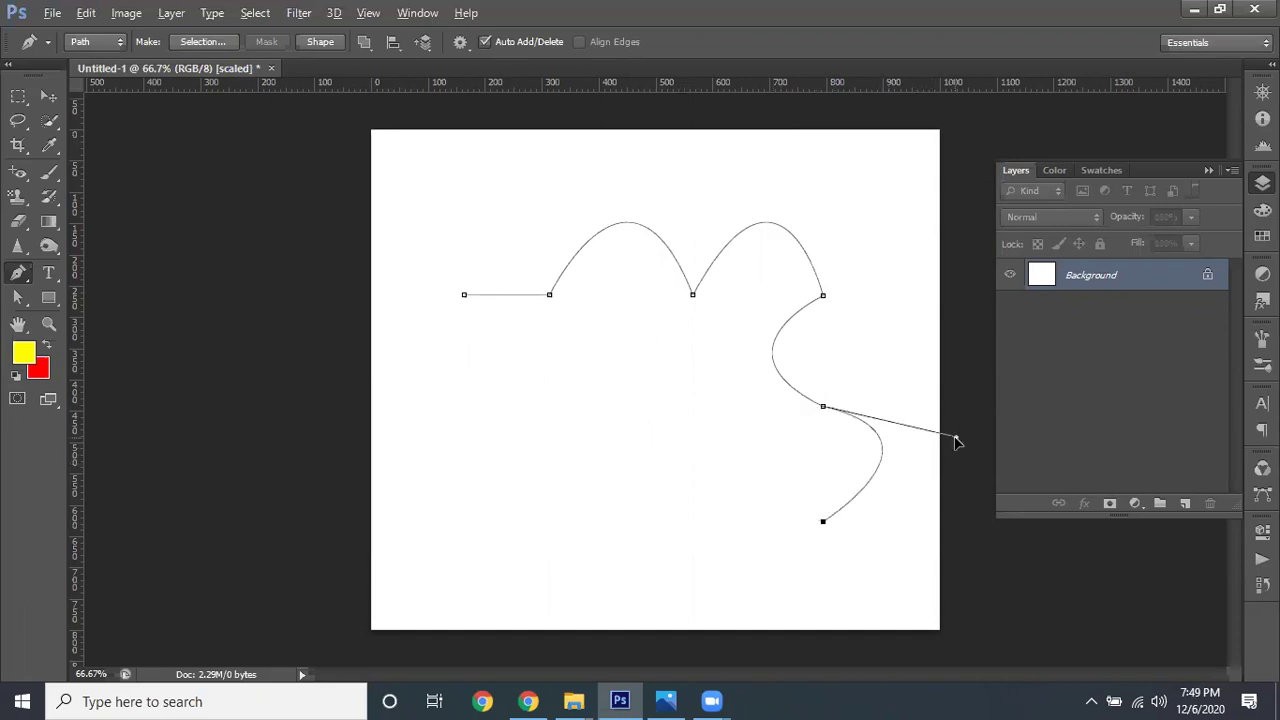
key(ctrl+z)
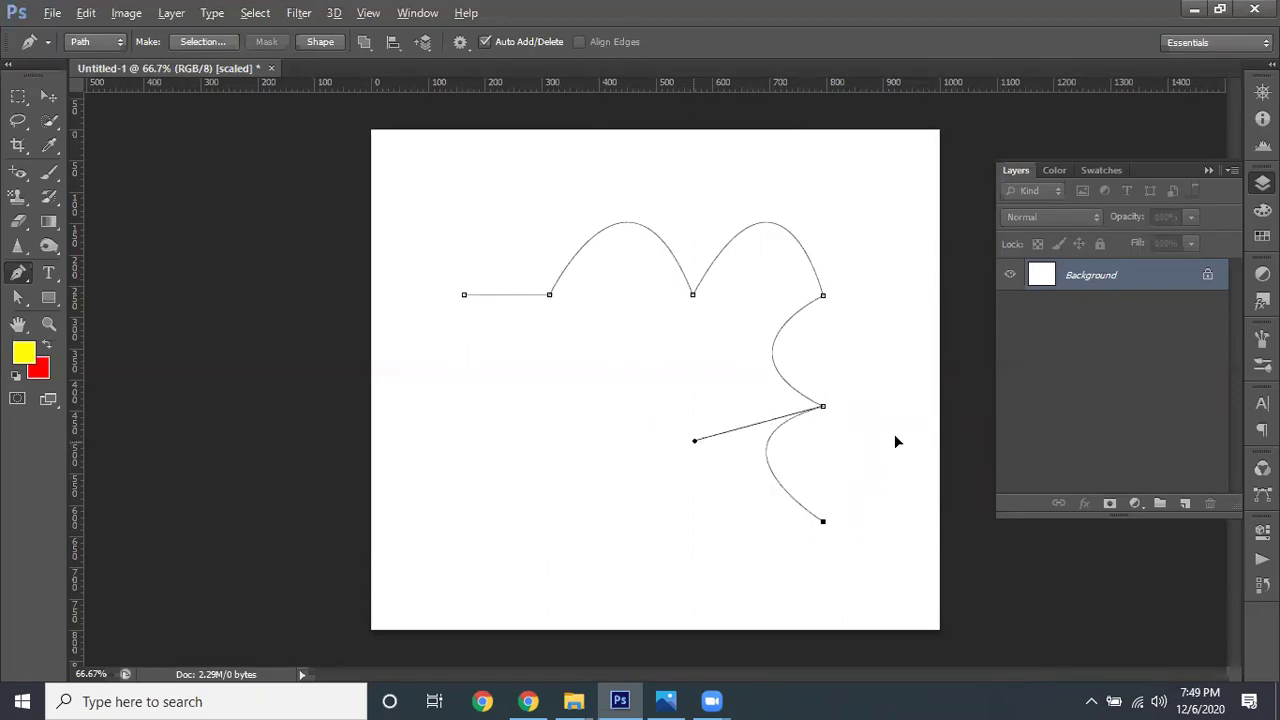
key(ctrl+z)
key(ctrl+alt+z)
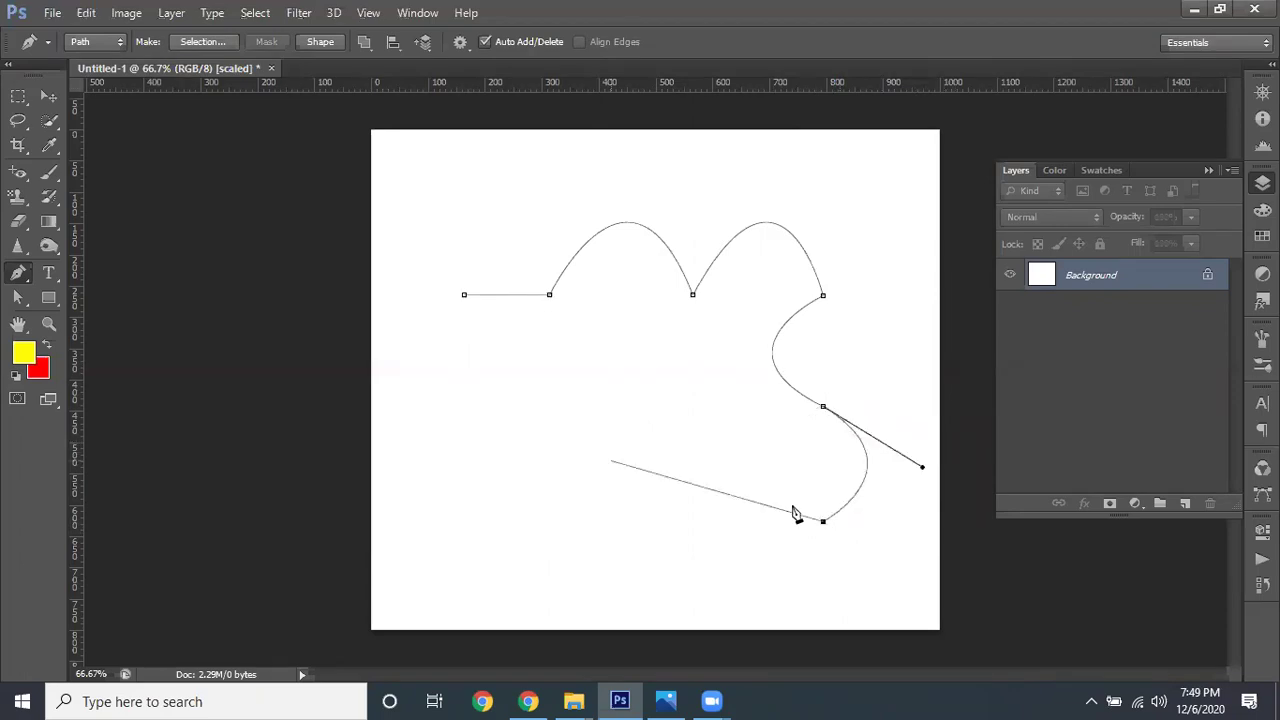
Run a straight edge along the bottom and close the outline at the start point
click(719, 521)
click(464, 295)
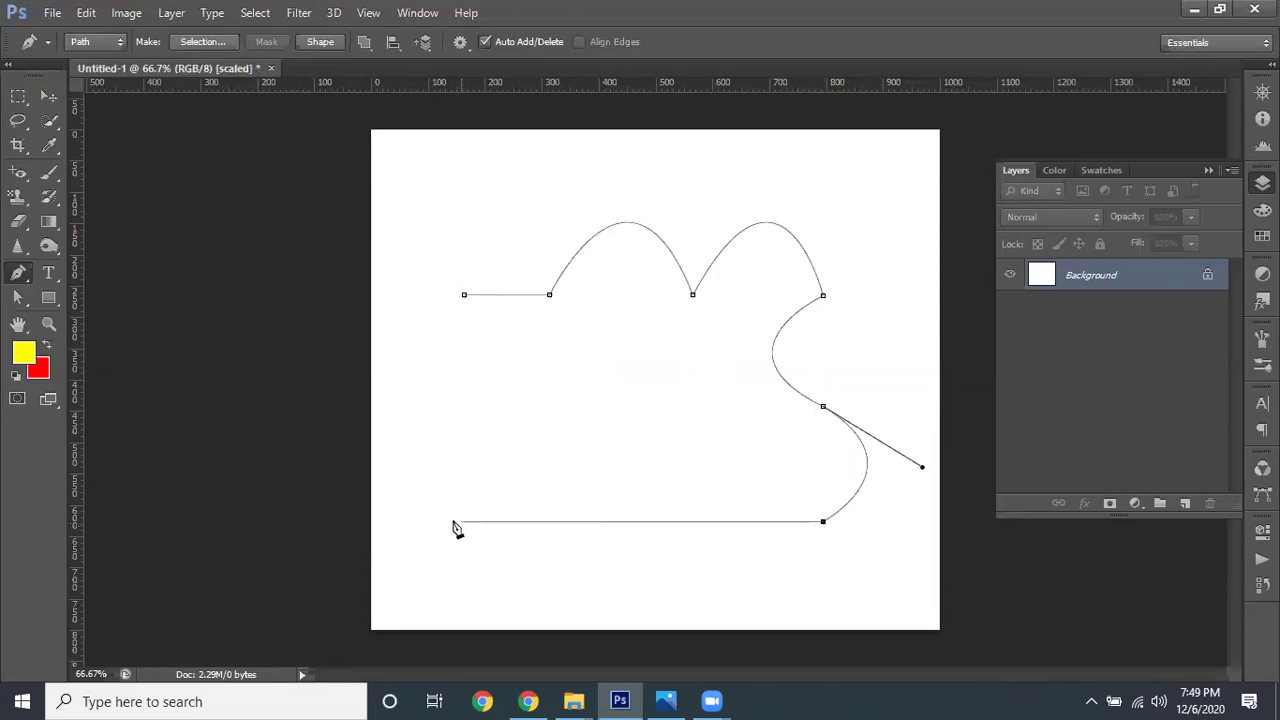
click(464, 294)
Close the outline at its start point so the left side runs straight down, then reselect the path
key(Escape)
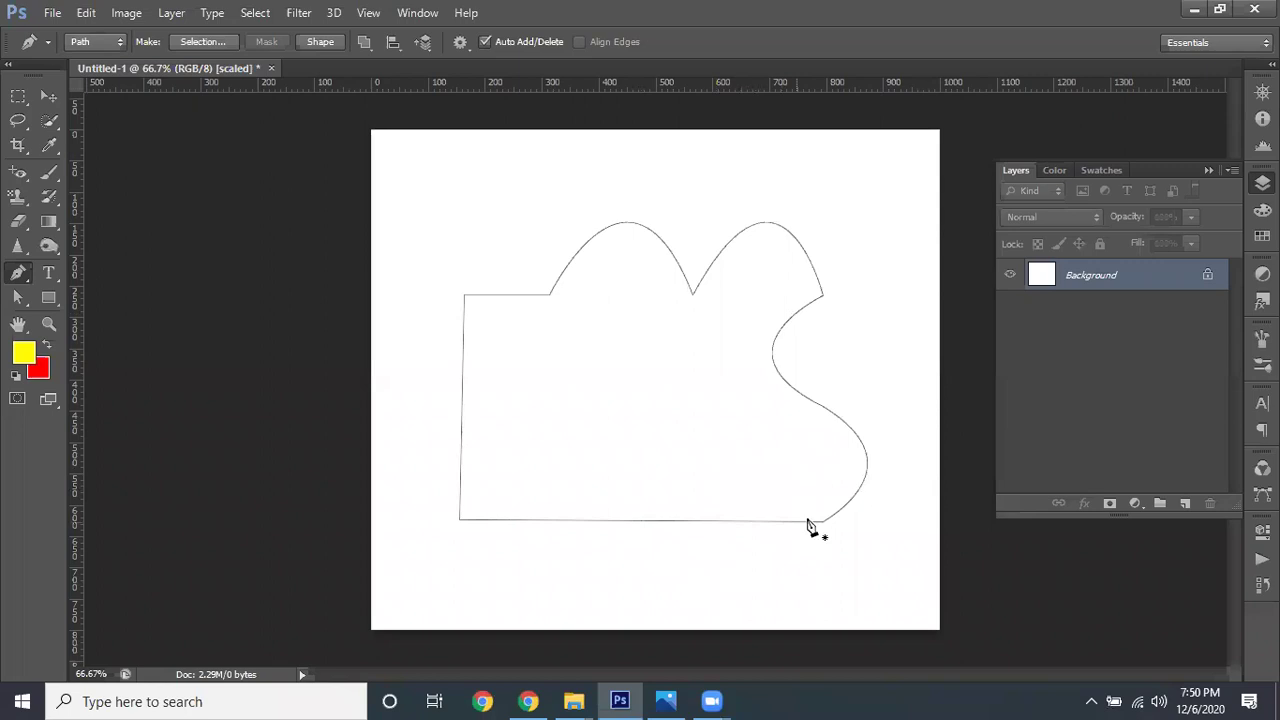
ctrl+click(663, 522)
ctrl+click(910, 483)
drag(822, 296, 862, 240)
click(820, 500)
ctrl+click(755, 525)
Adjust the middle top anchor's handles, move it left, and stretch its right handle to widen the right hump
ctrl+click(693, 297)
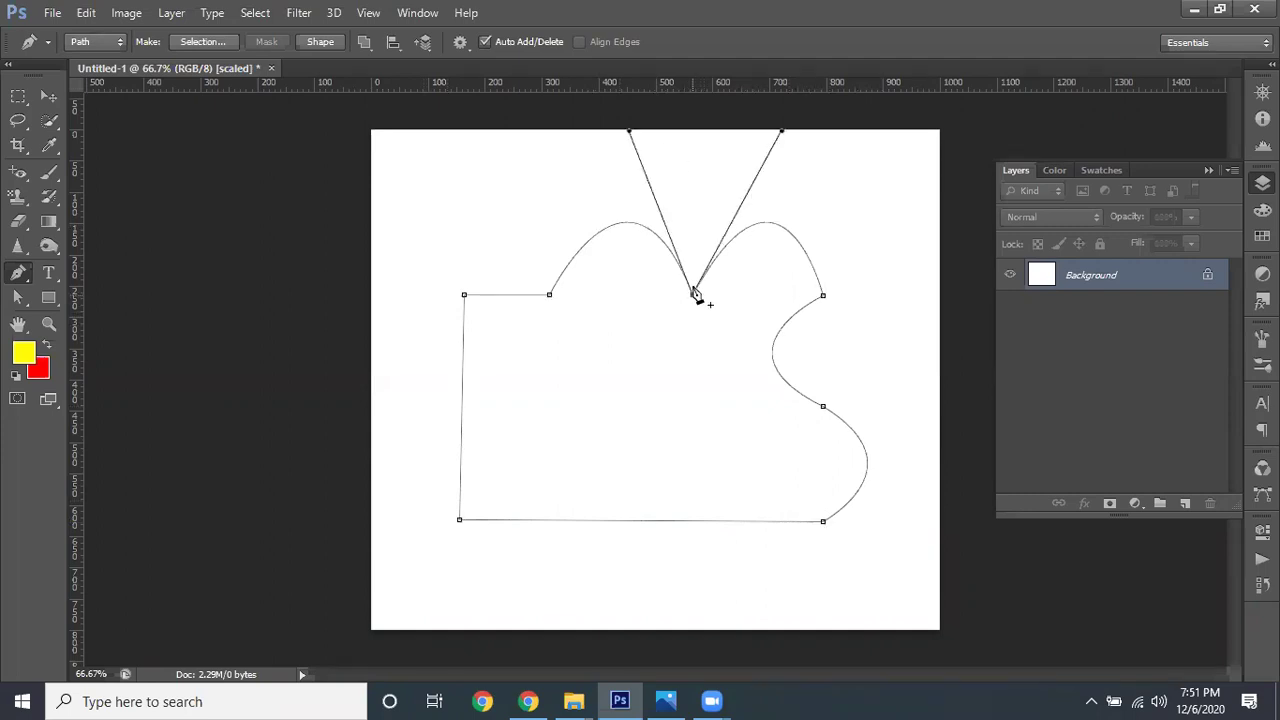
drag(629, 134, 629, 157)
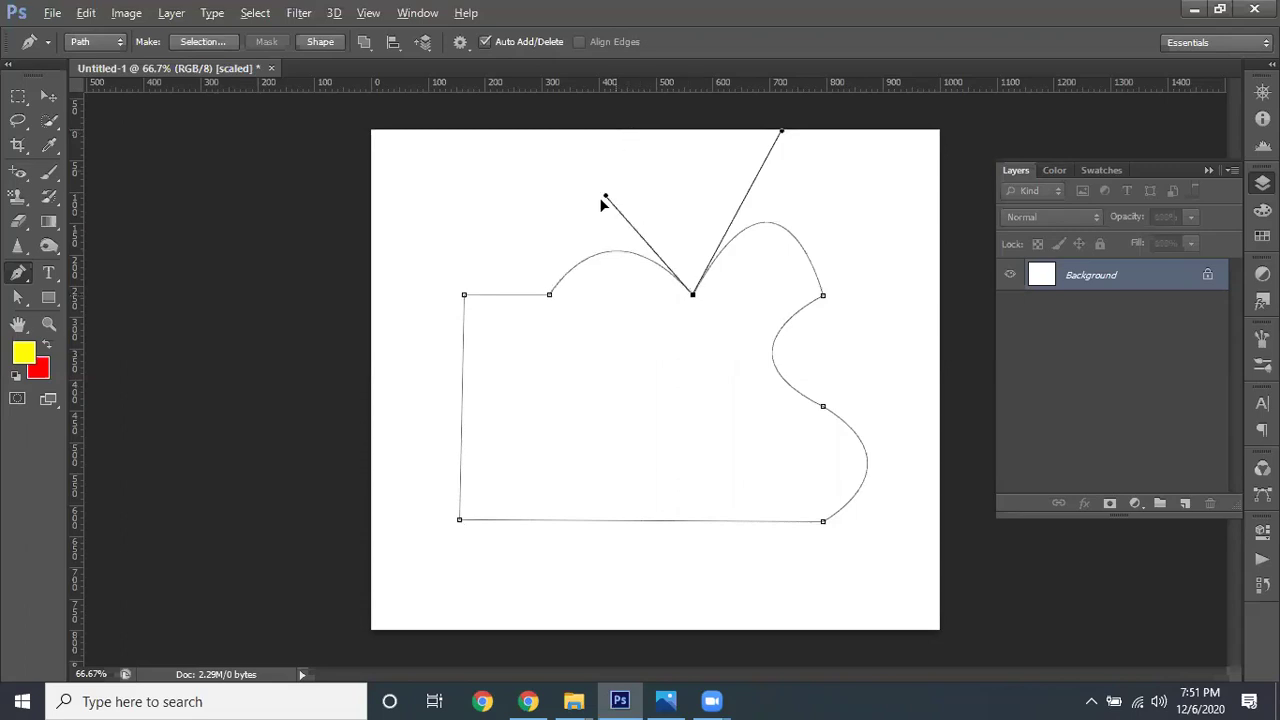
mouse_move(781, 134)
mouse_down()
mouse_move(758, 164)
mouse_move(746, 160)
mouse_up()
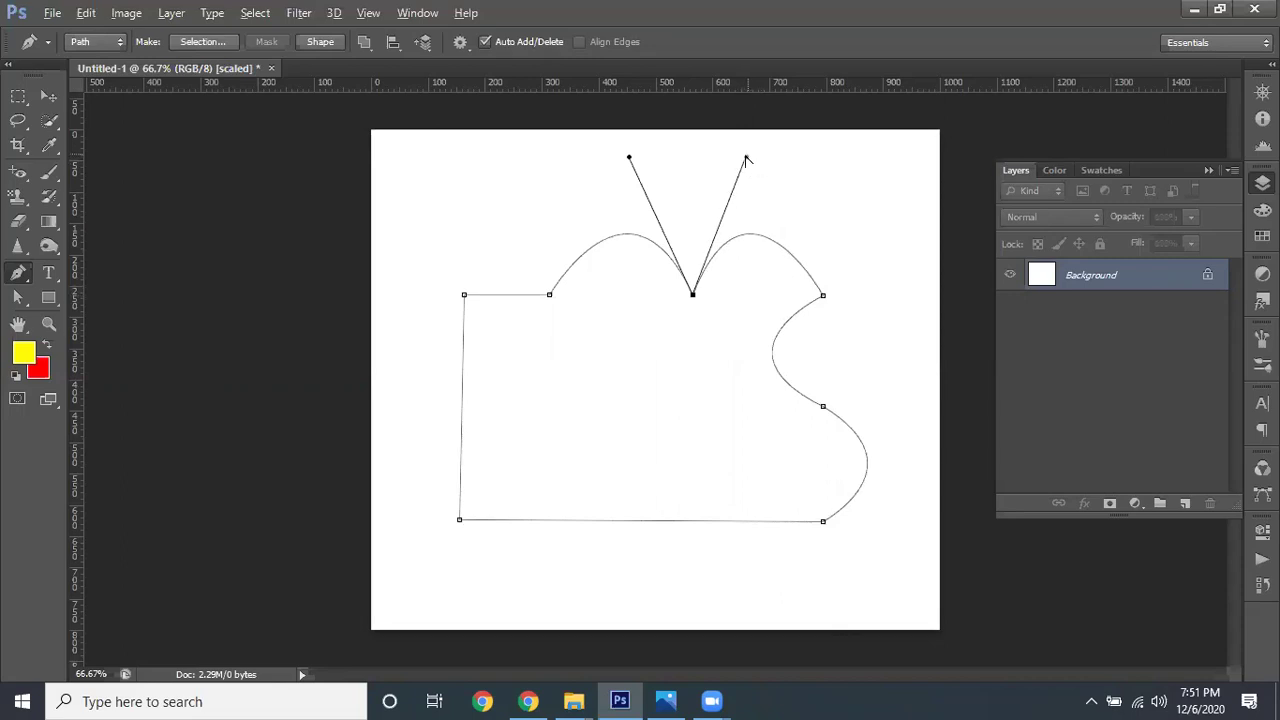
mouse_move(811, 168)
mouse_down()
mouse_move(837, 160)
mouse_move(740, 180)
mouse_move(761, 180)
mouse_up()
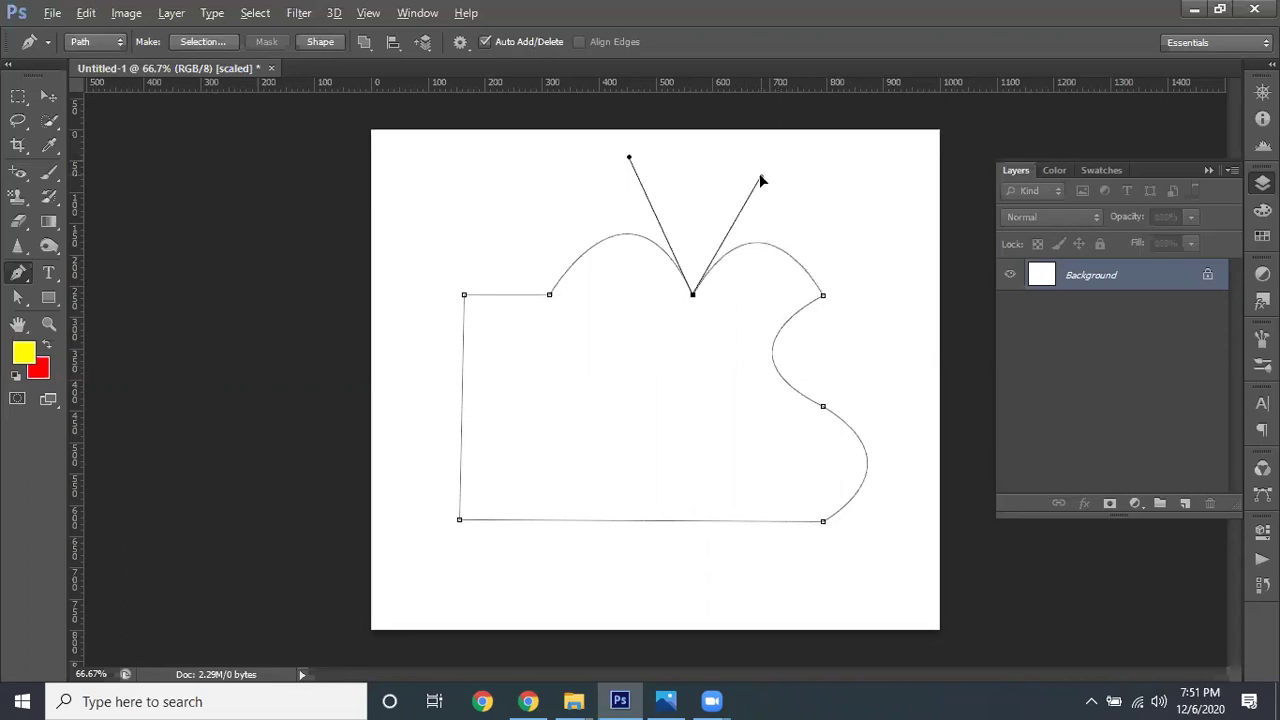
click(693, 296)
drag(717, 291, 770, 290)
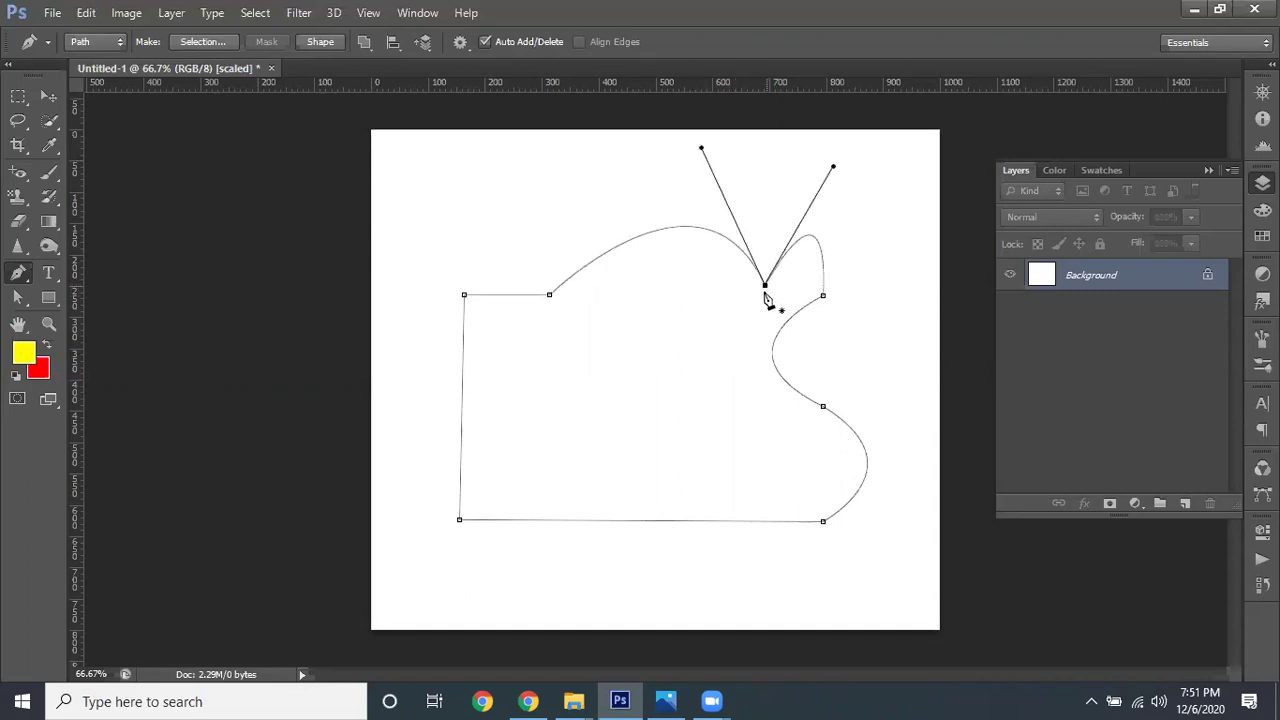
drag(766, 290, 605, 295)
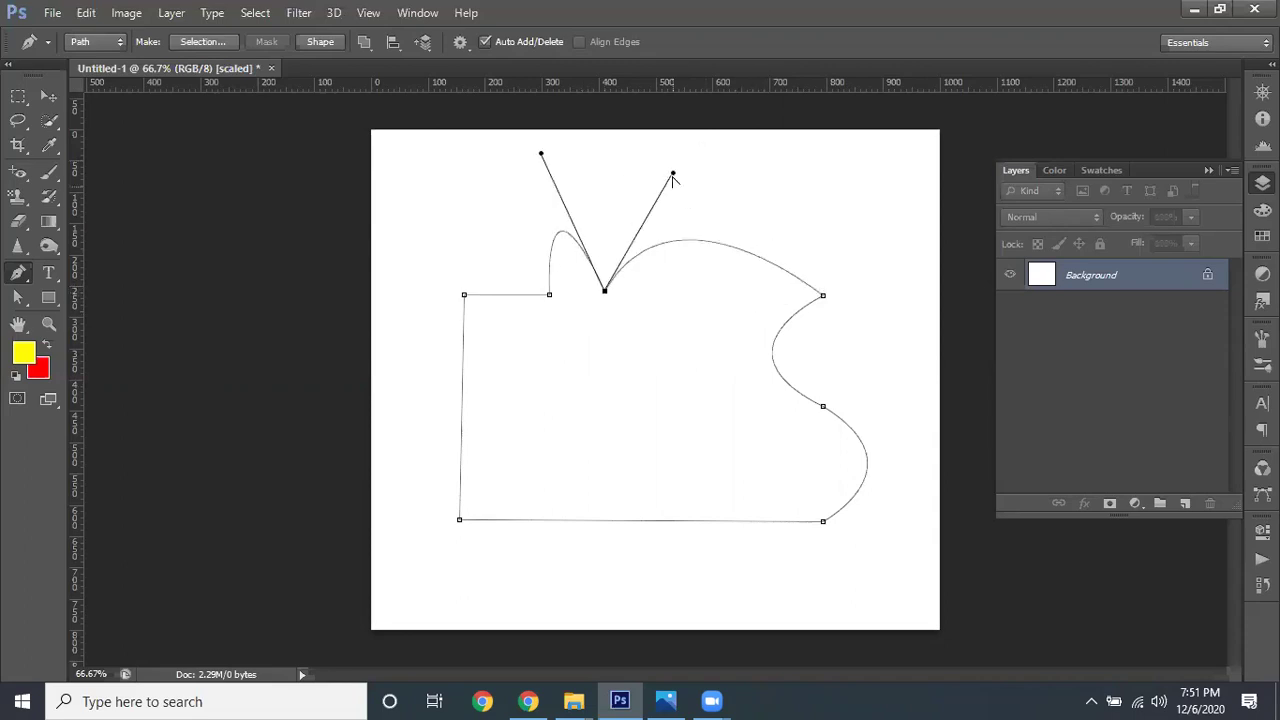
drag(672, 175, 804, 138)
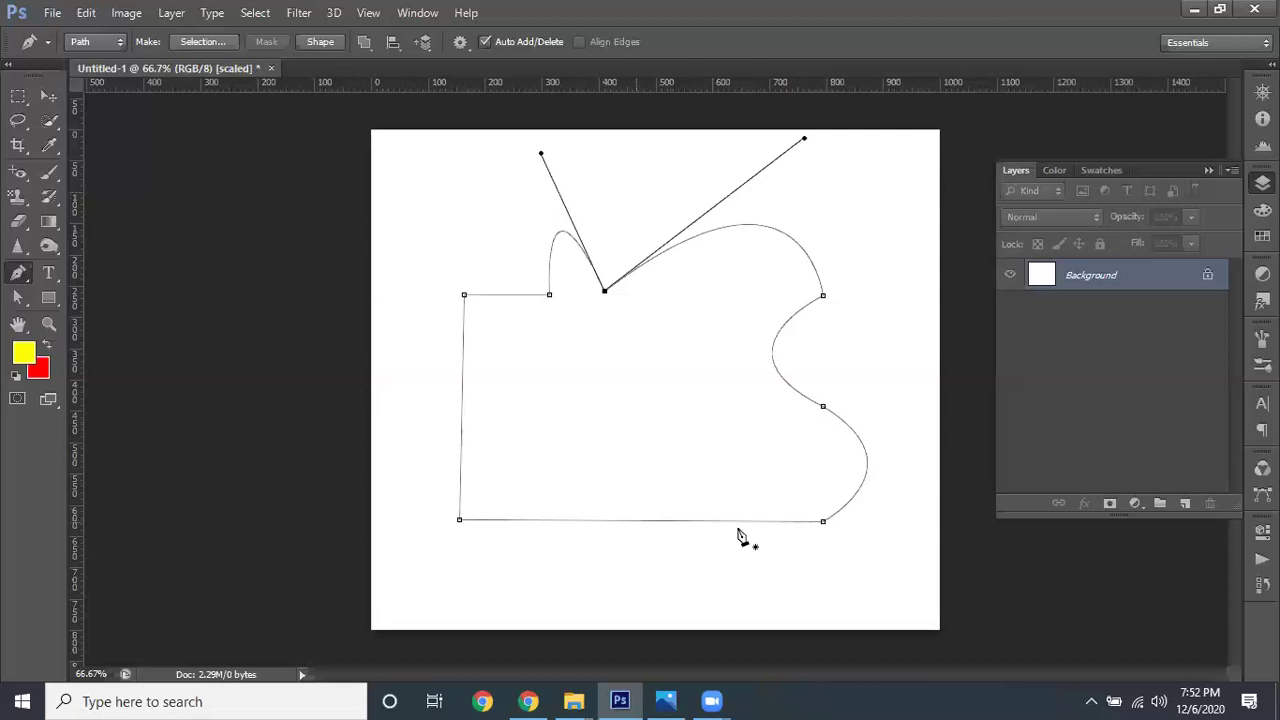
Use the Add Anchor Point Tool to place a new anchor partway along the bottom edge
click(824, 522)
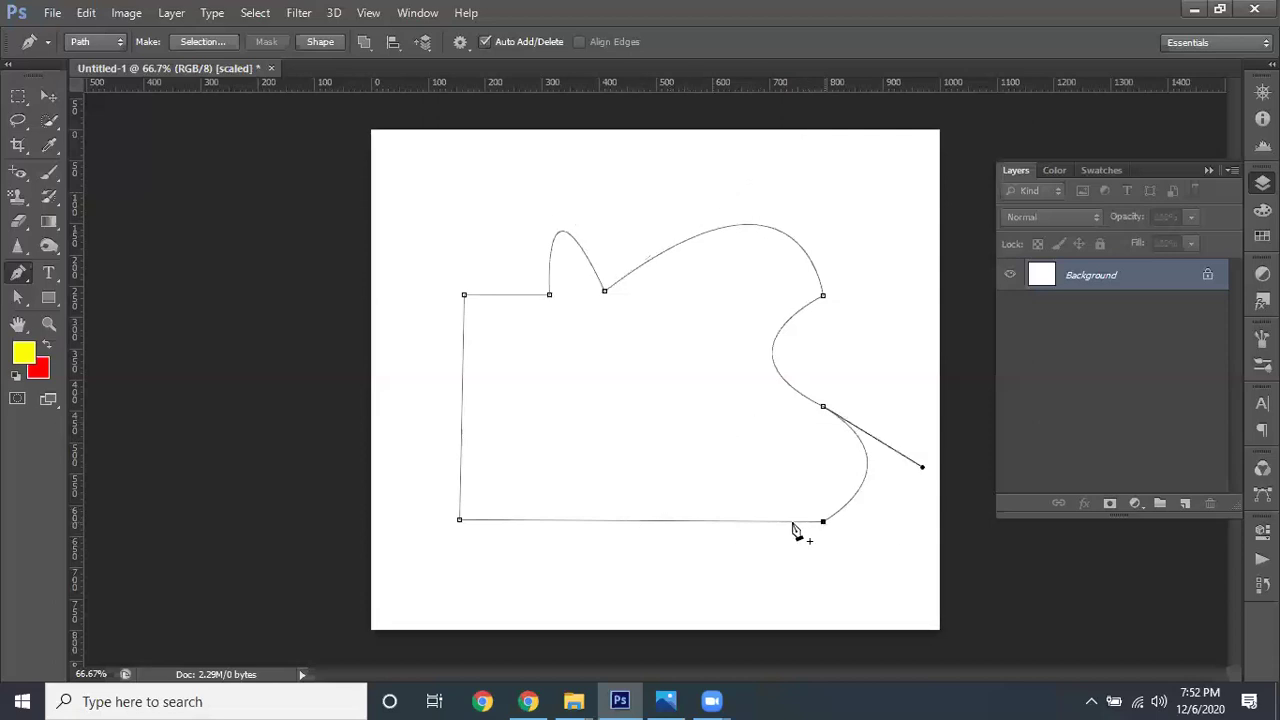
click(460, 520)
right_click(18, 274)
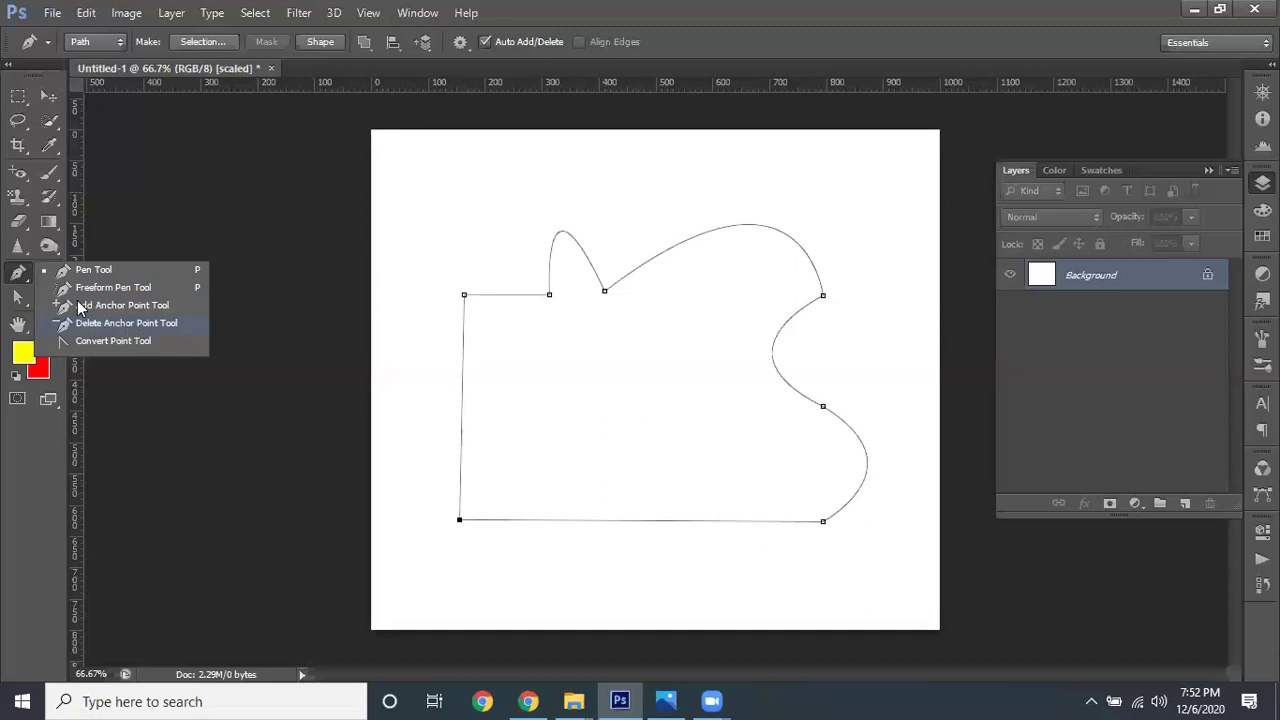
click(16, 274)
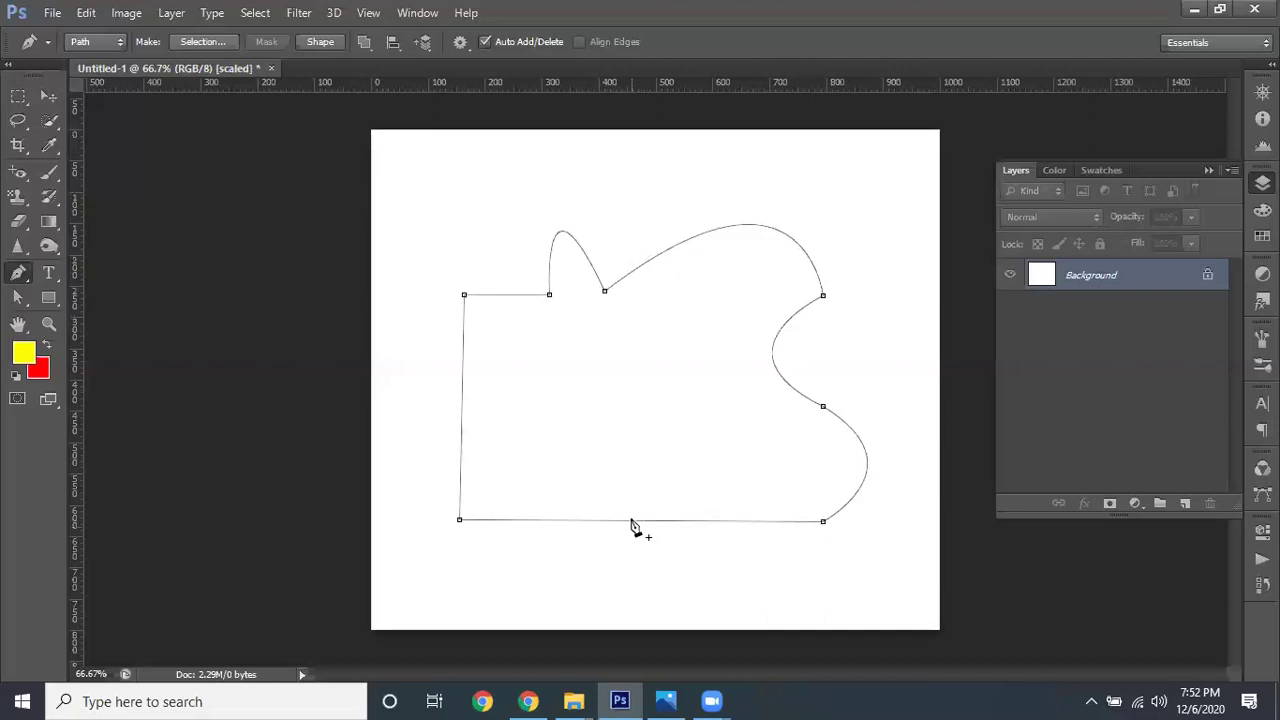
click(631, 520)
Pull the new bottom anchor's handle up into an arch, delete the right-middle anchor, and inspect the top-right anchor
mouse_move(725, 522)
mouse_down()
mouse_move(729, 326)
mouse_move(716, 320)
mouse_up()
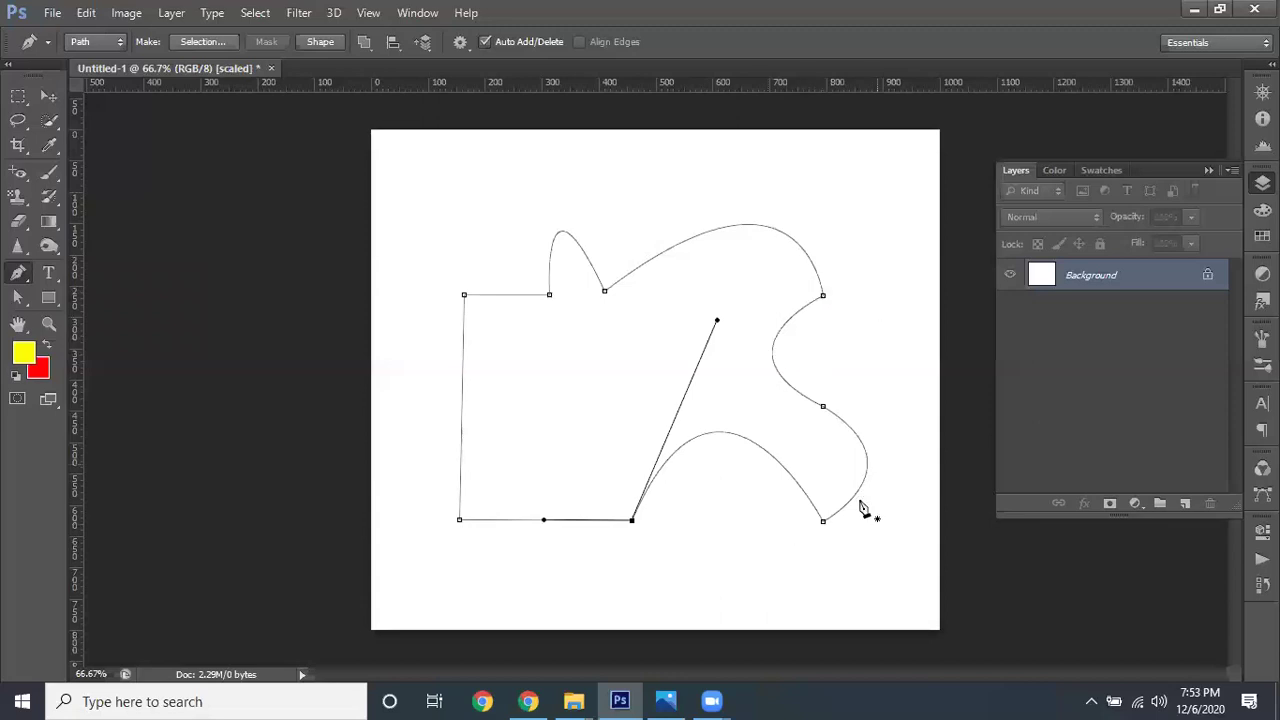
click(822, 410)
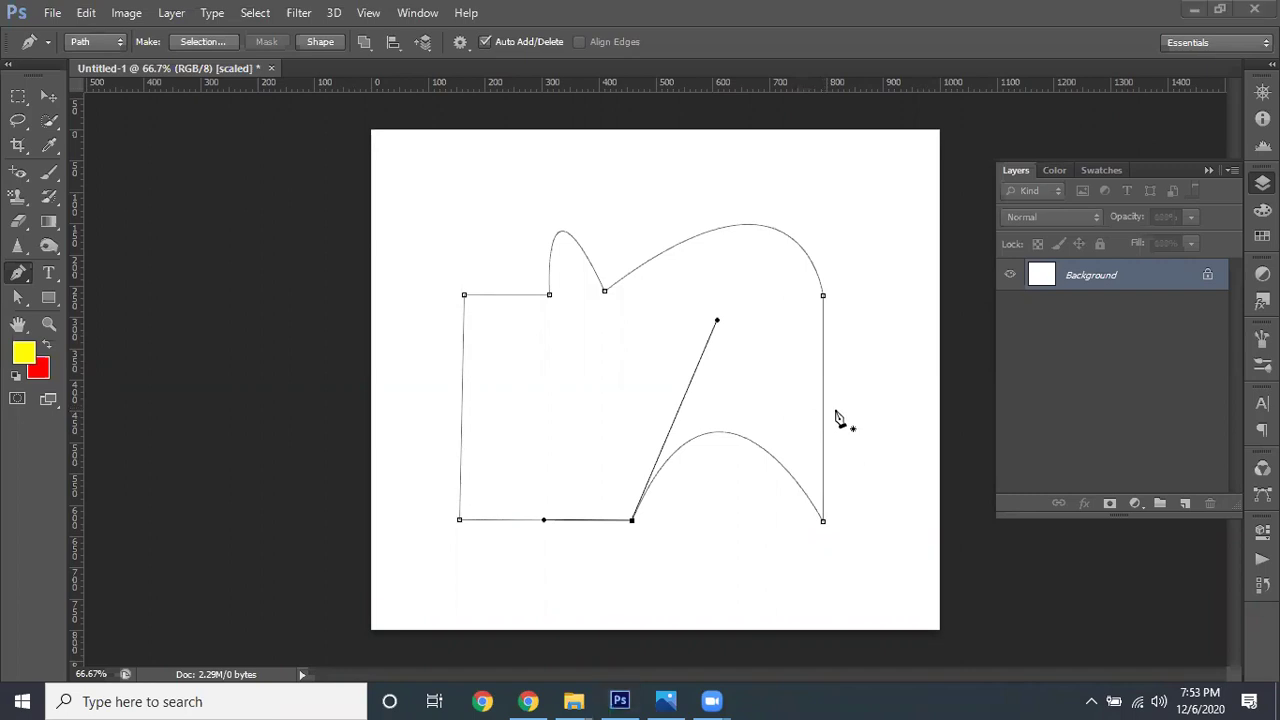
ctrl+click(823, 296)
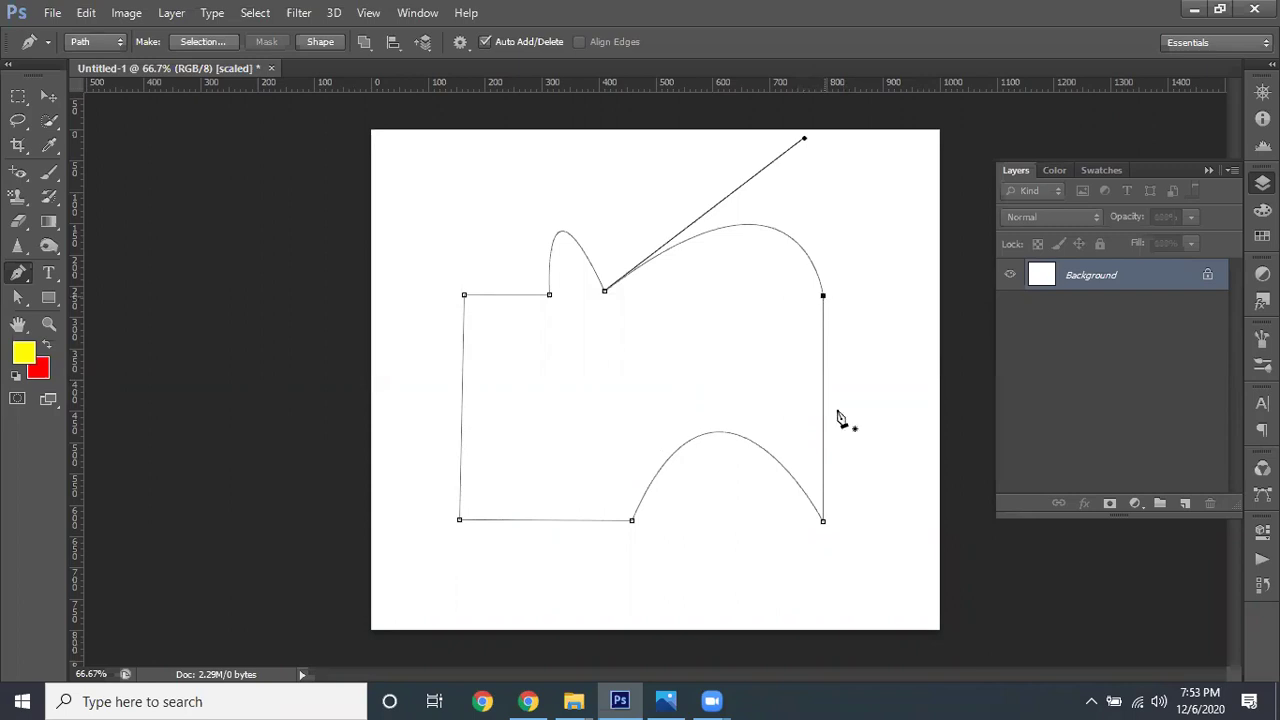
Try curving the top-right anchor, undo it, and nudge the right anchor slightly down
ctrl+click(823, 521)
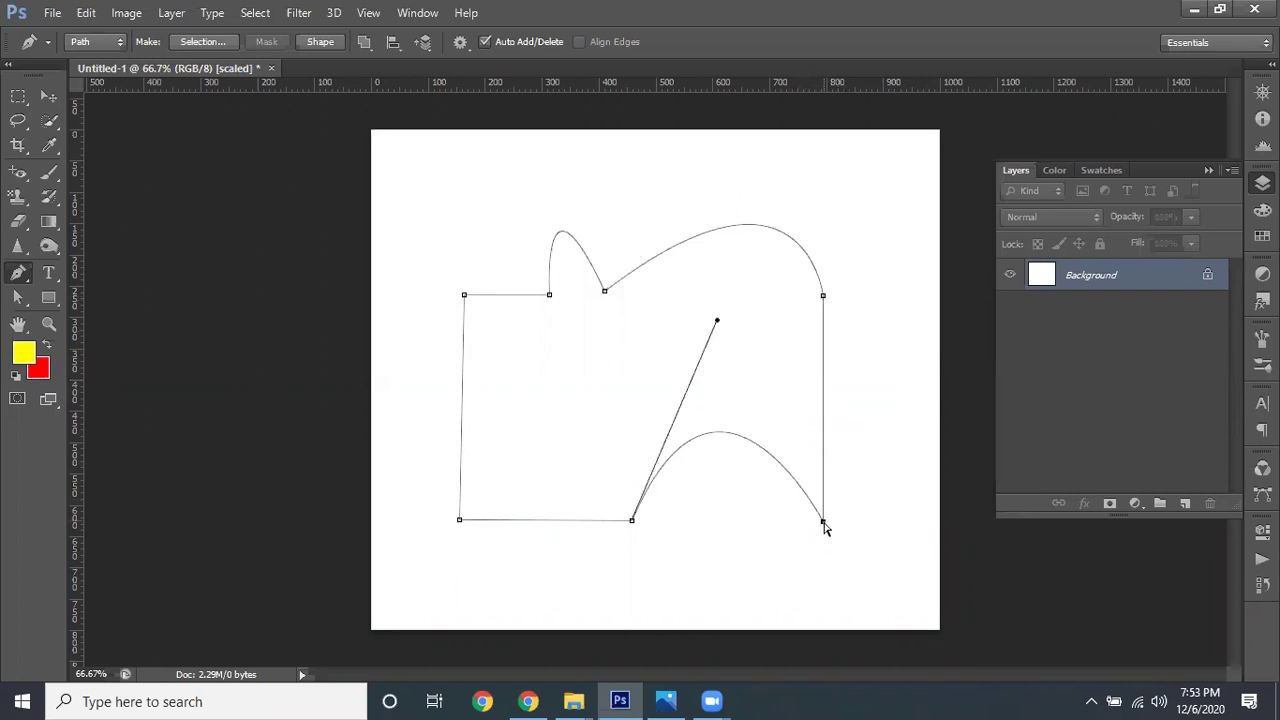
key(alt)
ctrl+click(824, 298)
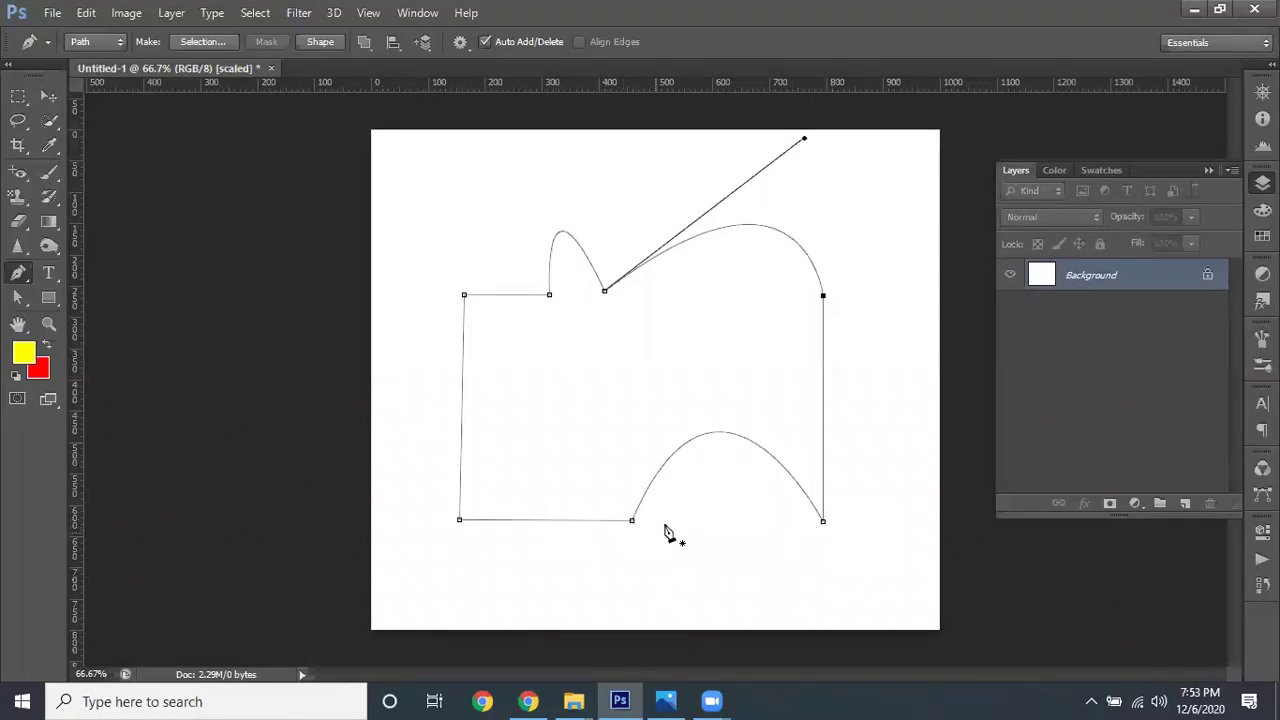
ctrl+click(823, 521)
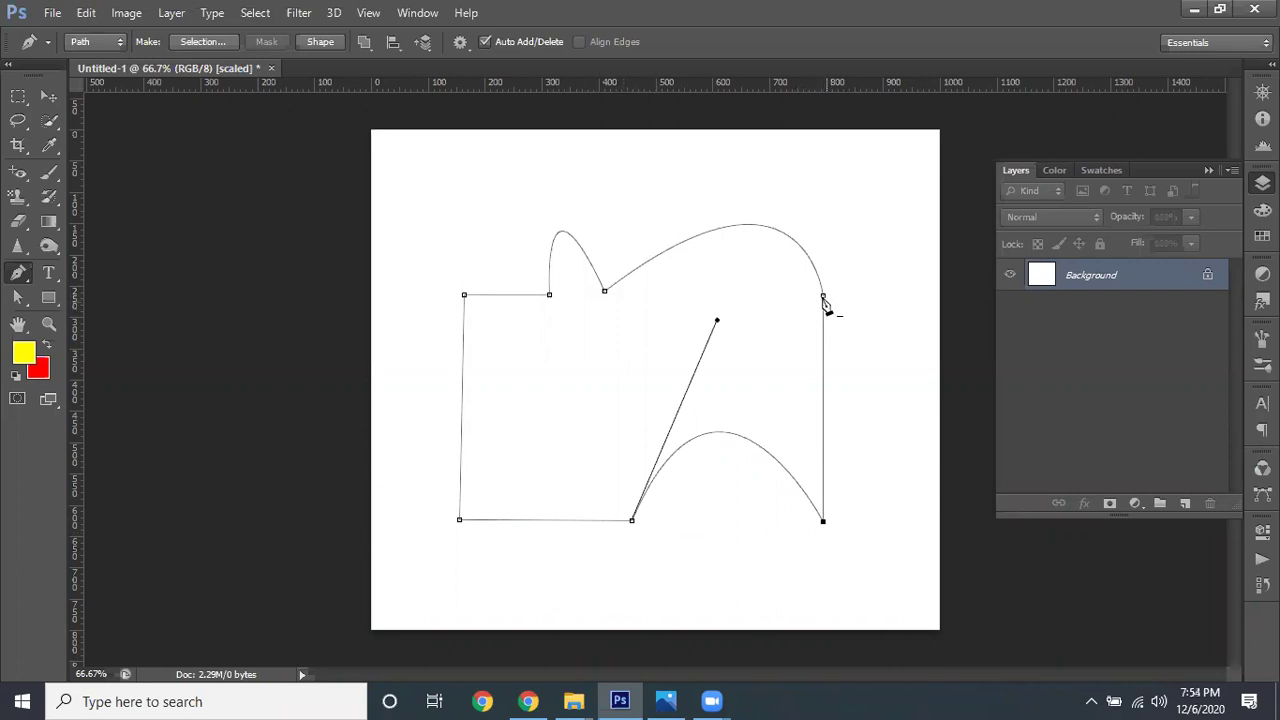
drag(822, 297, 847, 375)
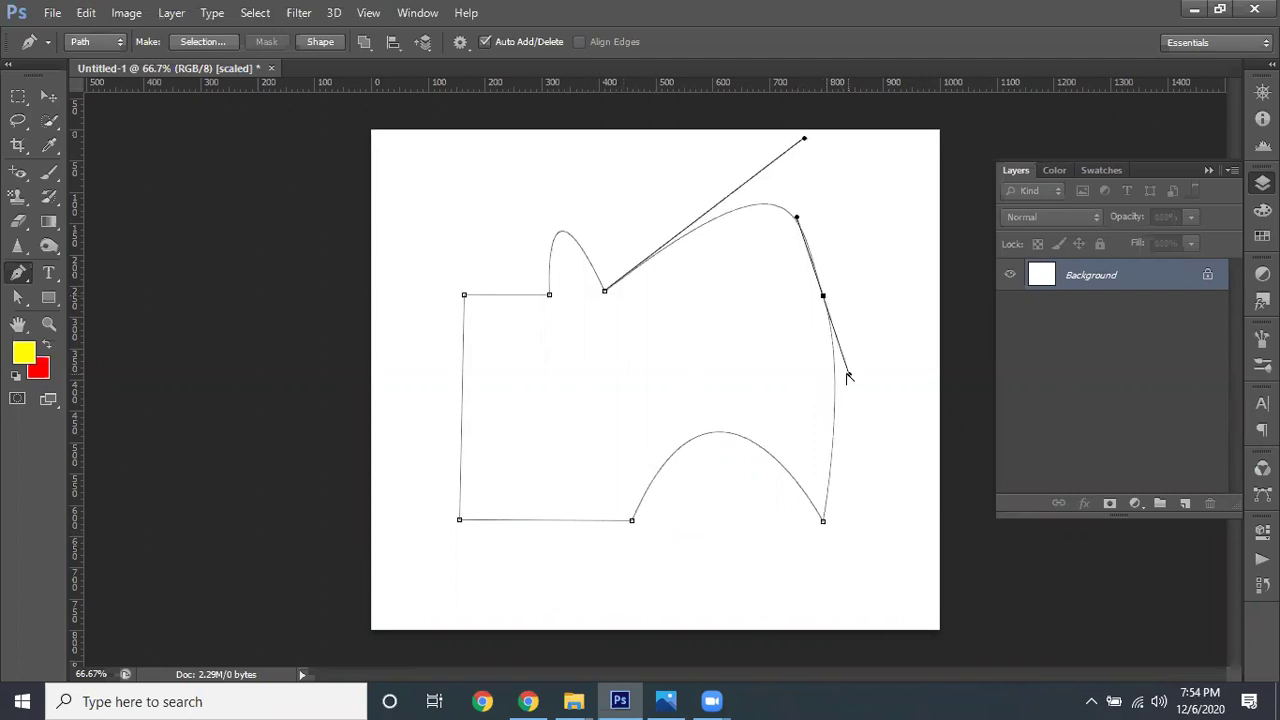
key(ctrl+z)
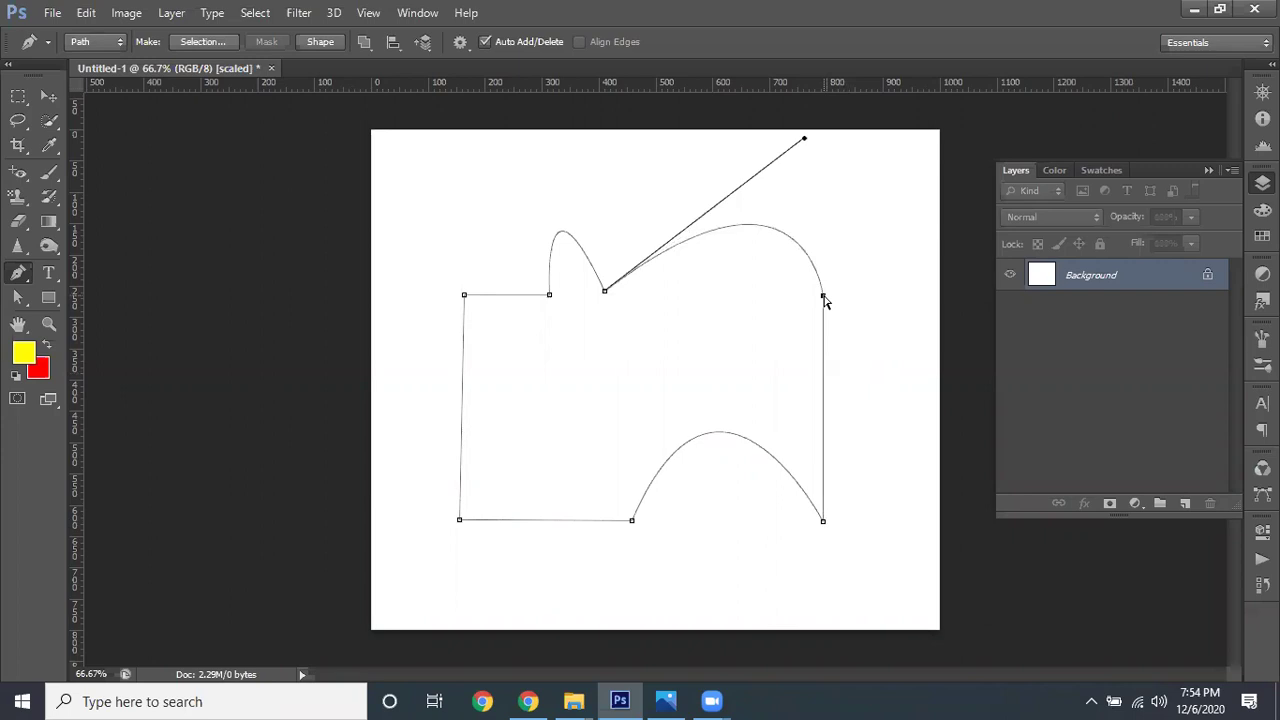
mouse_move(825, 302)
mouse_down()
mouse_move(806, 346)
mouse_move(783, 304)
mouse_move(768, 331)
mouse_move(822, 314)
mouse_up()
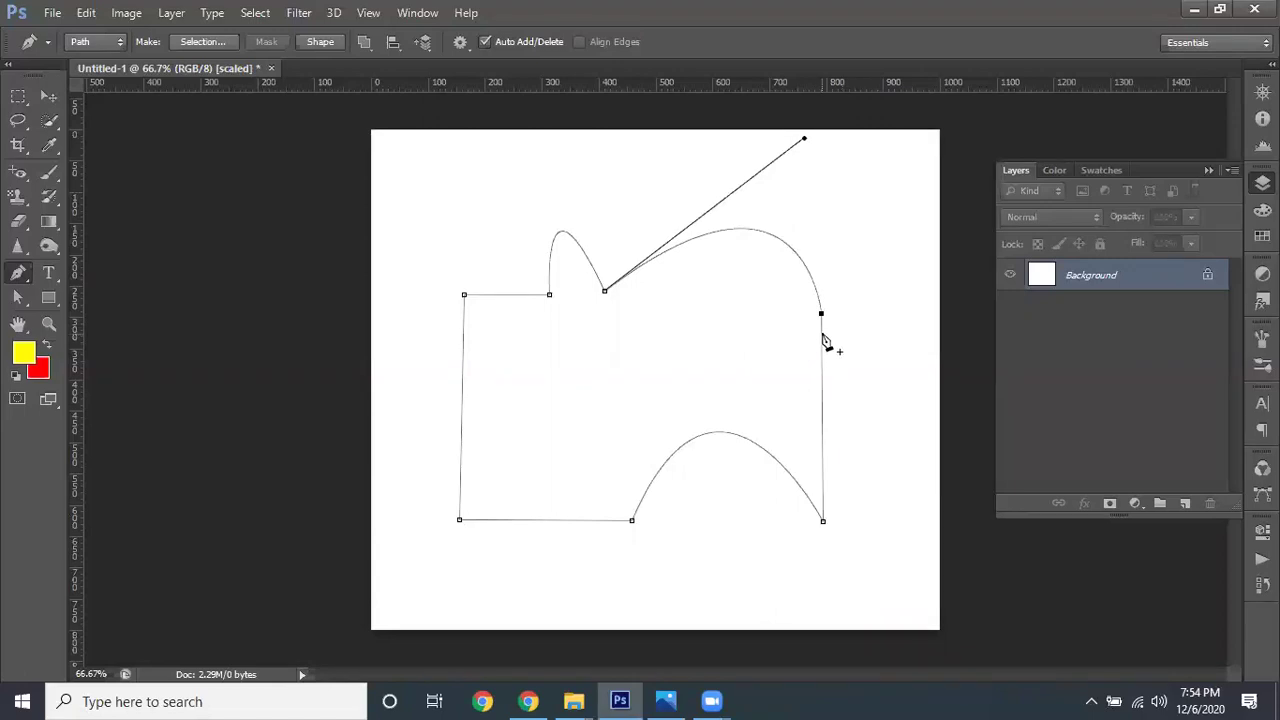
Pull curve handles from the right-side anchor and reshape the top curve, undoing the last adjustments
drag(821, 314, 840, 361)
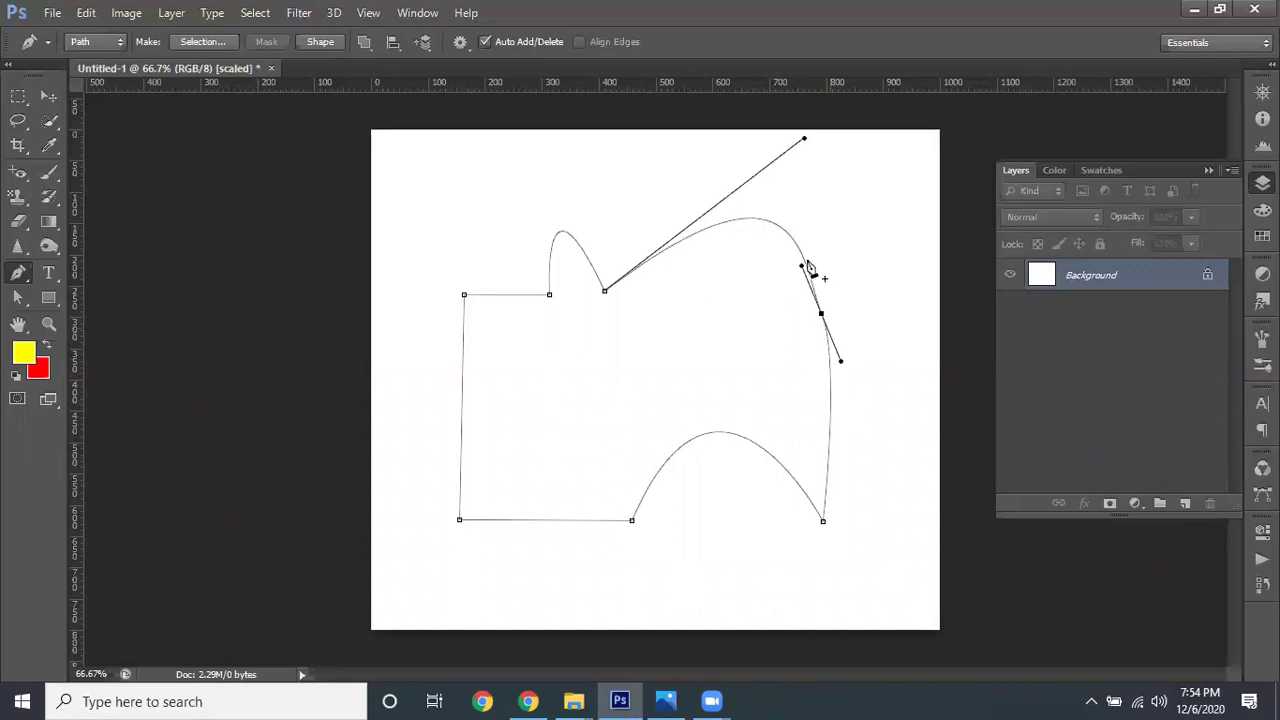
mouse_move(801, 266)
mouse_down()
mouse_move(755, 232)
mouse_move(863, 237)
mouse_up()
mouse_move(840, 361)
mouse_down()
mouse_move(951, 384)
mouse_move(939, 426)
mouse_up()
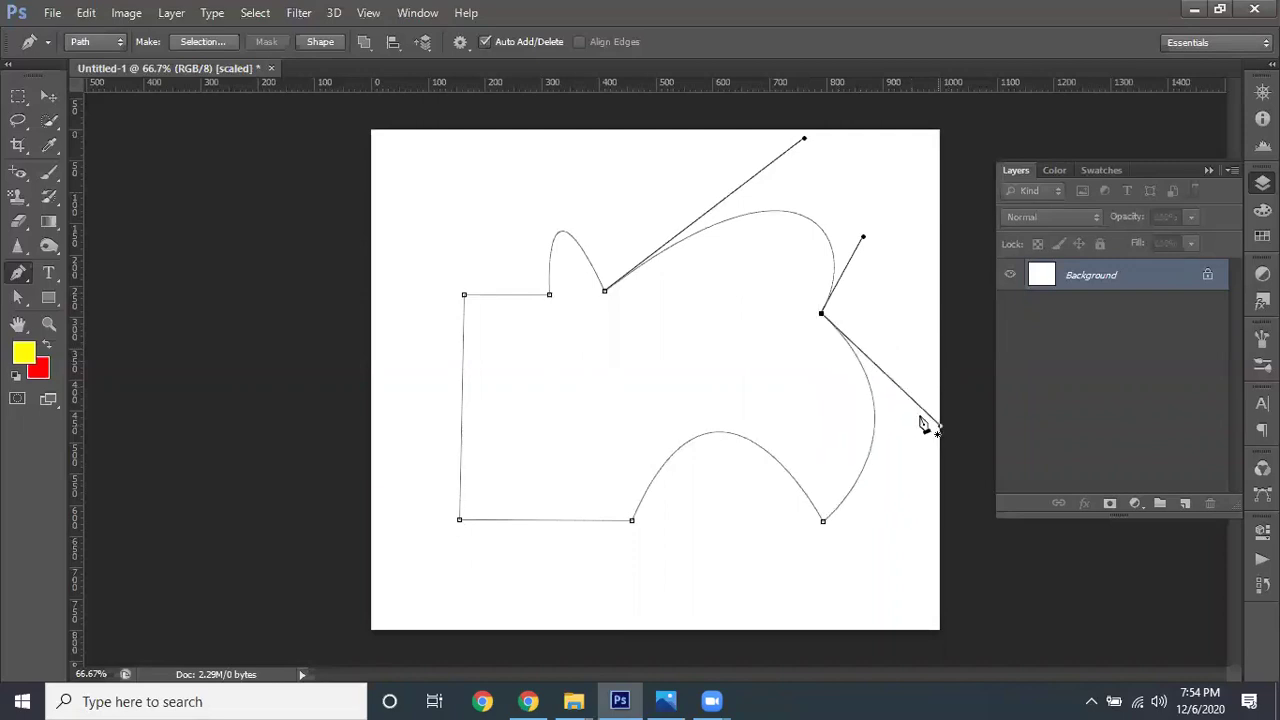
drag(863, 240, 821, 314)
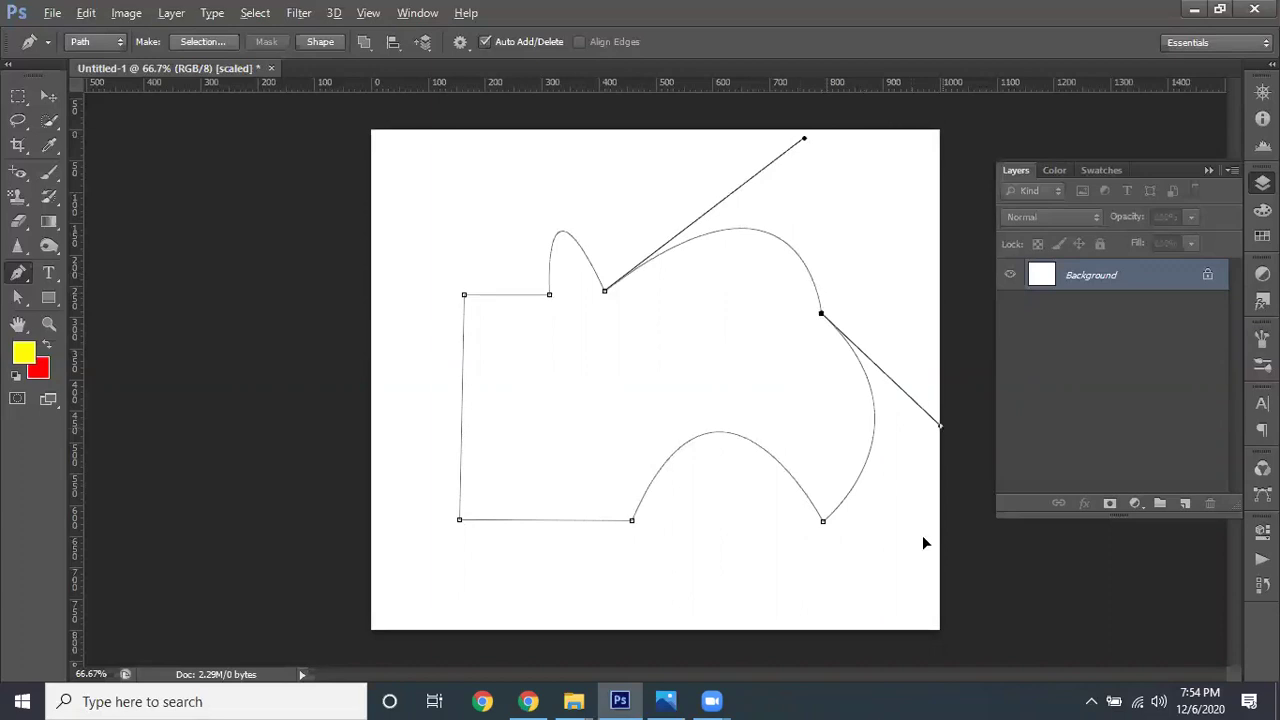
drag(940, 426, 923, 525)
key(ctrl+z)
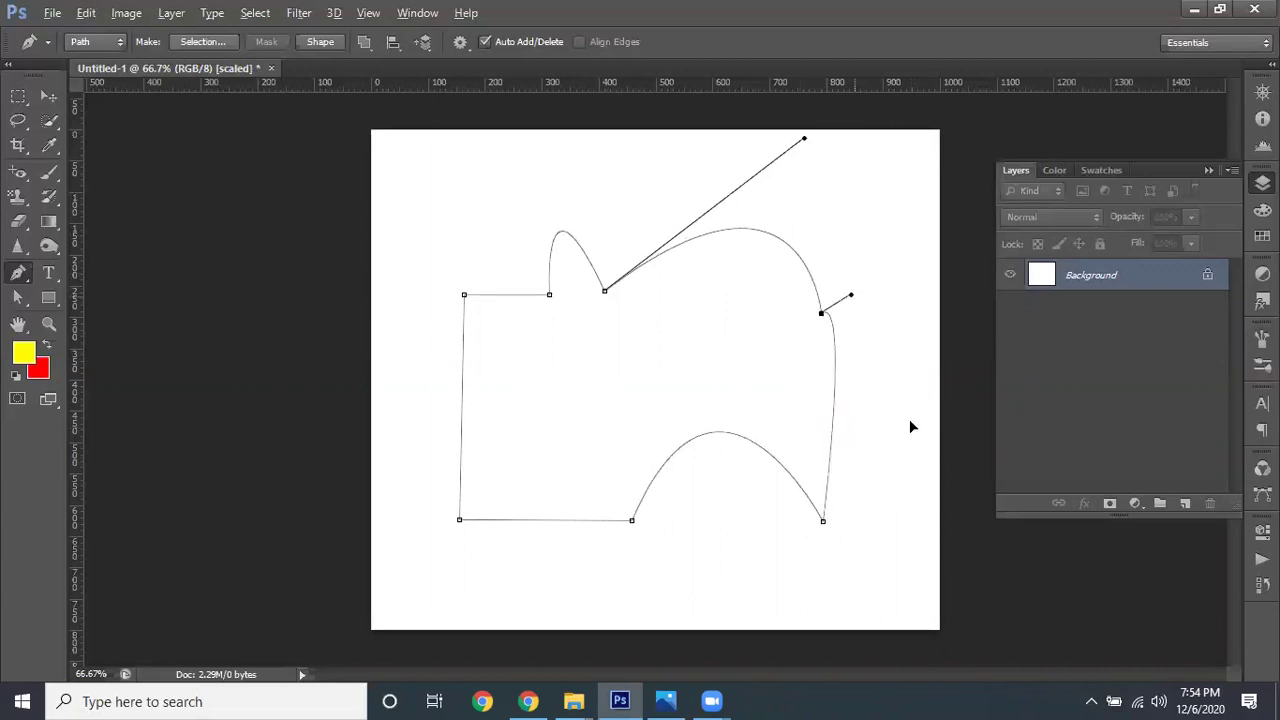
key(ctrl+alt+z)
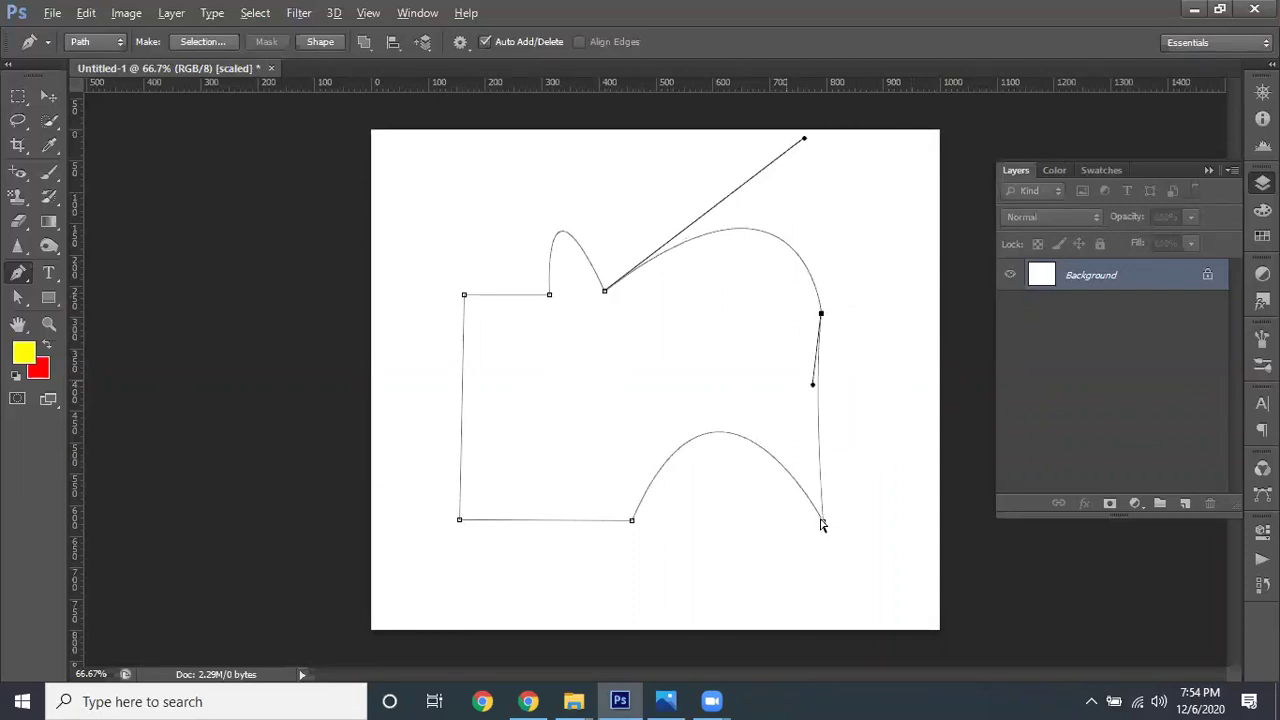
Pull out and rotate the bottom-right anchor's handles to smooth the bottom curve
key(ctrl+alt+z)
key(ctrl+alt+z)
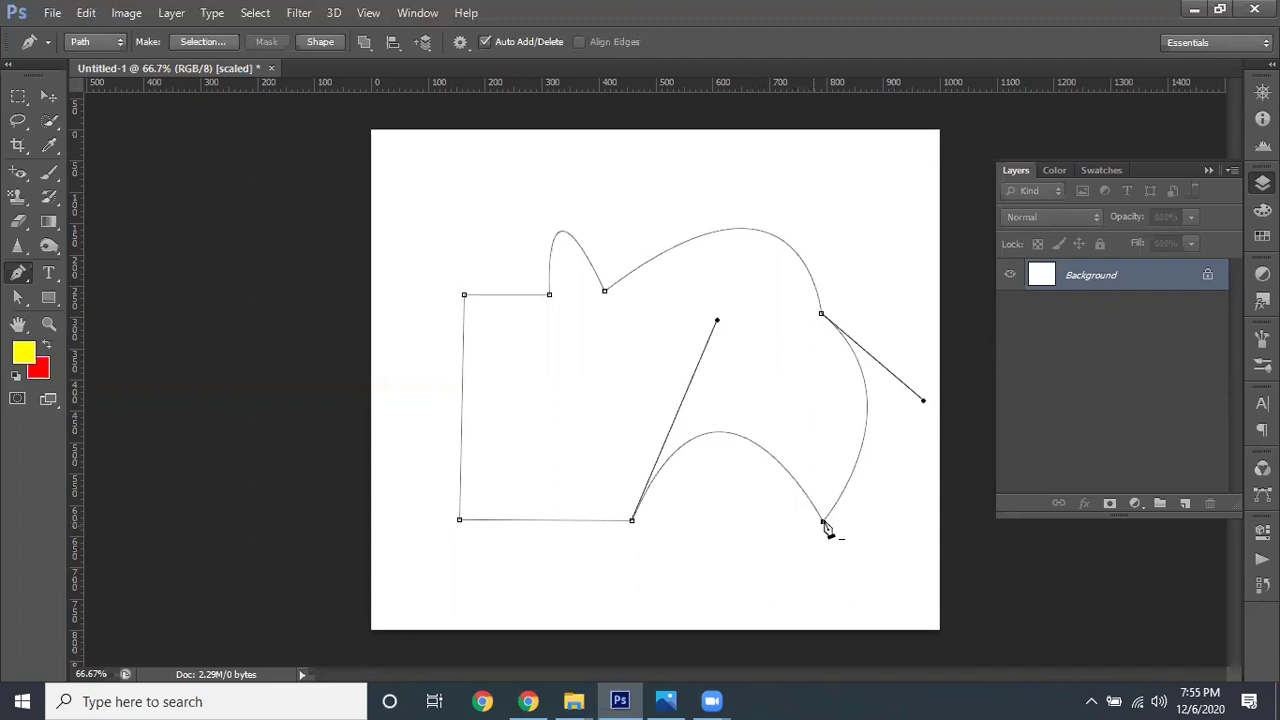
click(824, 523)
mouse_move(822, 520)
mouse_down()
mouse_move(822, 548)
mouse_move(870, 549)
mouse_up()
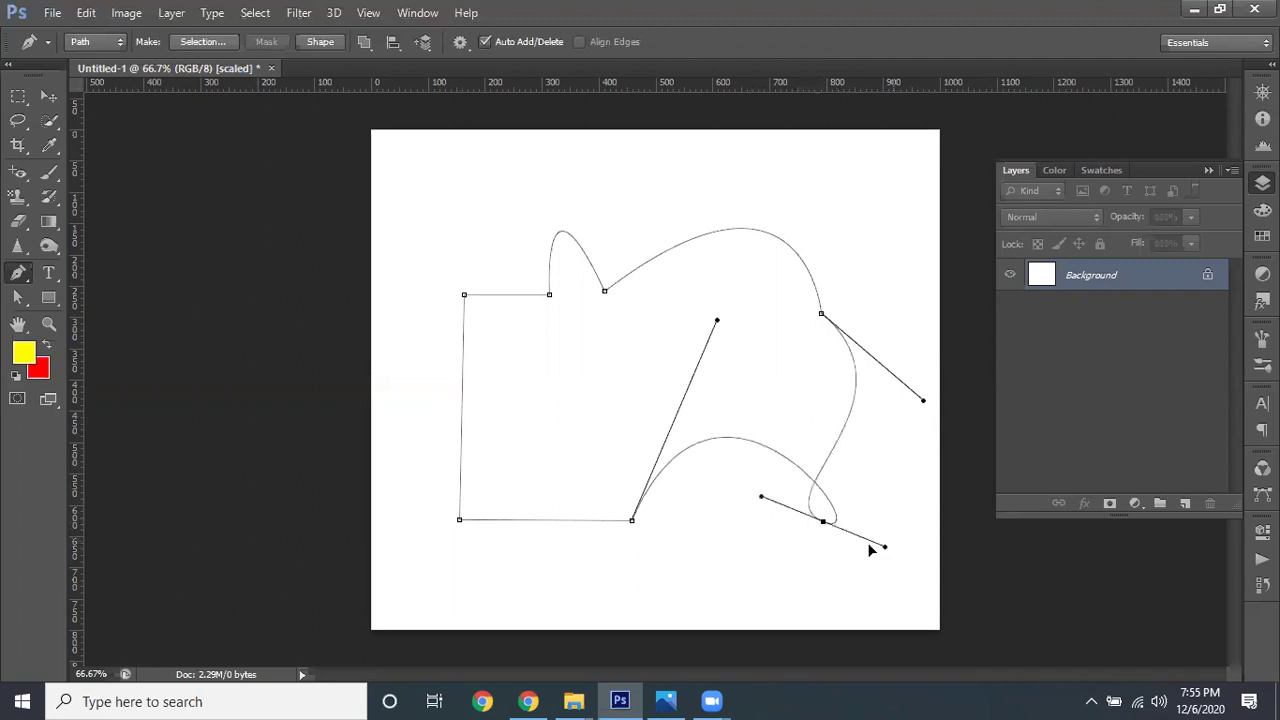
drag(768, 521, 858, 522)
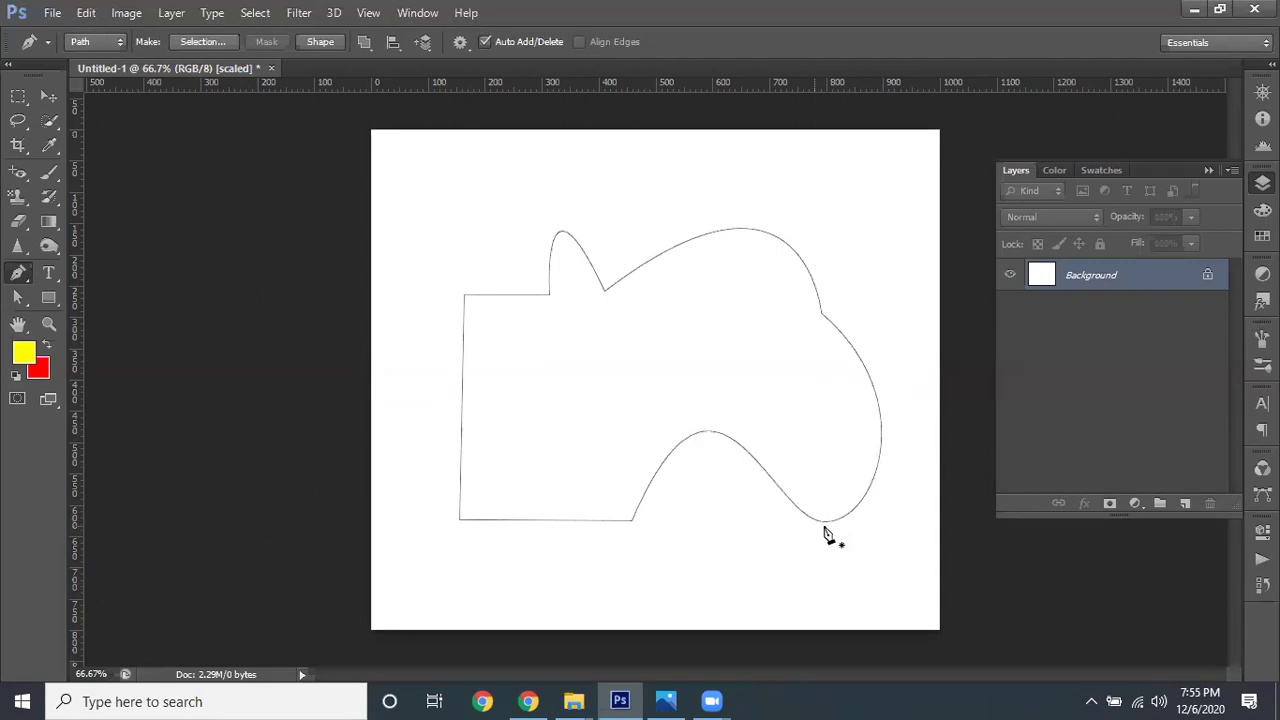
Delete the entire work path, leaving the canvas blank
ctrl+click(614, 286)
key(Delete)
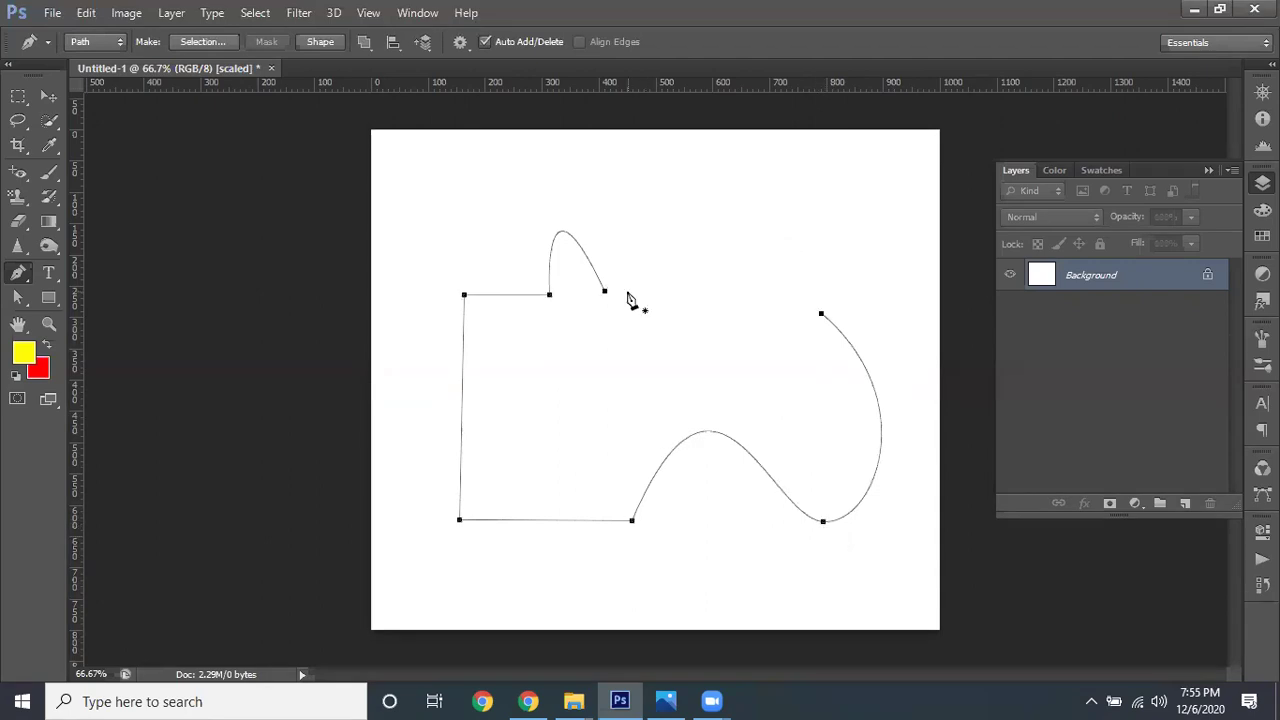
key(Delete)
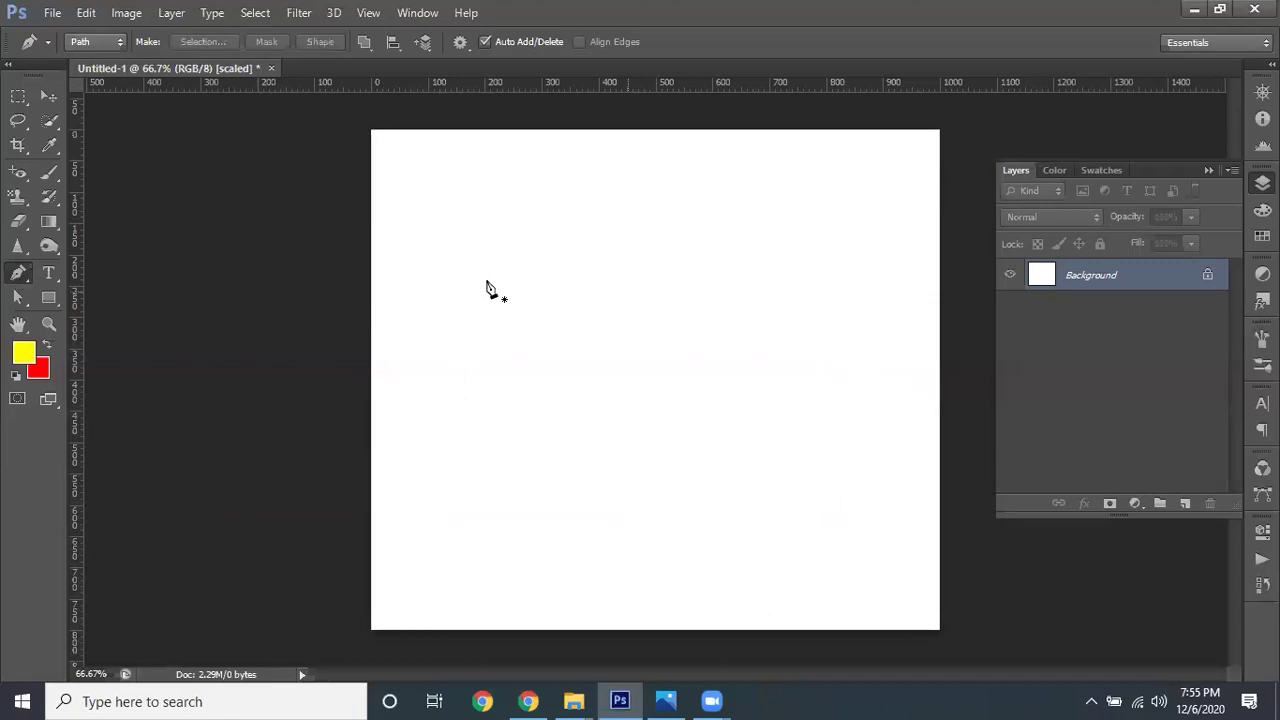
Draw a short straight line and begin shaping the first curved hump with its handle
click(487, 282)
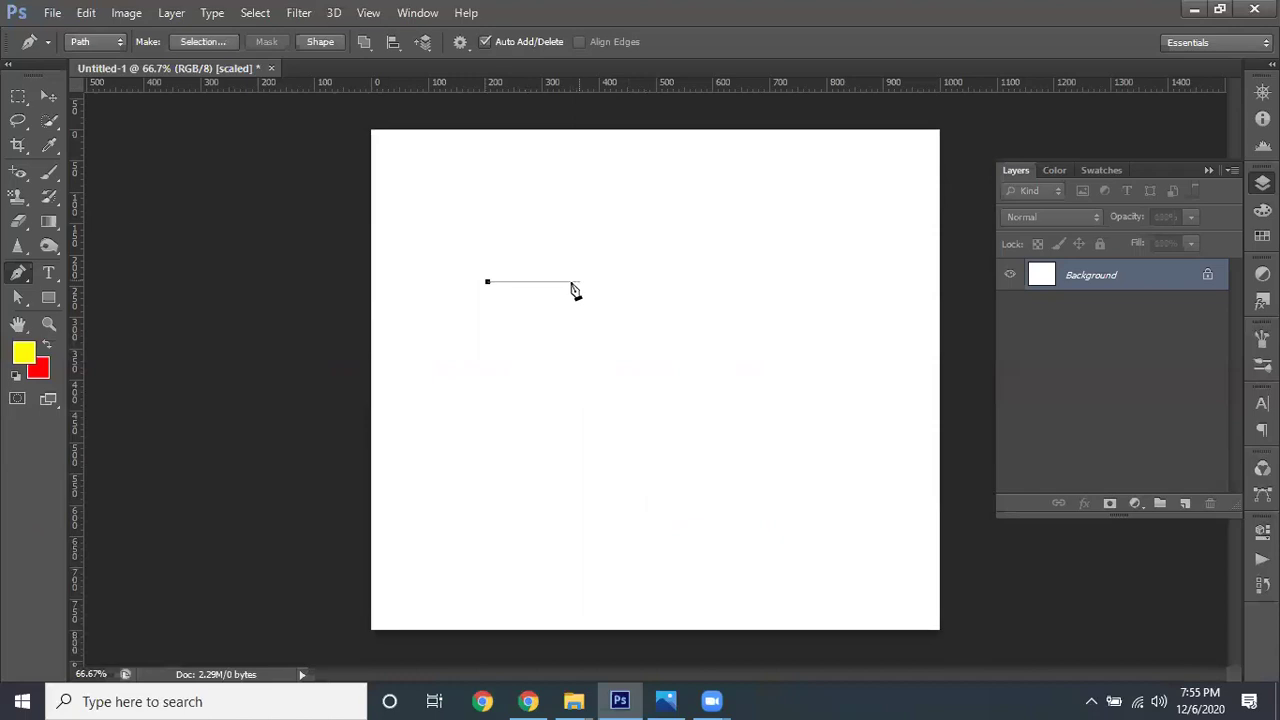
drag(571, 282, 663, 282)
mouse_move(663, 282)
mouse_down()
mouse_move(711, 282)
mouse_move(648, 282)
mouse_move(648, 401)
mouse_move(668, 408)
mouse_up()
drag(749, 356, 749, 410)
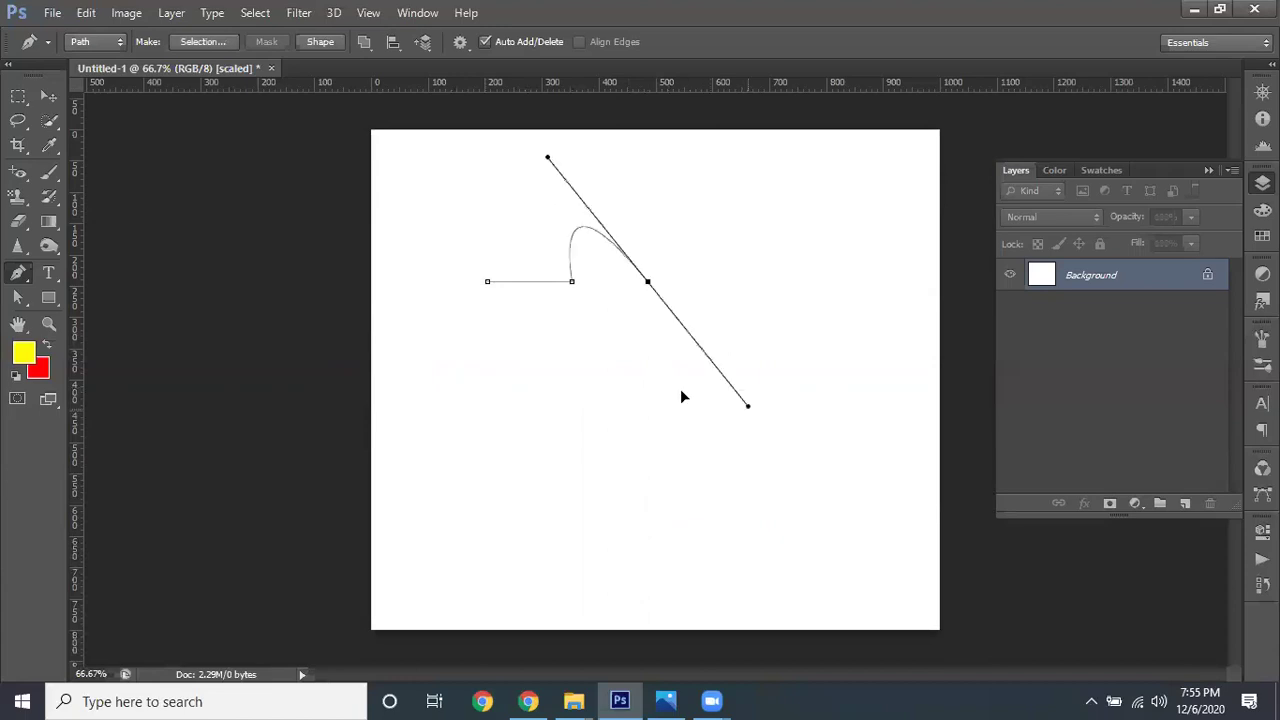
drag(681, 391, 677, 441)
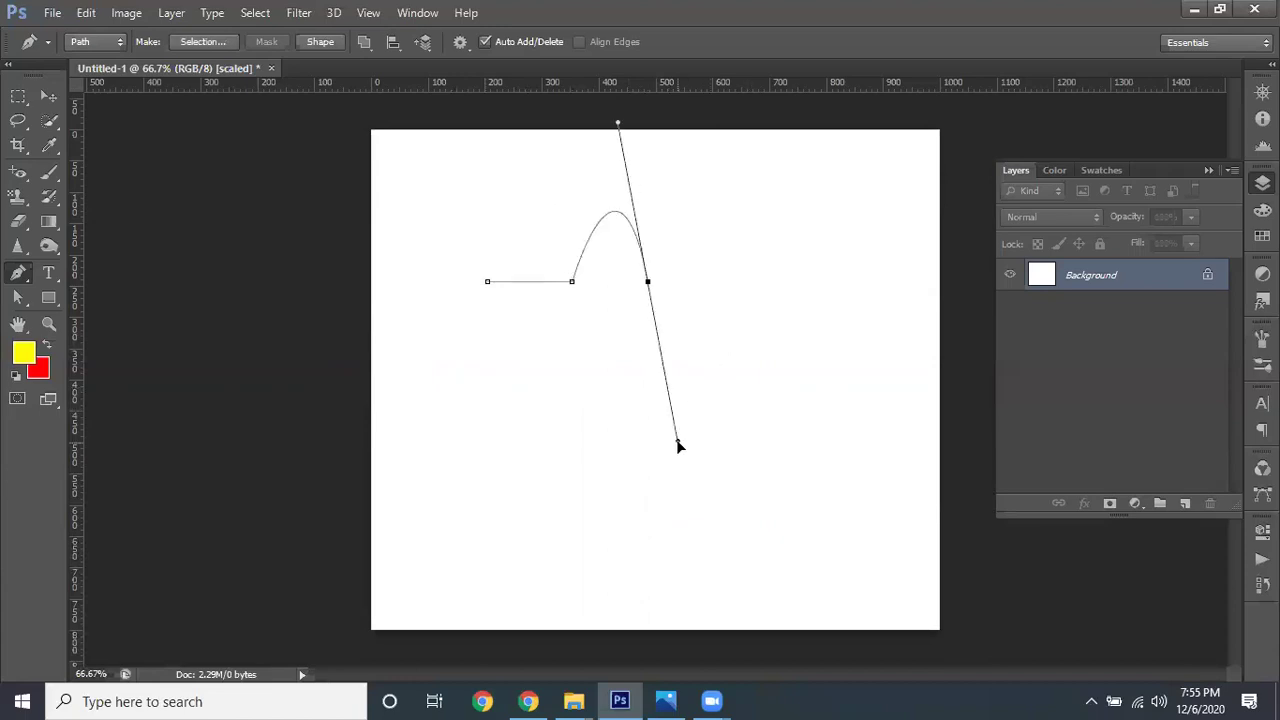
mouse_move(686, 443)
mouse_down()
mouse_move(645, 482)
mouse_move(723, 432)
mouse_up()
drag(727, 370, 718, 396)
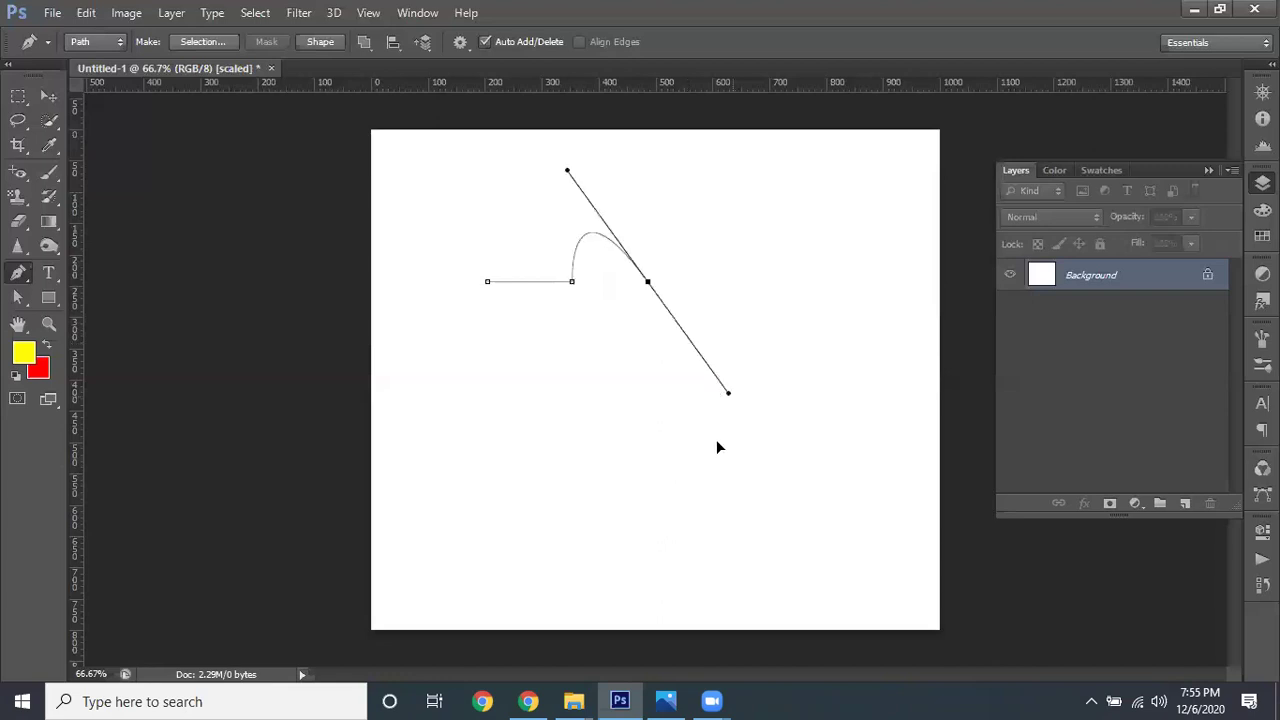
mouse_move(717, 441)
mouse_down()
mouse_move(743, 439)
mouse_move(724, 425)
mouse_up()
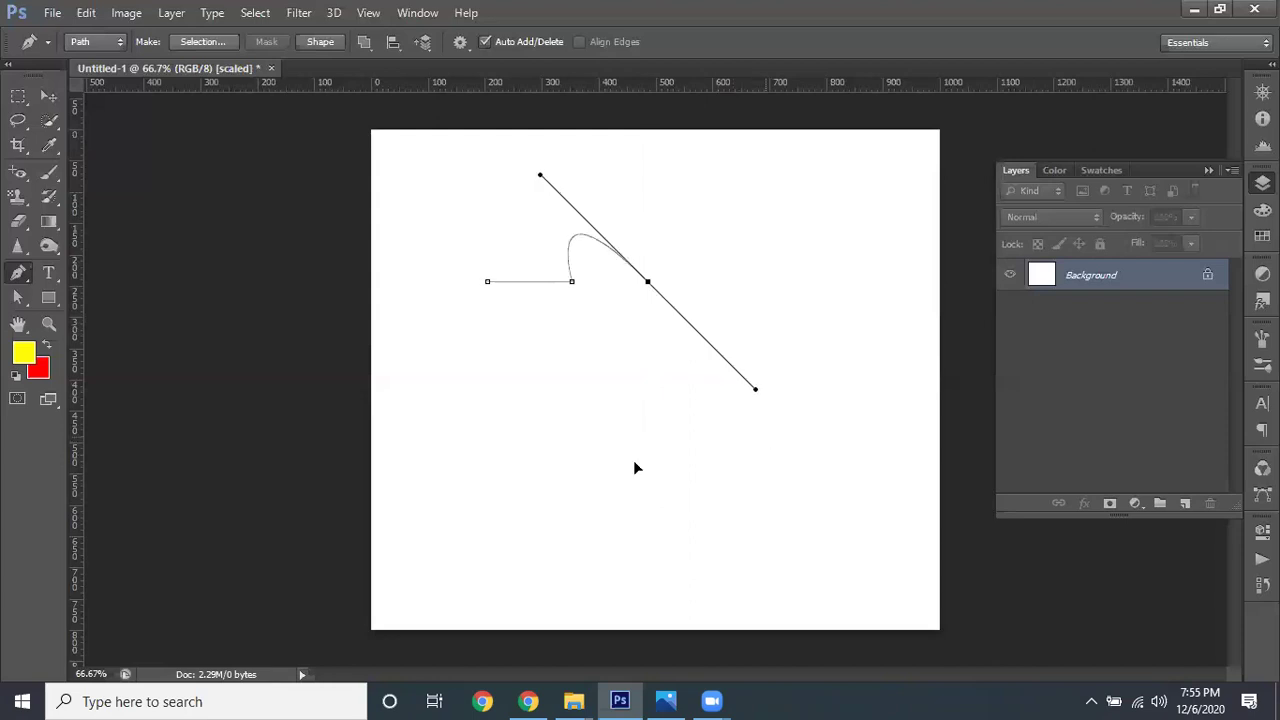
Finish the first hump, add the second hump's end anchor, and raise the middle anchor
drag(643, 466, 663, 468)
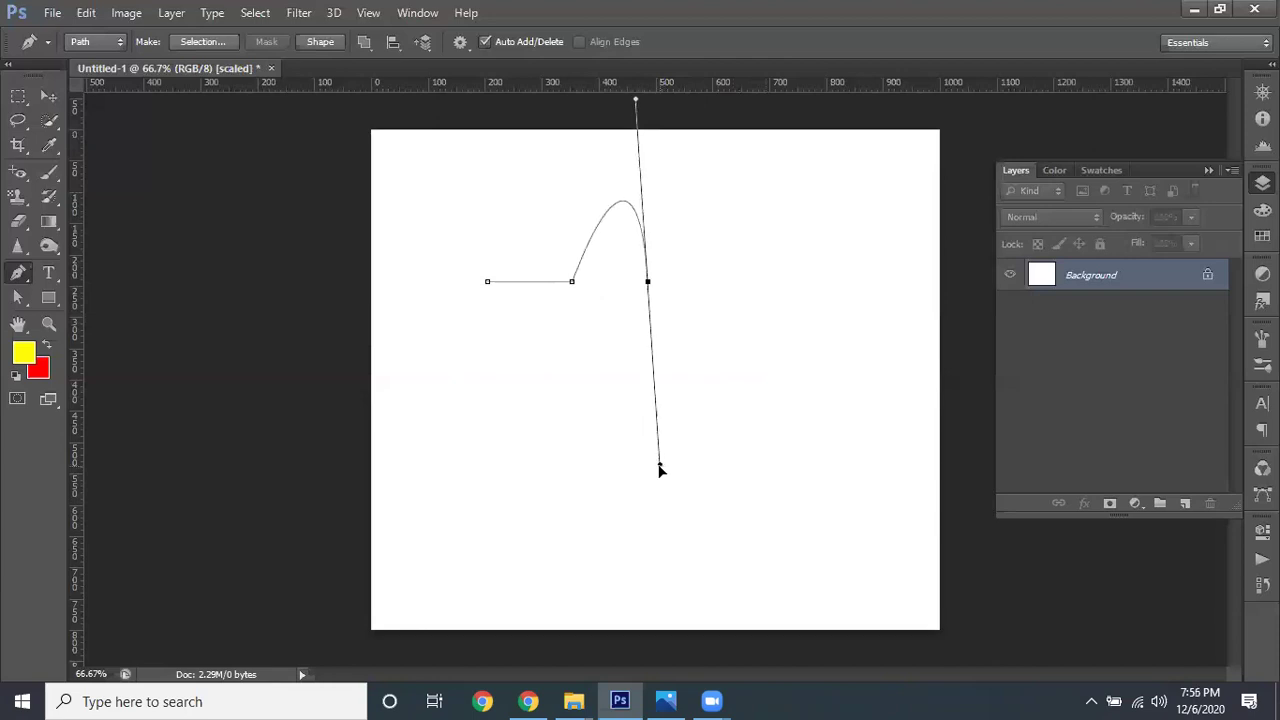
drag(661, 468, 649, 455)
drag(680, 332, 714, 422)
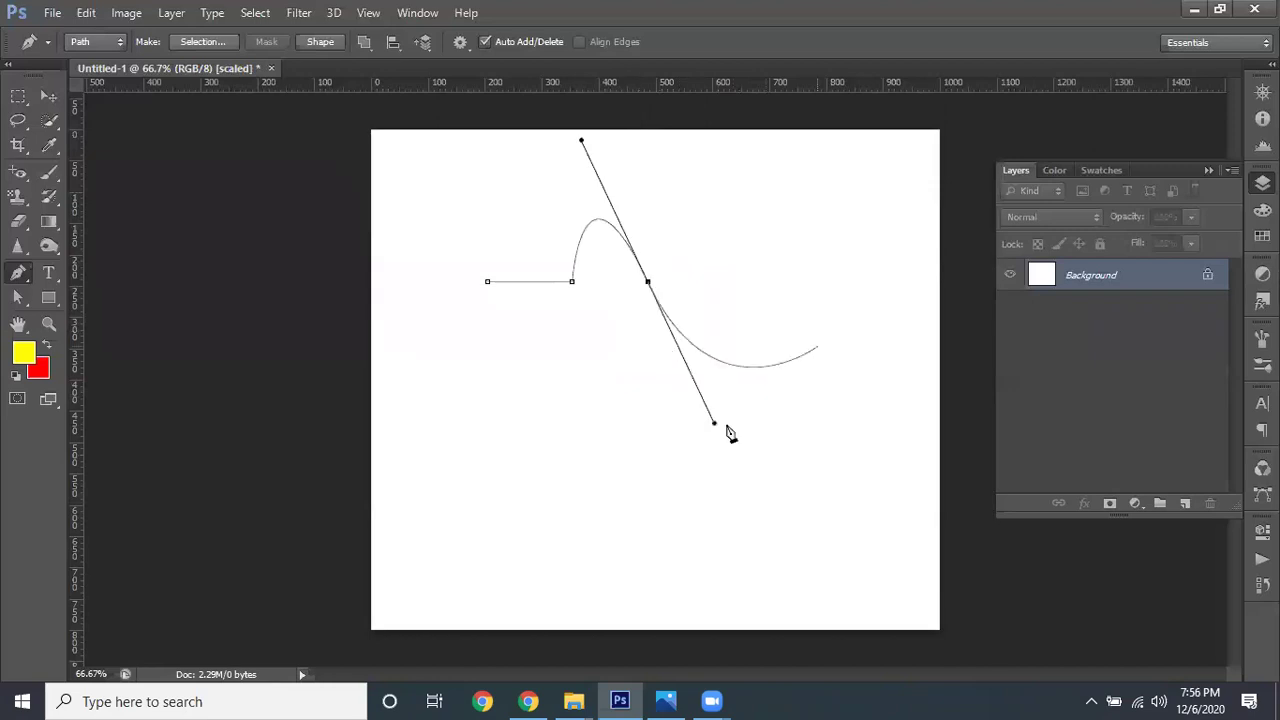
drag(714, 422, 746, 168)
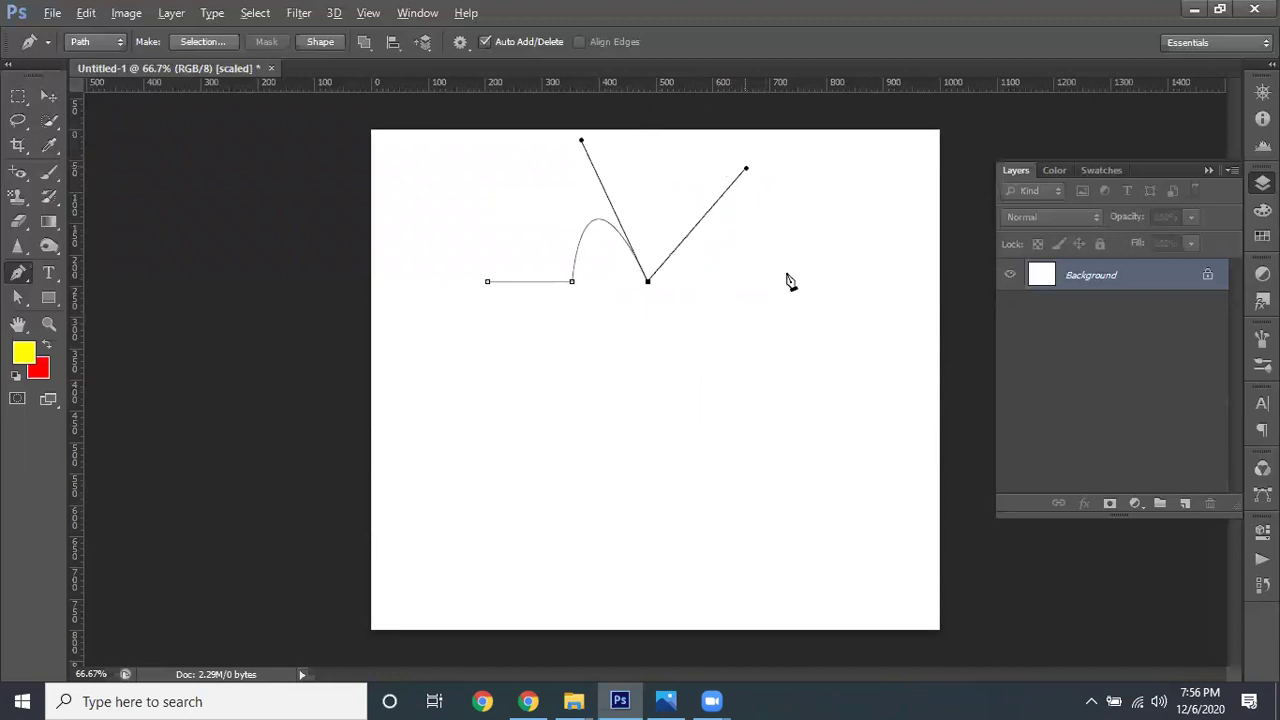
drag(751, 276, 751, 308)
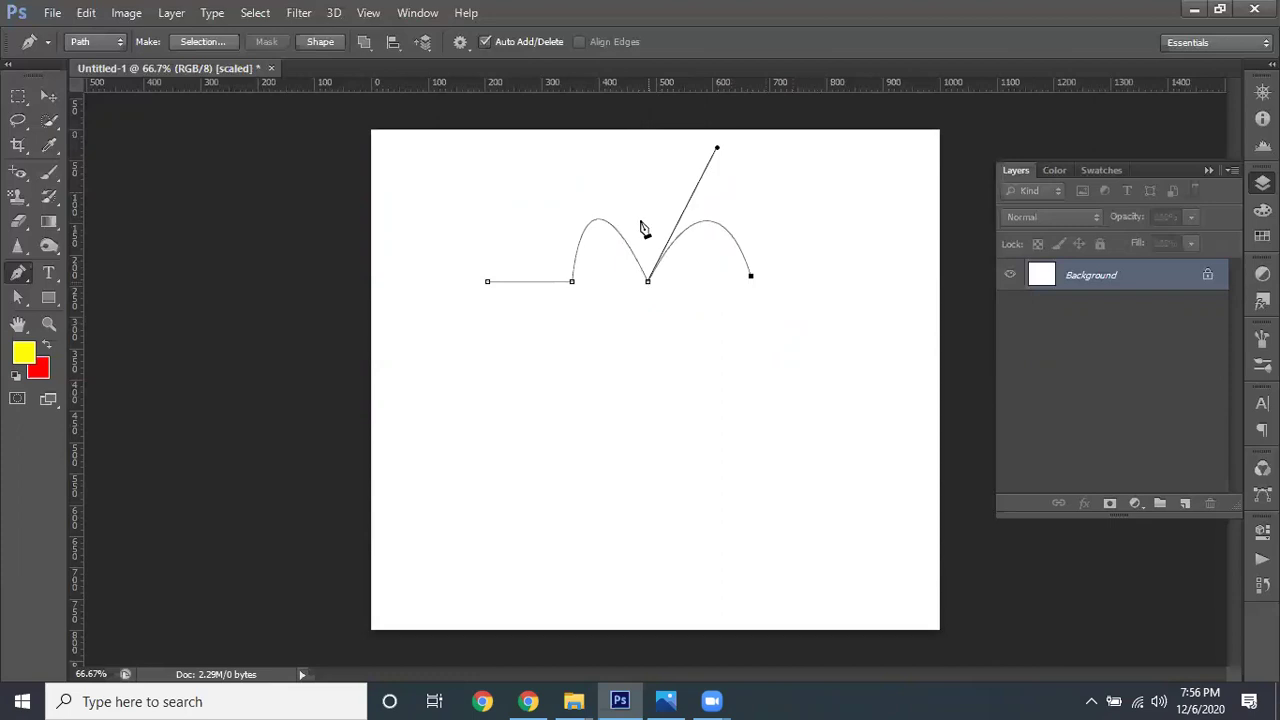
ctrl+click(648, 282)
drag(648, 281, 656, 204)
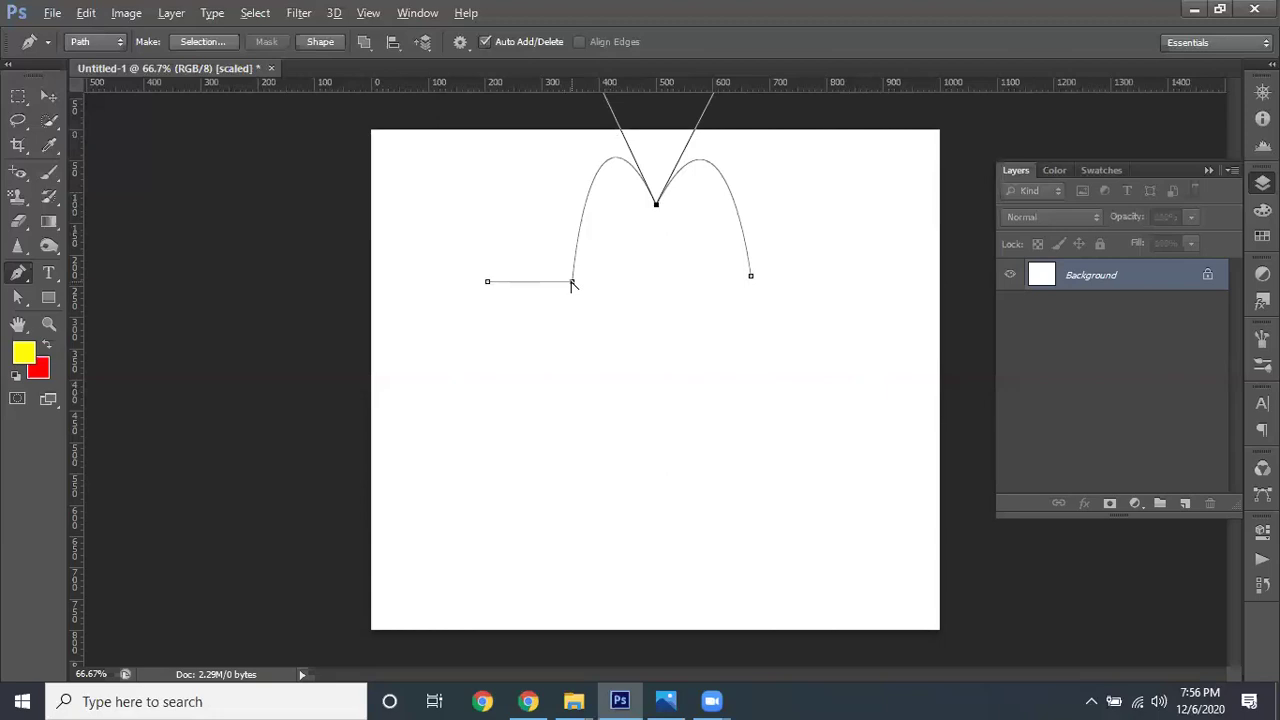
Smooth the anchor at the first hump's foot and add a bottom-right corner anchor
mouse_move(572, 283)
mouse_down()
mouse_move(607, 302)
mouse_move(632, 280)
mouse_up()
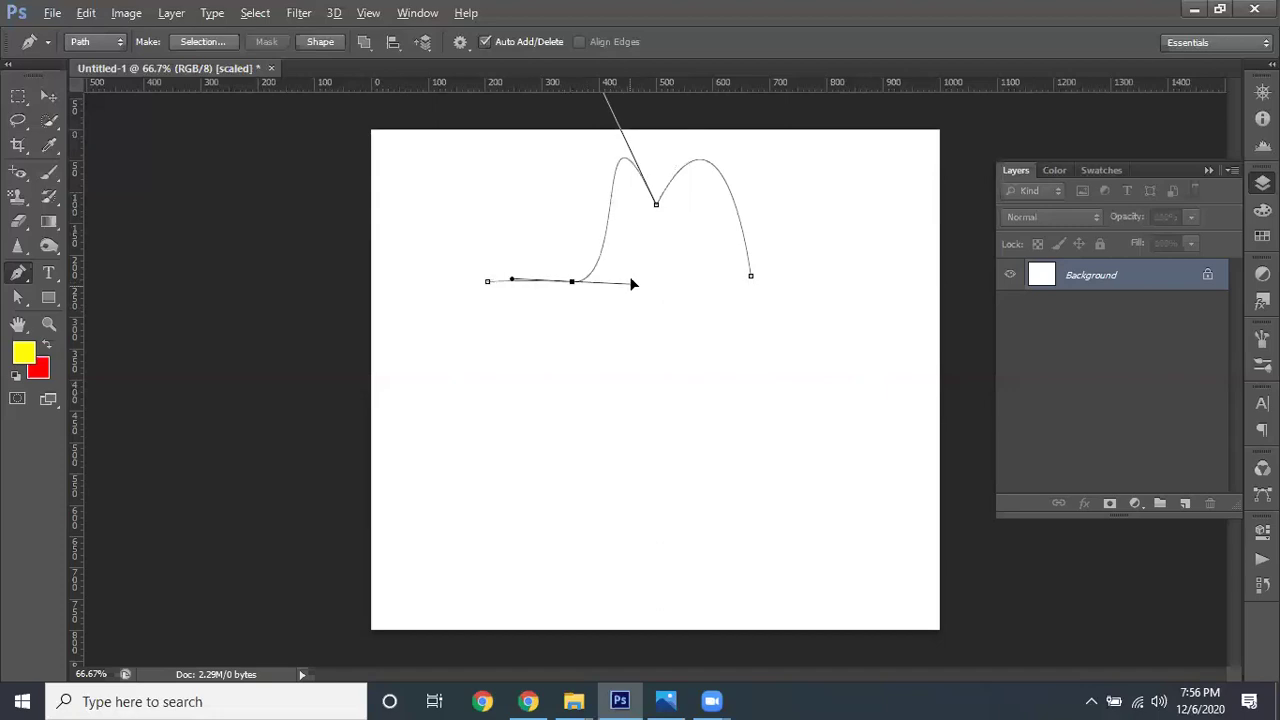
click(748, 388)
key(ctrl+z)
click(754, 483)
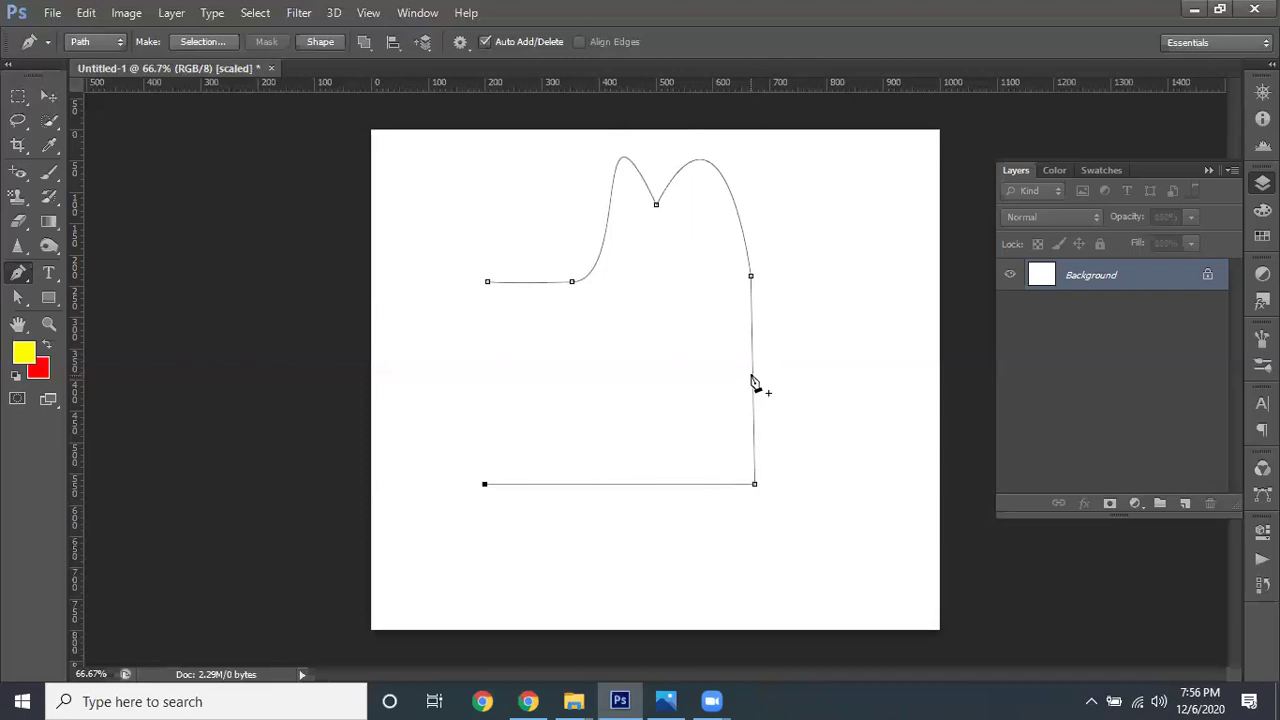
Curve the right side with two new smooth anchors and delete the peak anchor
drag(752, 376, 755, 427)
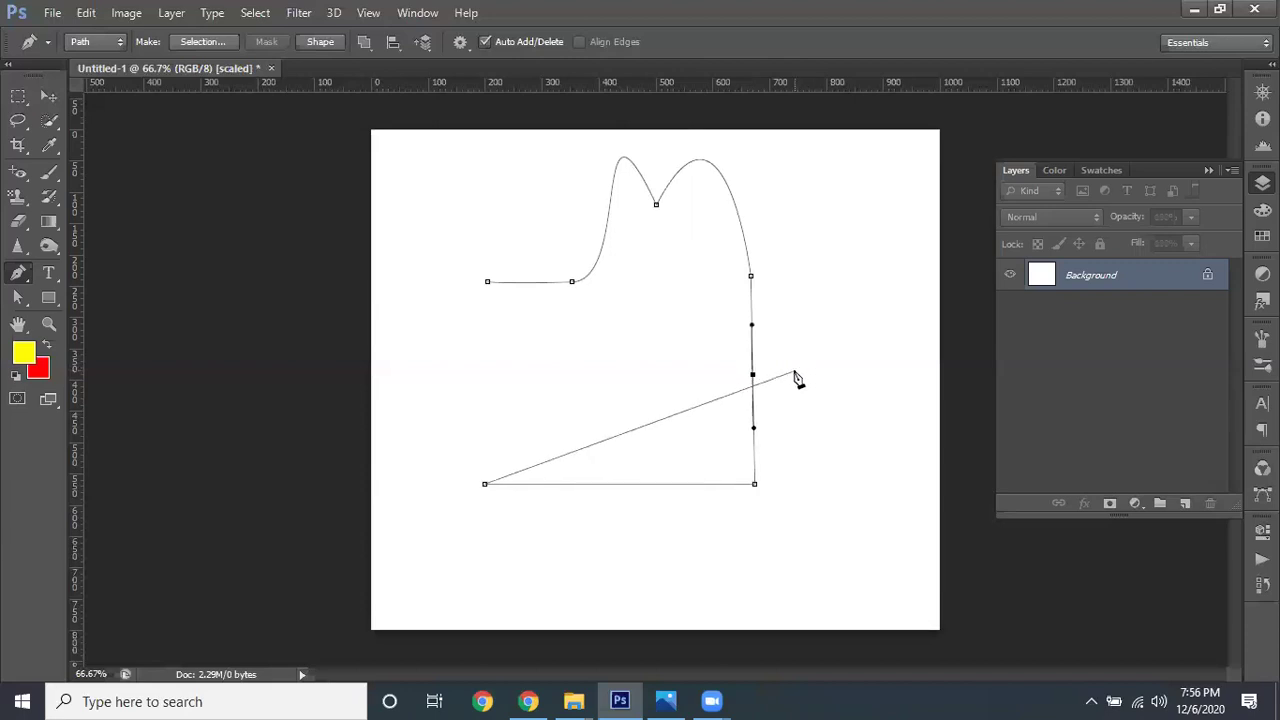
drag(752, 324, 822, 323)
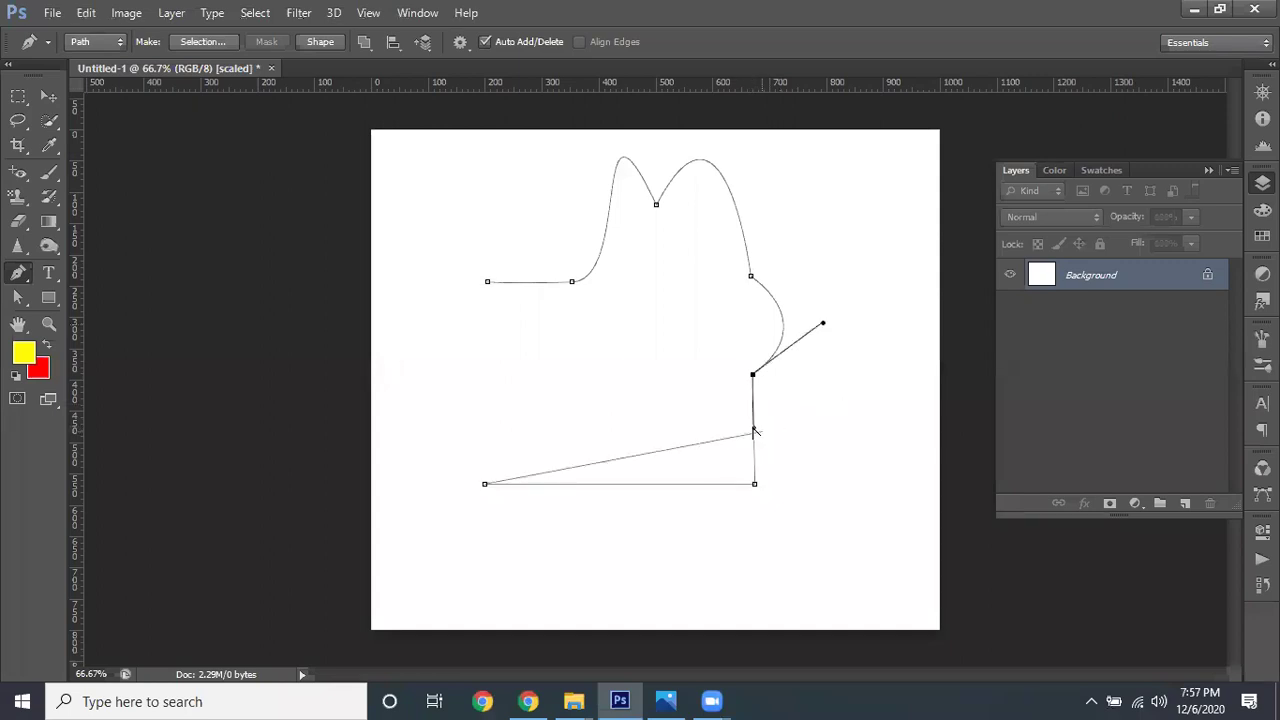
click(753, 428)
mouse_move(753, 428)
mouse_down()
mouse_move(654, 413)
mouse_move(850, 421)
mouse_up()
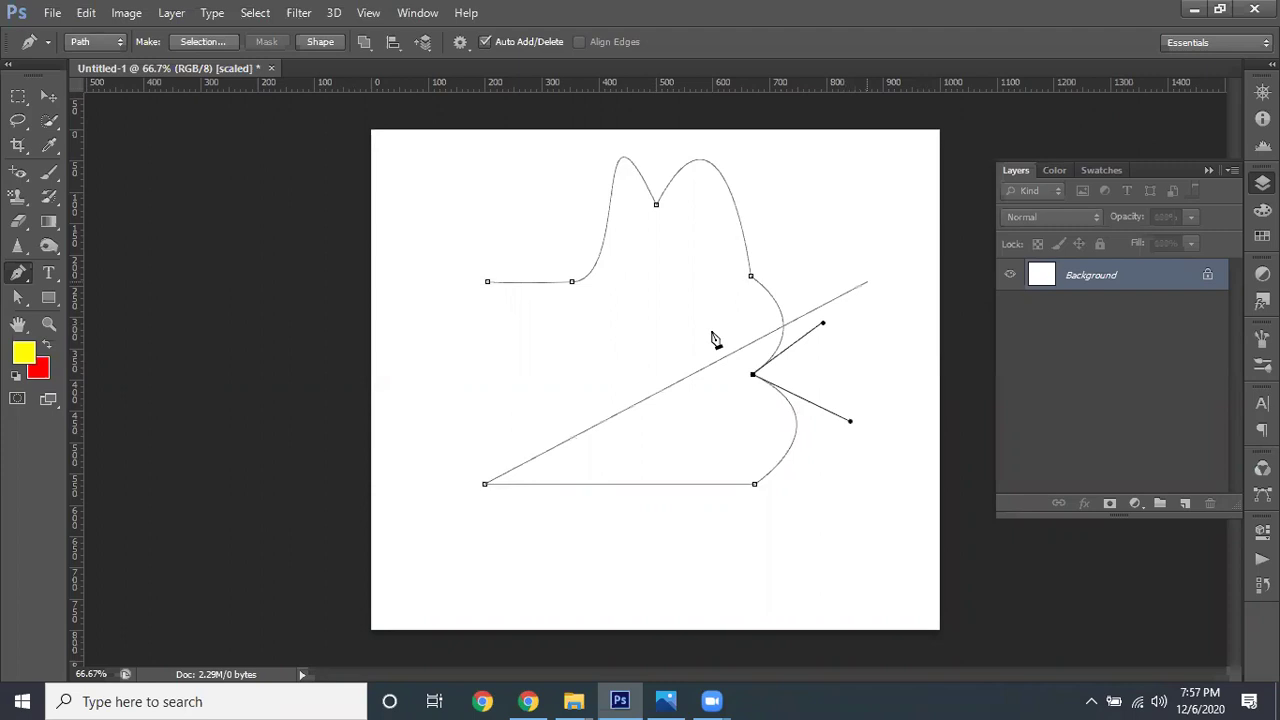
click(657, 206)
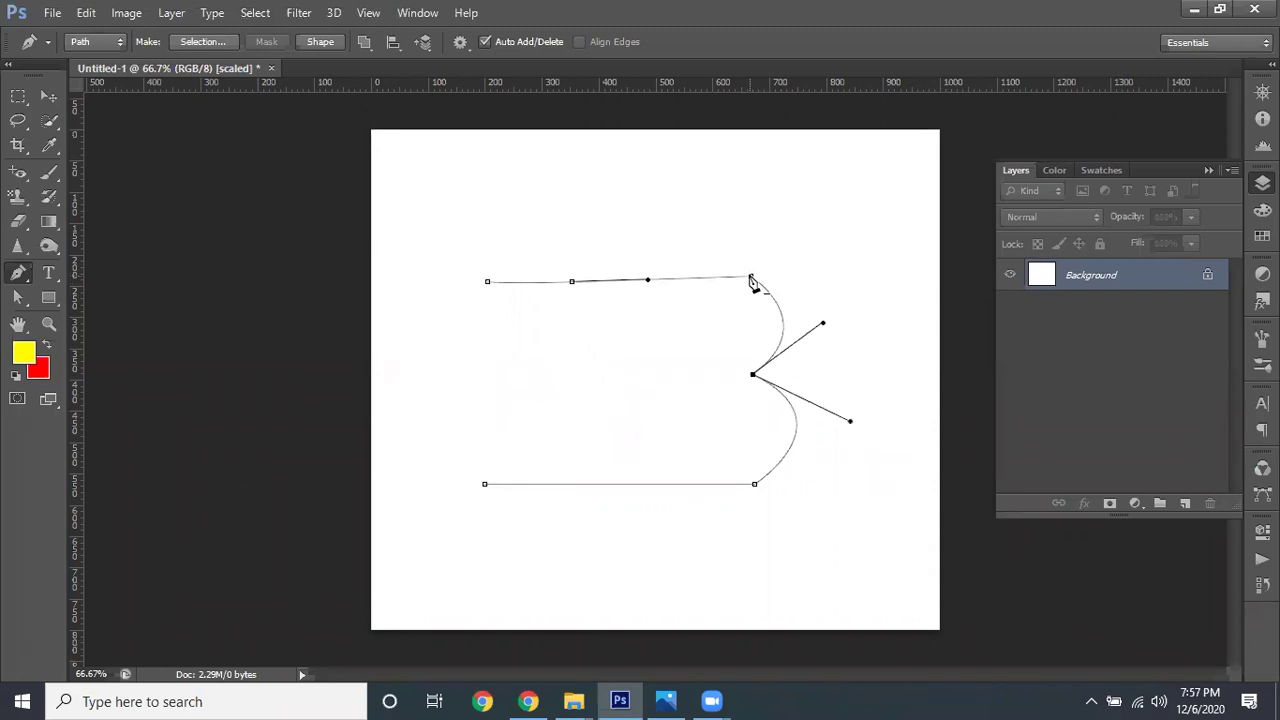
Delete two right-side anchors, add new curve anchors, and pull the lower right into a jutting point
click(751, 281)
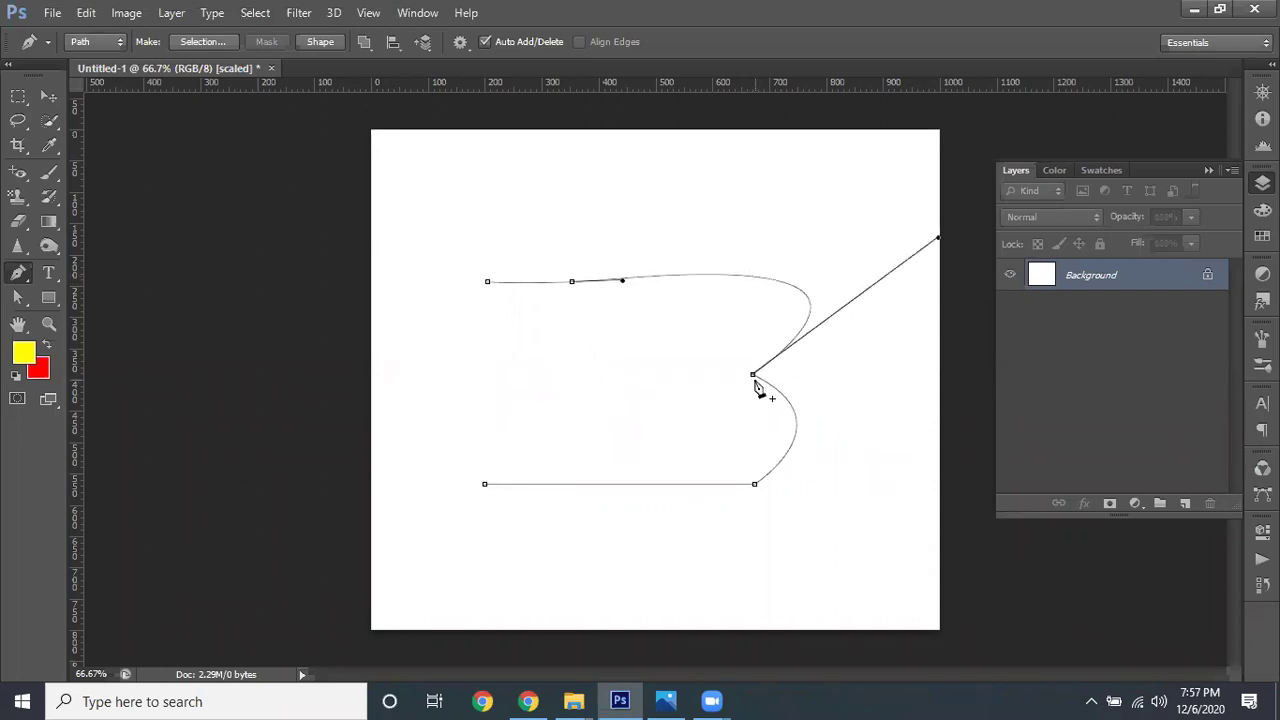
click(752, 374)
drag(701, 370, 670, 322)
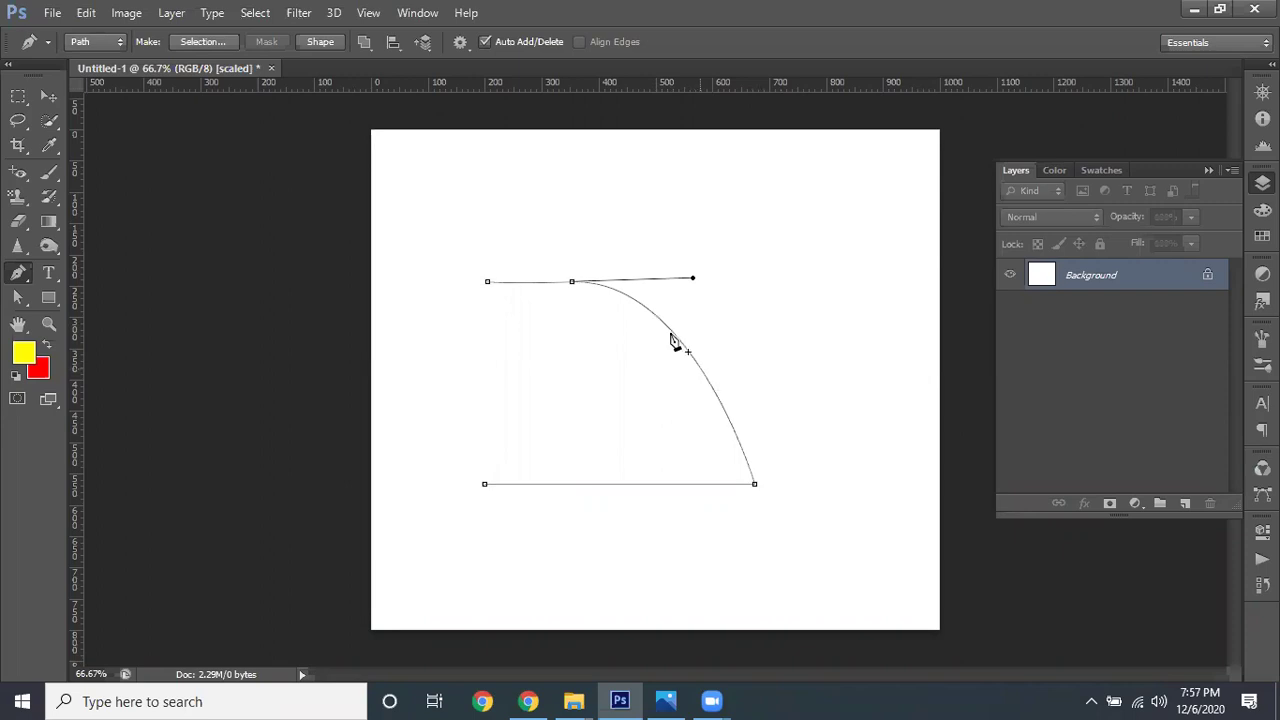
click(657, 316)
click(619, 291)
drag(723, 363, 793, 331)
Raise an anchor into a tall peak, bend the left curve down, and undo the accidental closing
drag(657, 316, 741, 235)
drag(618, 291, 645, 186)
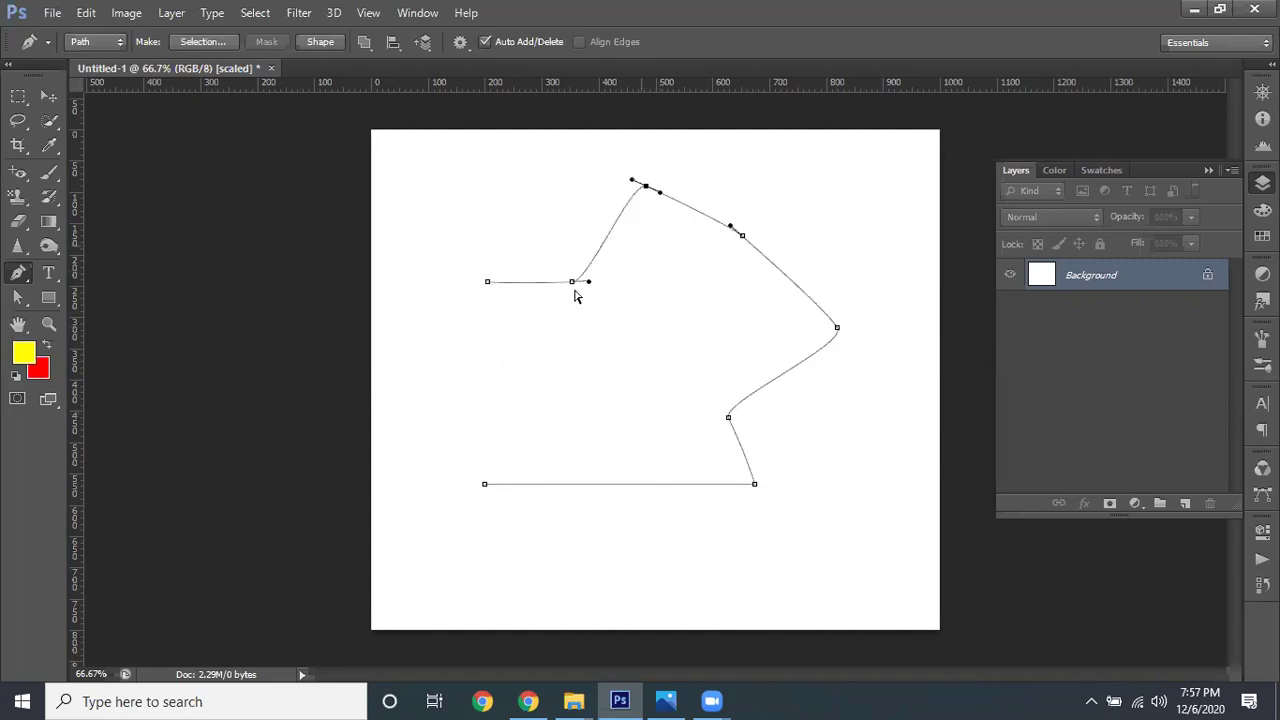
drag(575, 292, 637, 338)
click(487, 284)
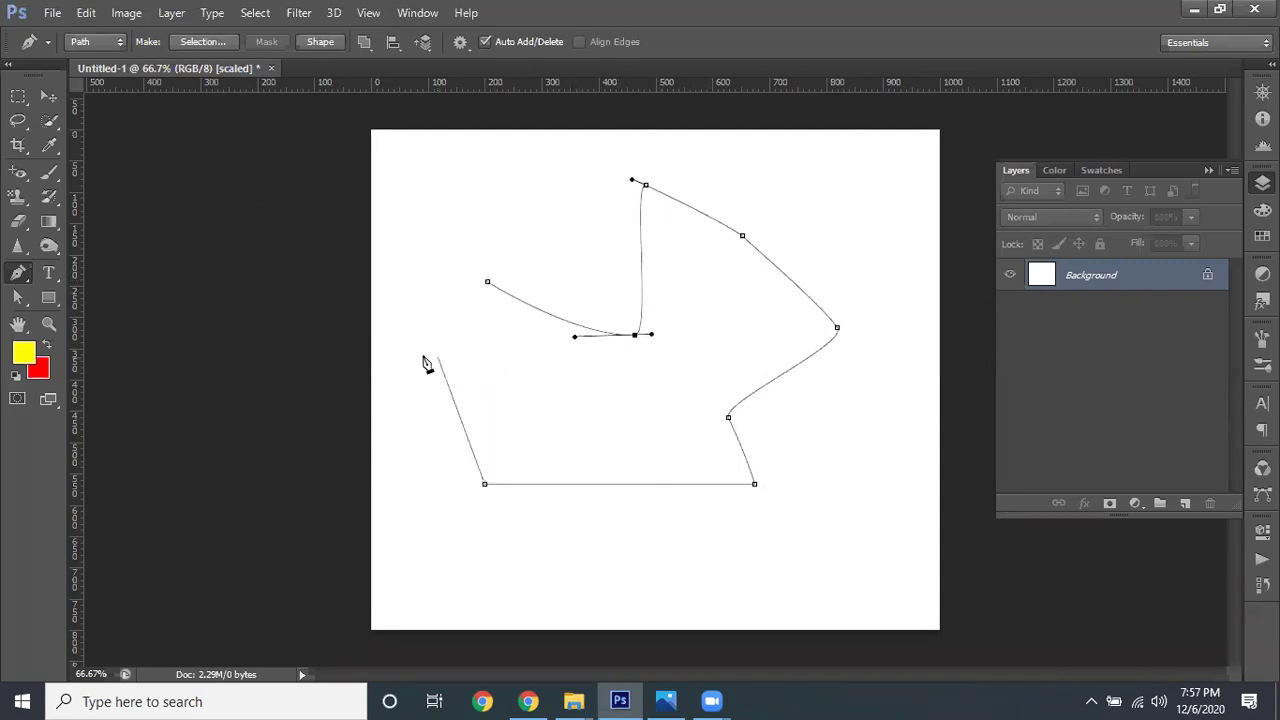
click(486, 284)
key(ctrl+z)
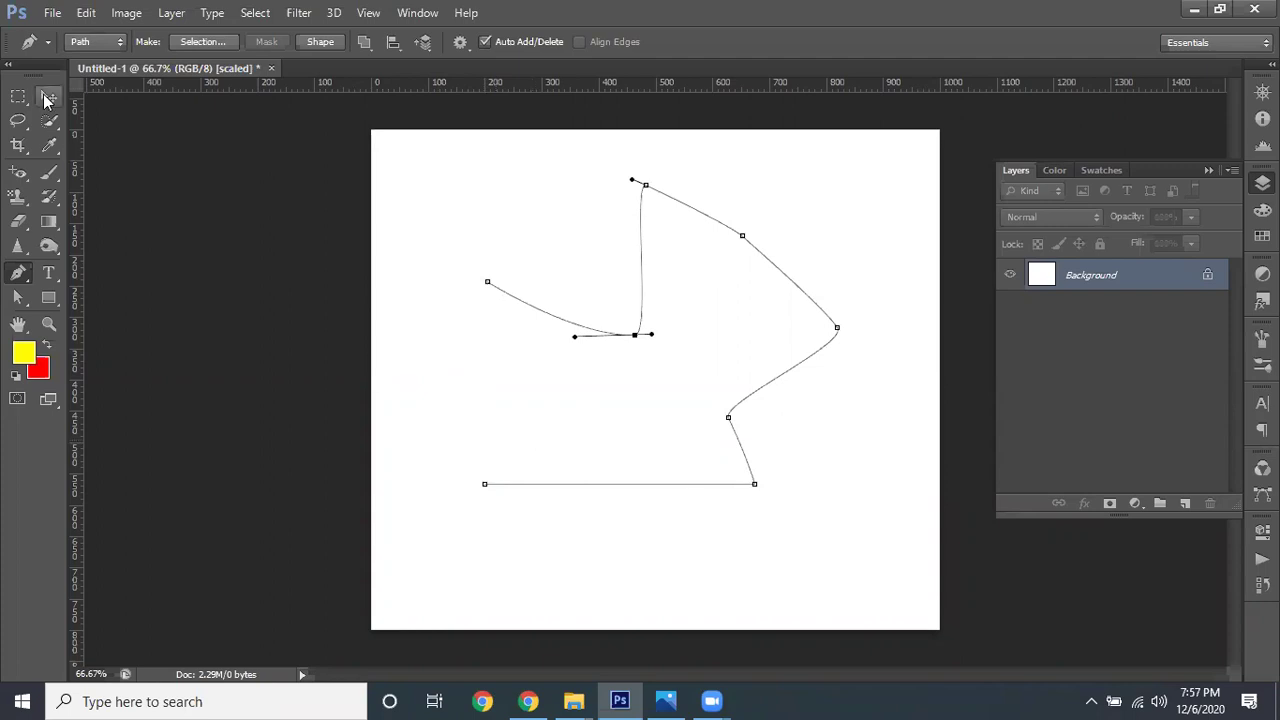
Return to the Pen tool, try extending the path from its bottom-left end, then undo
click(44, 99)
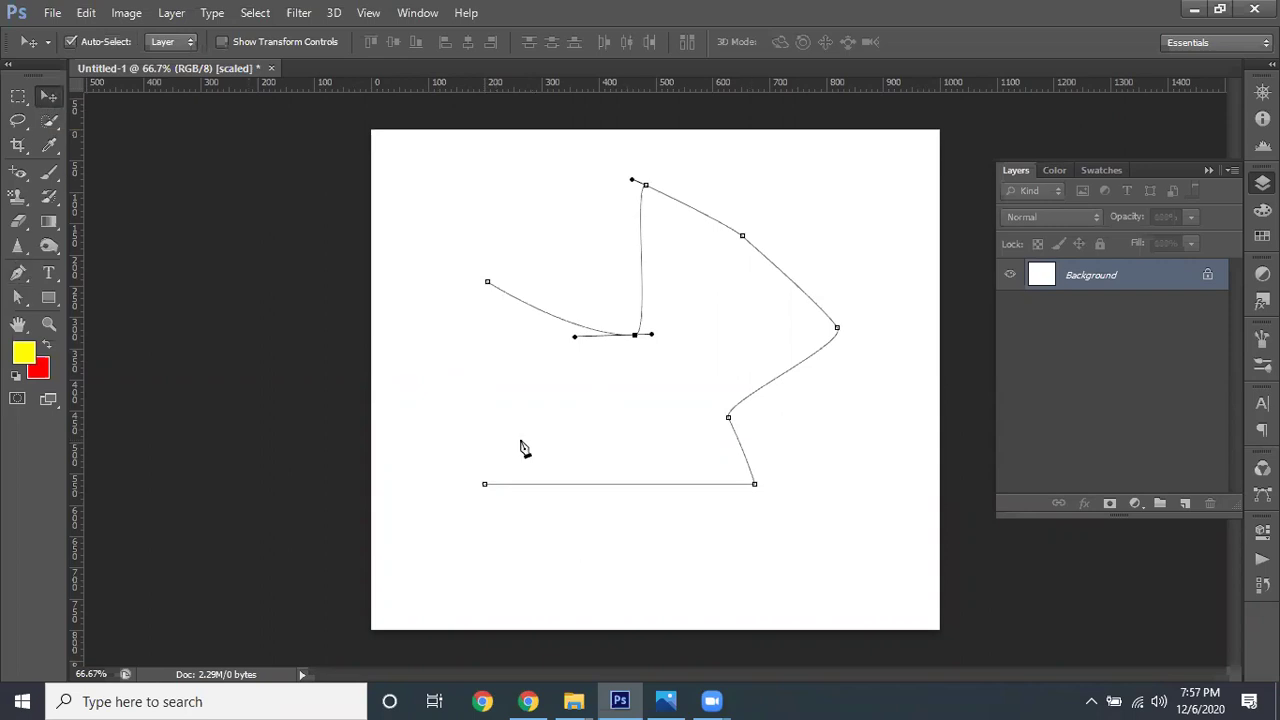
key(p)
key(Escape)
key(Escape)
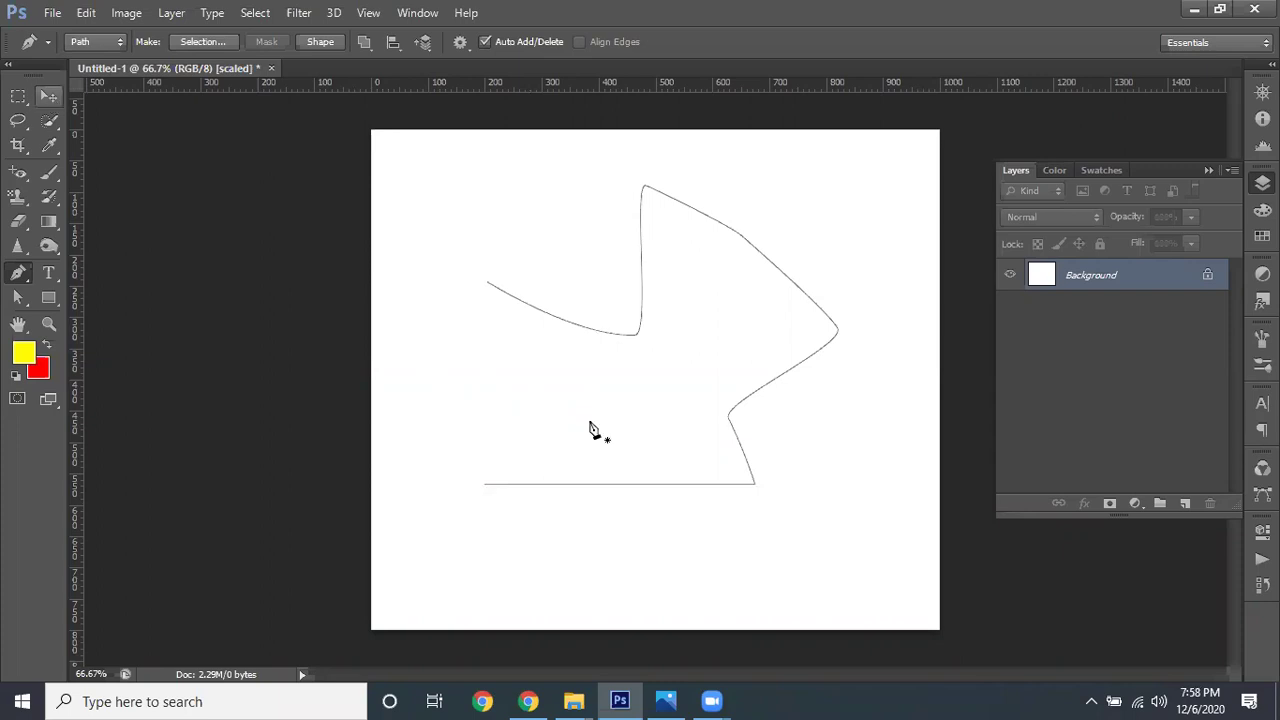
click(485, 484)
click(461, 385)
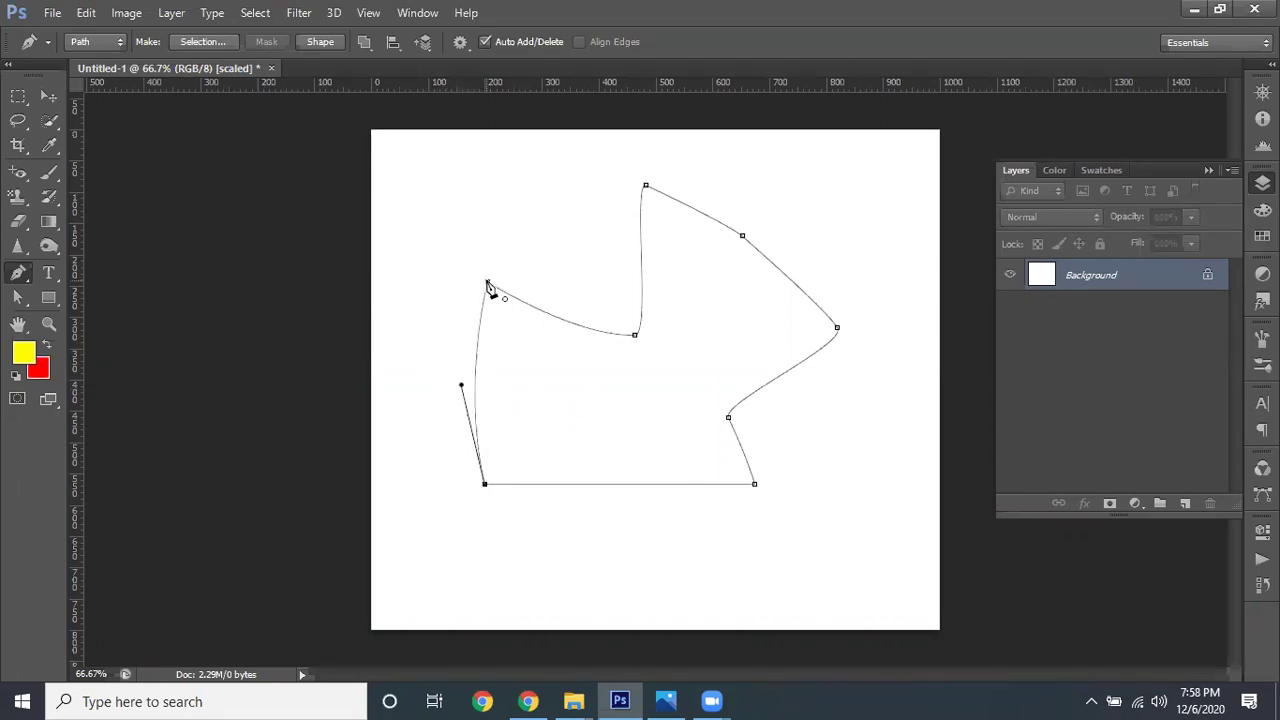
key(ctrl)
ctrl+click(508, 385)
key(ctrl+z)
Close the path at its start point, convert it to a selection, and deselect
click(487, 283)
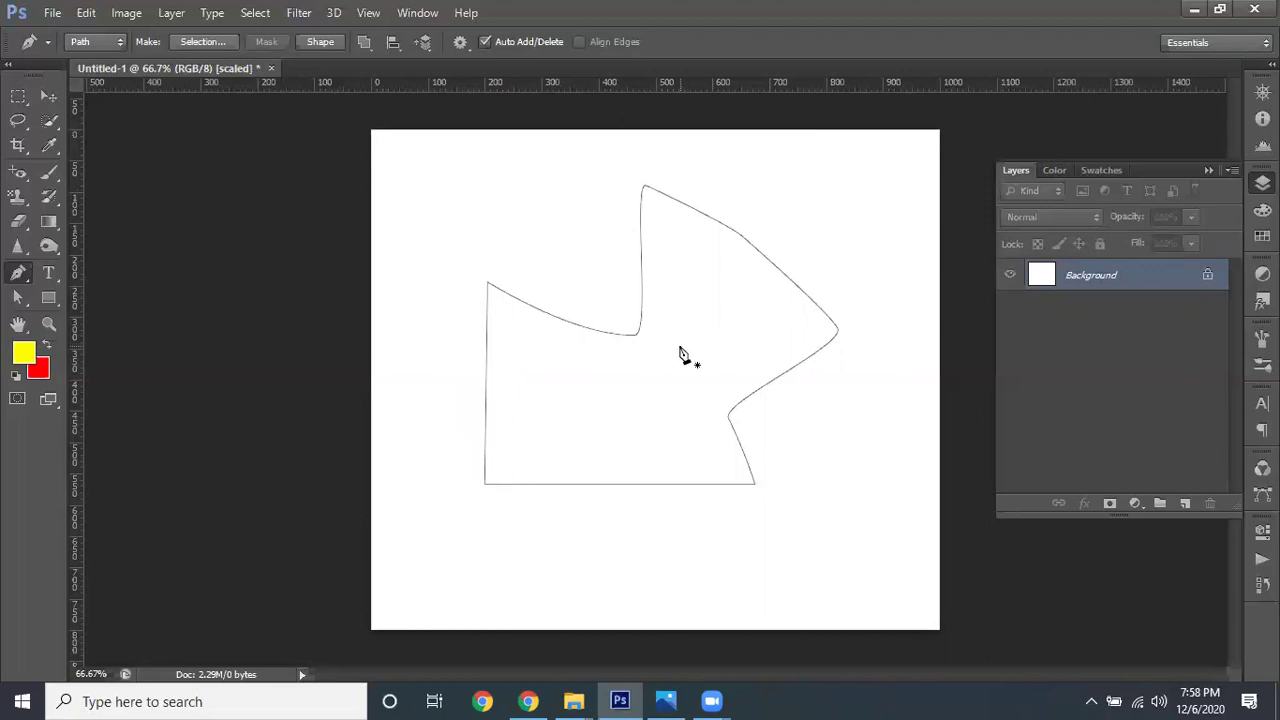
key(ctrl+Return)
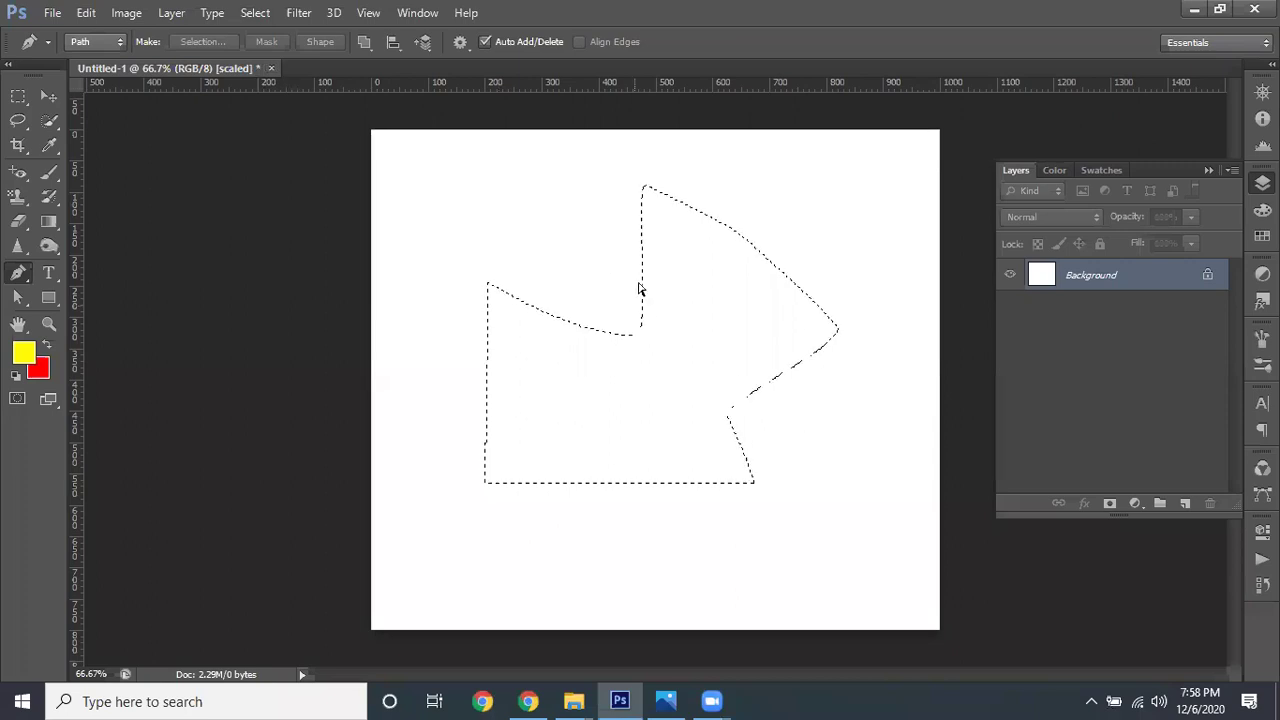
key(ctrl+d)
Open the smiling man's portrait JPG from the img retouch folder
click(44, 12)
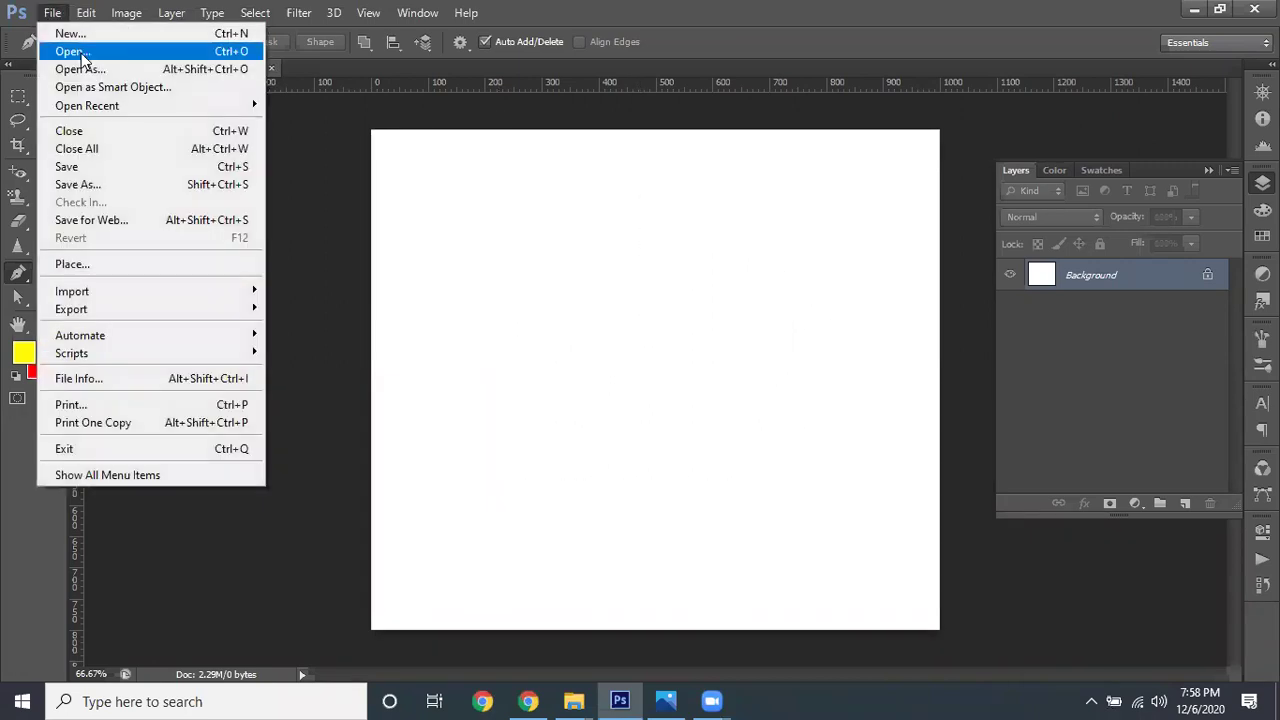
click(80, 50)
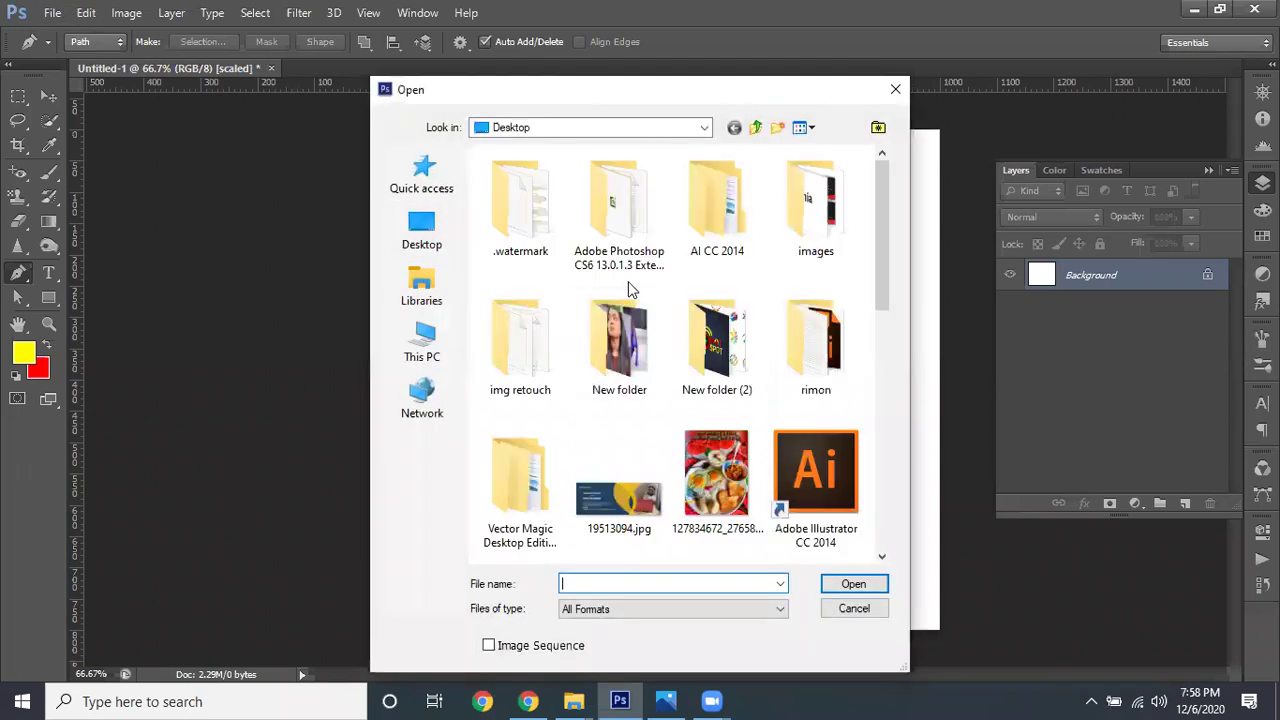
click(531, 348)
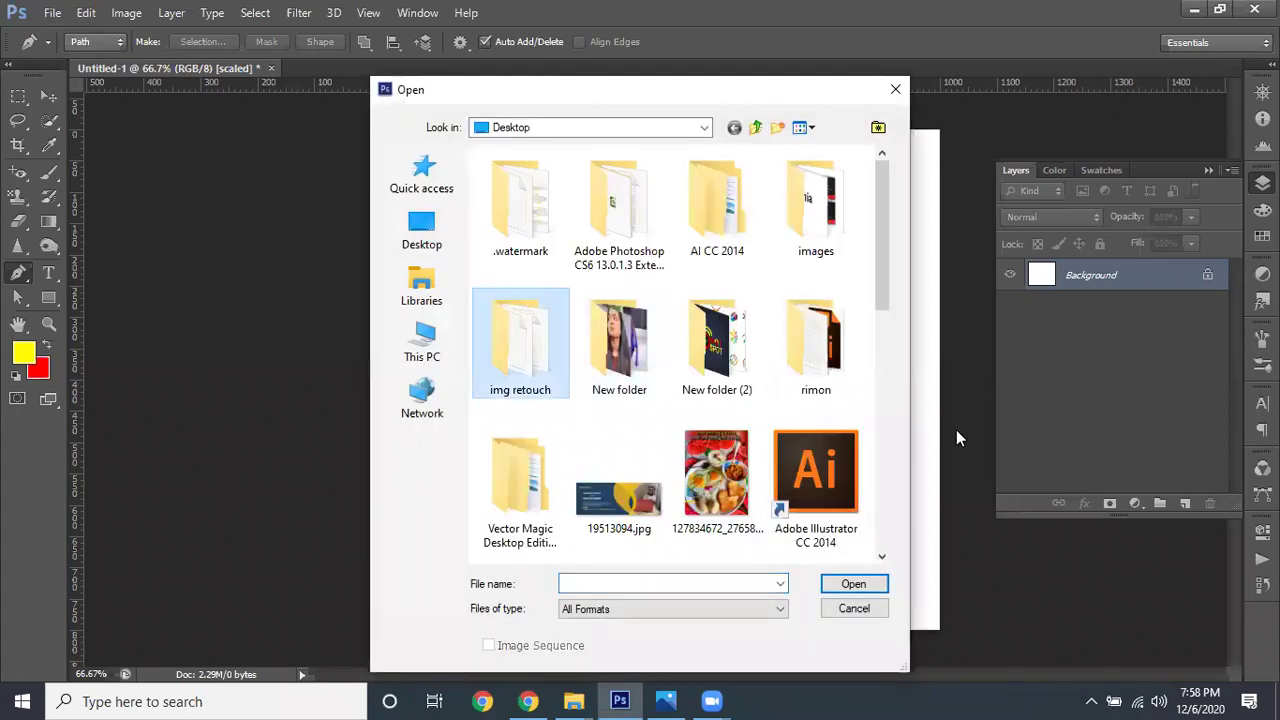
double_click(518, 358)
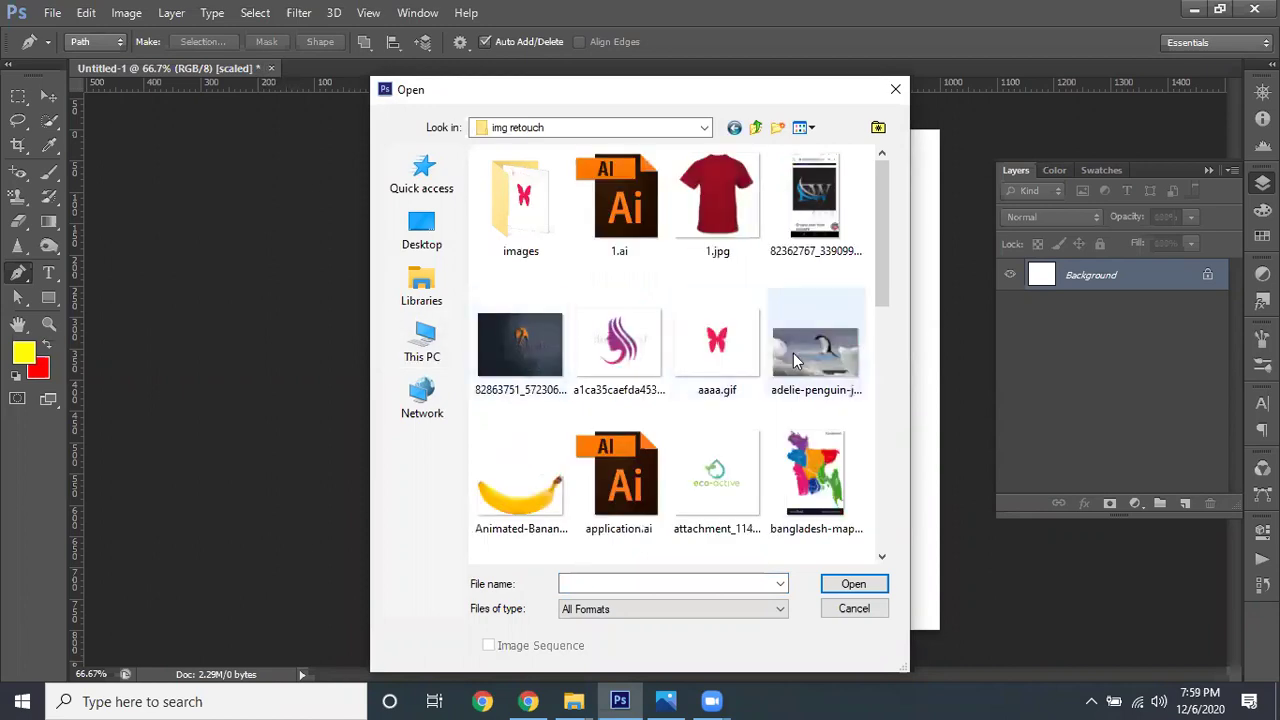
scroll(667, 425, down, 2)
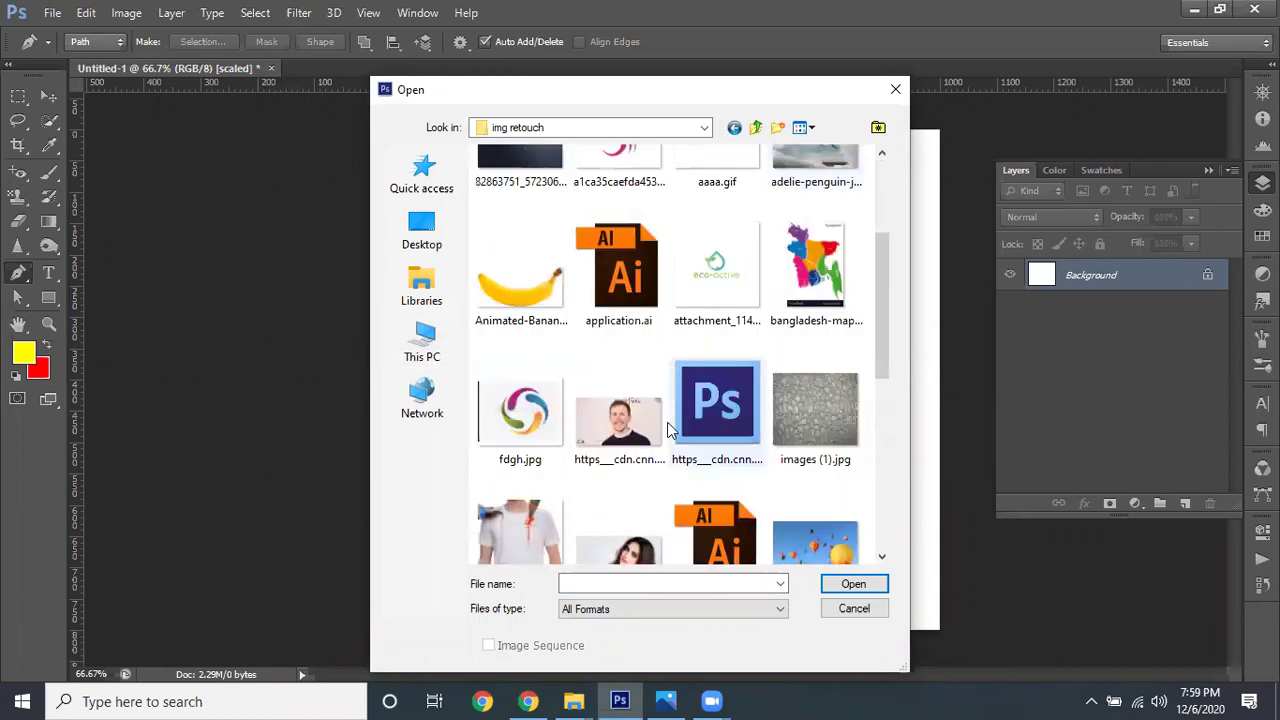
scroll(667, 428, down, 2)
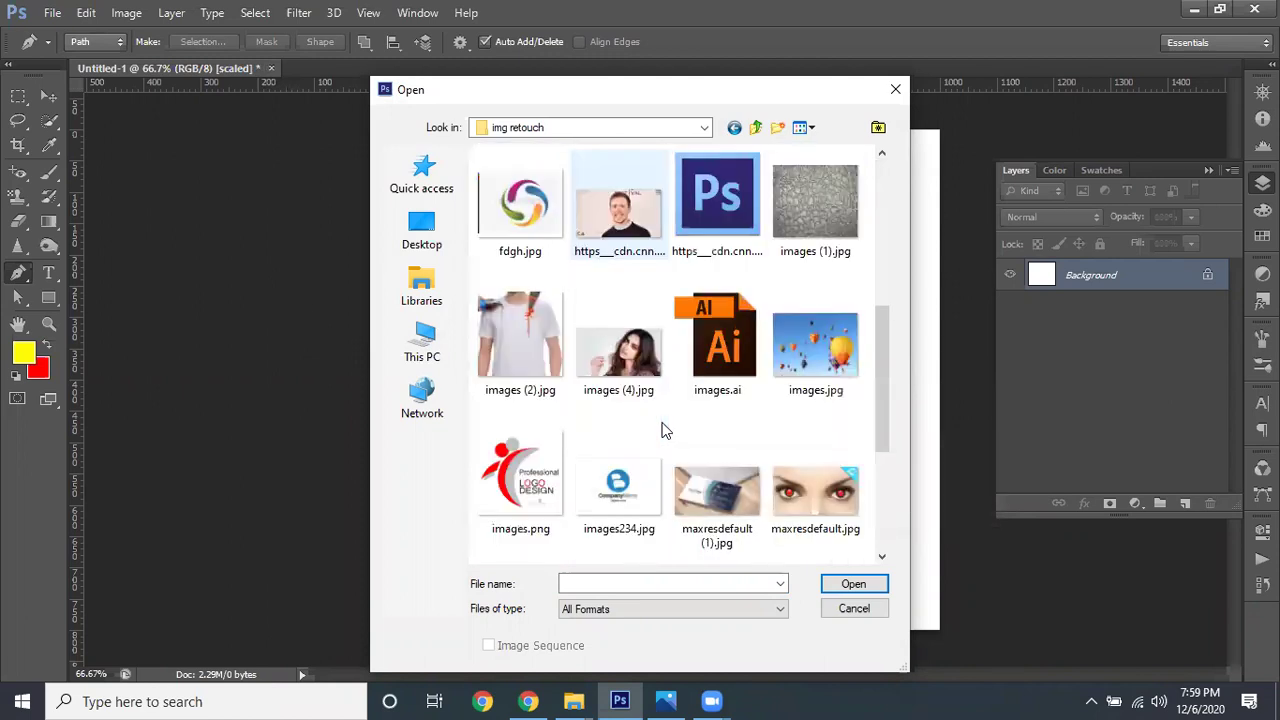
click(620, 215)
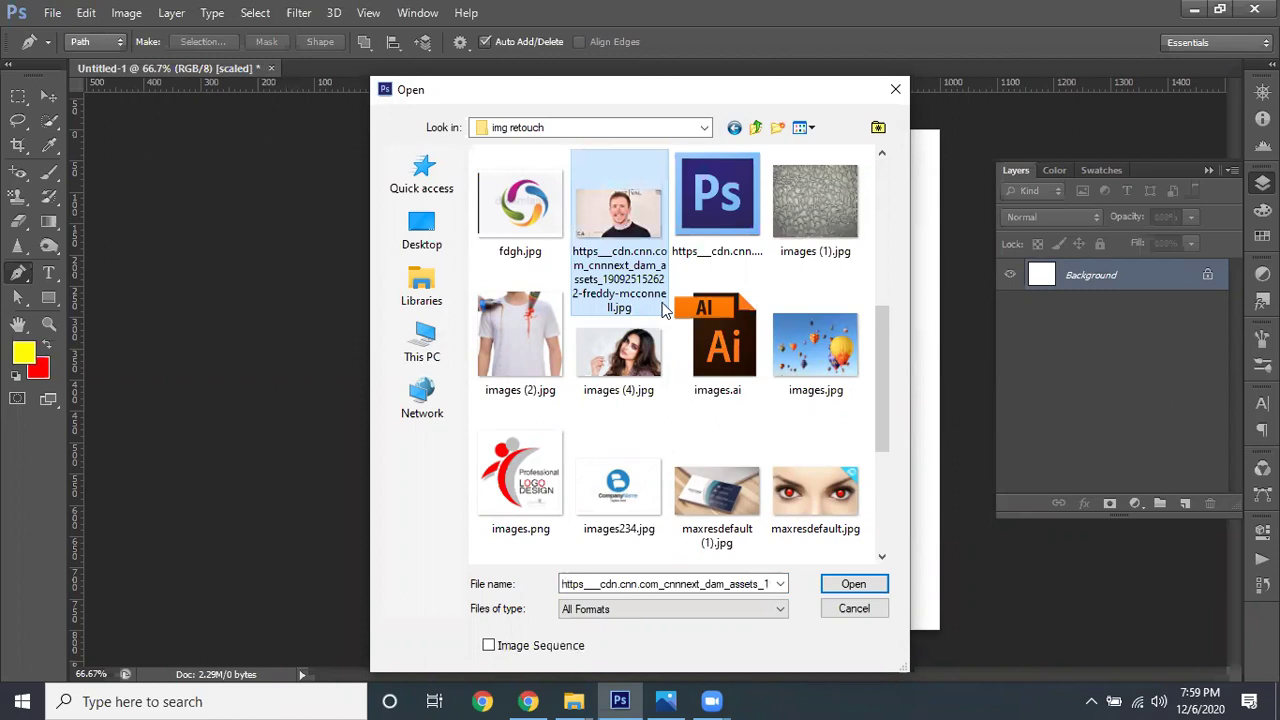
click(862, 588)
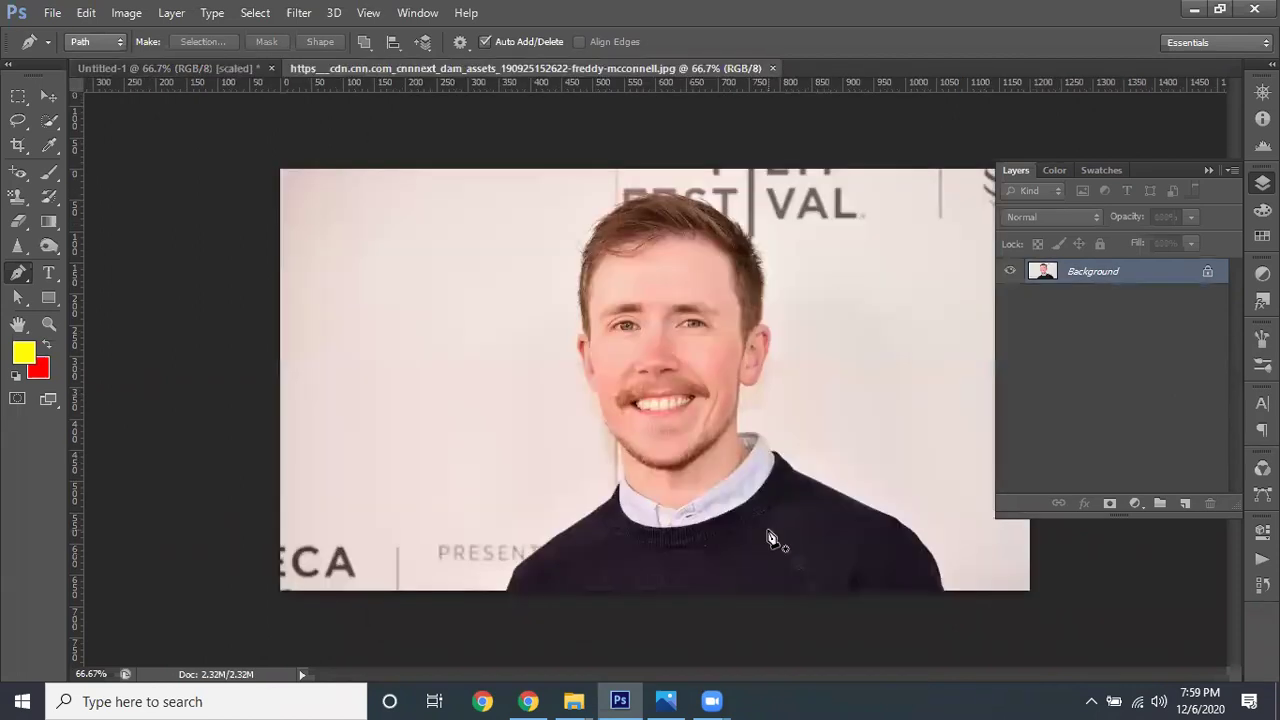
Zoom and pan to bring the sweater's lower edge into view
scroll(670, 458, up, 1)
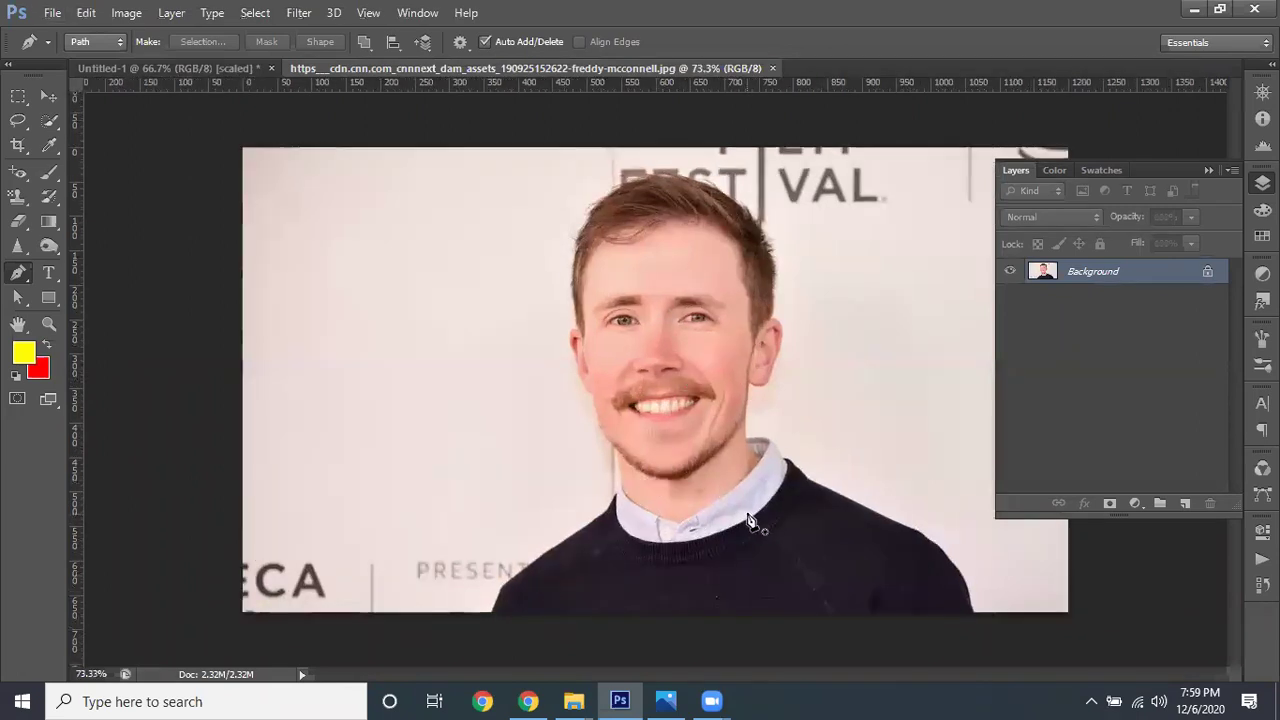
scroll(750, 522, up, 3)
scroll(657, 251, down, 3)
scroll(705, 280, down, 1)
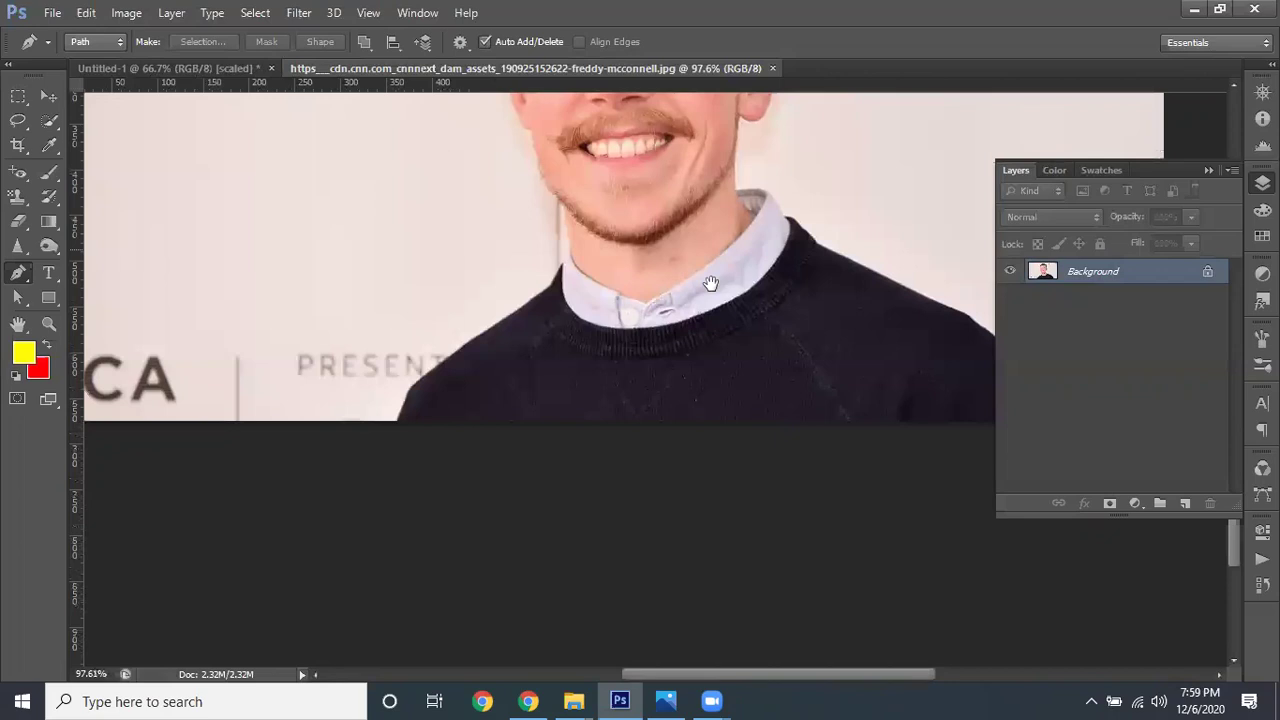
drag(710, 283, 742, 318)
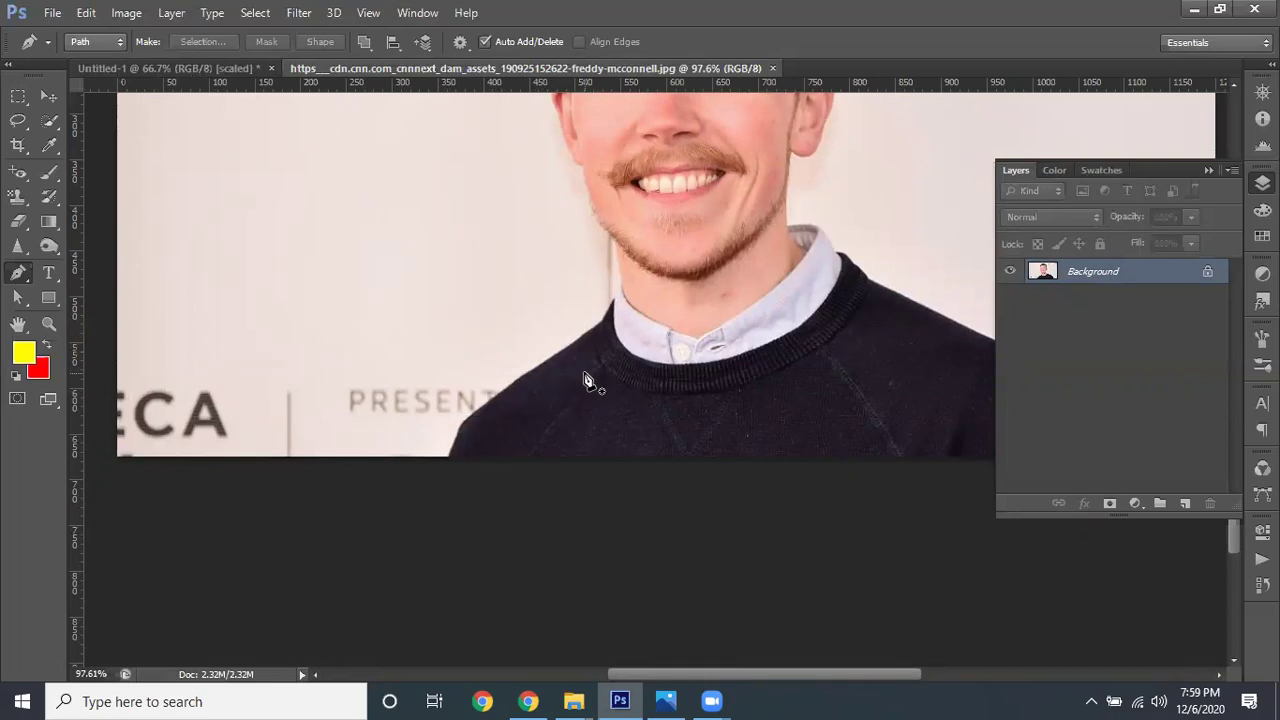
Start the path at the sweater's bottom edge, deleting a stray first attempt
click(450, 456)
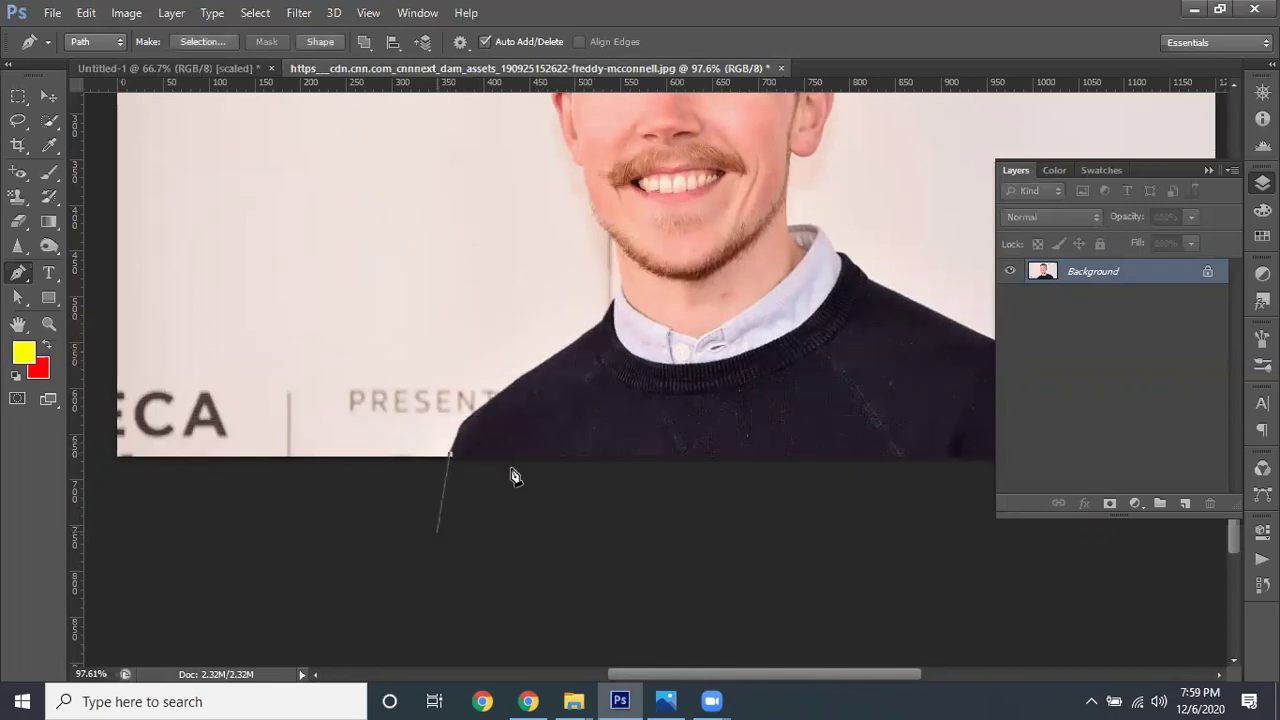
scroll(451, 462, up, 1)
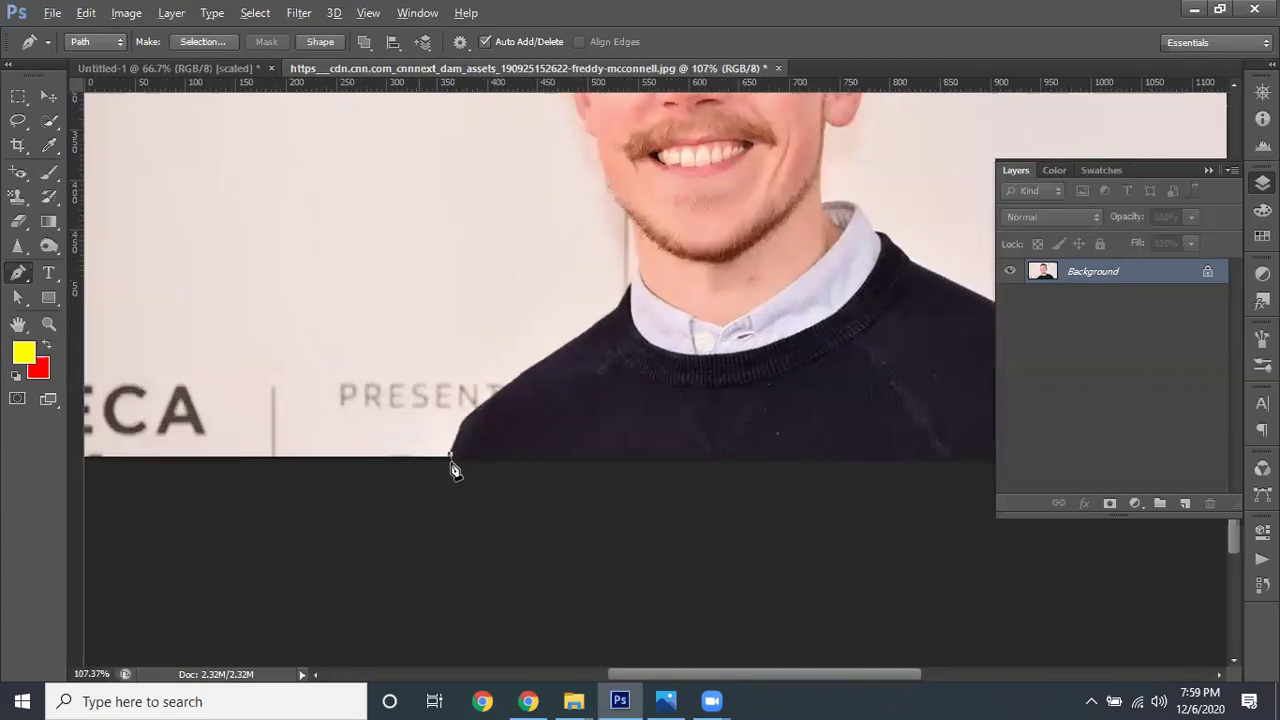
scroll(451, 466, up, 6)
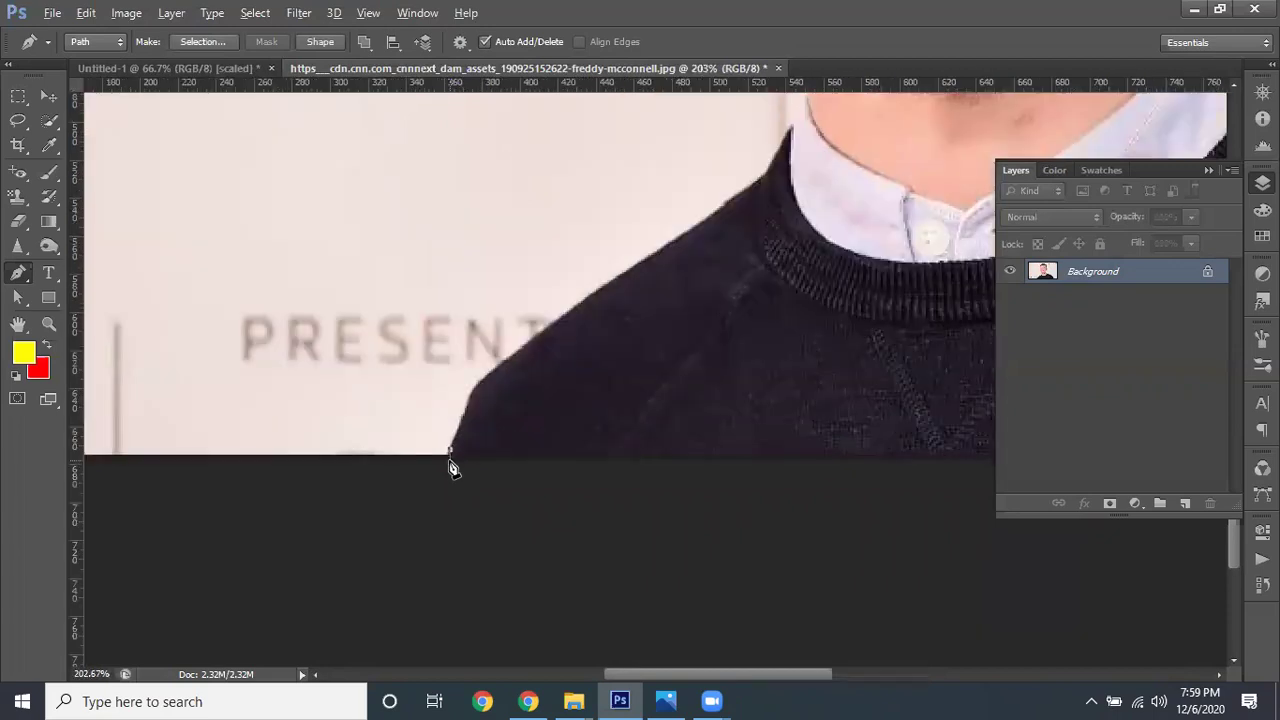
scroll(451, 466, up, 10)
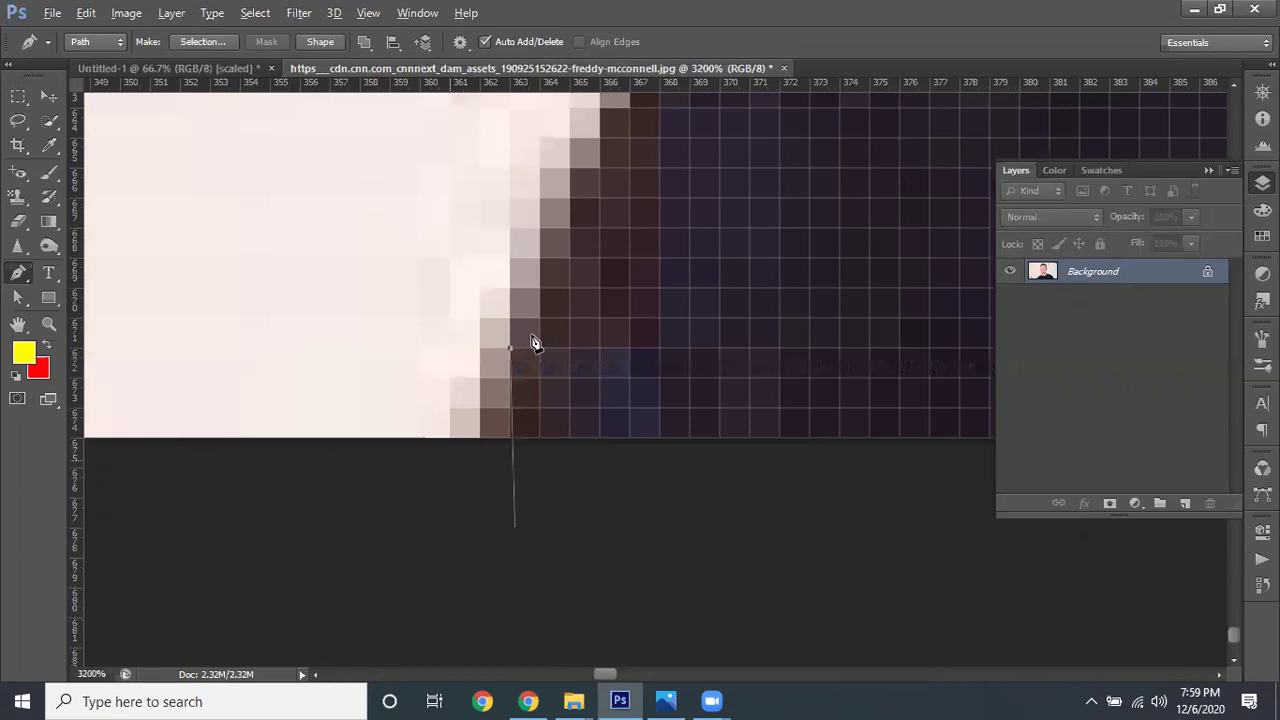
click(660, 389)
click(335, 292)
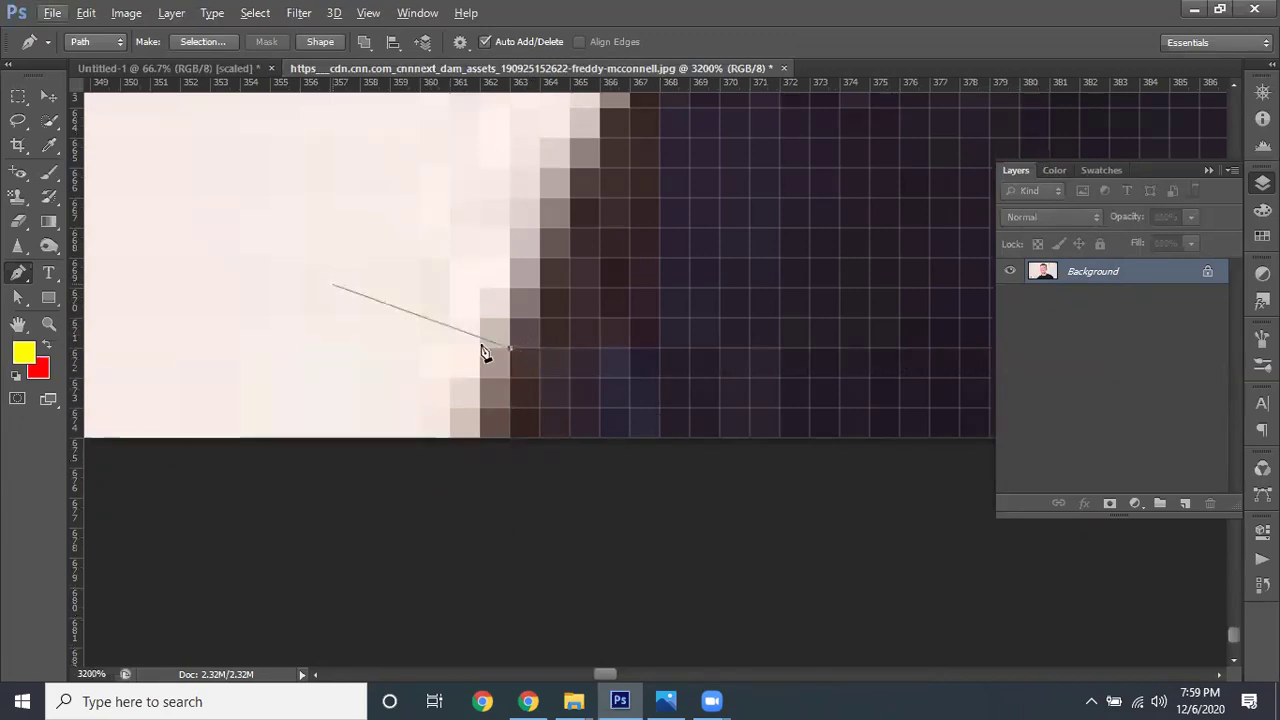
scroll(507, 363, down, 1)
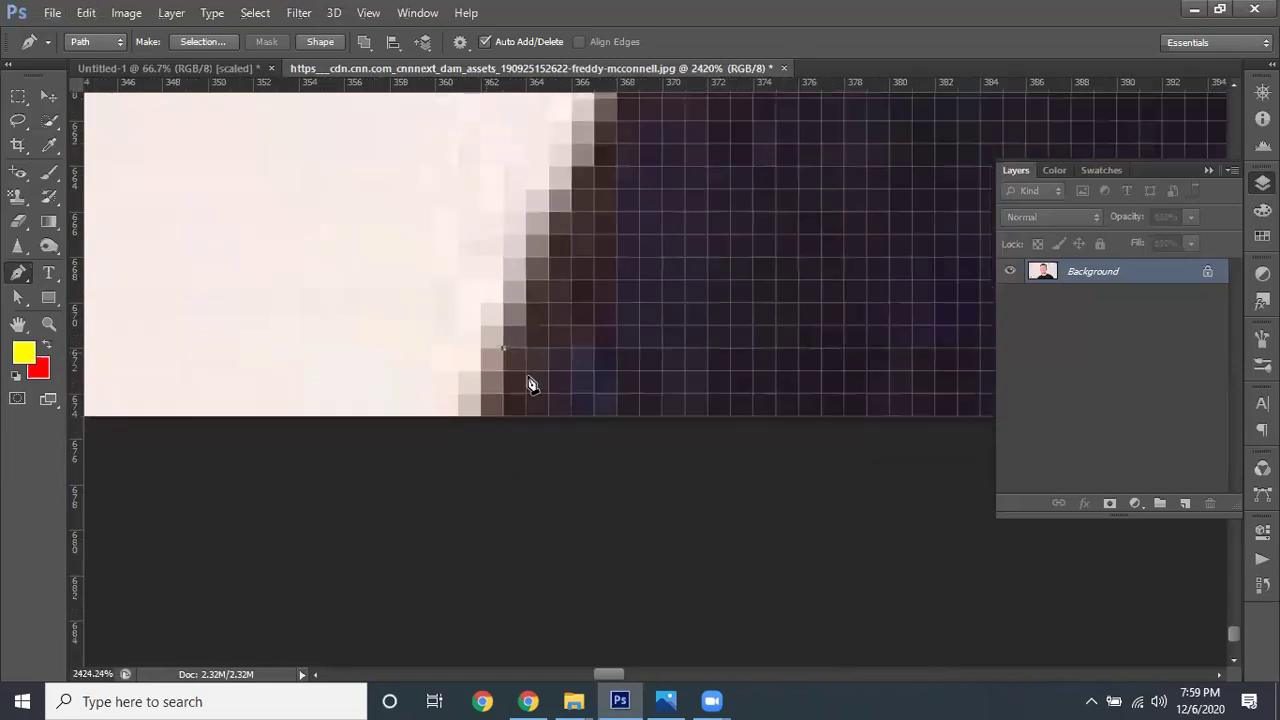
scroll(528, 383, down, 1)
key(Delete)
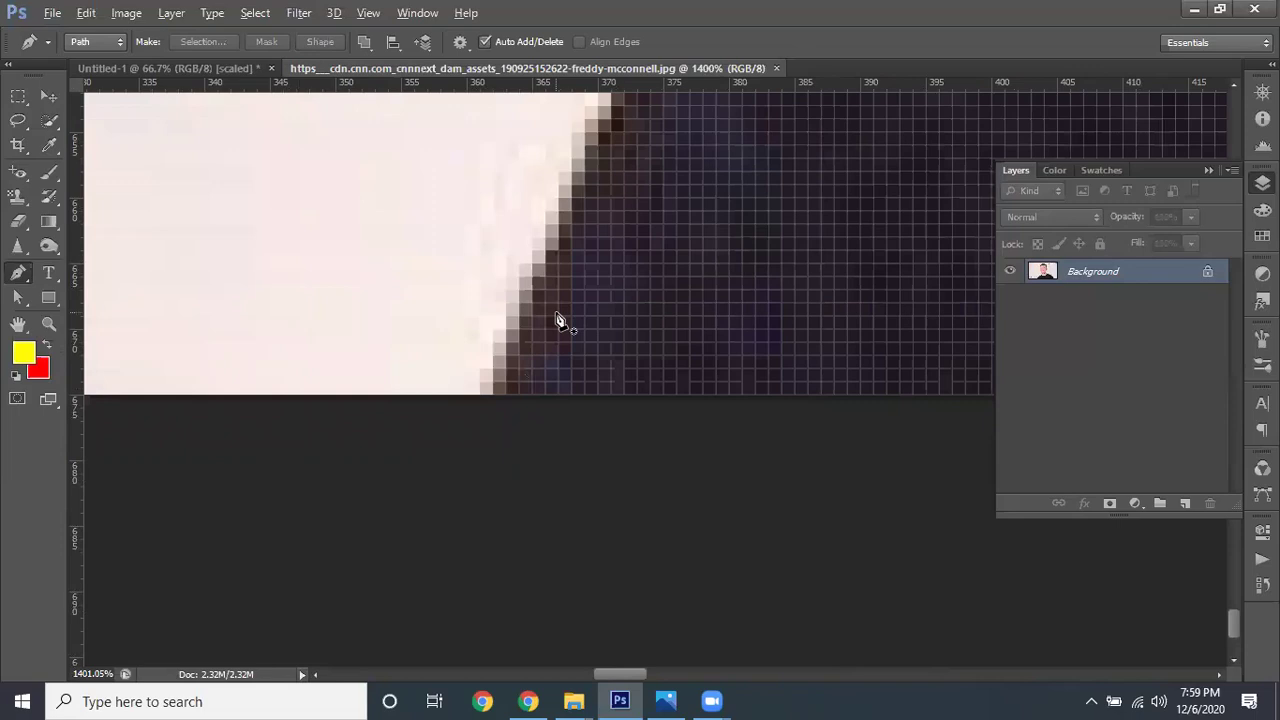
scroll(560, 320, up, 2)
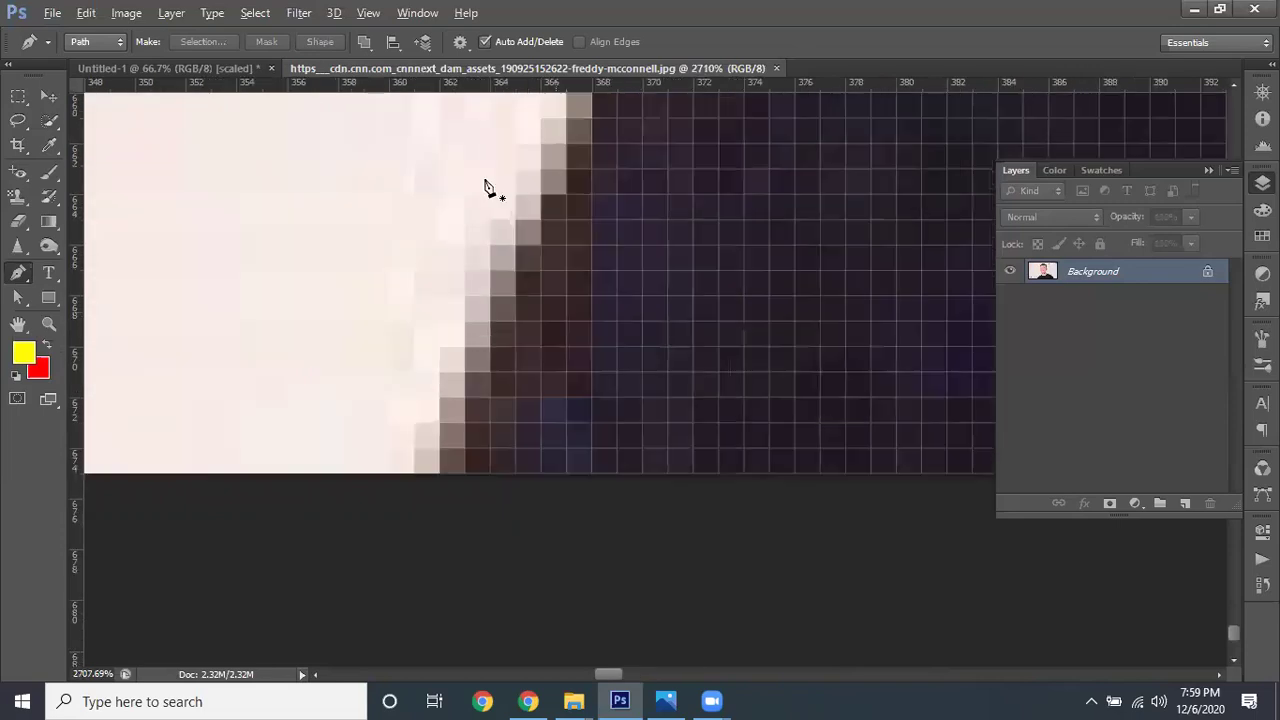
click(516, 250)
Add curved anchors up the jacket edge, undoing a stray near-vertical segment
mouse_move(465, 472)
mouse_down()
mouse_move(508, 326)
mouse_move(466, 414)
mouse_up()
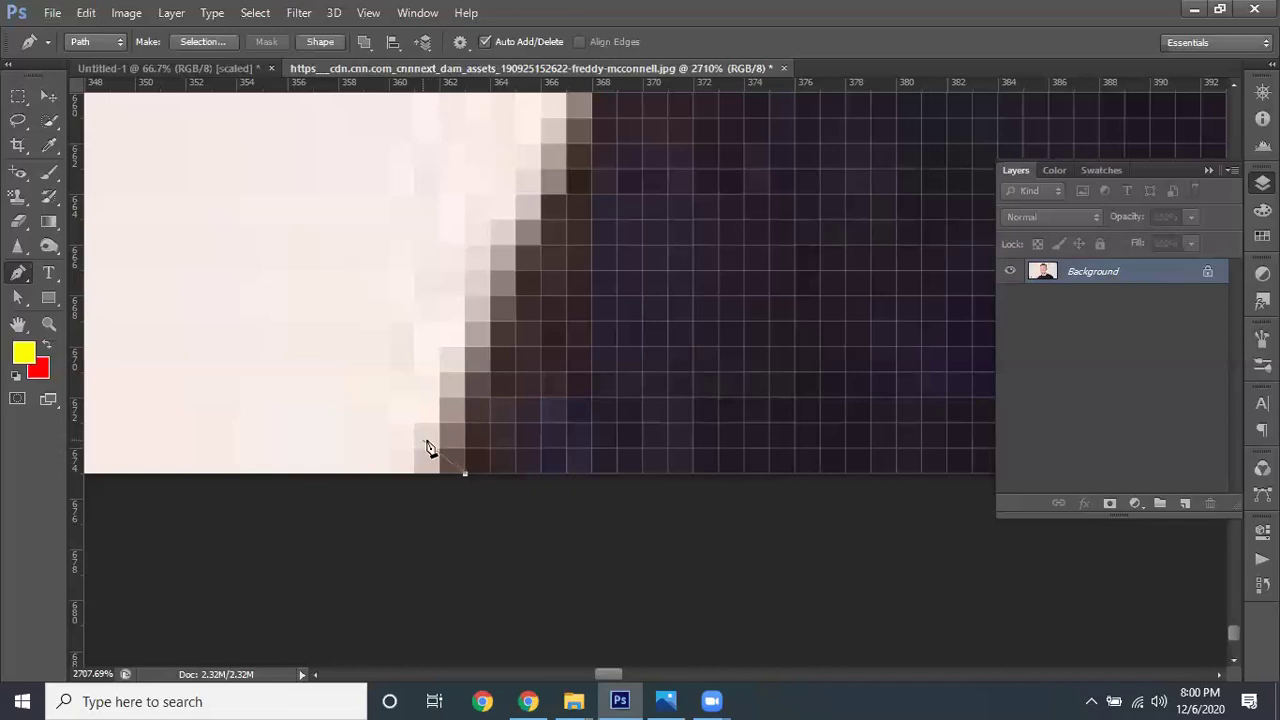
drag(427, 447, 460, 452)
click(495, 333)
key(ctrl+z)
click(718, 313)
scroll(538, 243, down, 1)
scroll(543, 240, down, 1)
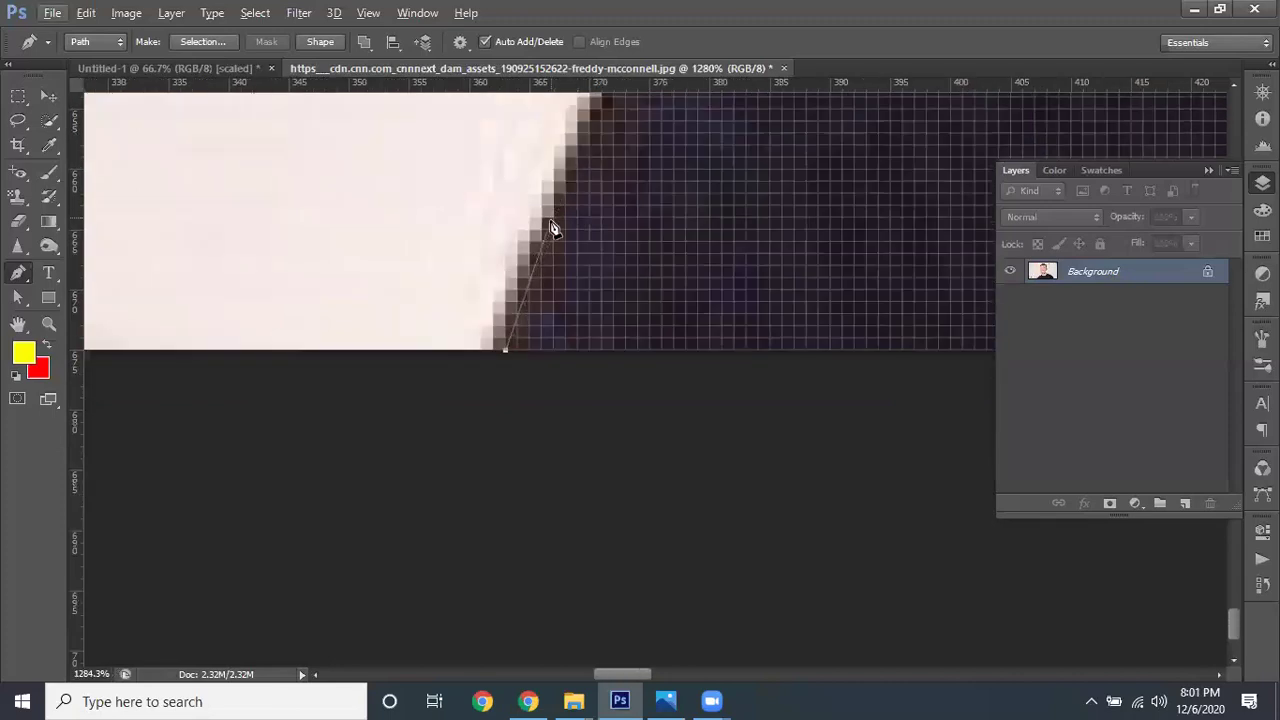
mouse_move(553, 220)
mouse_down()
mouse_move(585, 166)
mouse_move(575, 152)
mouse_up()
scroll(611, 177, up, 1)
scroll(621, 250, up, 1)
mouse_move(575, 152)
mouse_down()
mouse_move(608, 248)
mouse_move(625, 192)
mouse_up()
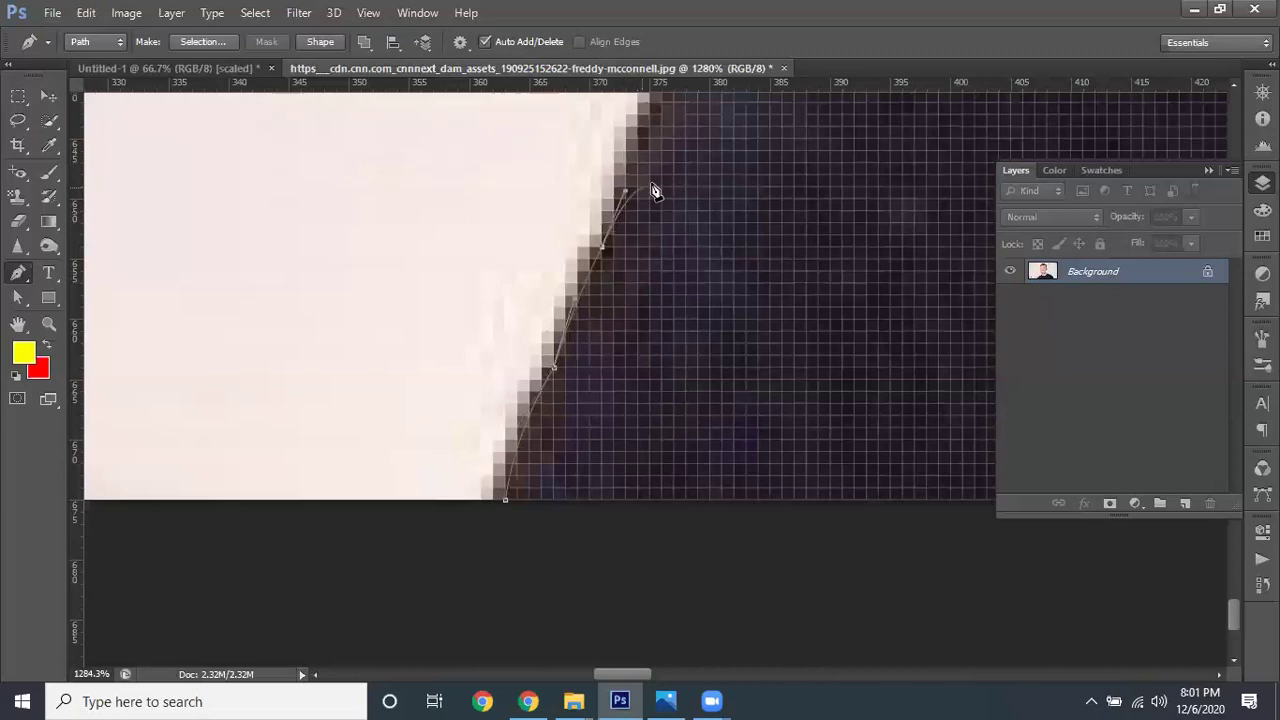
Continue anchors up the shoulder edge, undoing the misplaced ones
scroll(670, 188, up, 1)
scroll(725, 255, up, 1)
scroll(705, 315, up, 1)
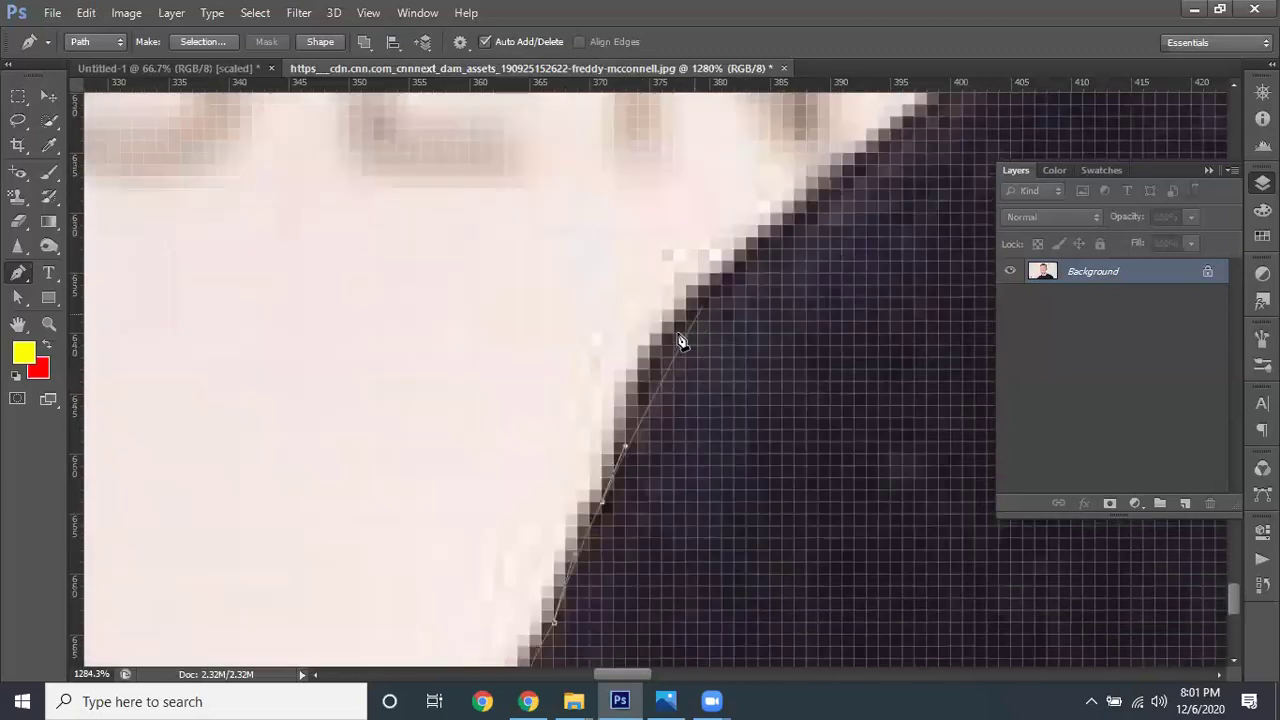
drag(700, 324, 758, 275)
key(ctrl+z)
drag(758, 224, 778, 220)
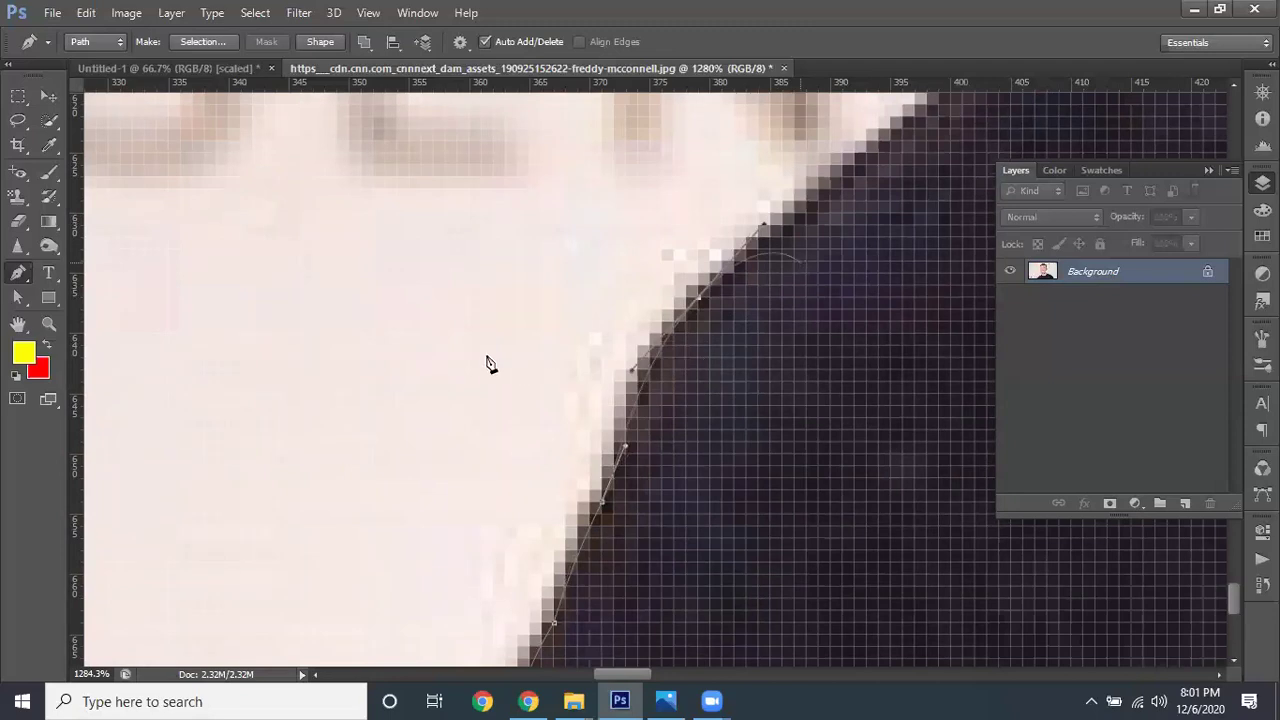
drag(486, 363, 214, 497)
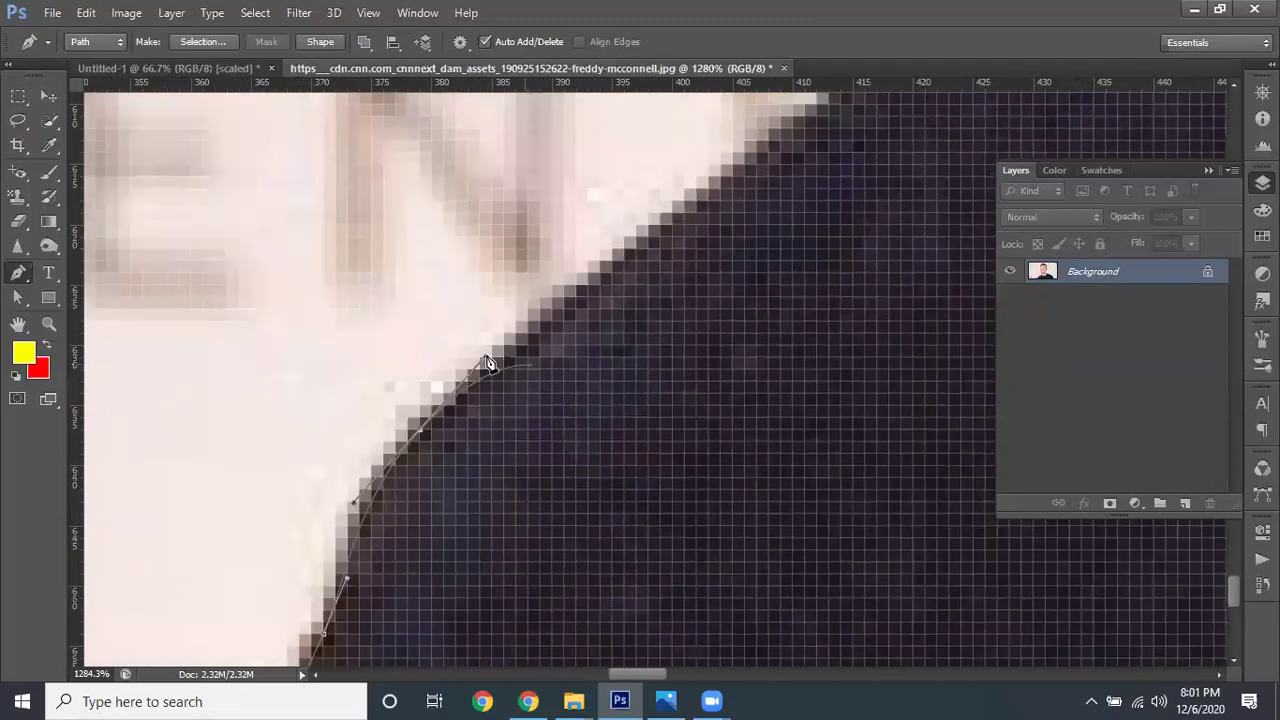
click(700, 207)
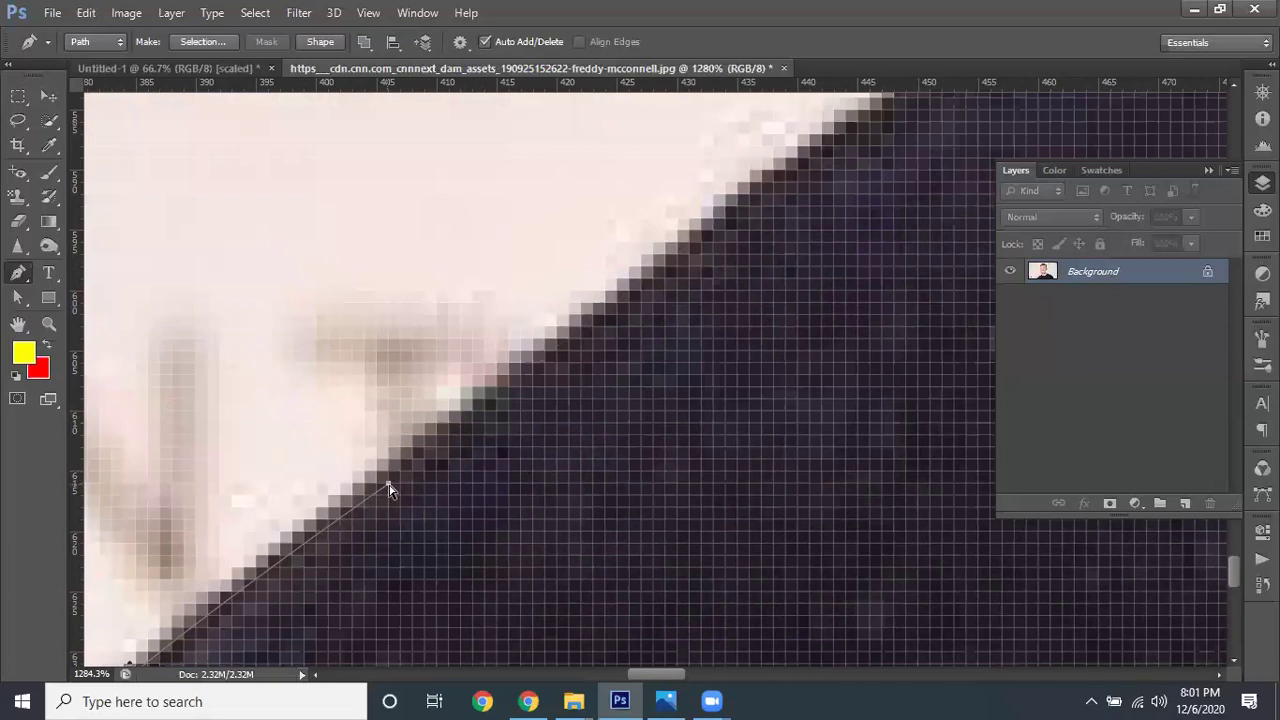
key(ctrl+z)
scroll(900, 190, up, 1)
click(905, 205)
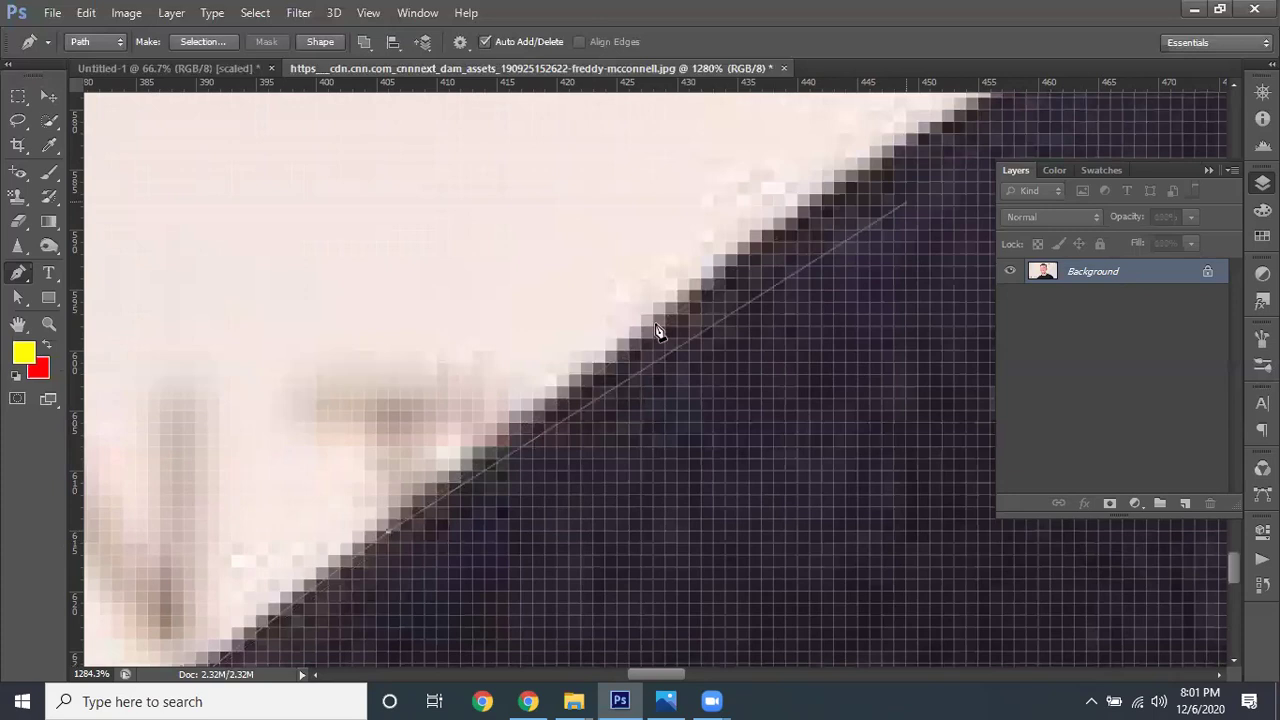
scroll(658, 332, down, 1)
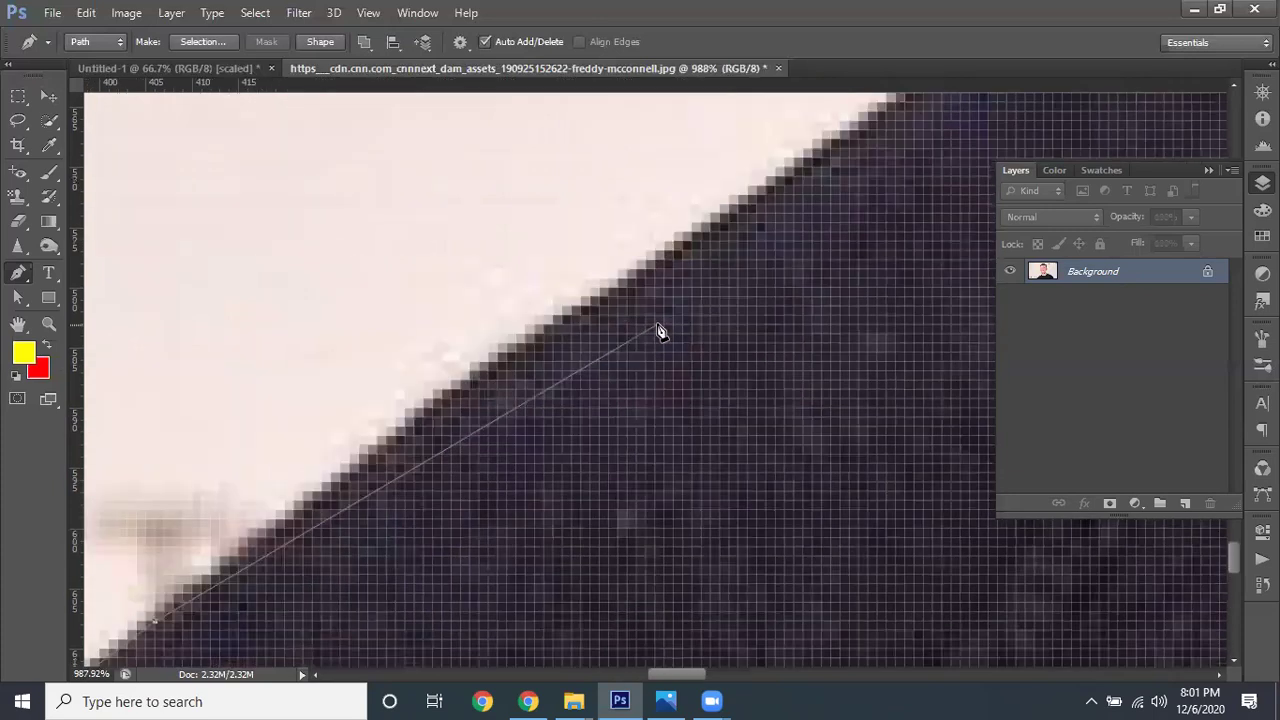
Trace corner and curved anchors along the shoulder curve to the sweater-collar junction
scroll(660, 332, down, 5)
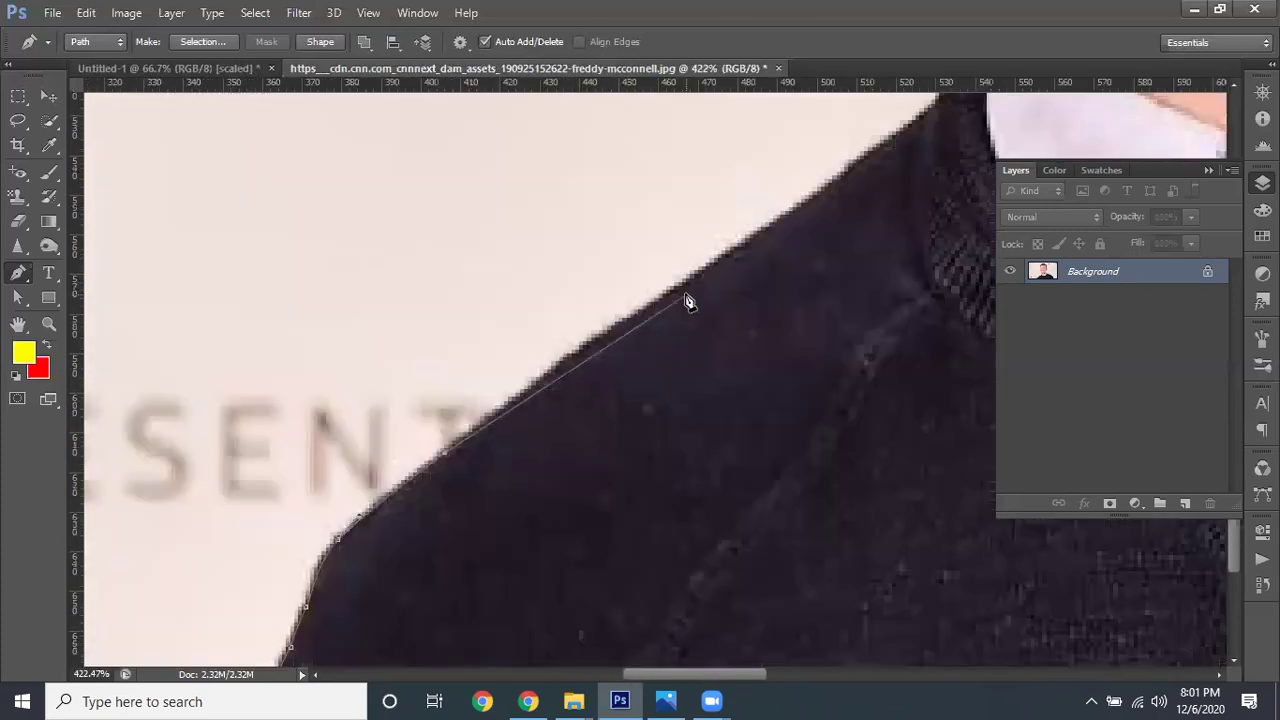
click(693, 282)
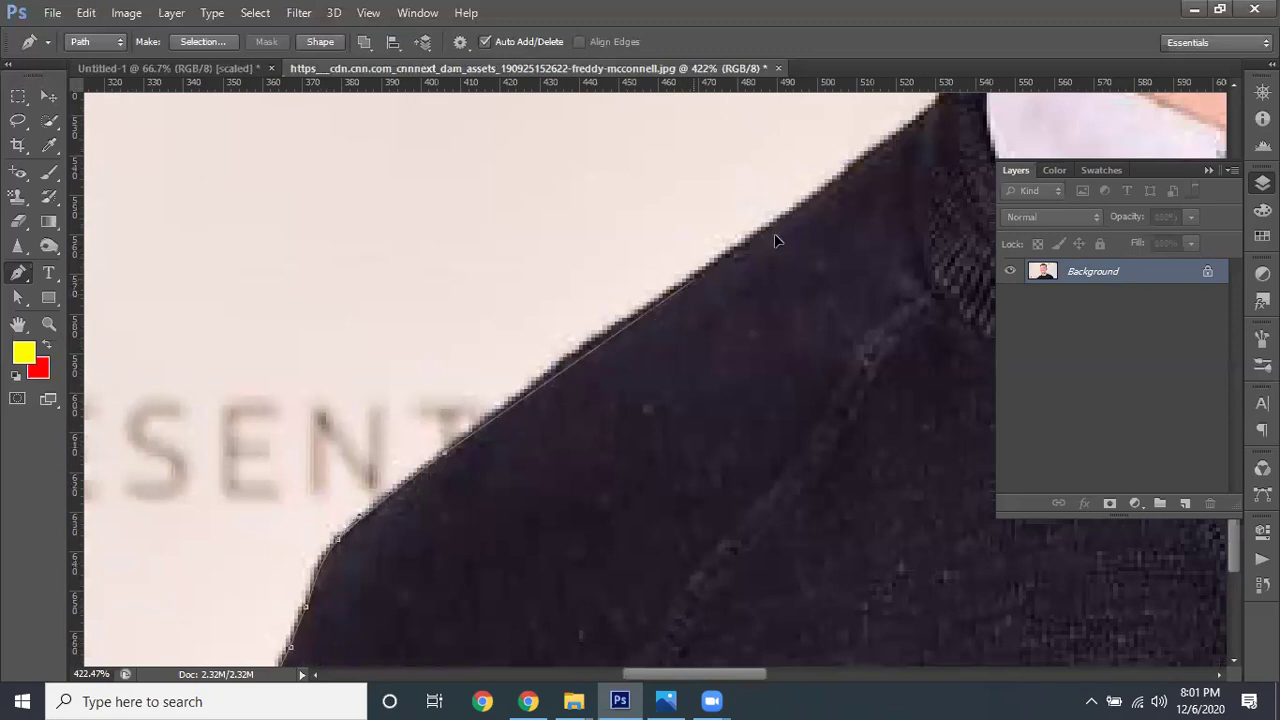
drag(693, 279, 850, 193)
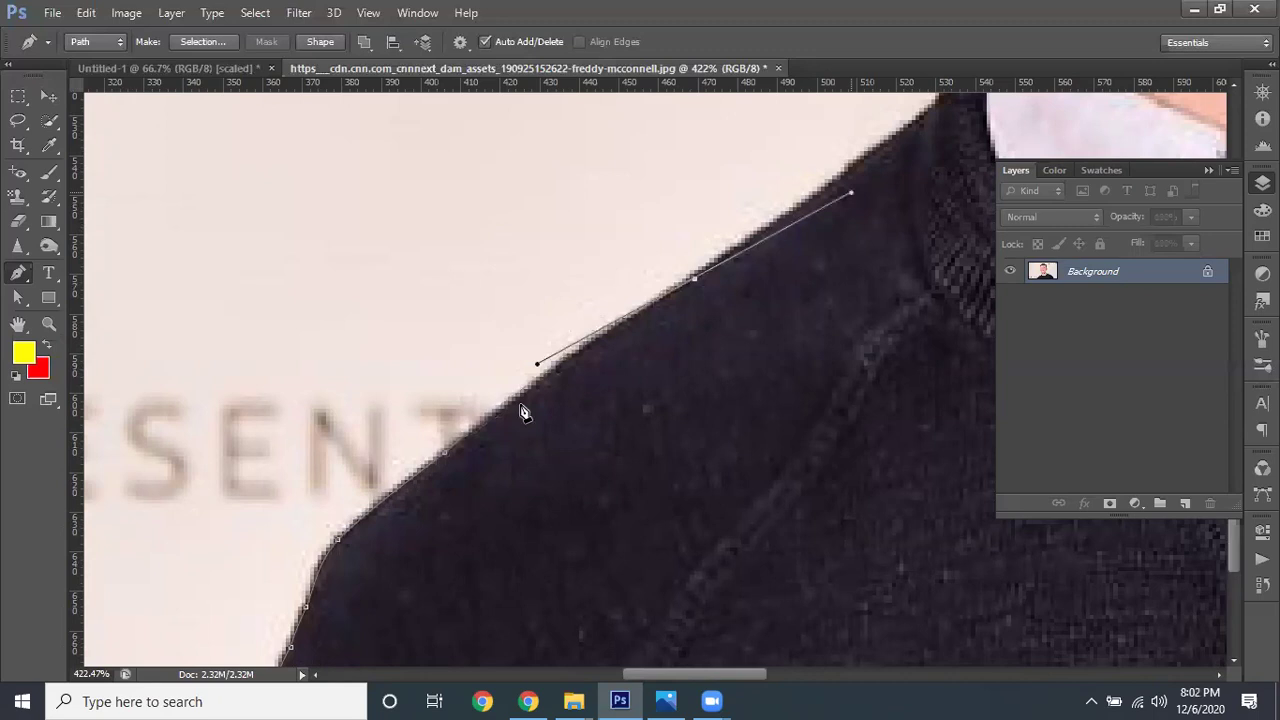
scroll(521, 412, up, 2)
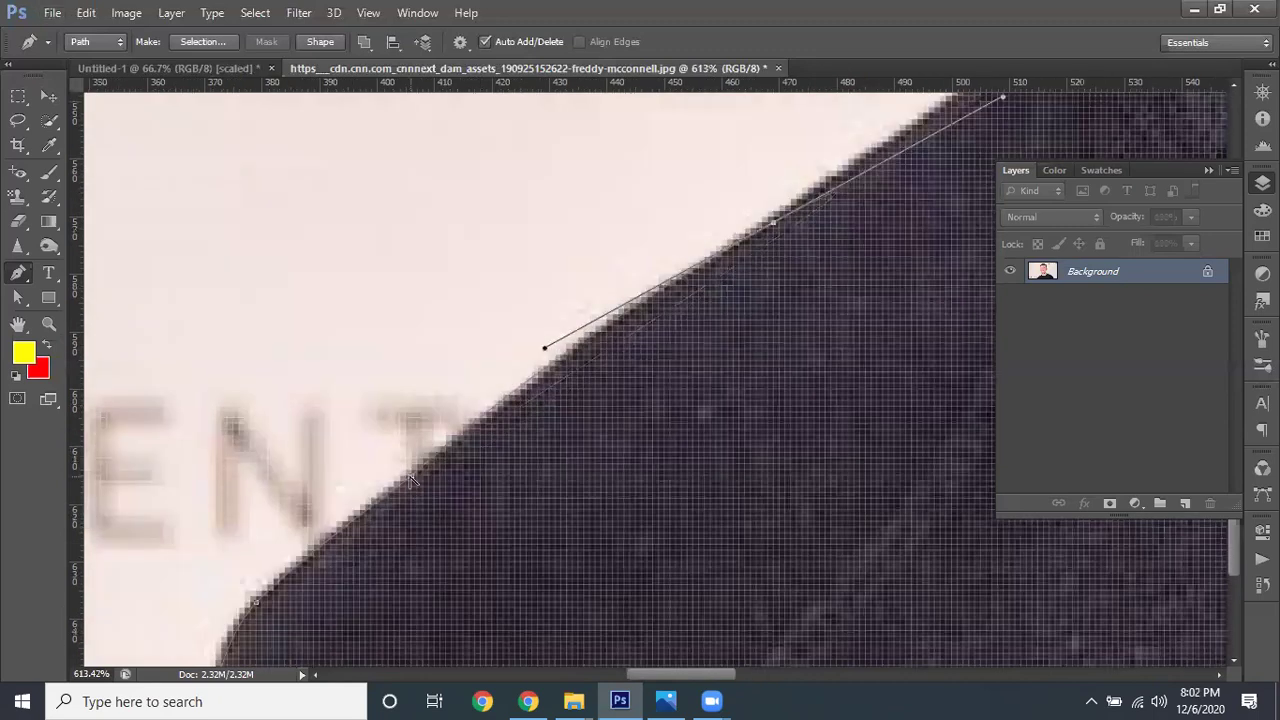
click(438, 465)
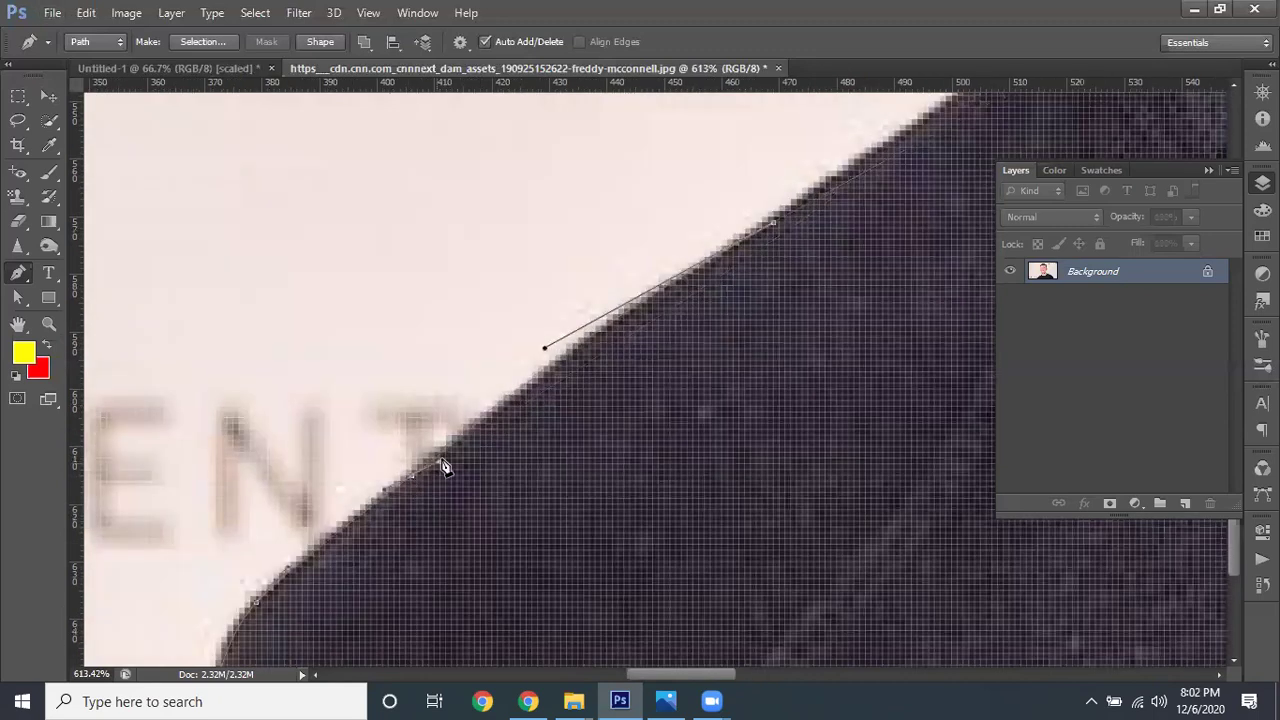
click(538, 395)
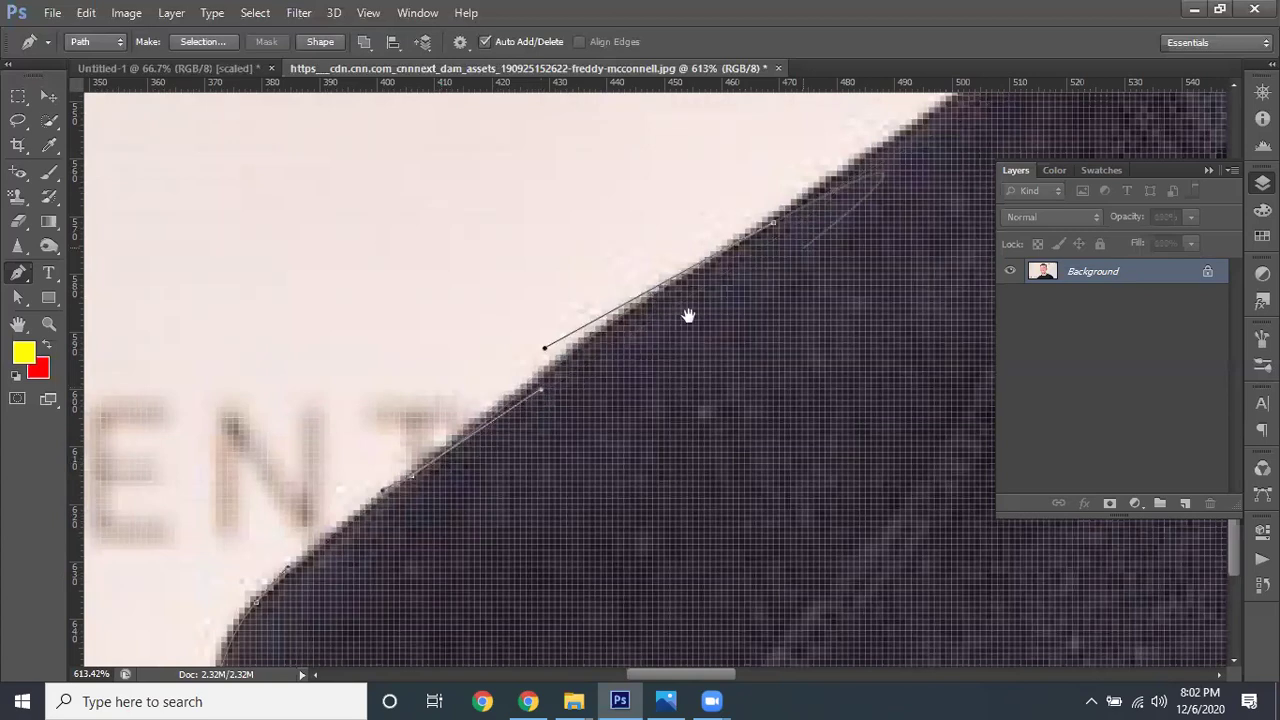
drag(416, 441, 25, 668)
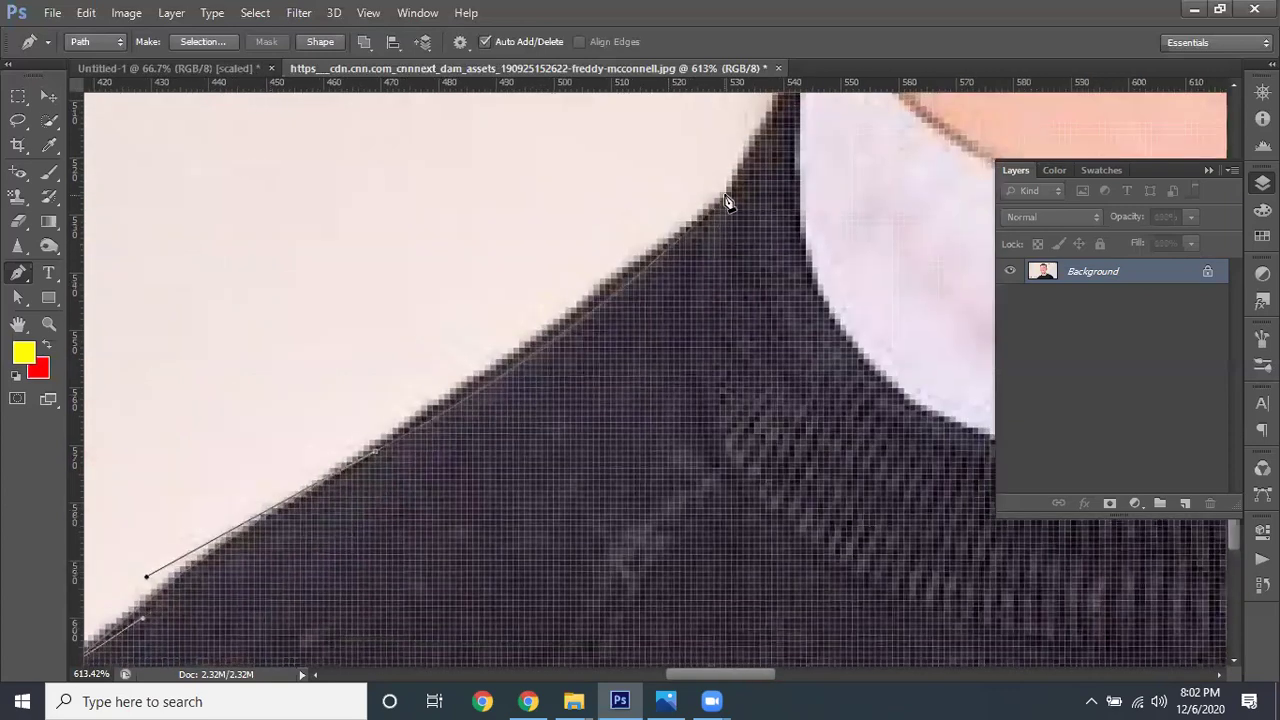
drag(728, 200, 775, 164)
click(595, 304)
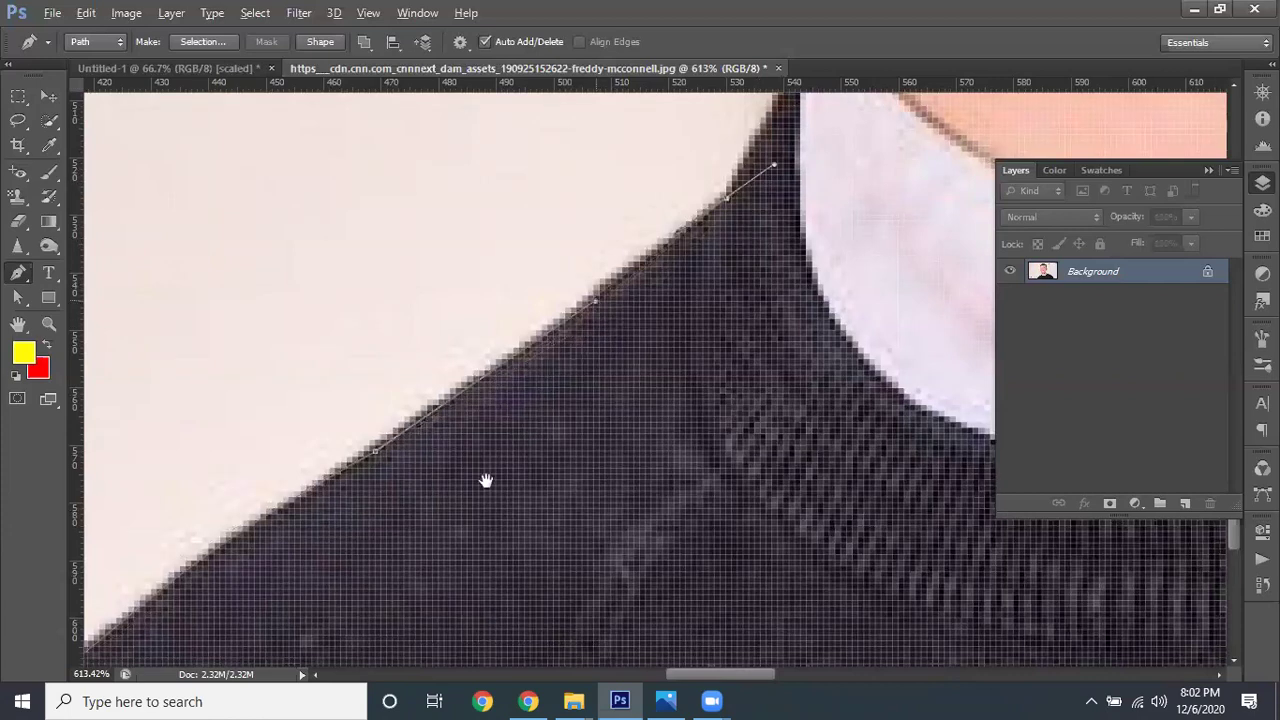
drag(485, 480, 230, 715)
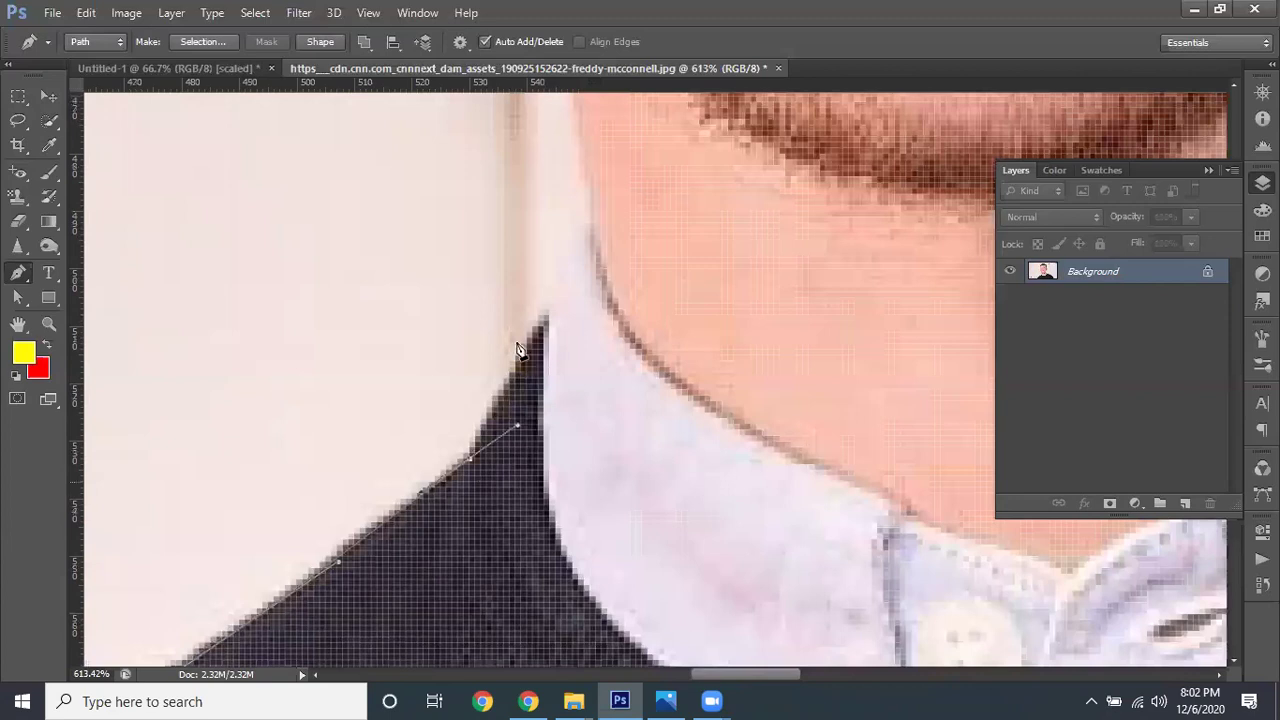
drag(513, 344, 558, 314)
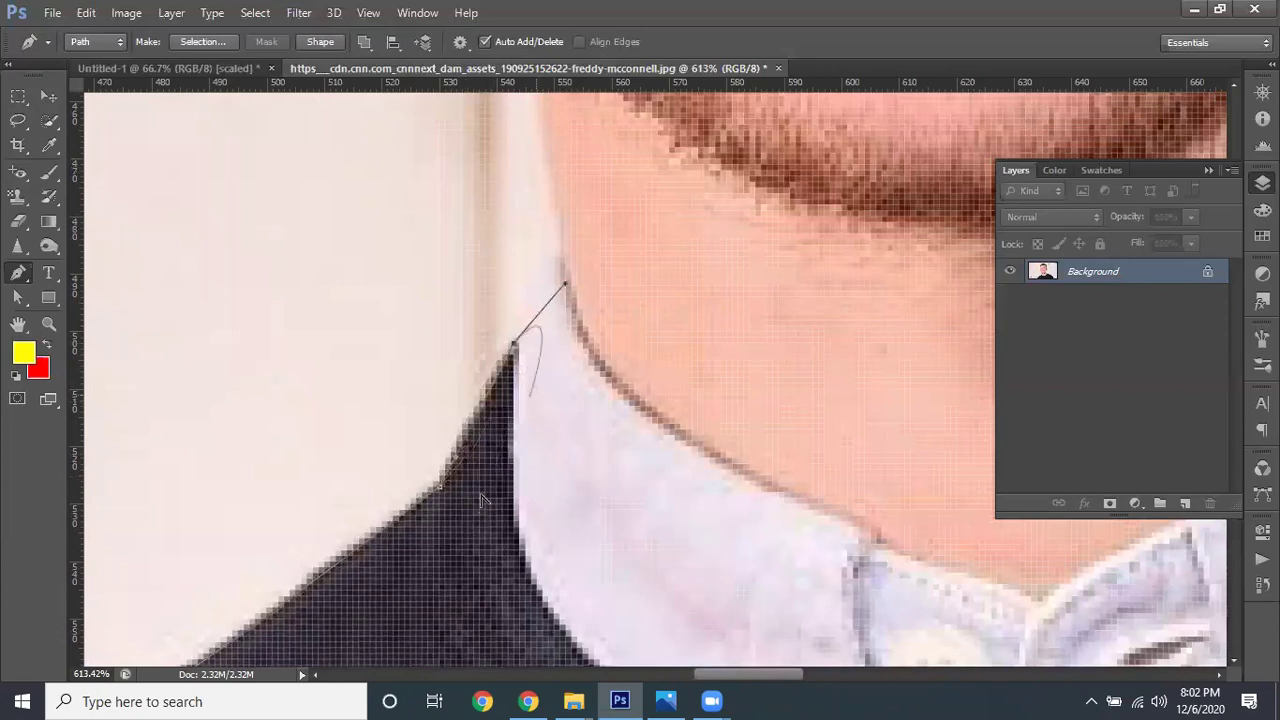
Place anchors up the collar side, the neck and along the bearded jawline
scroll(480, 500, up, 3)
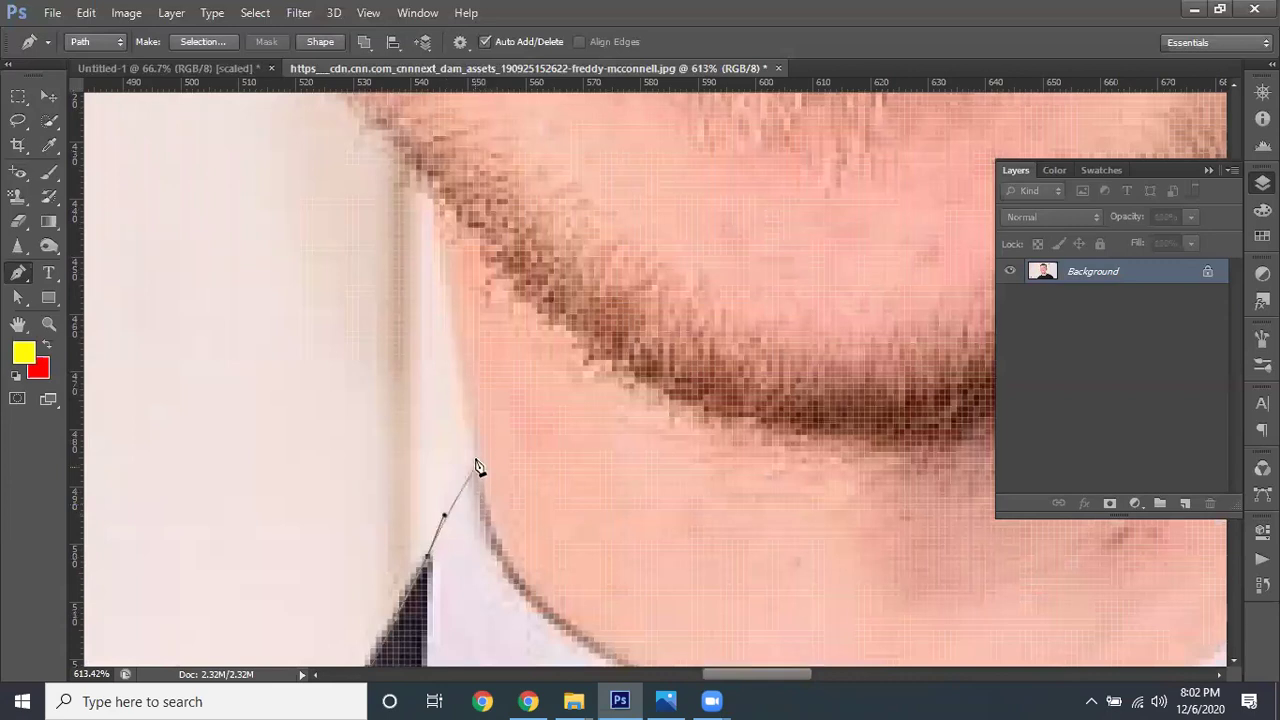
click(473, 458)
click(437, 210)
scroll(457, 286, down, 2)
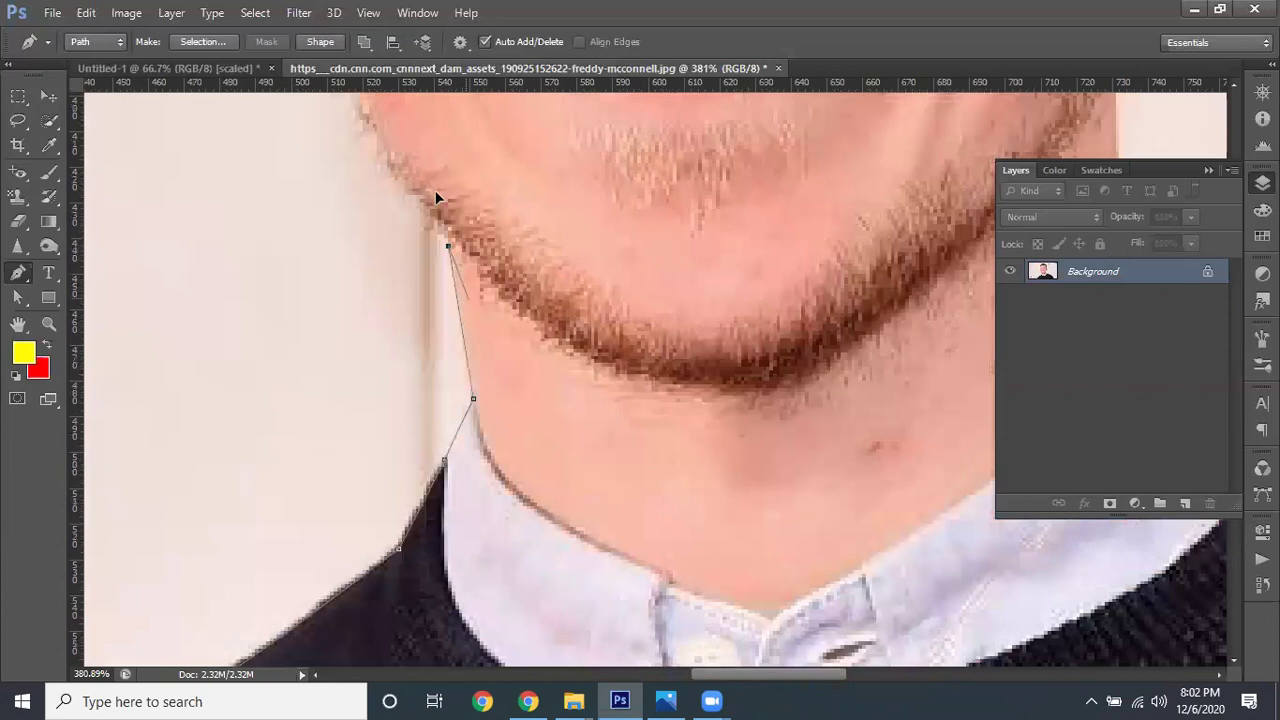
scroll(435, 197, up, 3)
scroll(459, 285, down, 3)
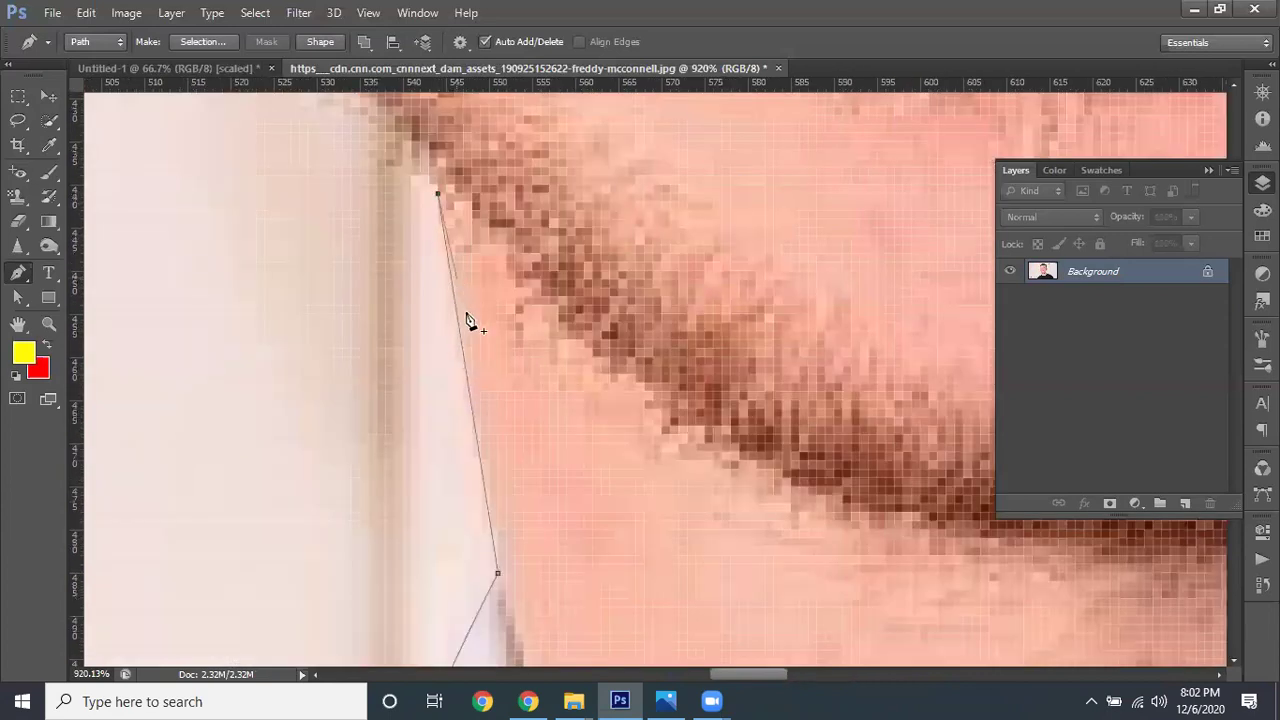
scroll(466, 305, down, 2)
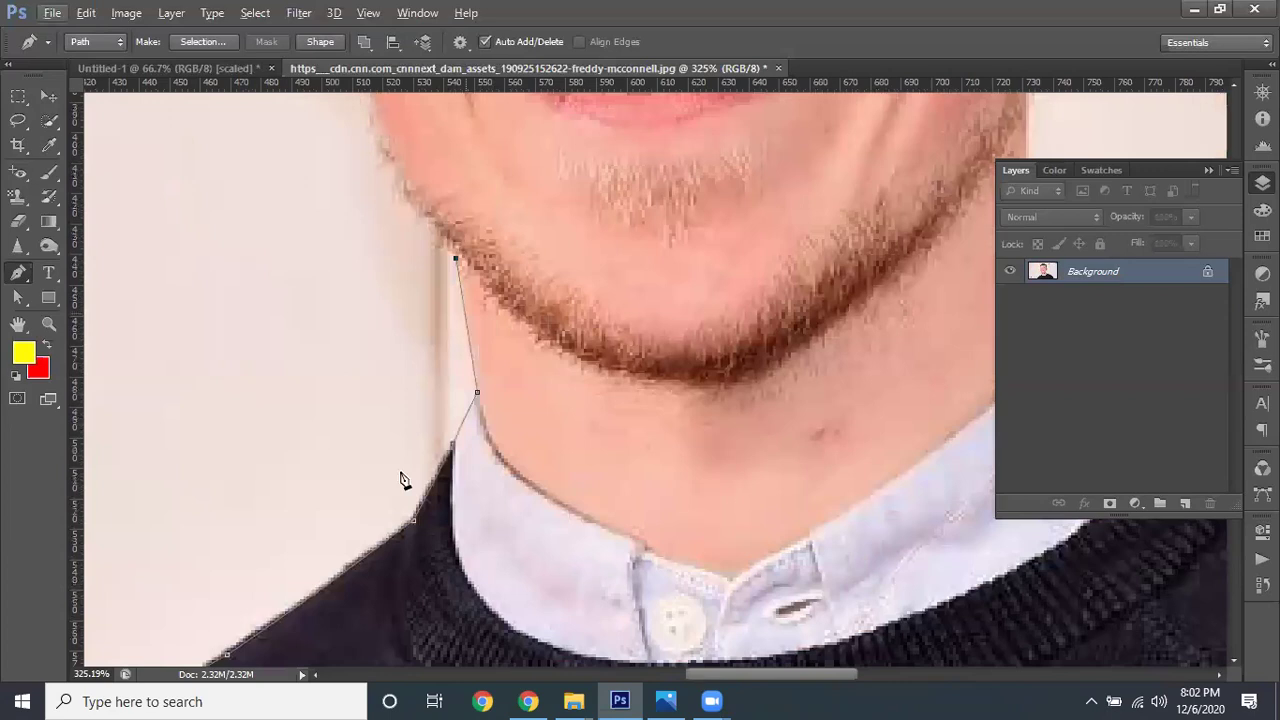
scroll(400, 480, up, 3)
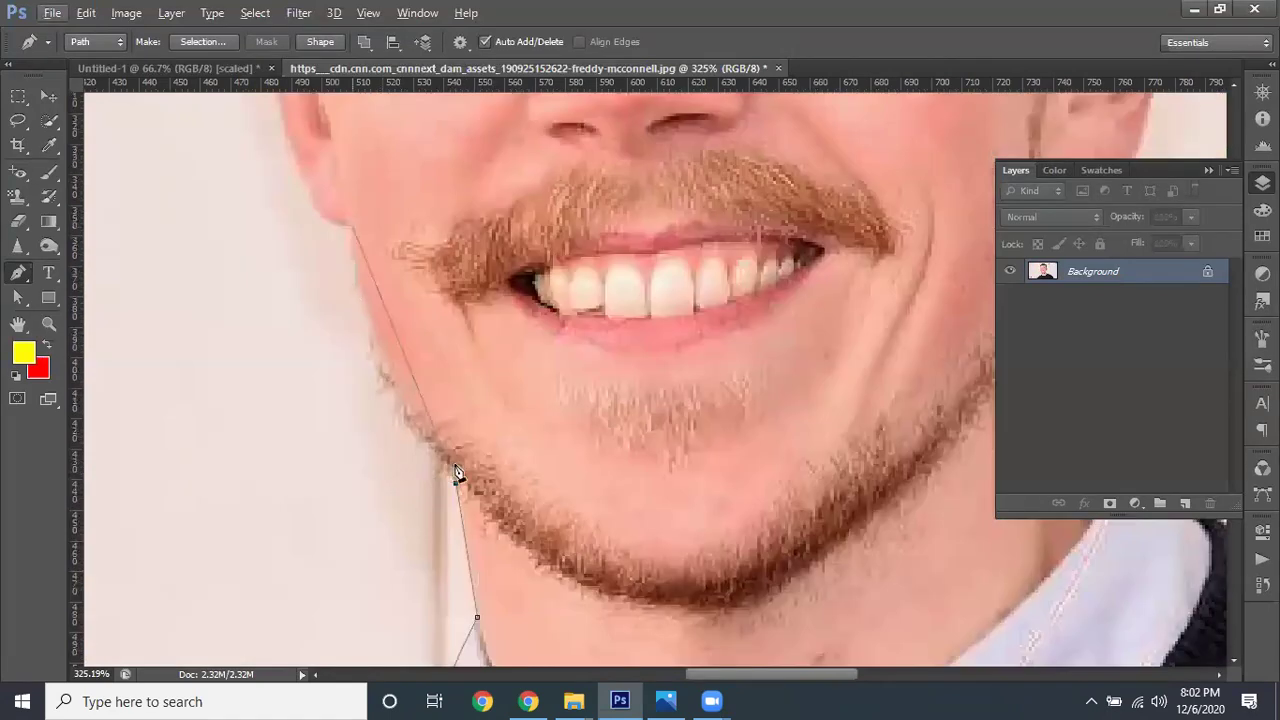
click(391, 430)
drag(398, 470, 353, 403)
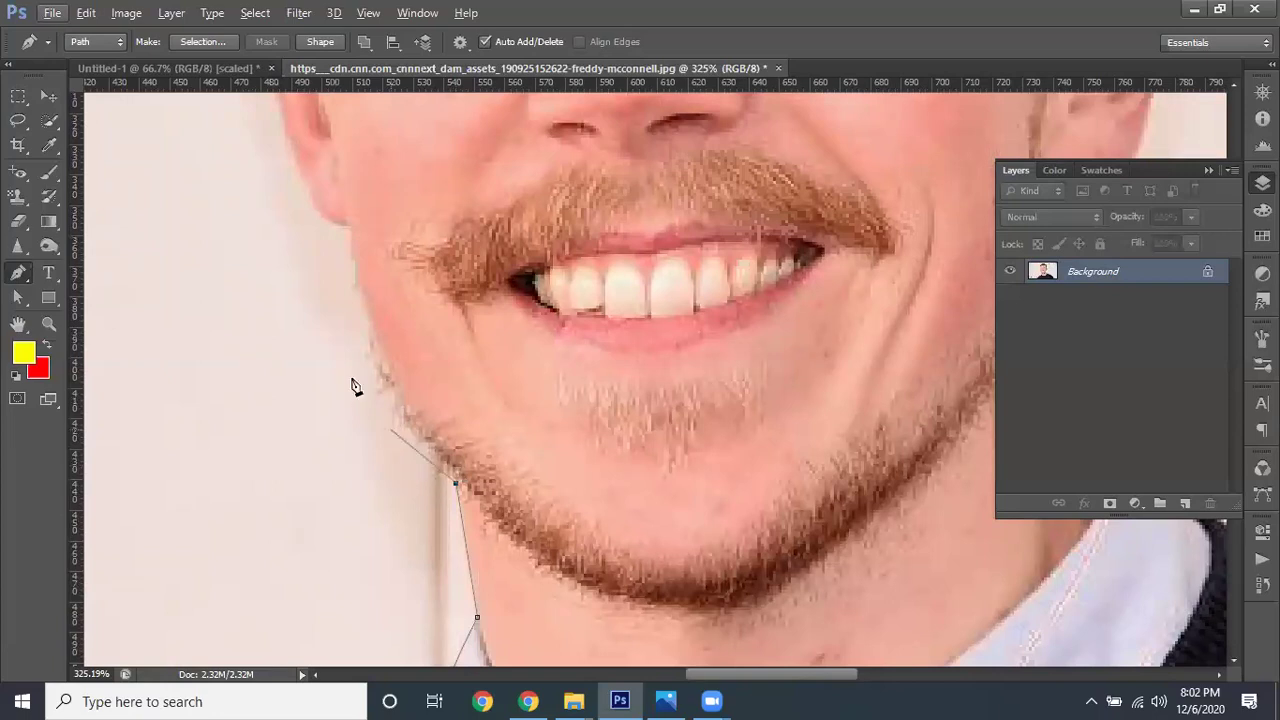
click(345, 337)
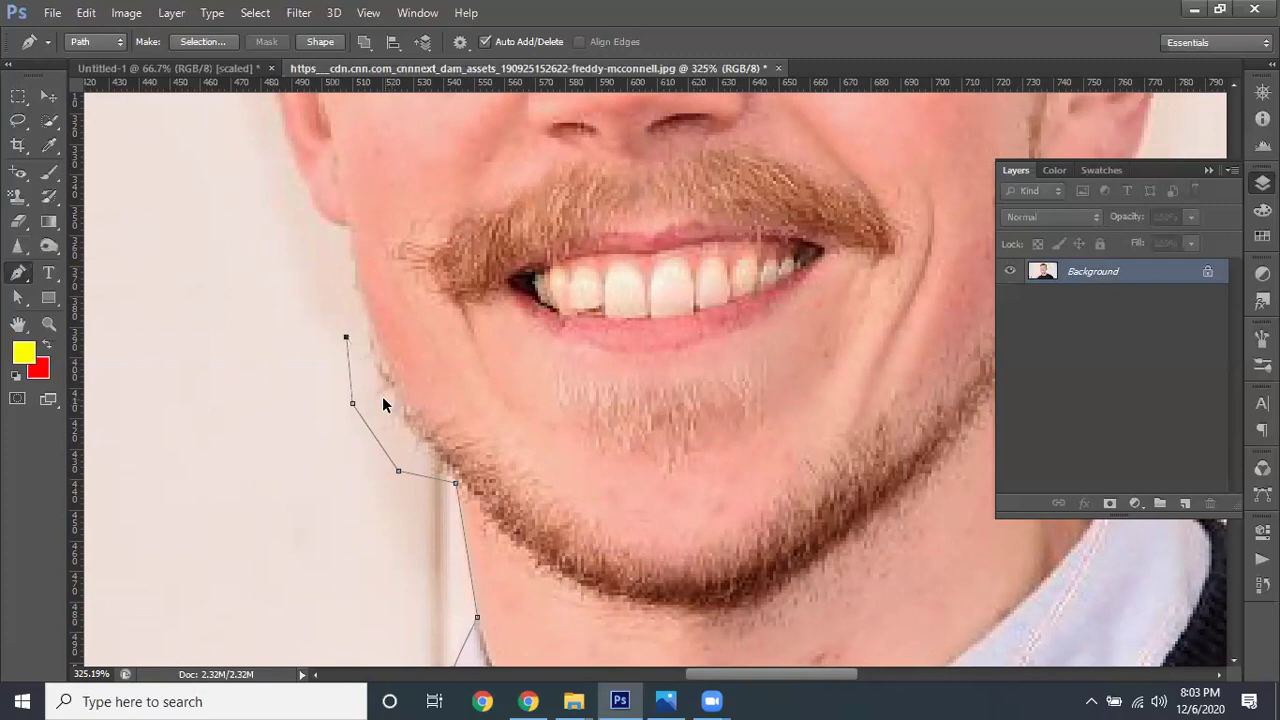
Remove the newest jawline anchors and redraw a smooth curve up the cheek edge
key(BackSpace)
key(BackSpace)
key(BackSpace)
drag(349, 233, 344, 140)
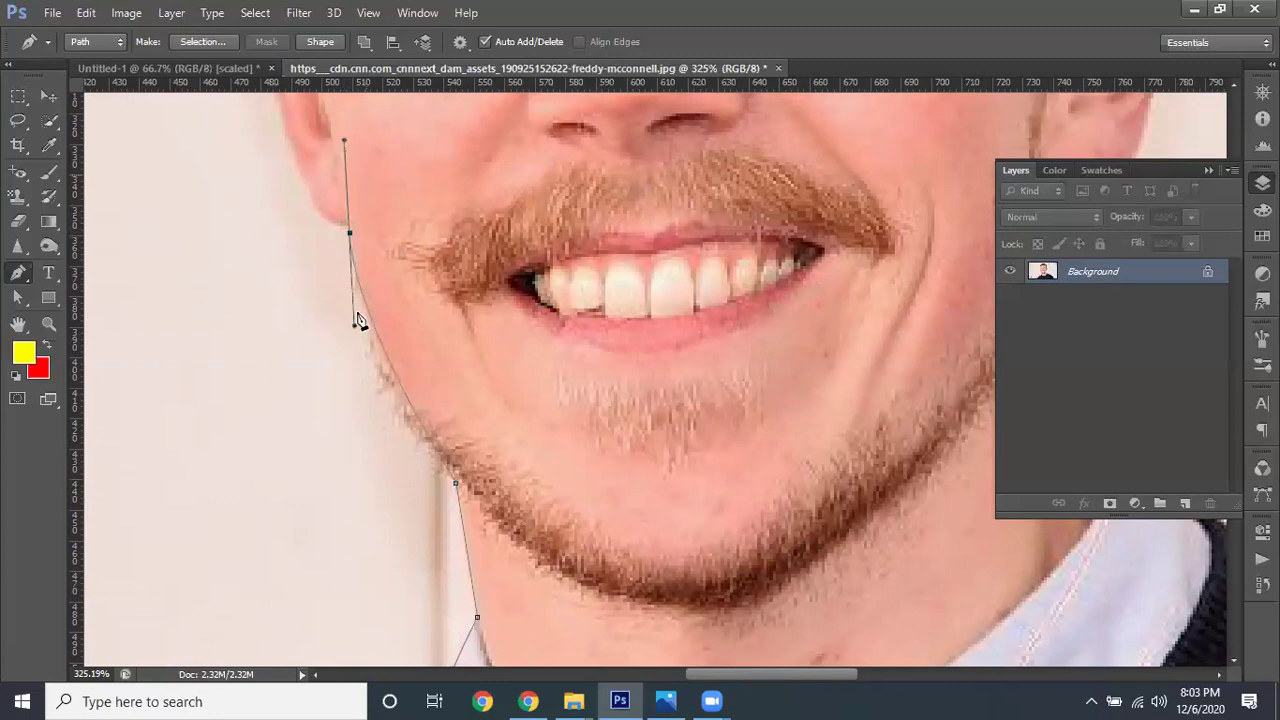
mouse_move(354, 325)
mouse_down()
mouse_move(370, 390)
mouse_move(348, 395)
mouse_up()
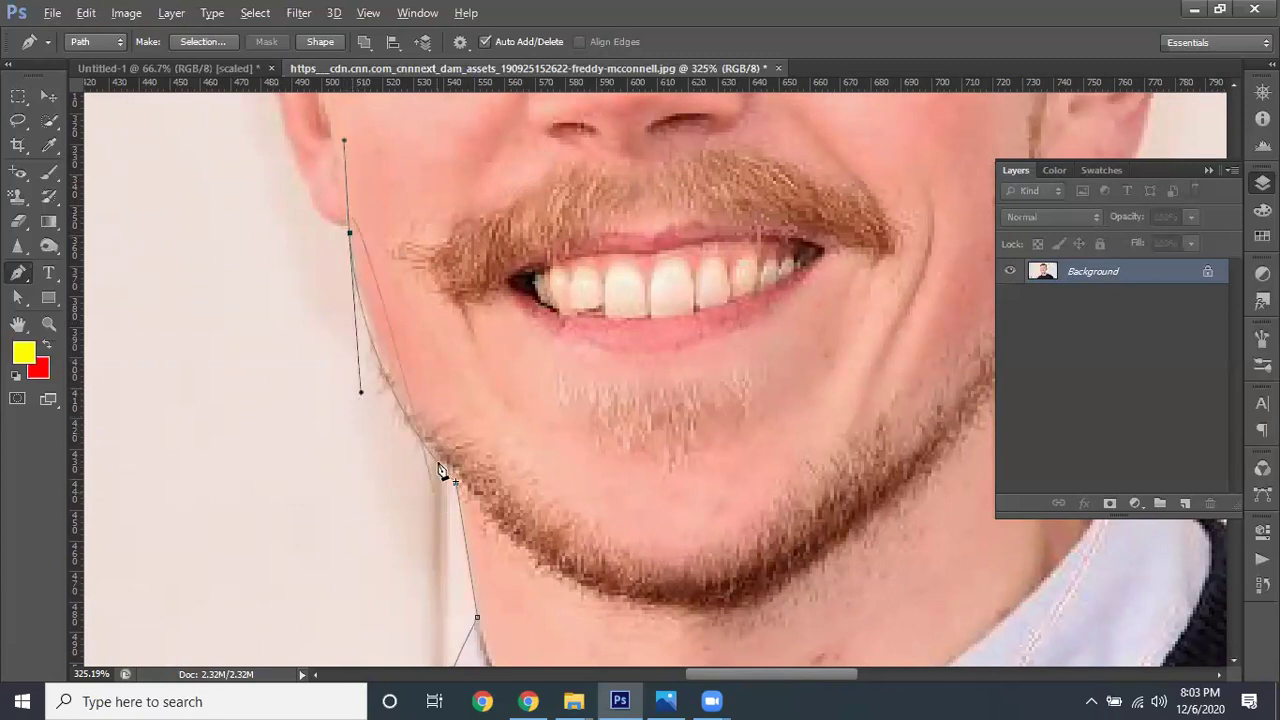
scroll(366, 303, up, 2)
scroll(355, 322, up, 1)
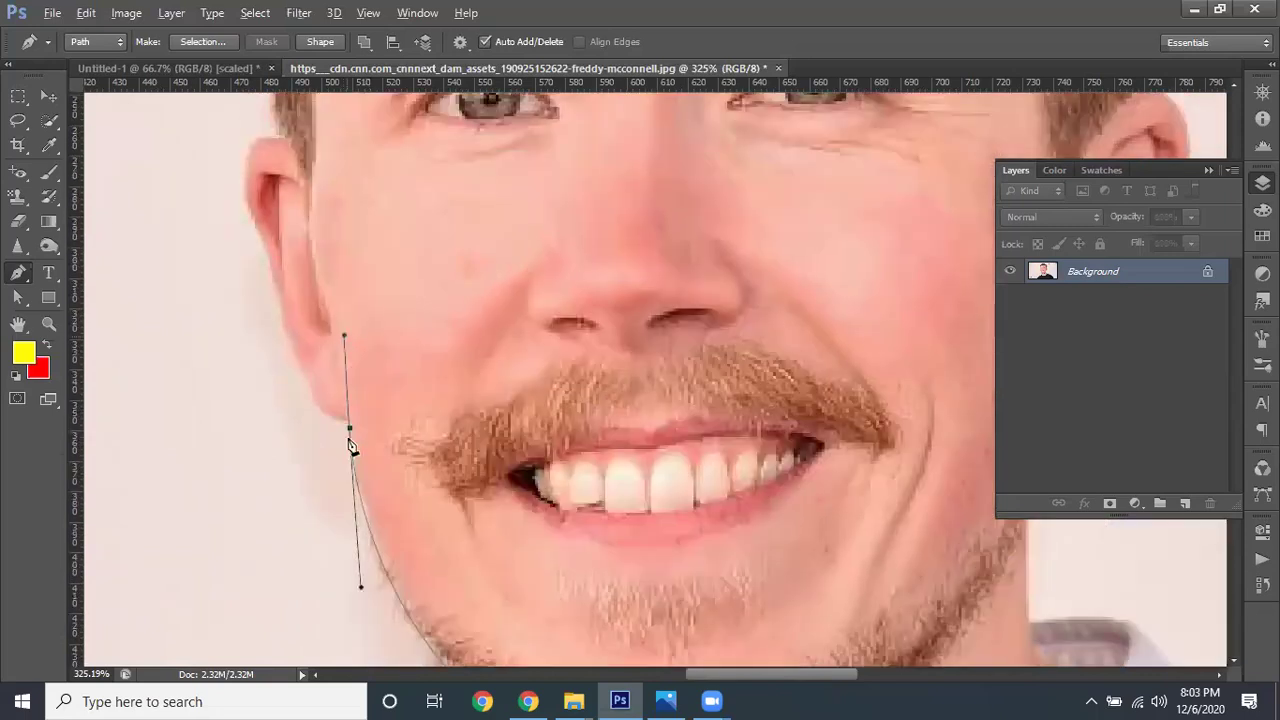
scroll(350, 430, up, 5)
scroll(340, 440, up, 2)
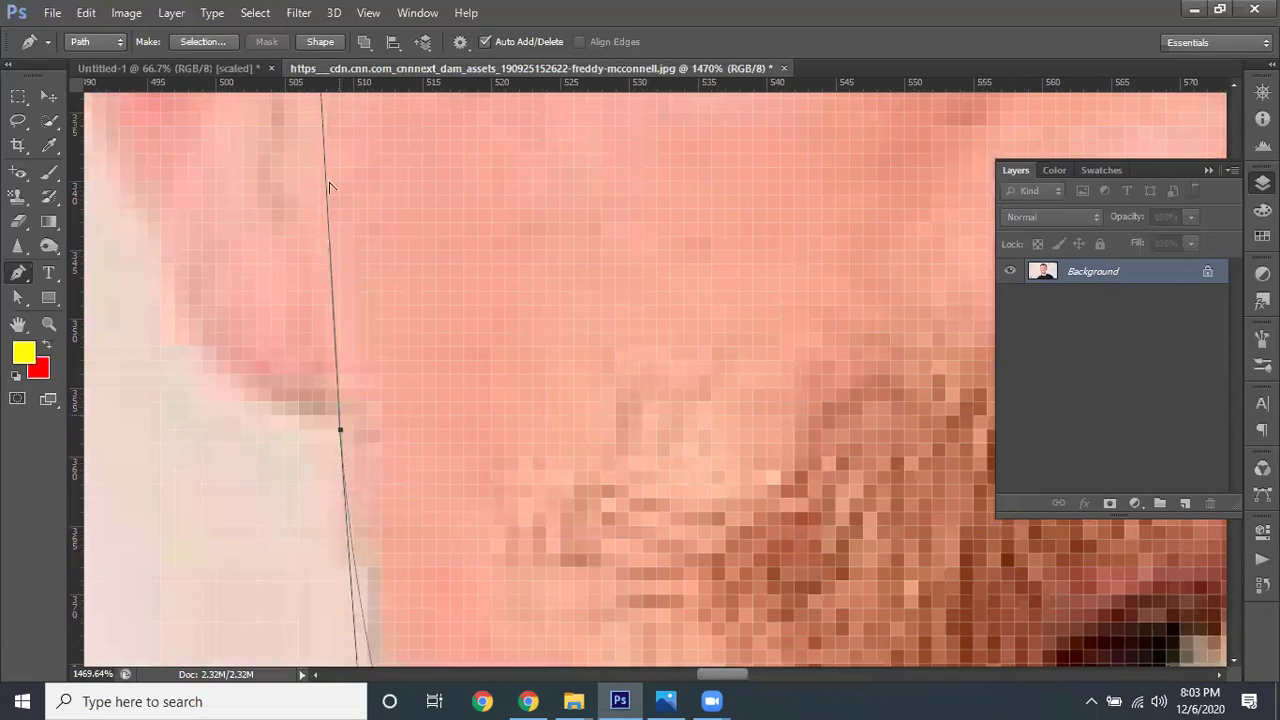
scroll(330, 186, down, 3)
key(ctrl+z)
drag(239, 314, 237, 261)
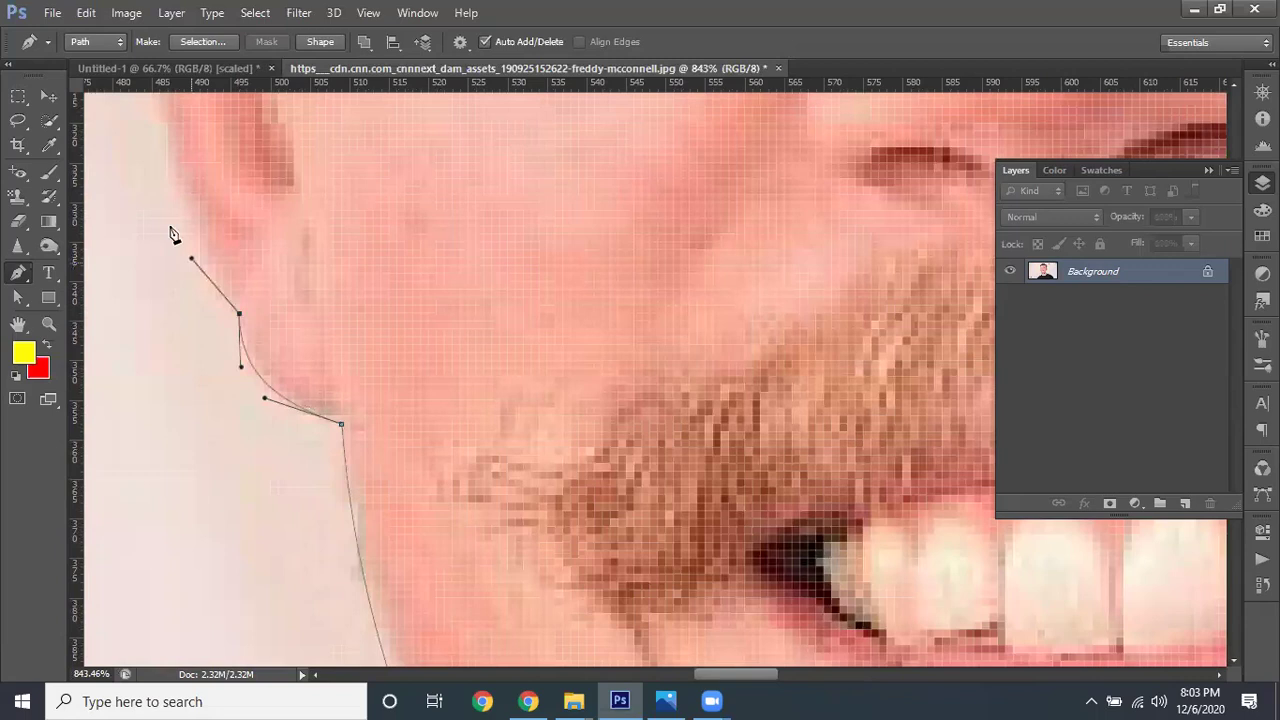
Anchor around the outer ear with adjusted handles, ending at the hairline above it
scroll(172, 234, up, 3)
scroll(172, 234, down, 3)
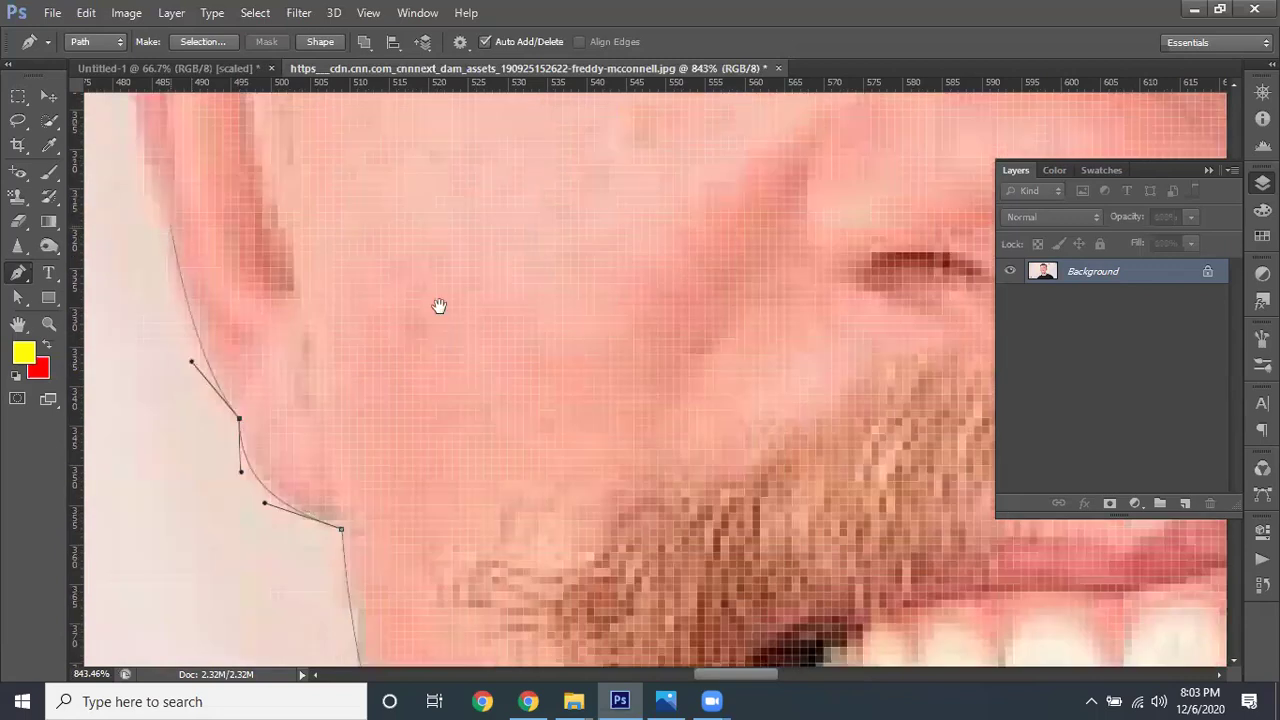
scroll(444, 305, down, 2)
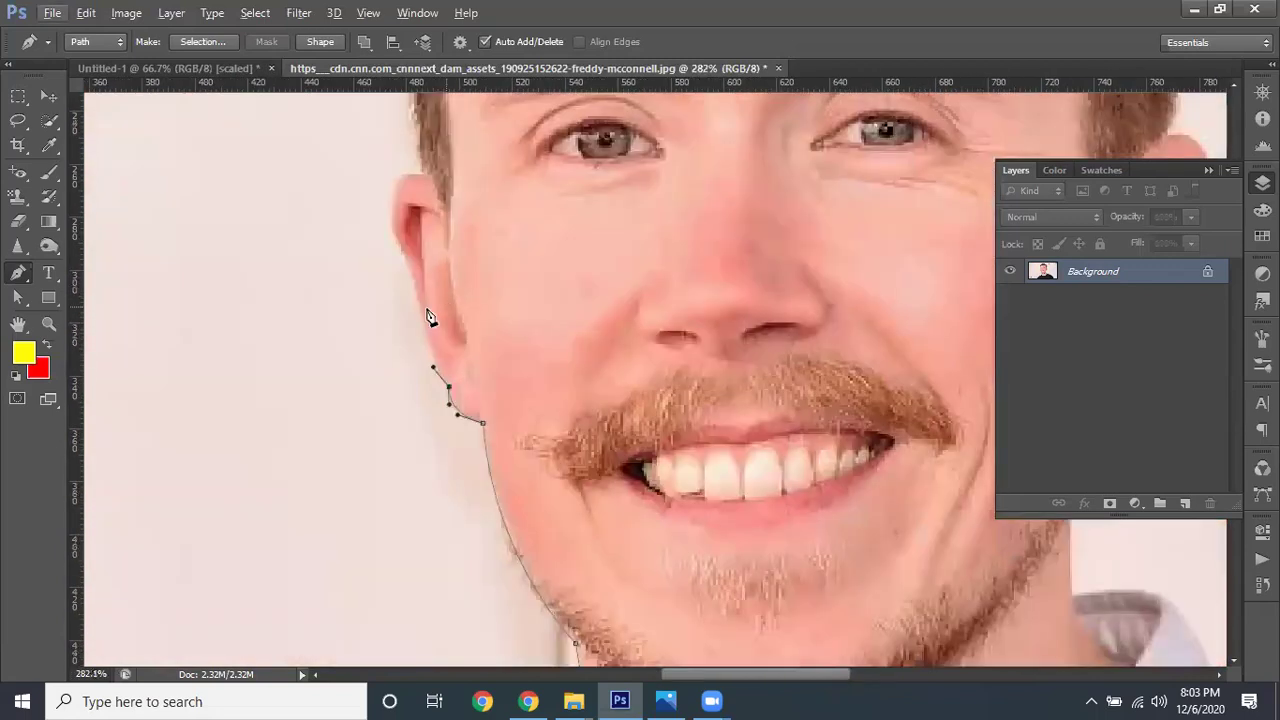
scroll(414, 276, up, 2)
drag(407, 273, 399, 240)
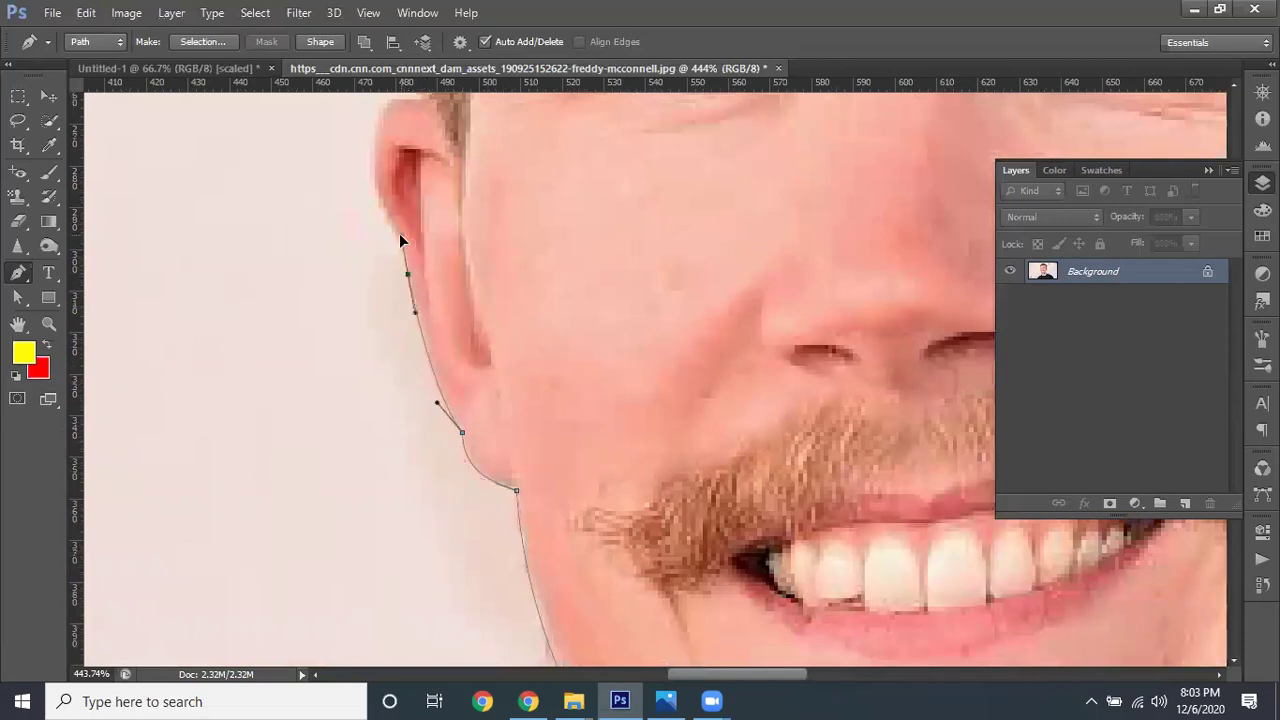
drag(405, 133, 443, 298)
click(427, 259)
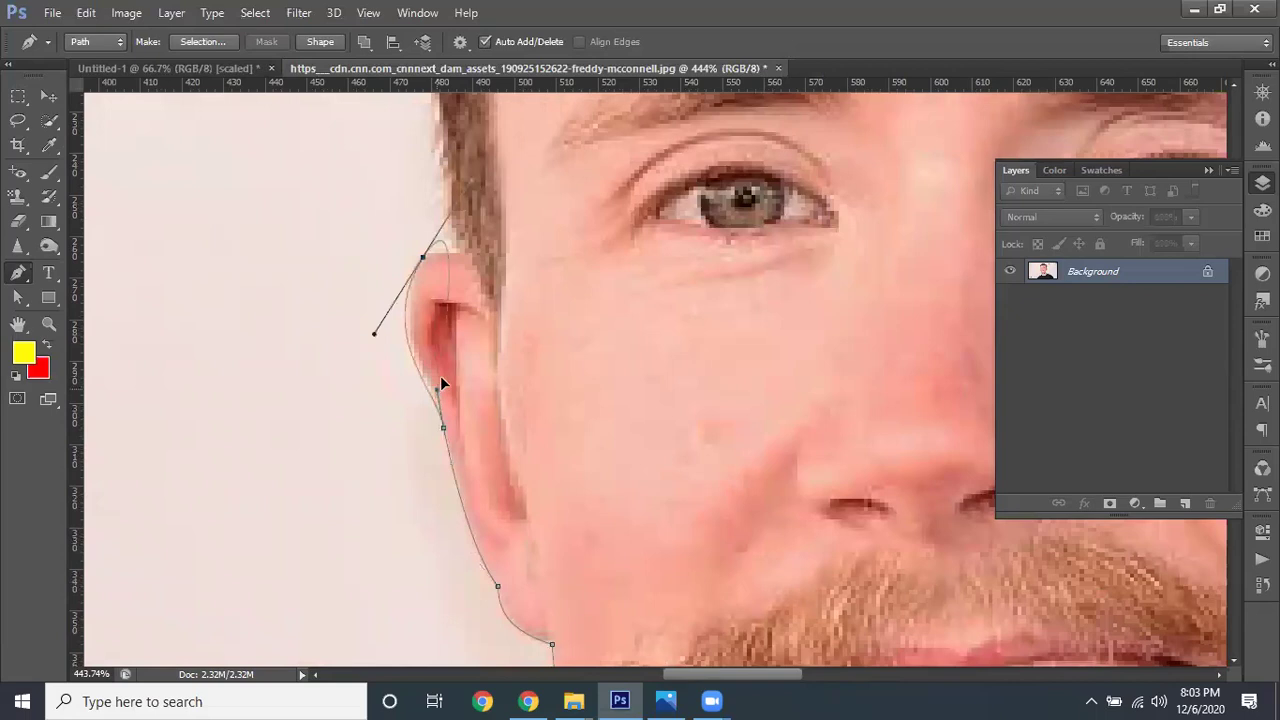
drag(372, 336, 379, 338)
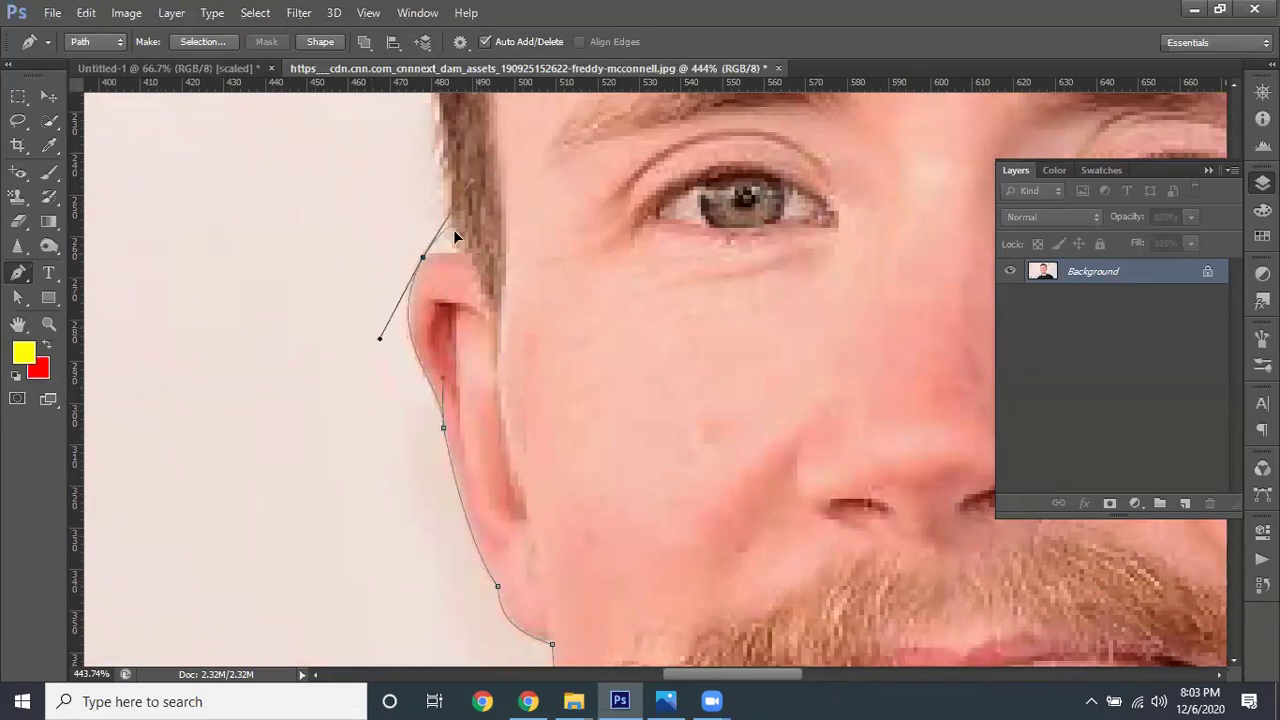
drag(436, 250, 466, 263)
click(456, 252)
click(444, 184)
Curve the outline along the hairline and over the hair to the far ear's top
scroll(492, 261, up, 3)
scroll(505, 276, down, 5)
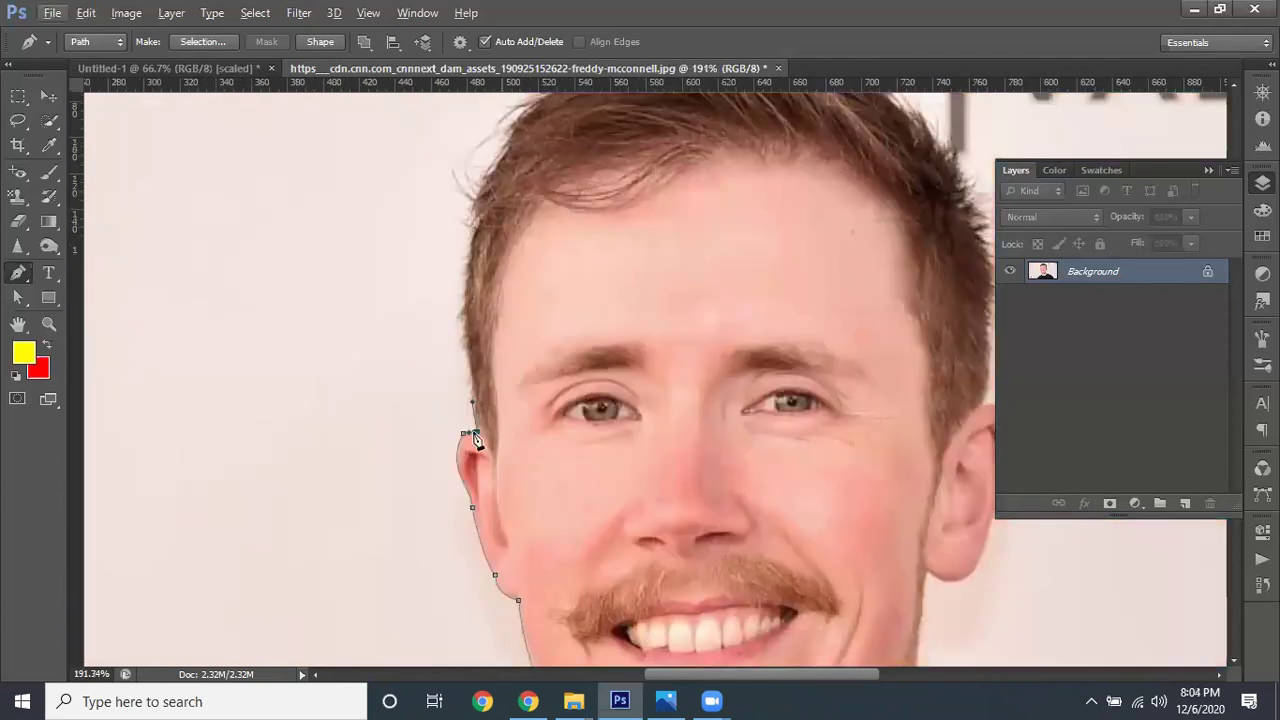
scroll(498, 352, up, 3)
drag(478, 410, 517, 343)
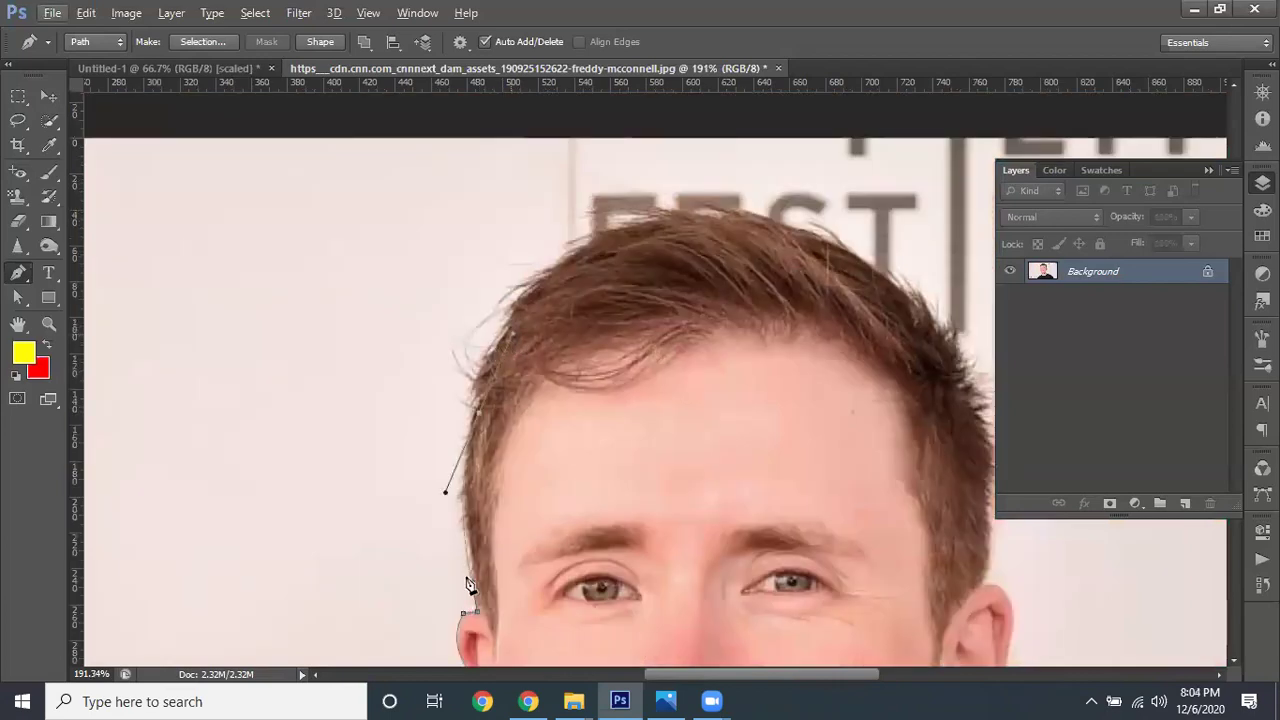
click(485, 352)
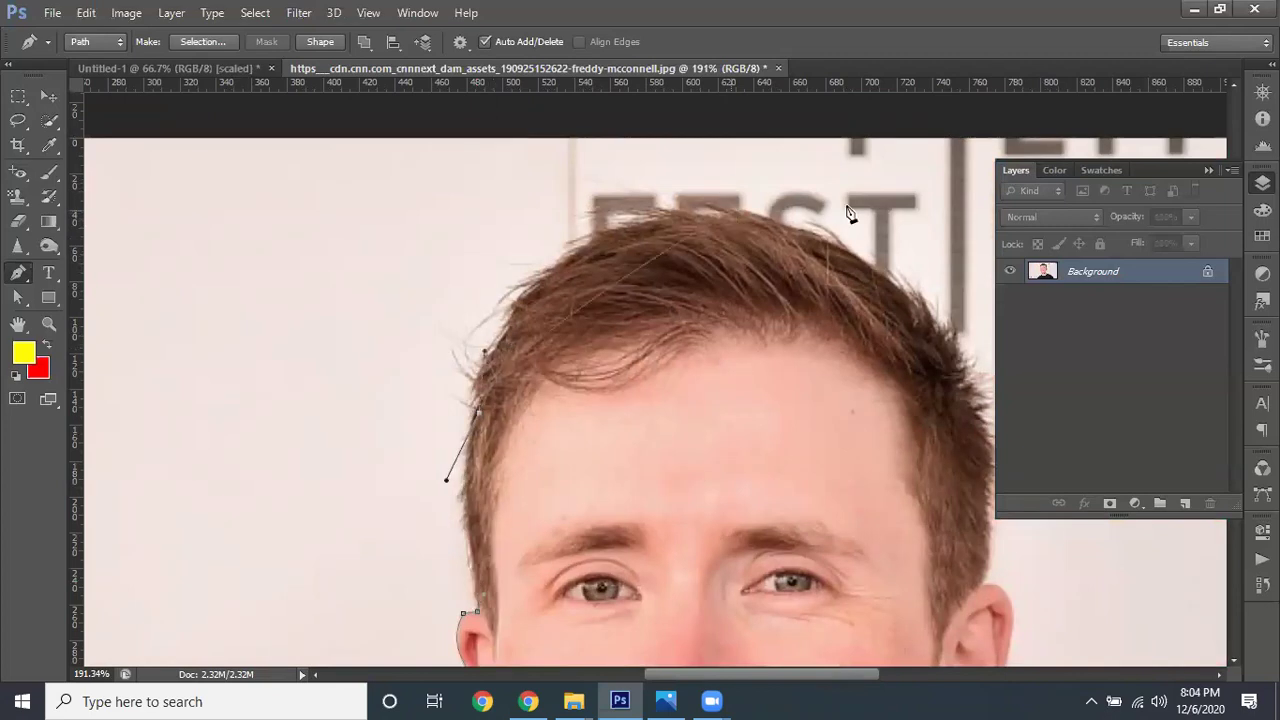
mouse_move(700, 213)
mouse_down()
mouse_move(877, 204)
mouse_move(790, 220)
mouse_up()
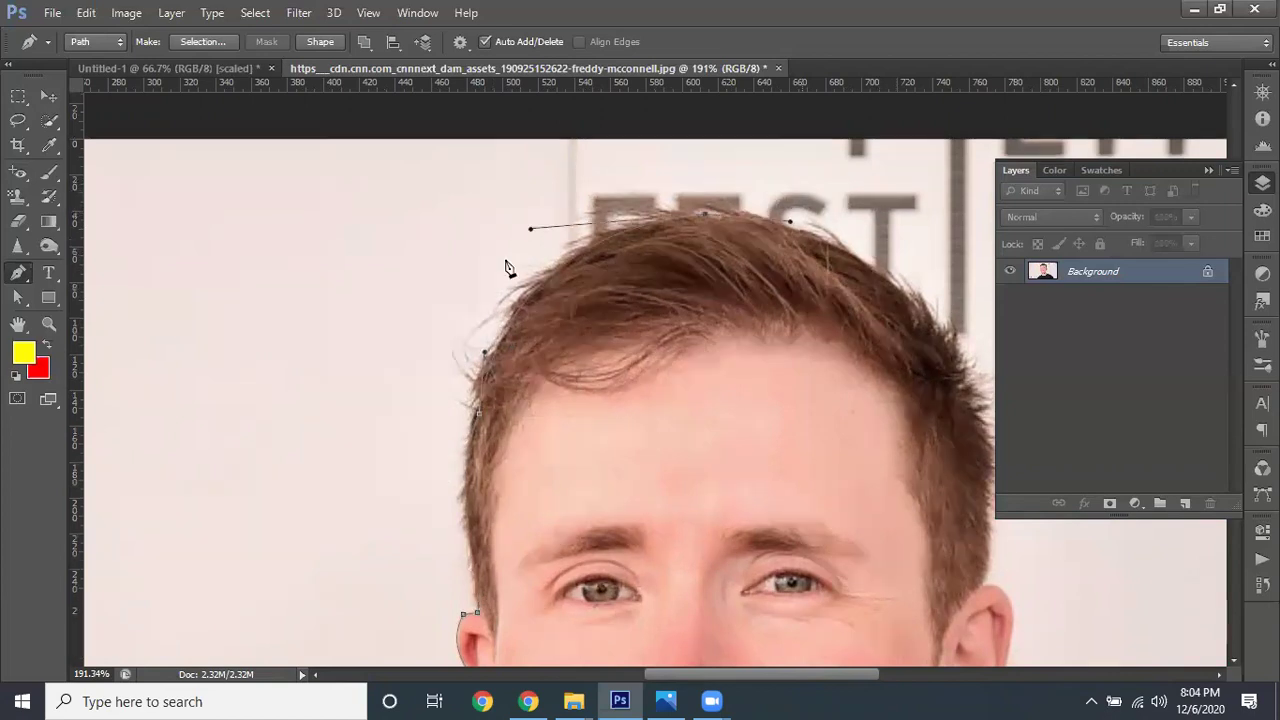
scroll(535, 330, down, 2)
scroll(535, 330, right, 5)
mouse_move(522, 273)
mouse_down()
mouse_move(585, 398)
mouse_move(559, 362)
mouse_up()
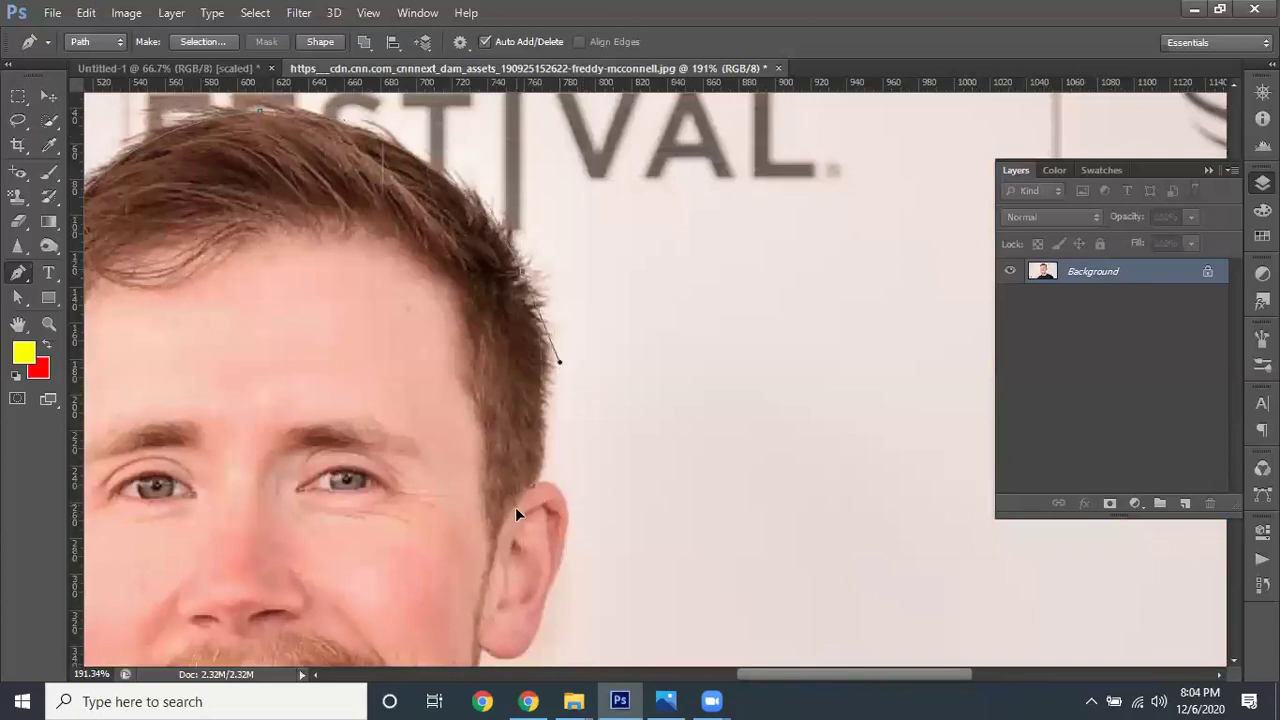
drag(549, 500, 547, 463)
Trace down the far ear, earlobe and beard-edged jaw to past the collar
scroll(590, 388, down, 2)
scroll(566, 371, down, 2)
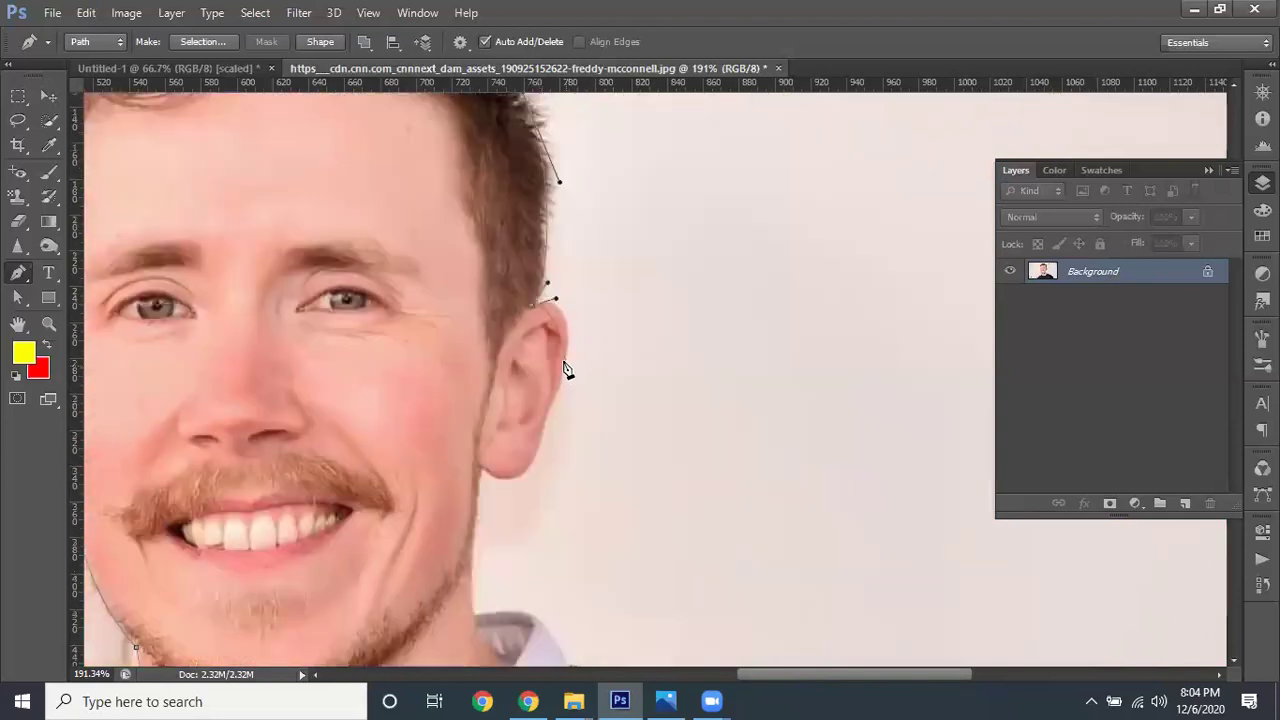
drag(560, 393, 565, 410)
alt+click(562, 393)
mouse_move(540, 447)
mouse_down()
mouse_move(535, 478)
mouse_move(453, 450)
mouse_up()
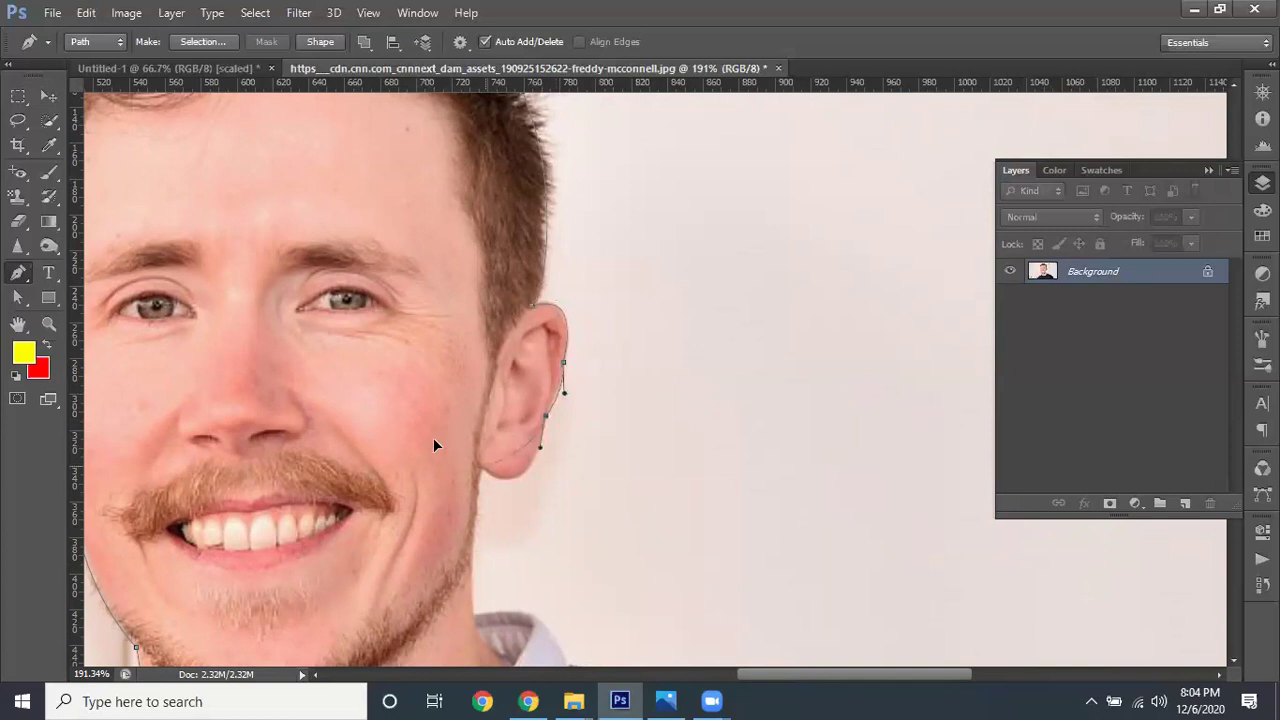
alt+click(482, 470)
scroll(478, 486, down, 3)
click(477, 483)
drag(477, 483, 486, 527)
click(500, 475)
click(548, 495)
drag(564, 520, 568, 530)
click(568, 528)
drag(601, 551, 617, 568)
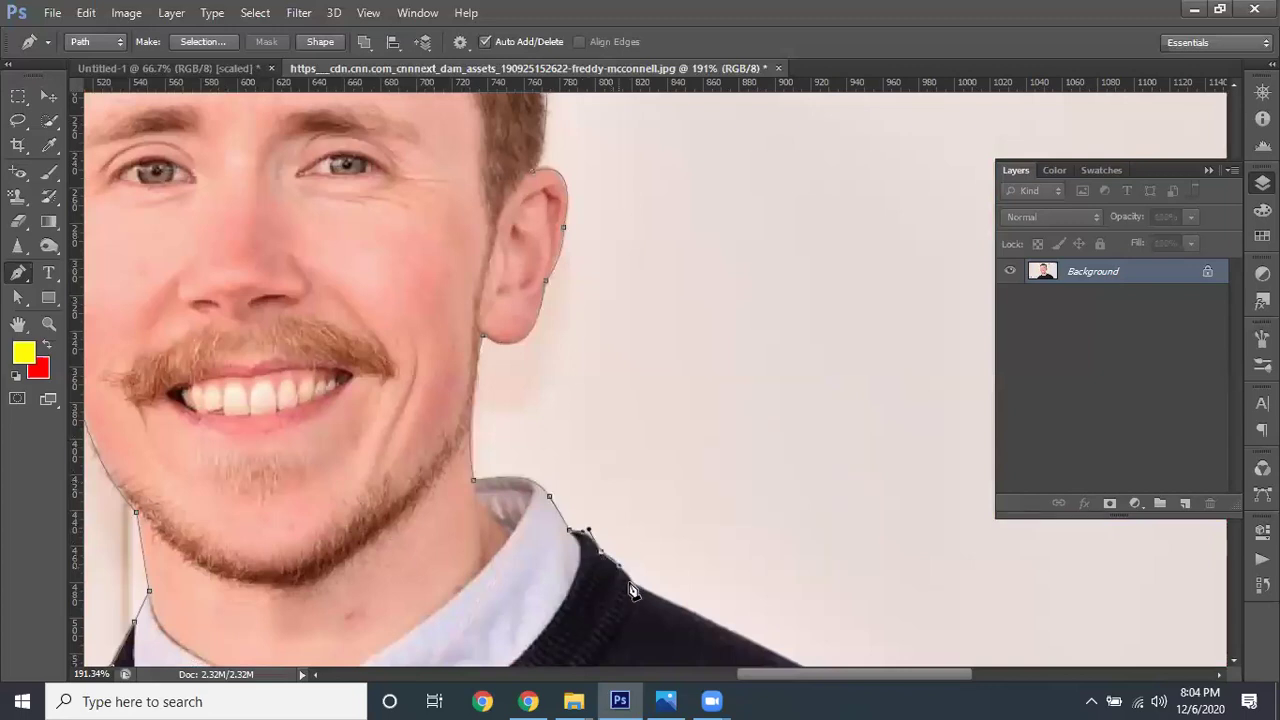
Add curved anchors from the neckline around the sweater's right shoulder
drag(629, 578, 645, 587)
drag(445, 289, 290, 69)
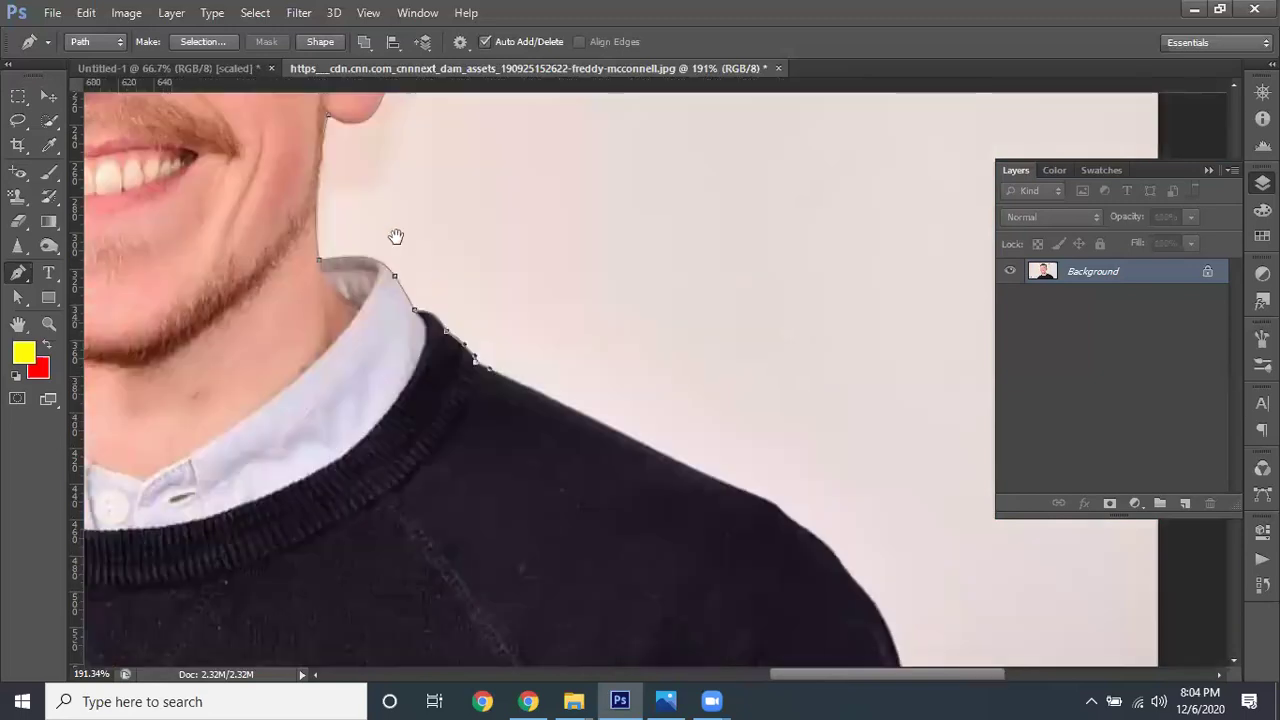
click(700, 424)
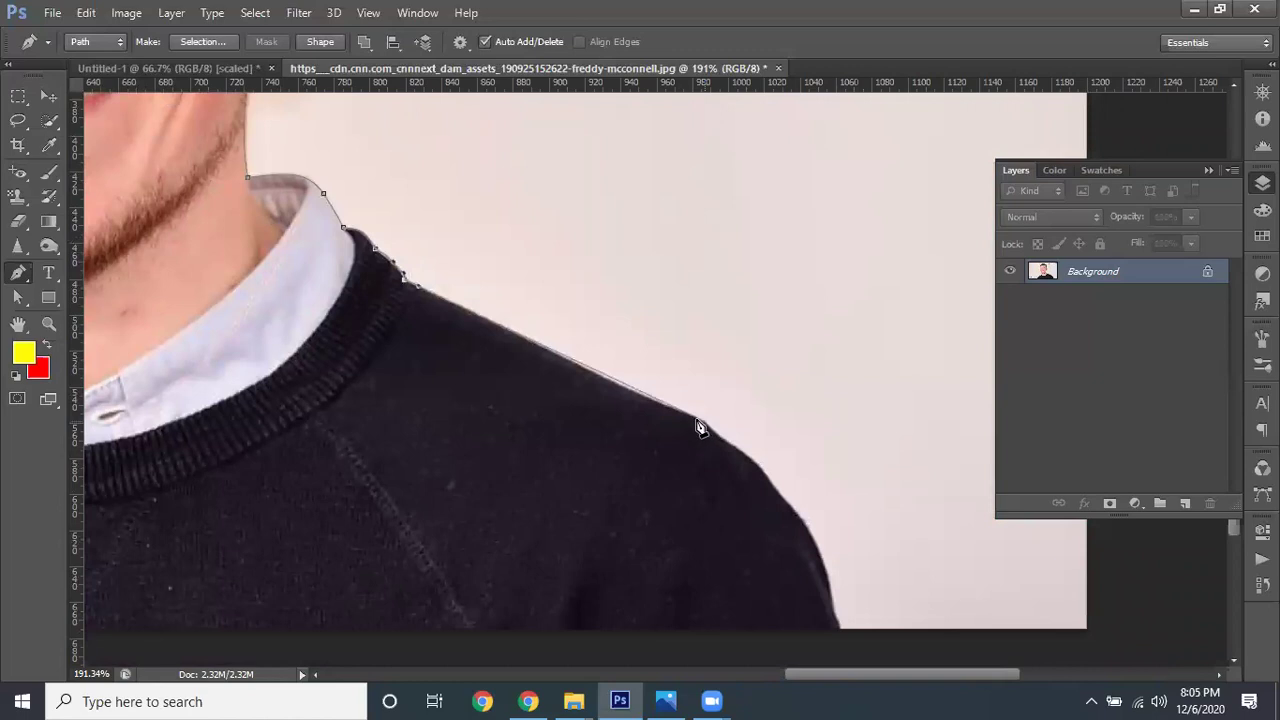
drag(697, 417, 747, 429)
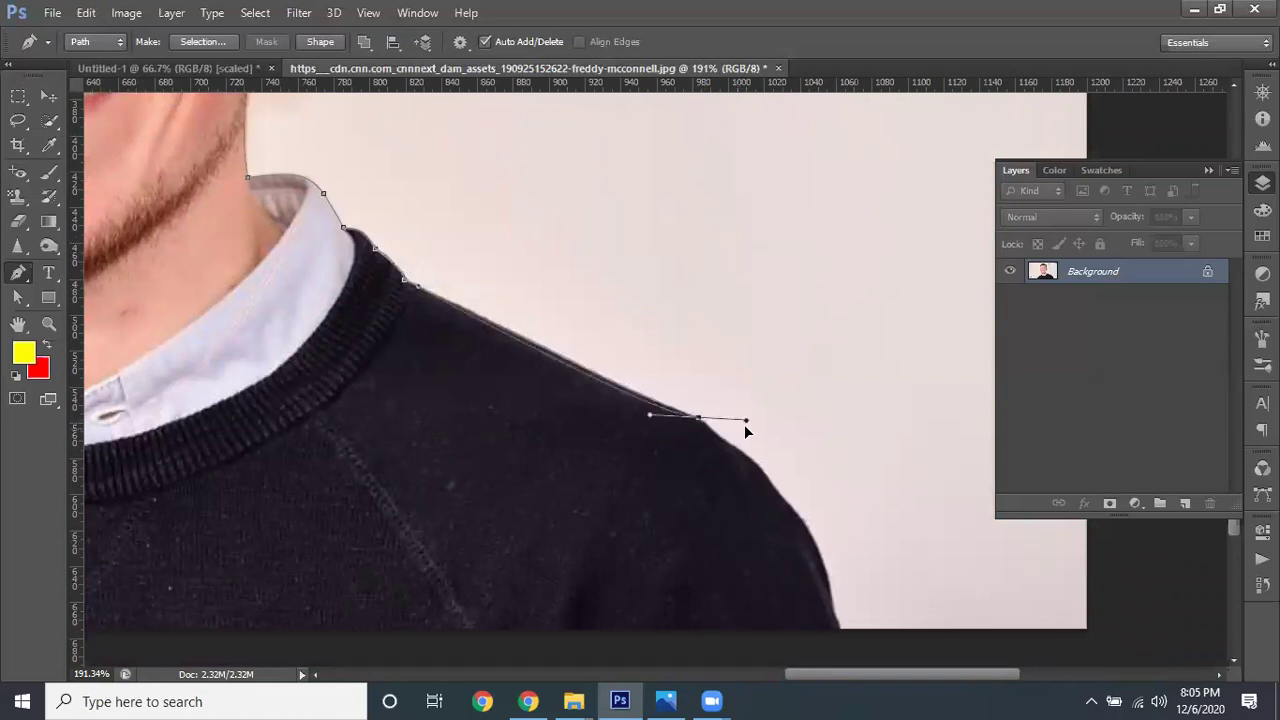
alt+click(697, 417)
drag(750, 461, 769, 477)
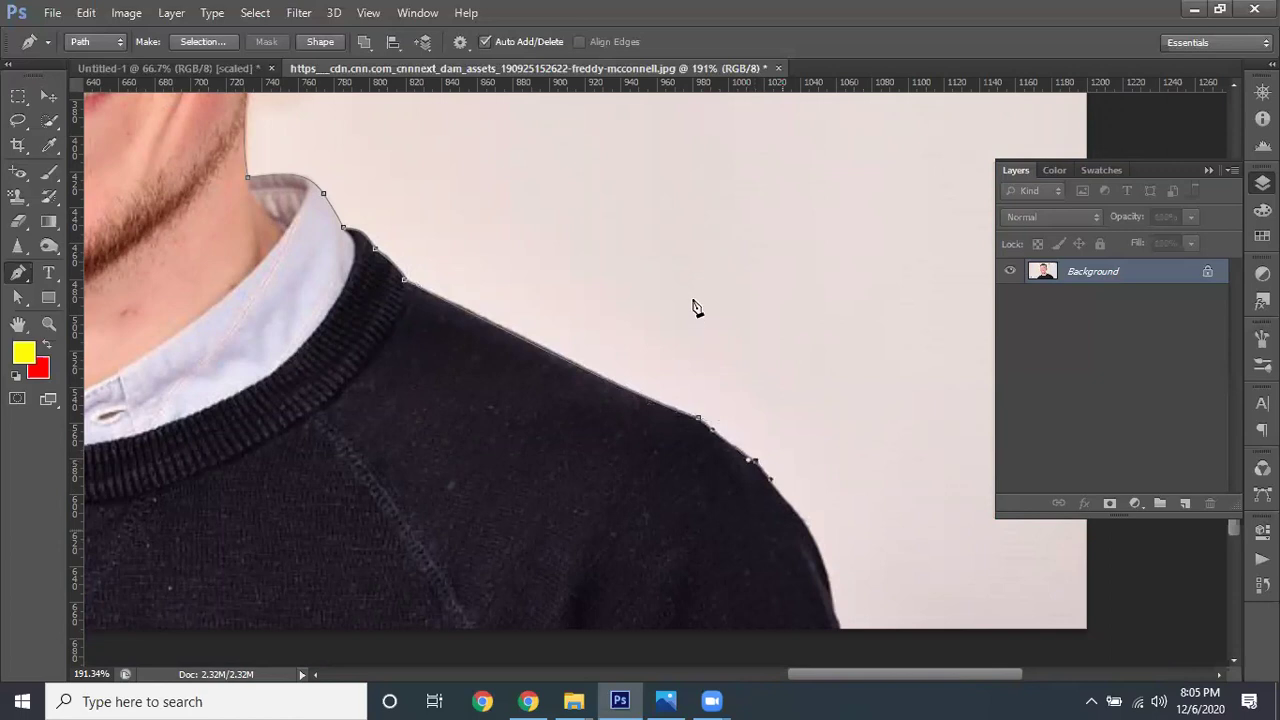
Bring the path down to the photo's bottom edge and anchor along it
scroll(700, 318, down, 5)
scroll(700, 318, right, 2)
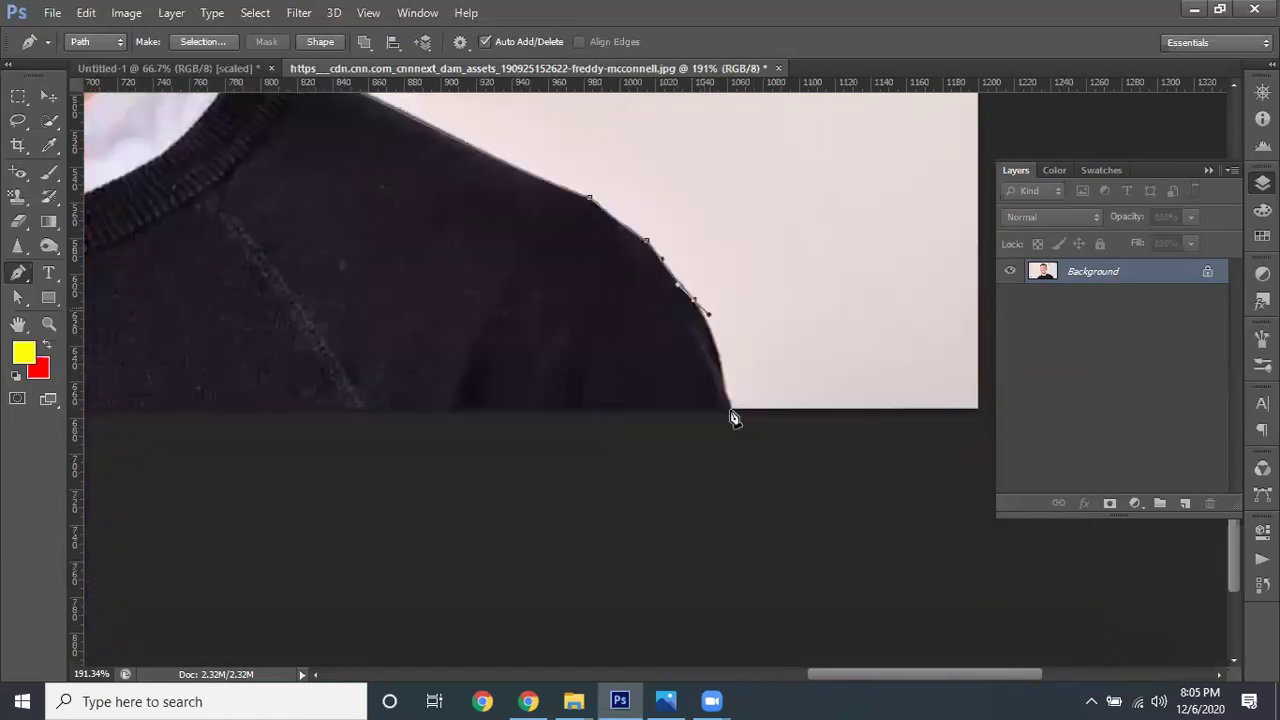
drag(726, 407, 725, 440)
click(674, 408)
scroll(597, 366, down, 3)
scroll(597, 366, left, 3)
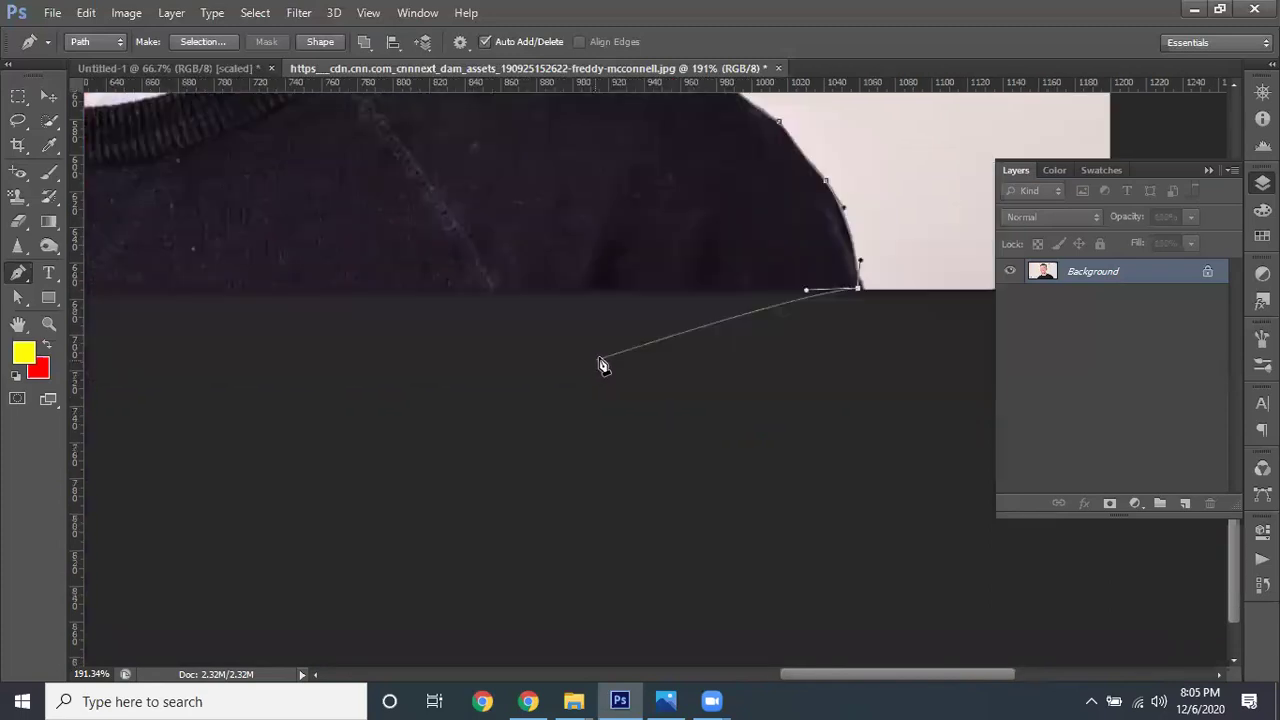
scroll(206, 337, down, 5)
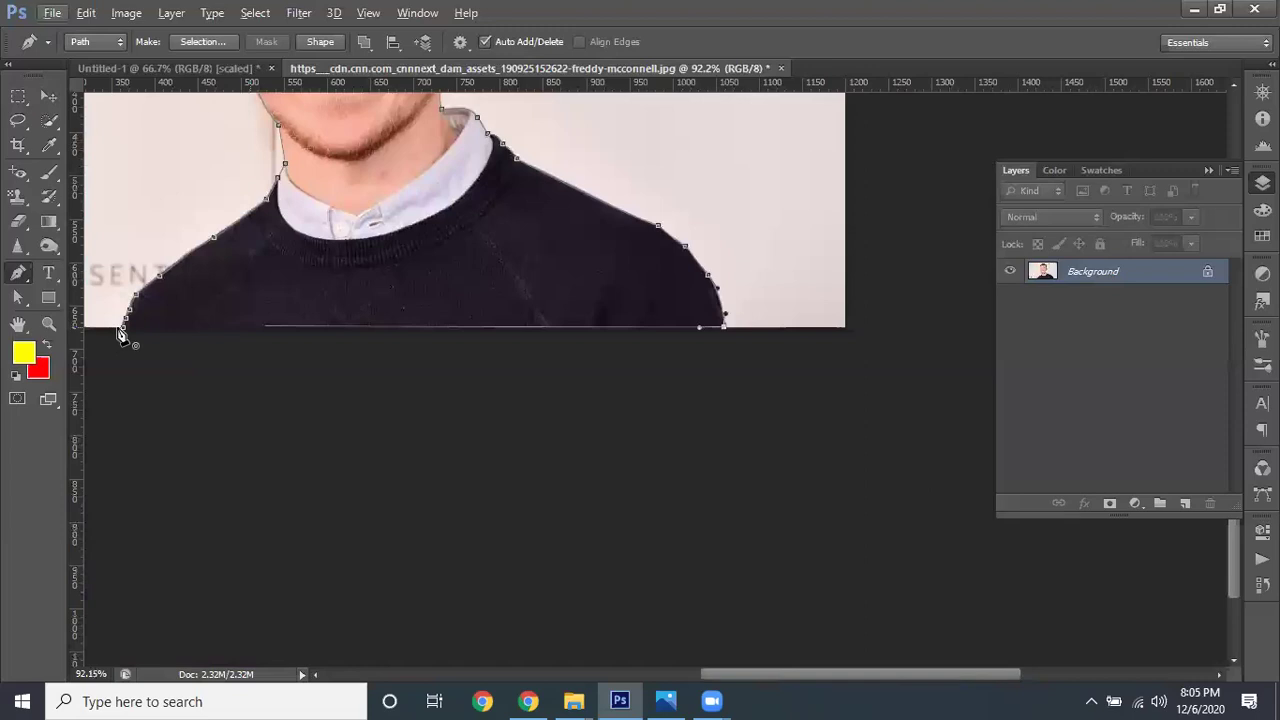
Close the path at its starting anchor and fit the whole image in view (Ctrl+0)
click(725, 329)
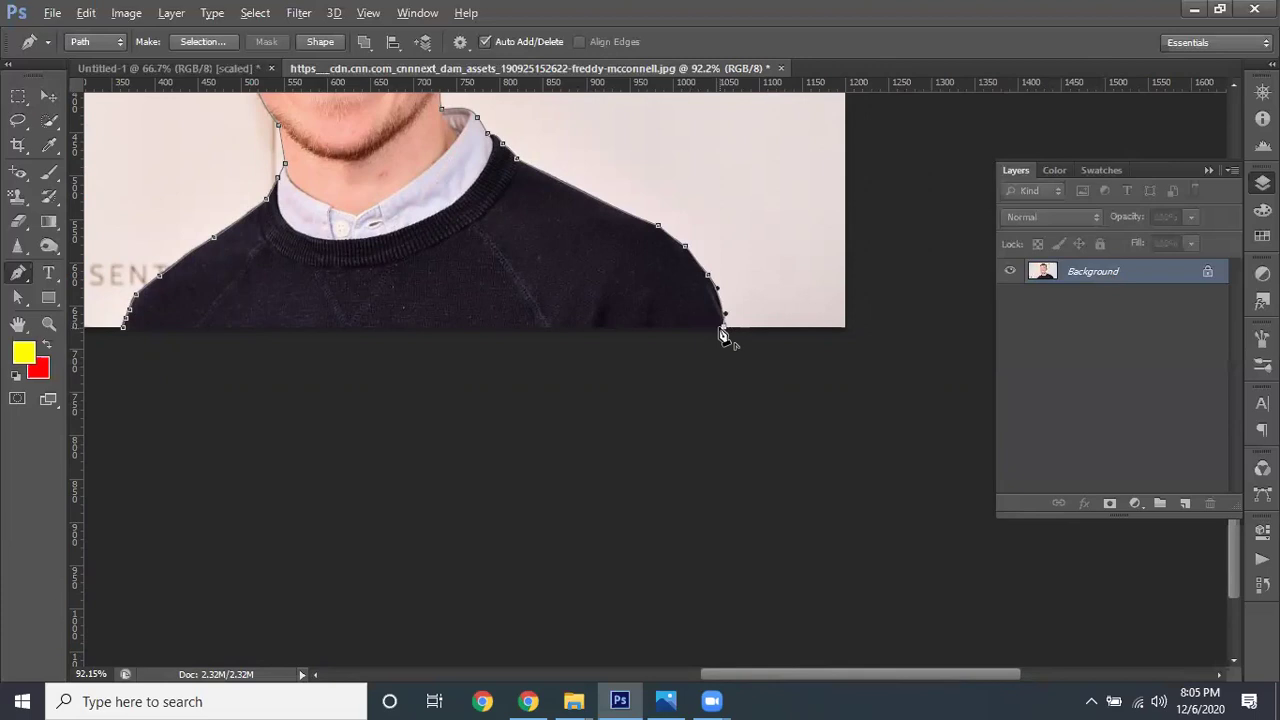
click(124, 330)
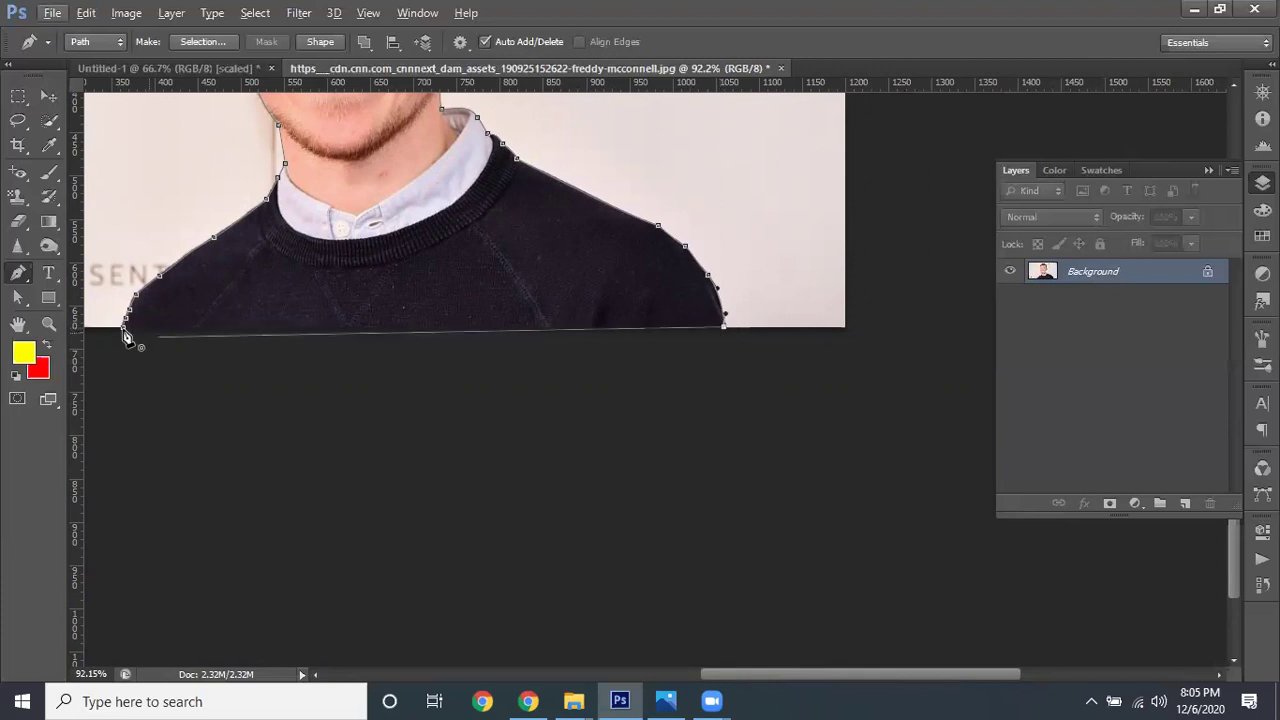
scroll(300, 330, up, 2)
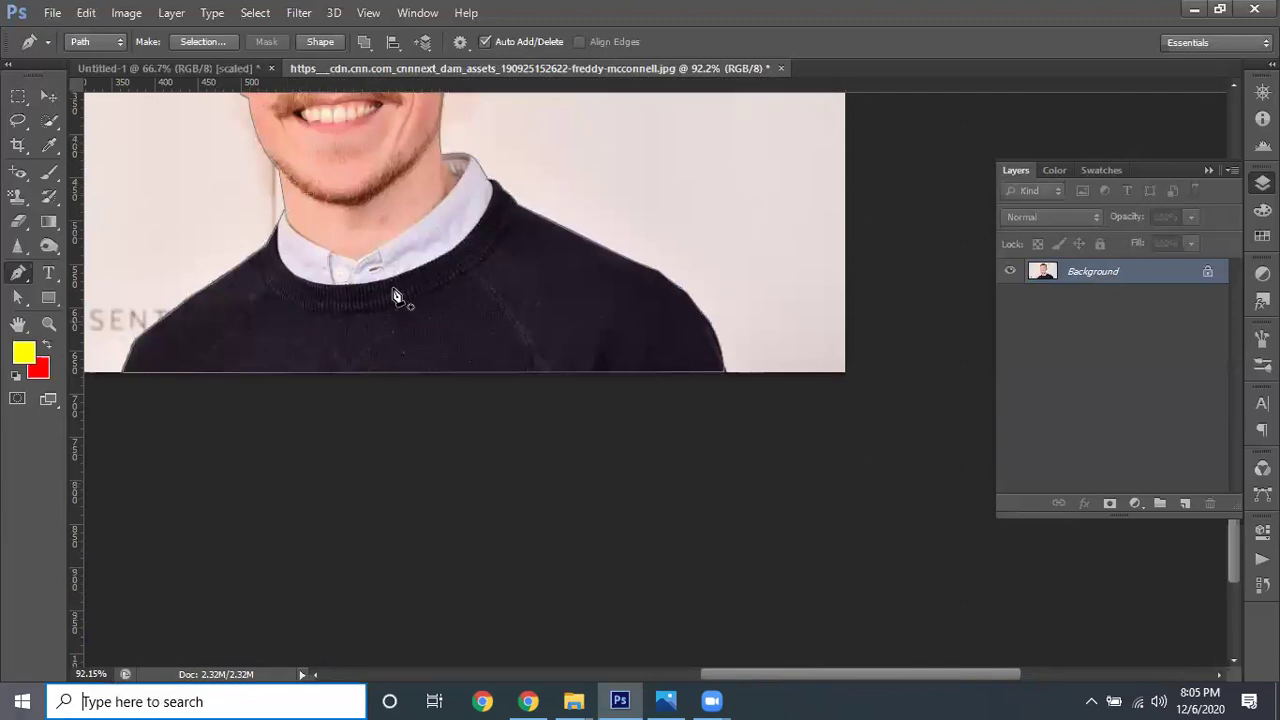
key(ctrl+0)
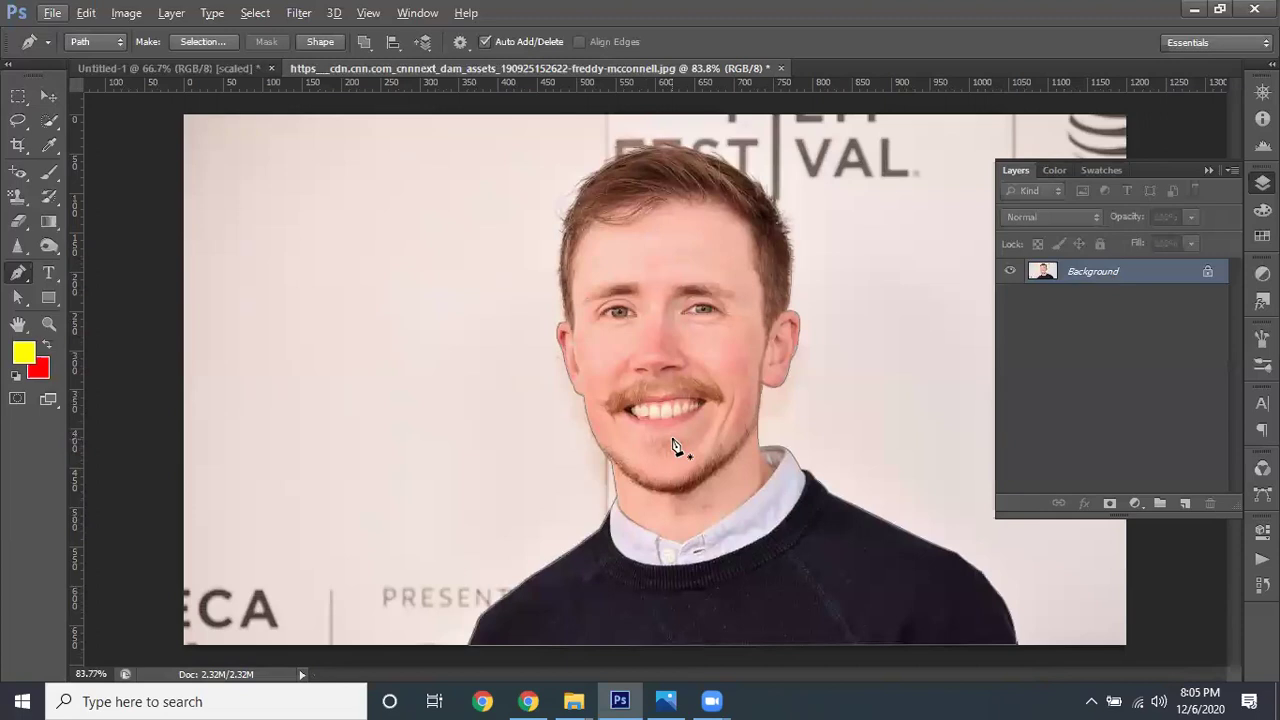
scroll(674, 445, down, 2)
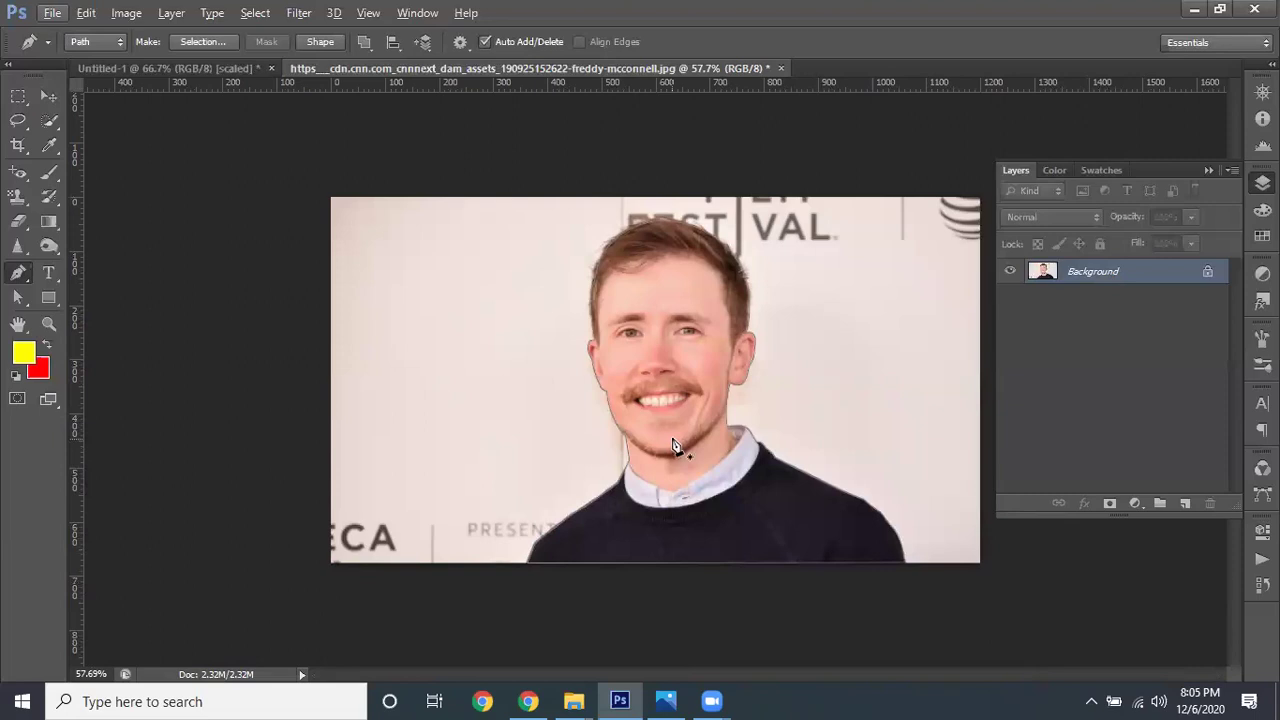
Load the man's outline as a selection, then test moving it and a yellow fill, undoing both
key(ctrl+Return)
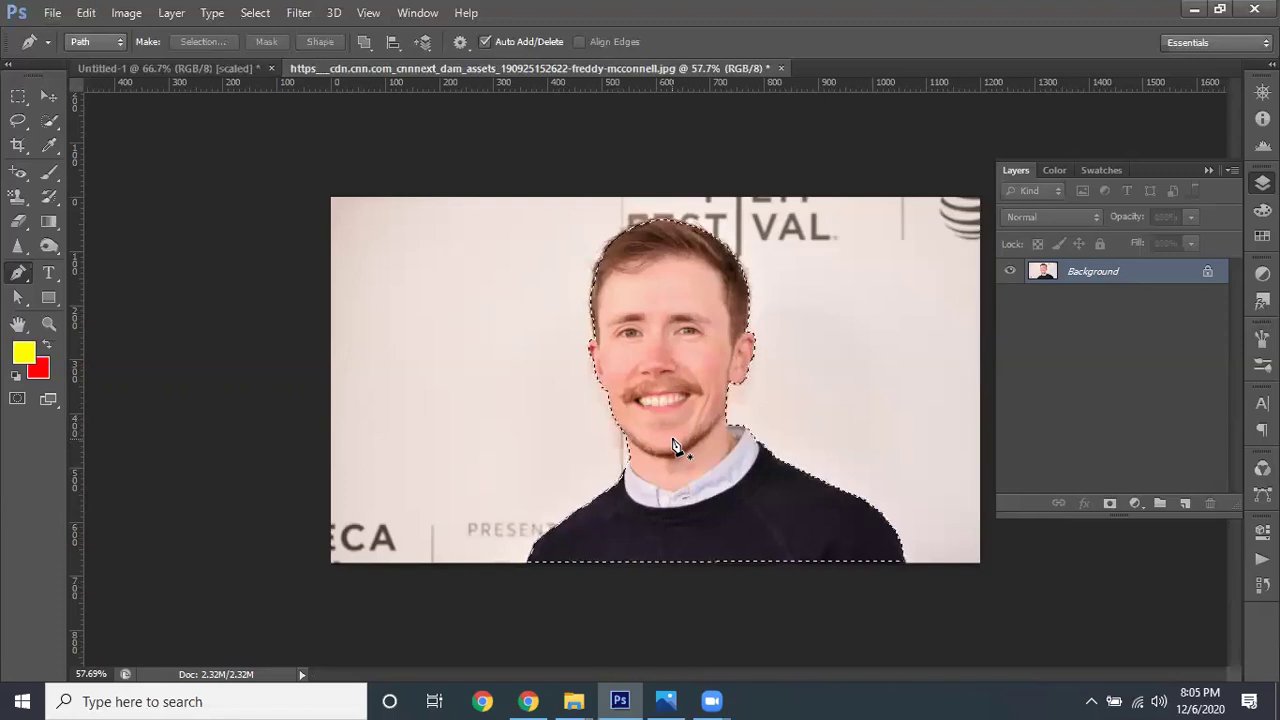
click(47, 95)
drag(455, 343, 223, 327)
key(ctrl+z)
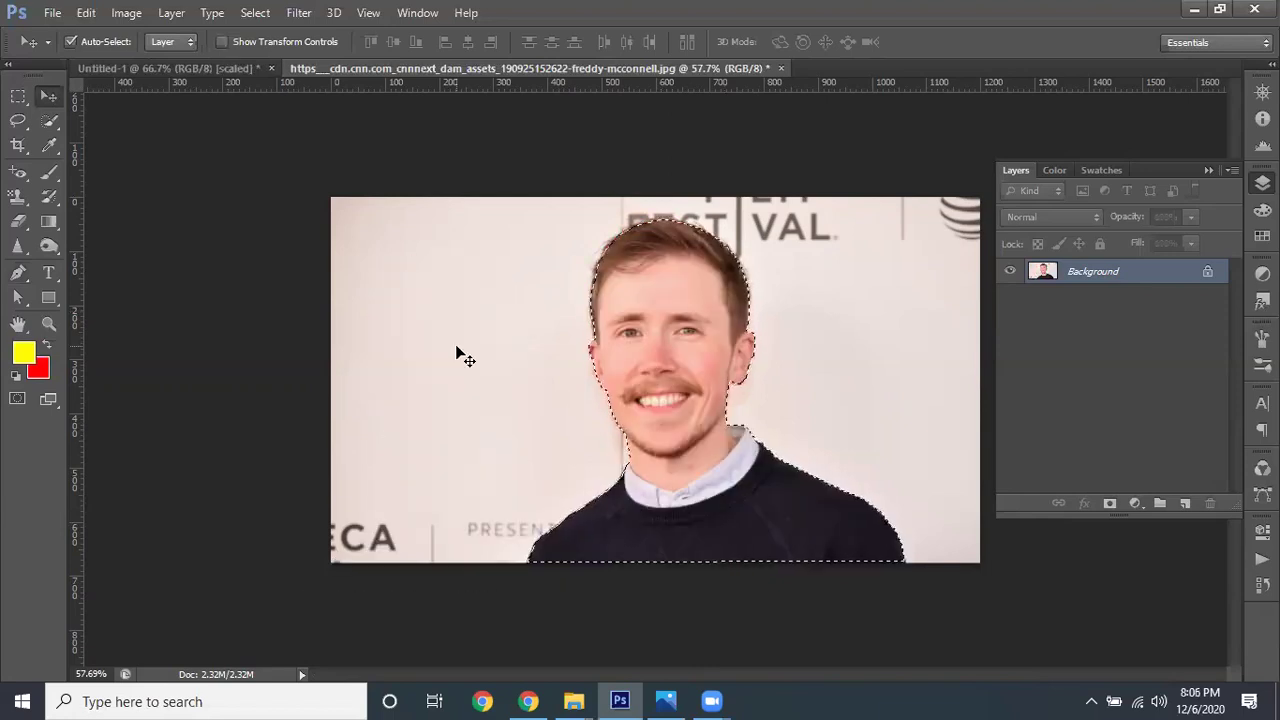
key(alt+BackSpace)
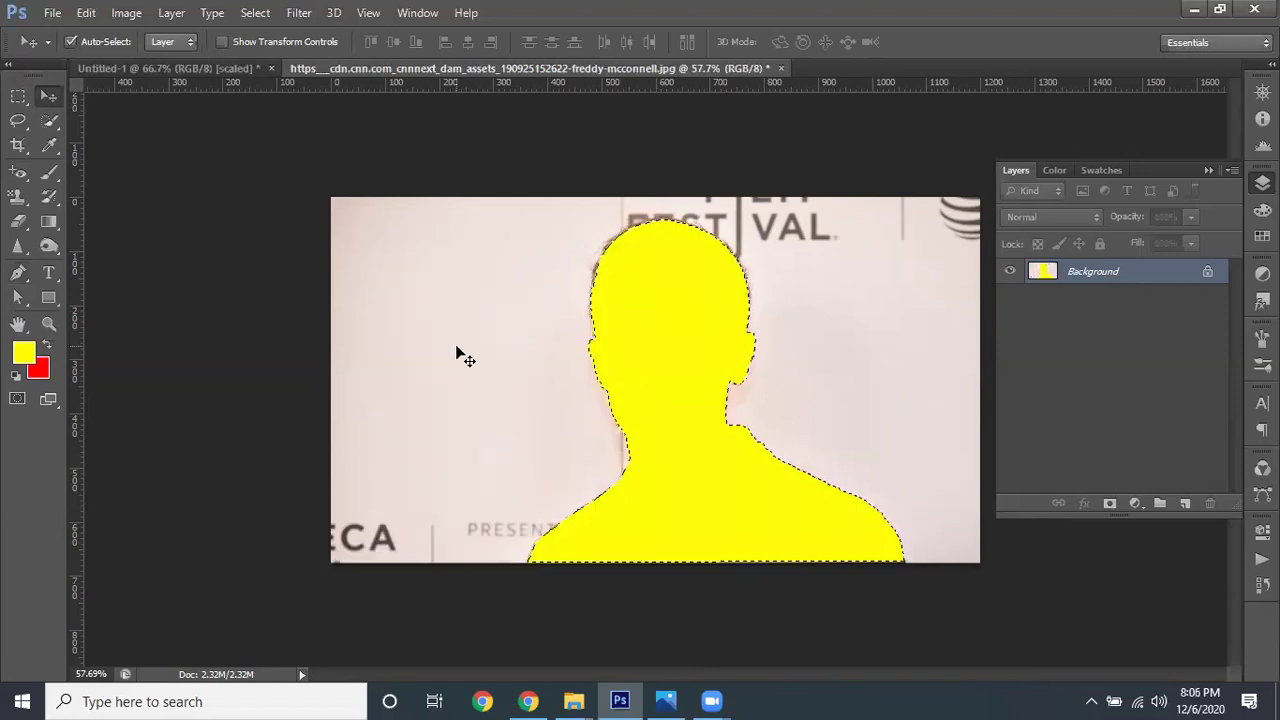
key(ctrl+z)
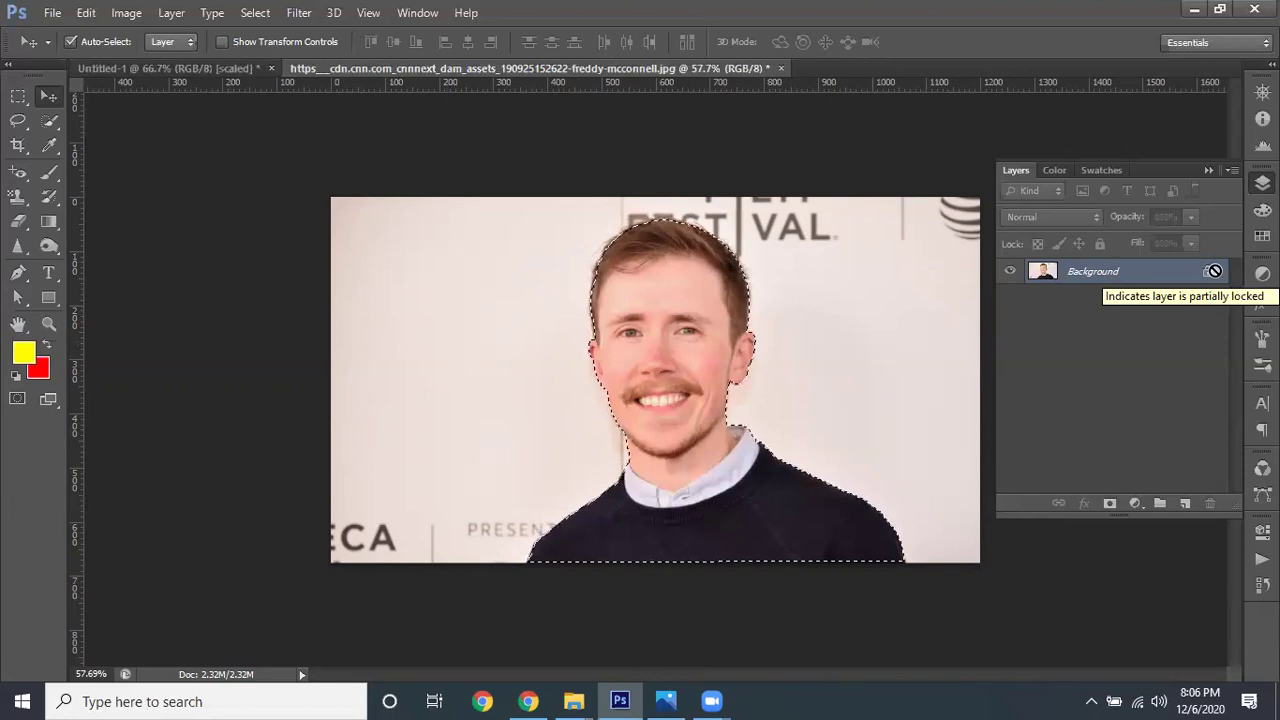
Copy the selected man to Layer 1, check it with Background hidden, and undo a test move
key(ctrl+j)
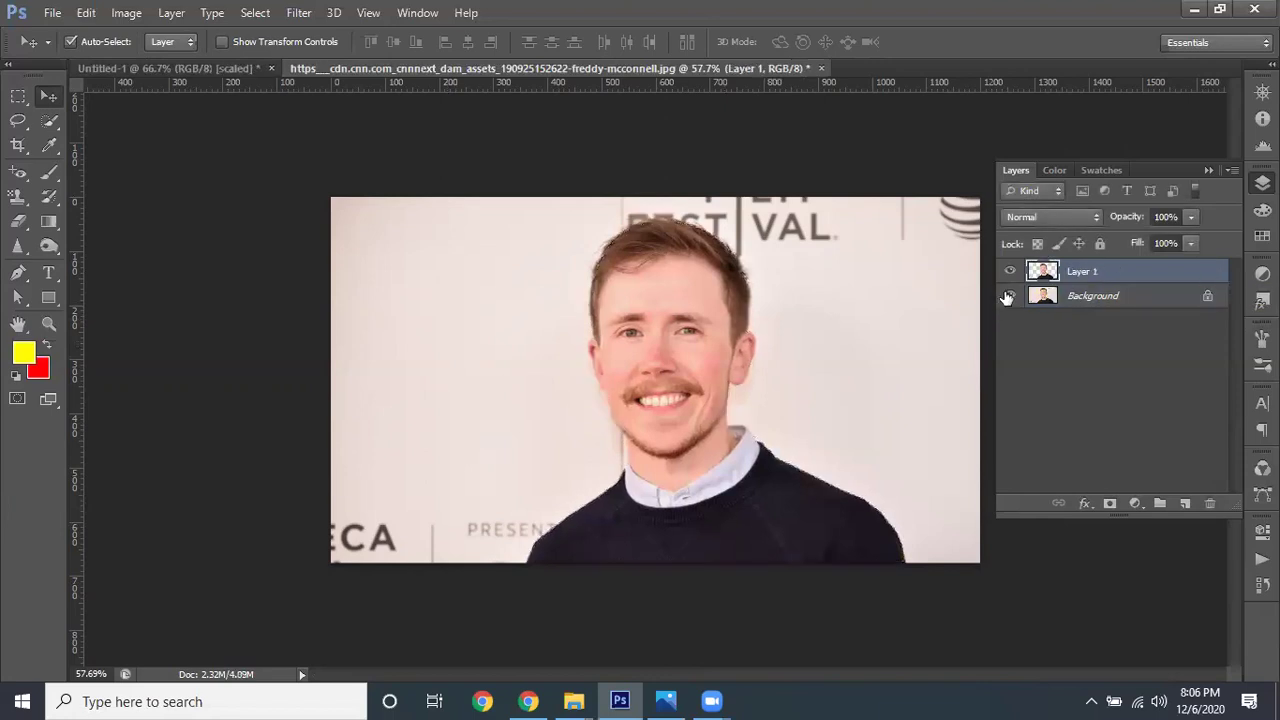
click(1010, 295)
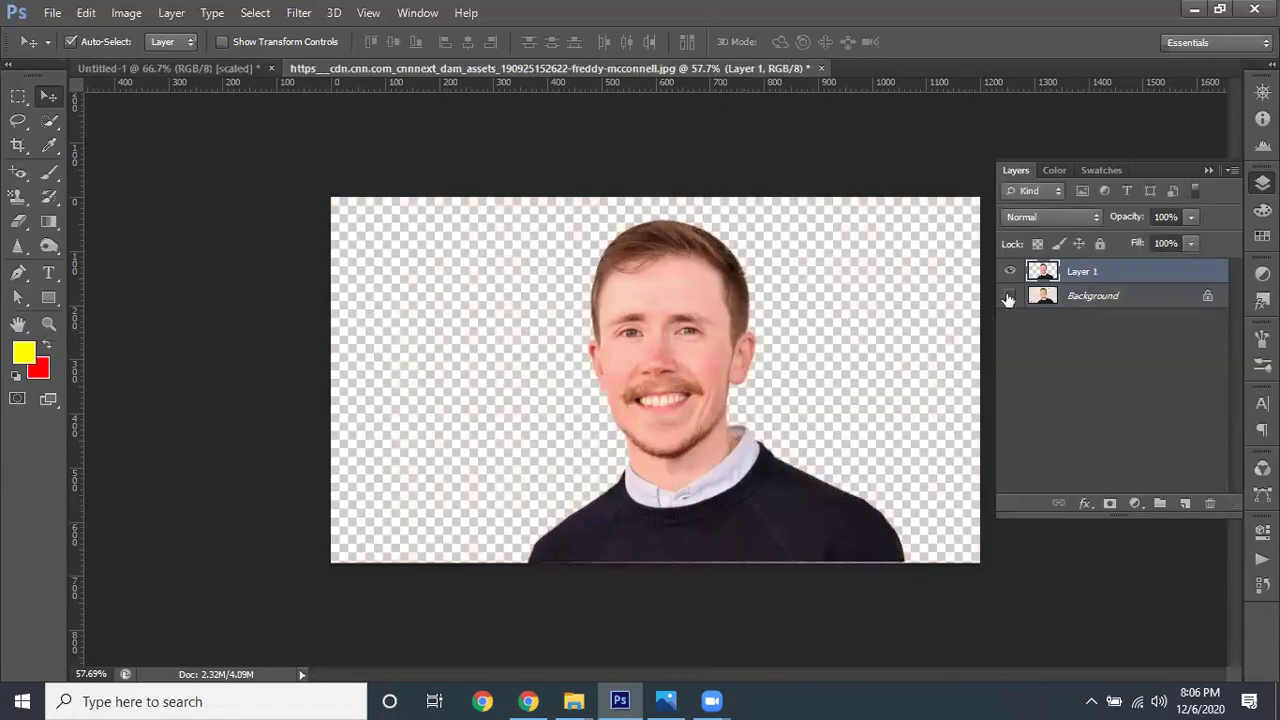
click(1010, 295)
drag(700, 364, 517, 366)
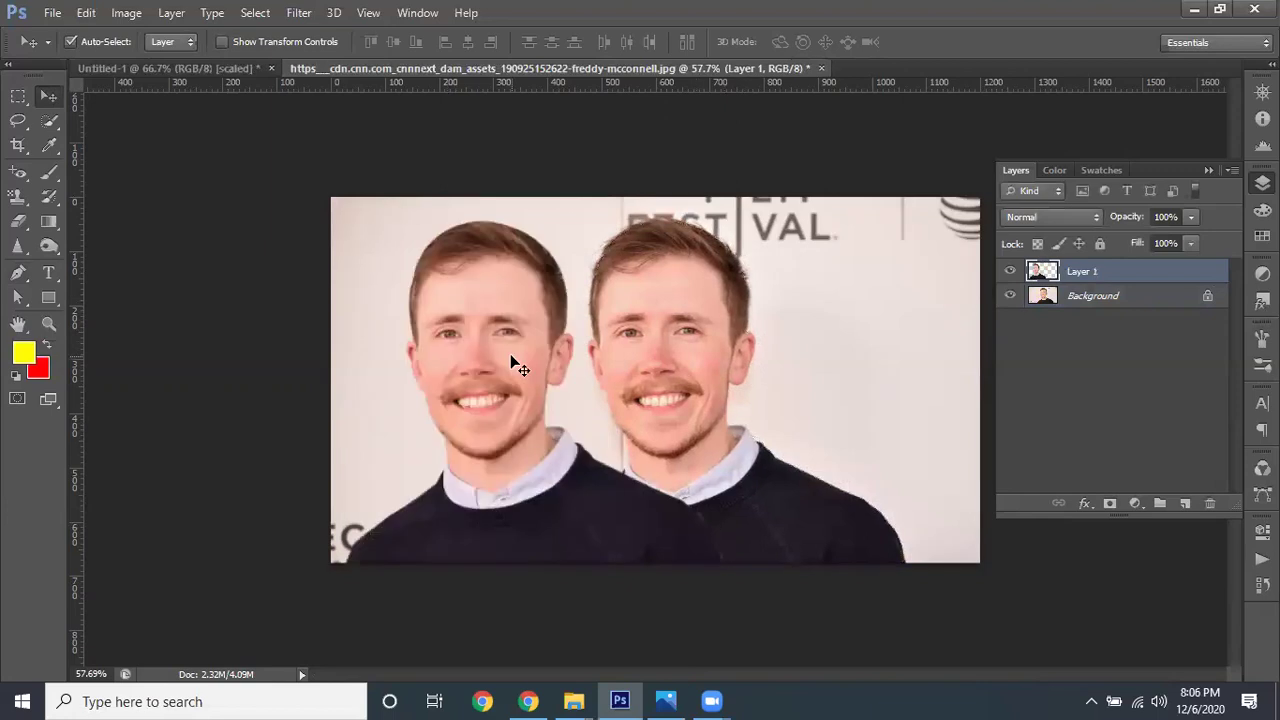
key(ctrl+z)
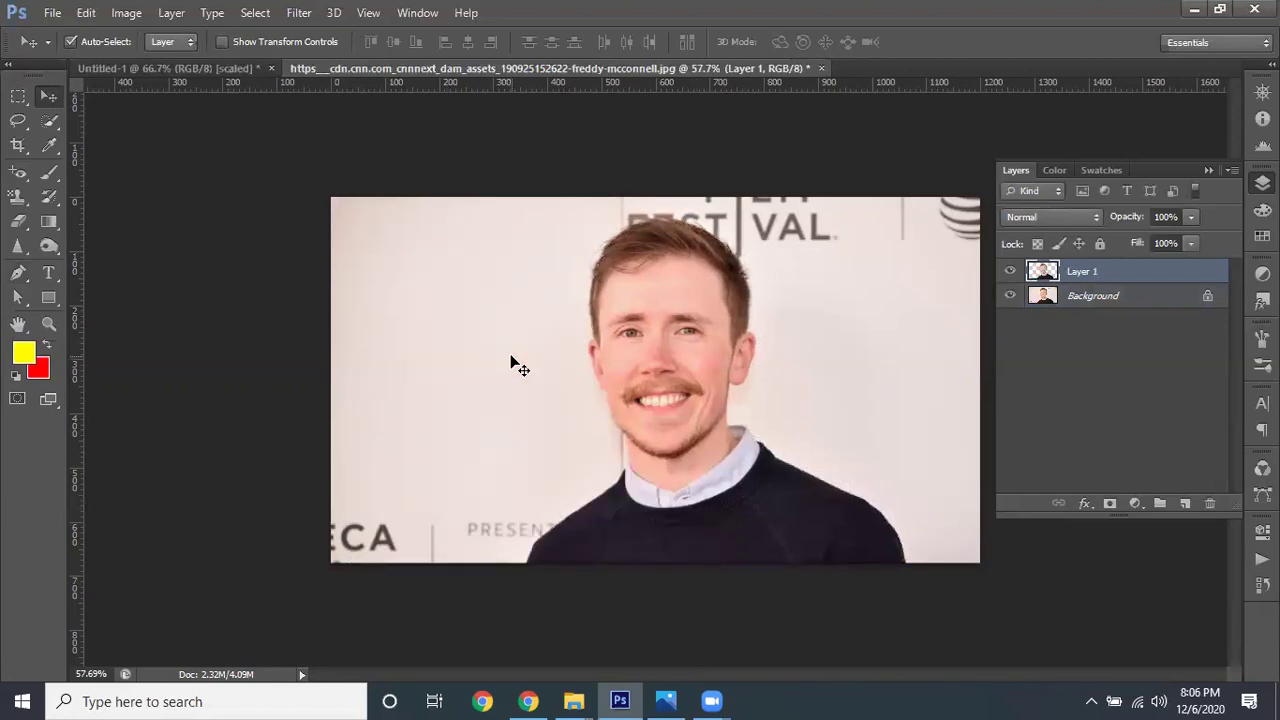
Undo Layer 1 and deselect, leaving only the Background portrait
key(ctrl+z)
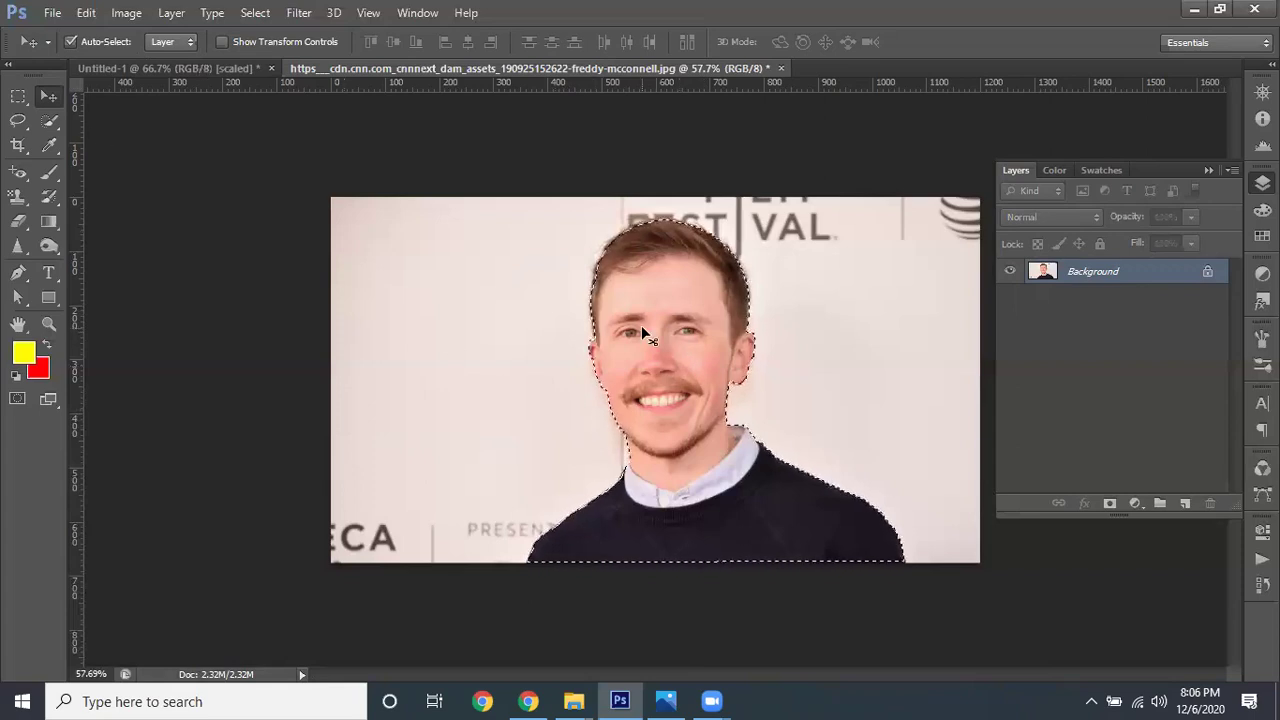
key(ctrl+d)
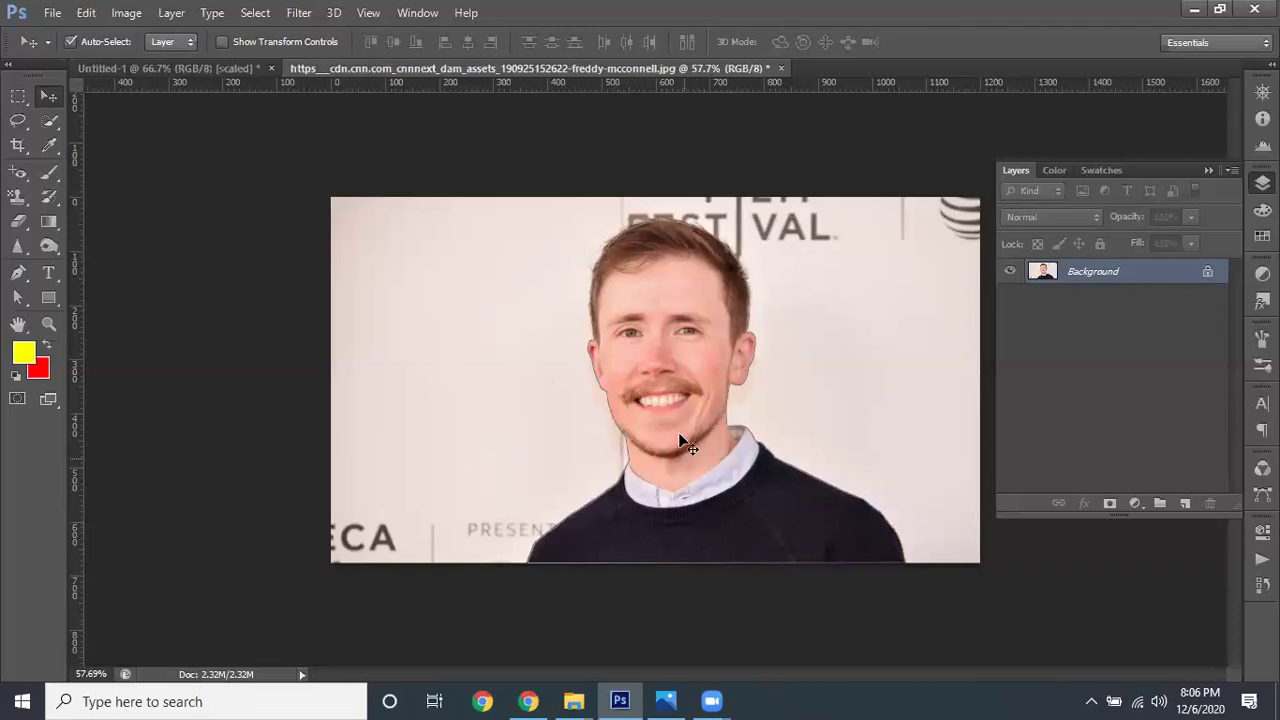
Preview Make Selection's feather setting without applying it, then load the man's path as a selection
click(18, 272)
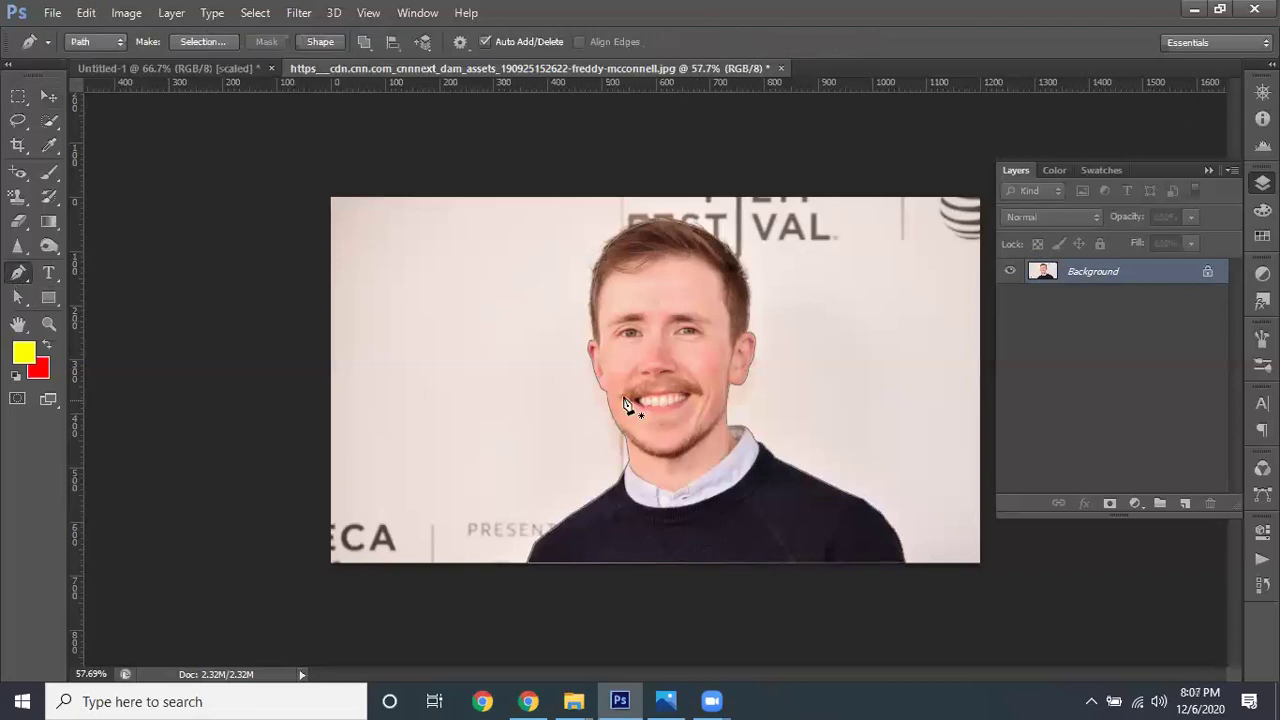
right_click(680, 360)
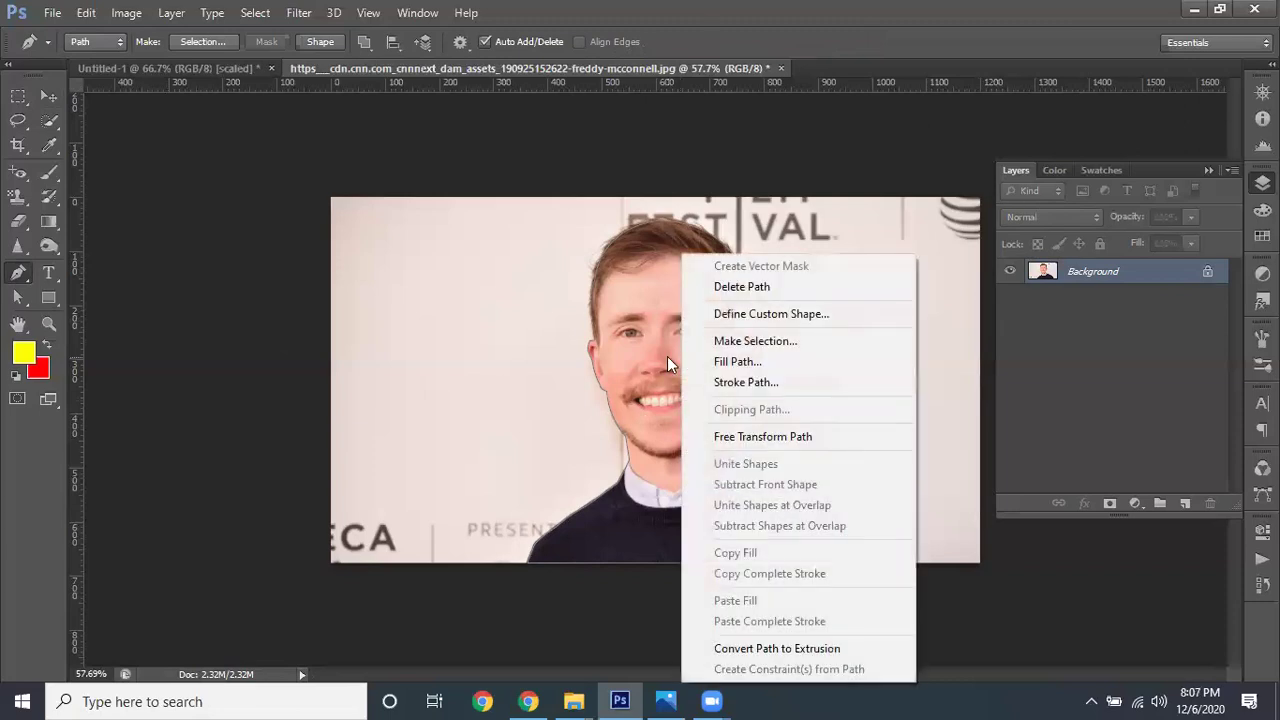
click(757, 341)
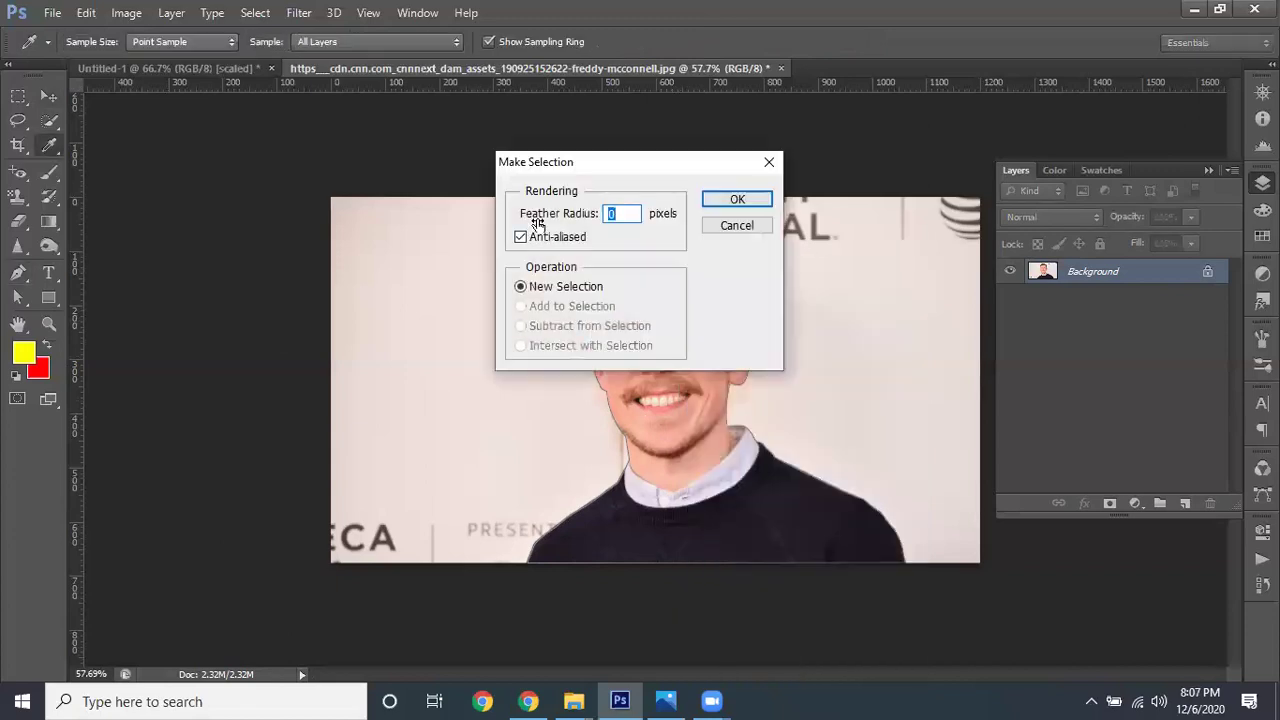
drag(534, 219, 564, 223)
click(746, 231)
key(ctrl+Return)
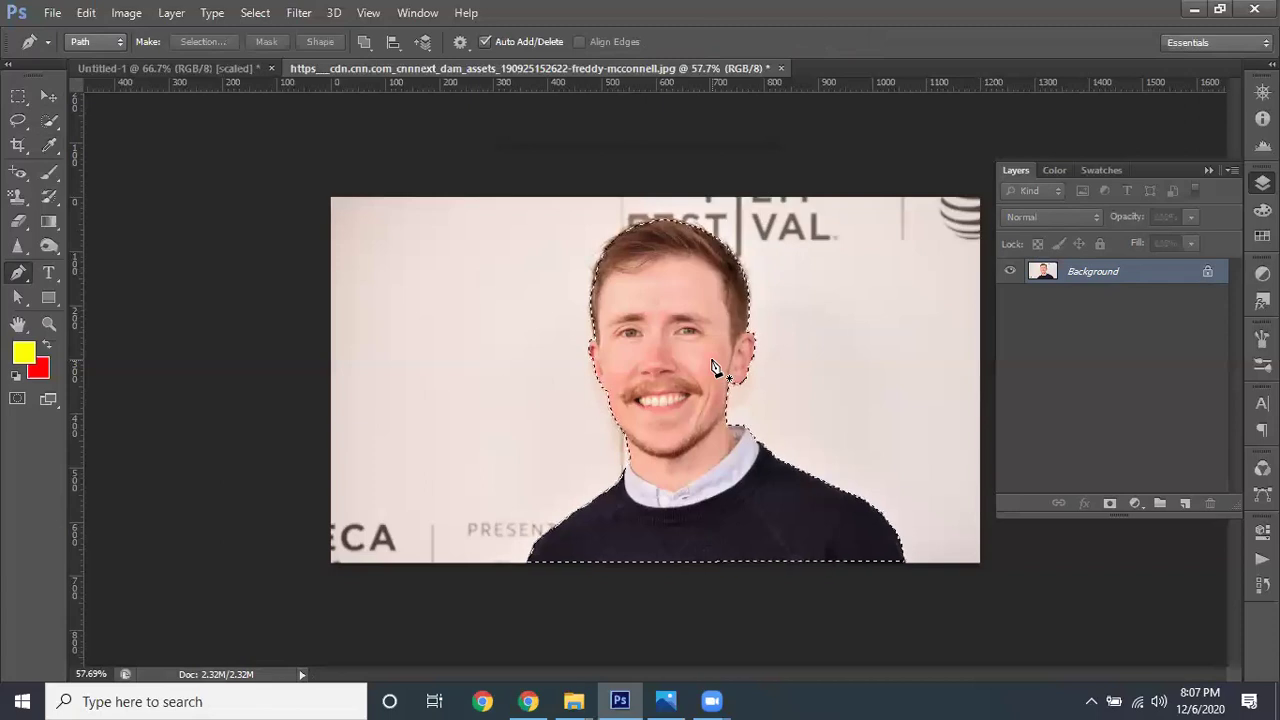
In Refine Edge, leave Smooth at 0 and set Feather to 1.6 px
click(285, 13)
click(285, 13)
click(257, 14)
click(294, 202)
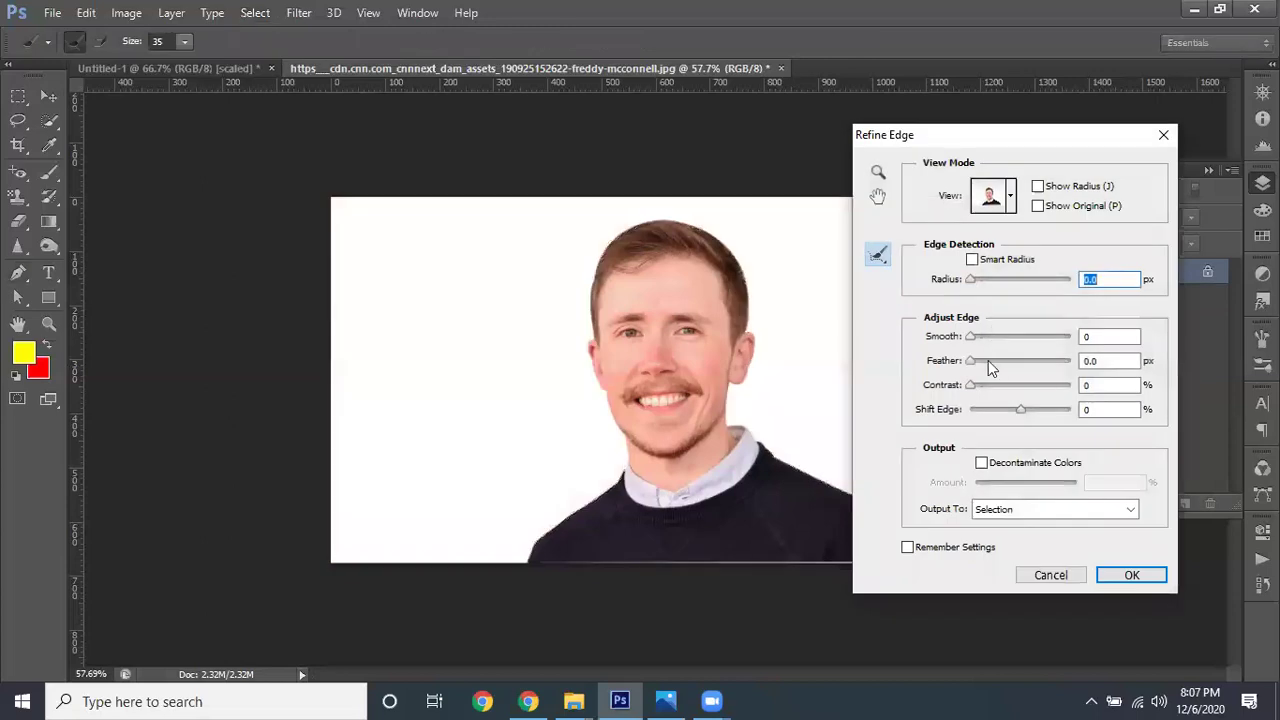
drag(970, 338, 1001, 338)
mouse_move(980, 362)
mouse_down()
mouse_move(972, 370)
mouse_move(1022, 364)
mouse_up()
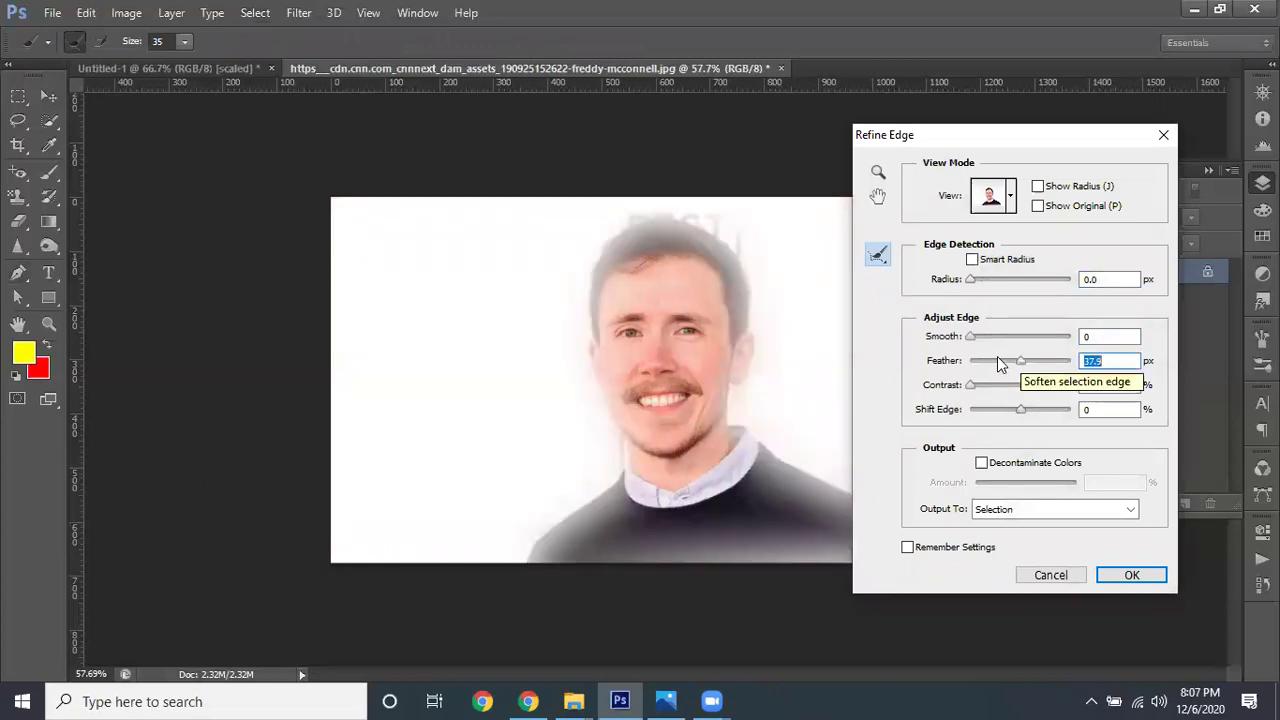
drag(997, 360, 990, 362)
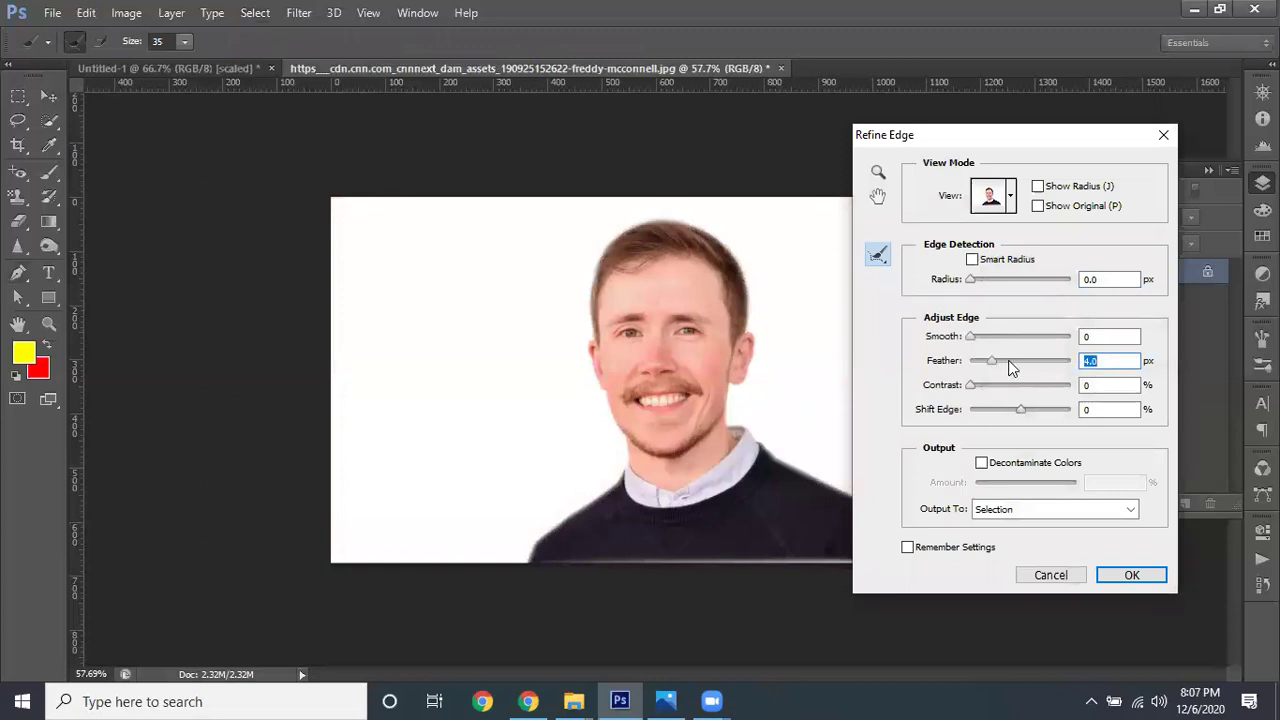
click(1012, 366)
drag(988, 368, 980, 370)
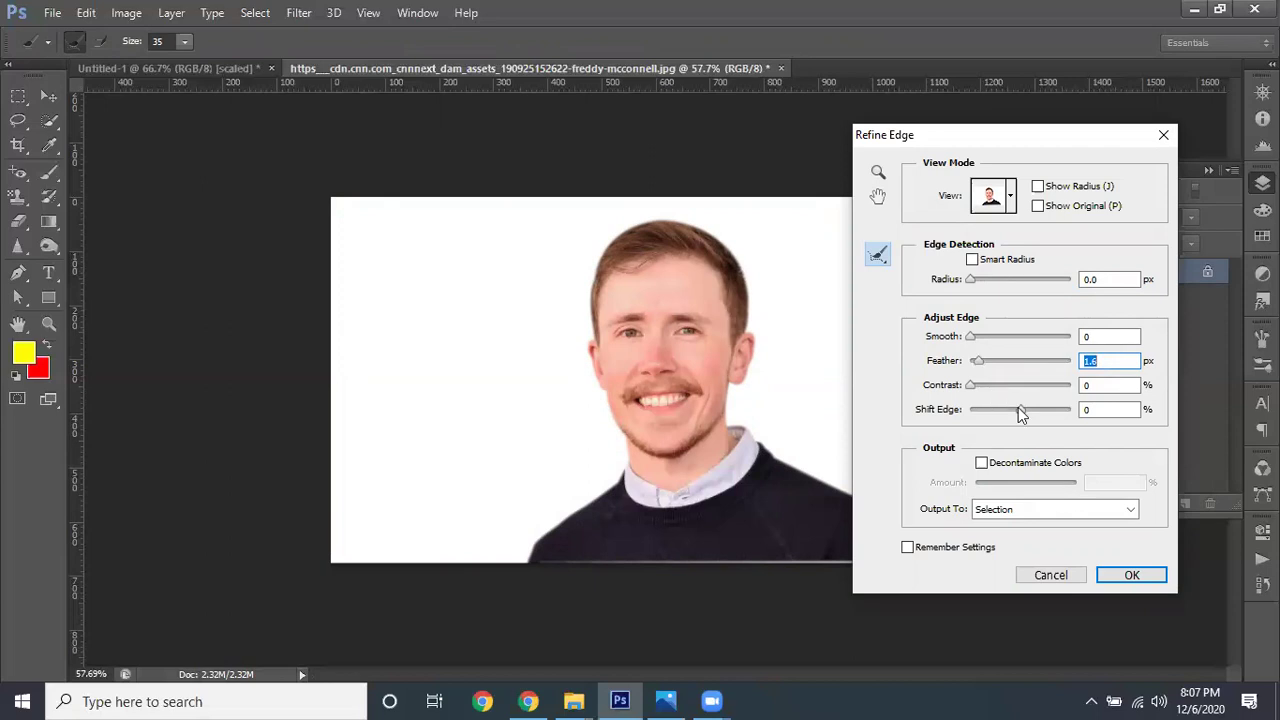
Set Shift Edge to -12%, output the cut-out to a new layer, and test moving it
drag(1012, 410, 998, 410)
click(975, 387)
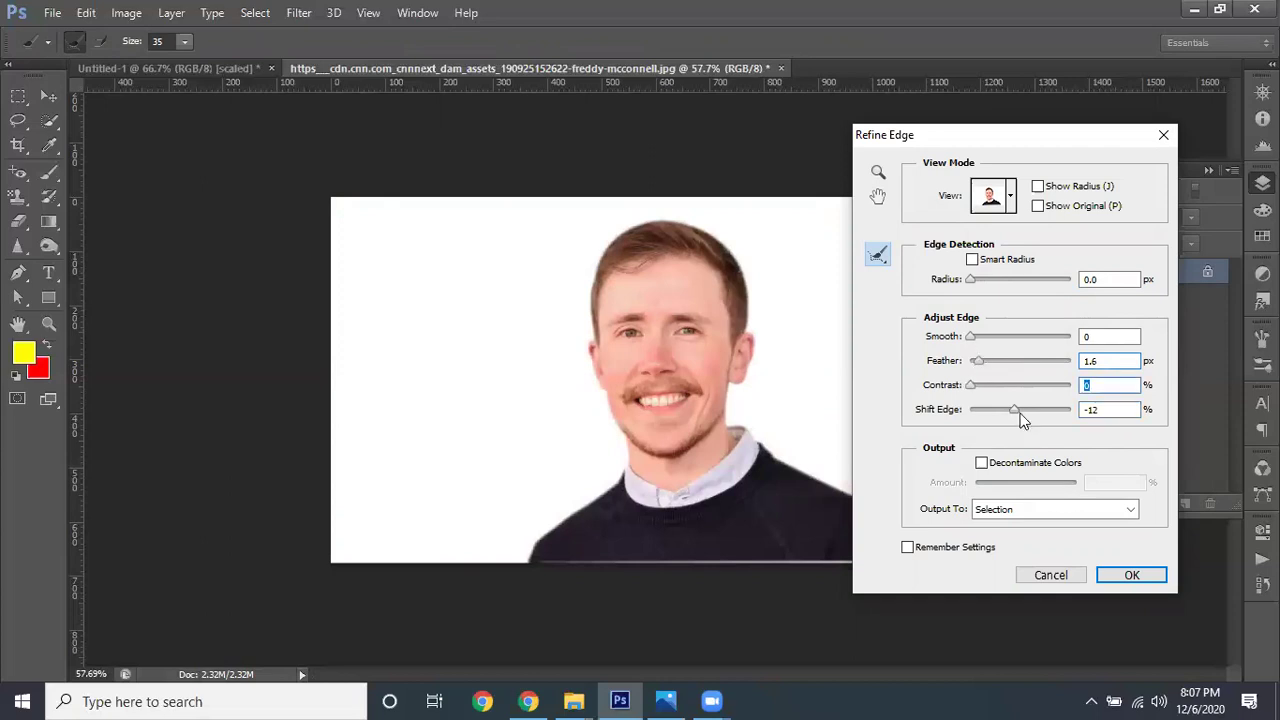
click(1010, 510)
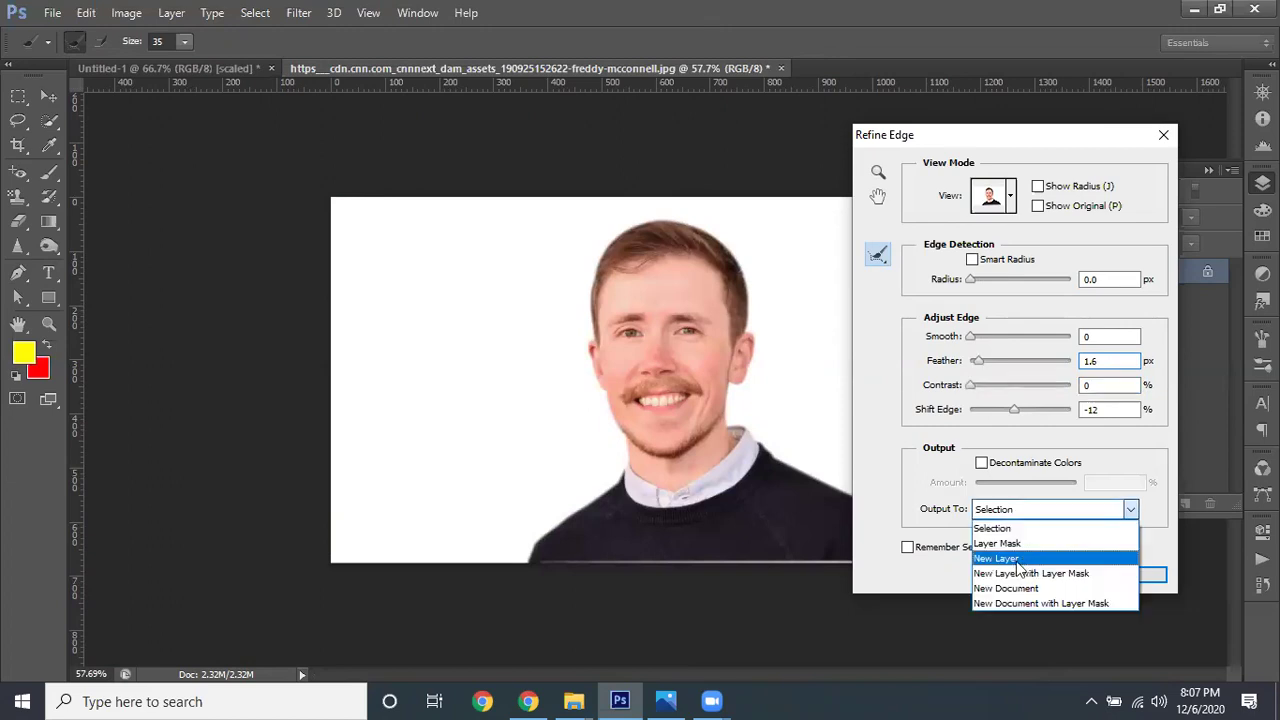
click(1103, 560)
click(1124, 578)
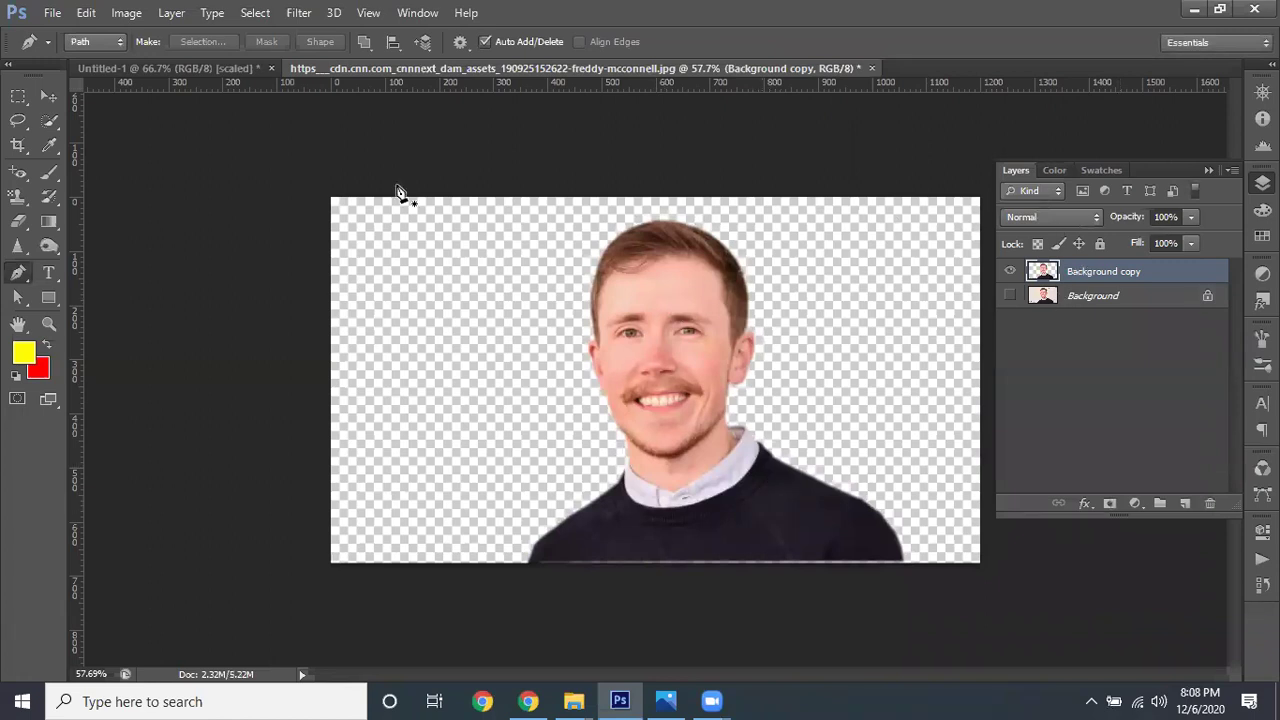
drag(686, 287, 515, 323)
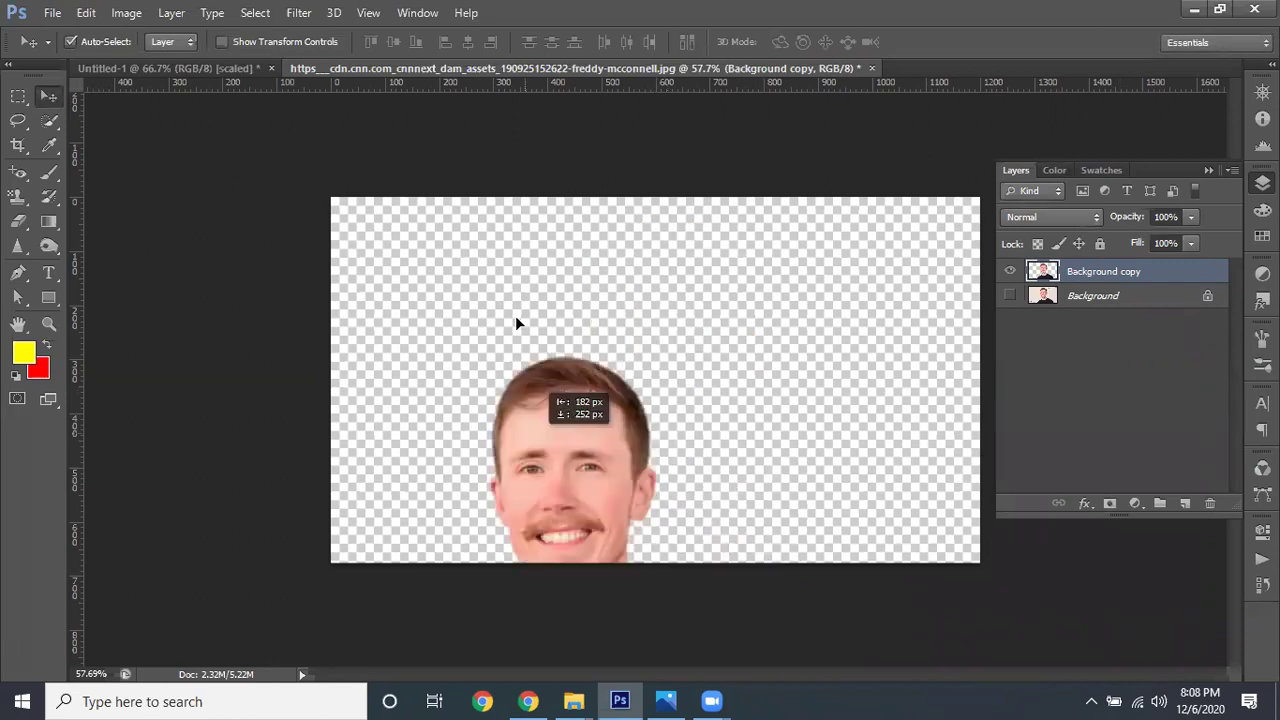
drag(702, 310, 702, 311)
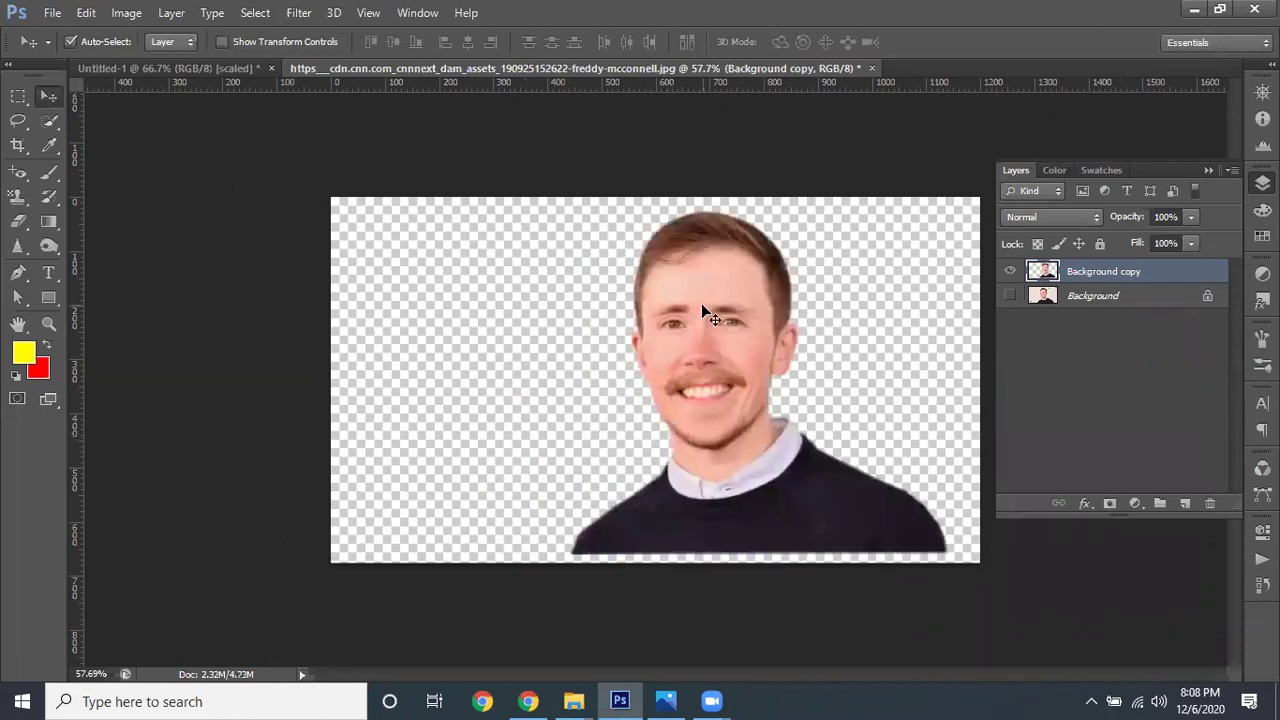
Delete the Background copy layer and reselect the man from his Pen path with a 1.3 px feather
key(Delete)
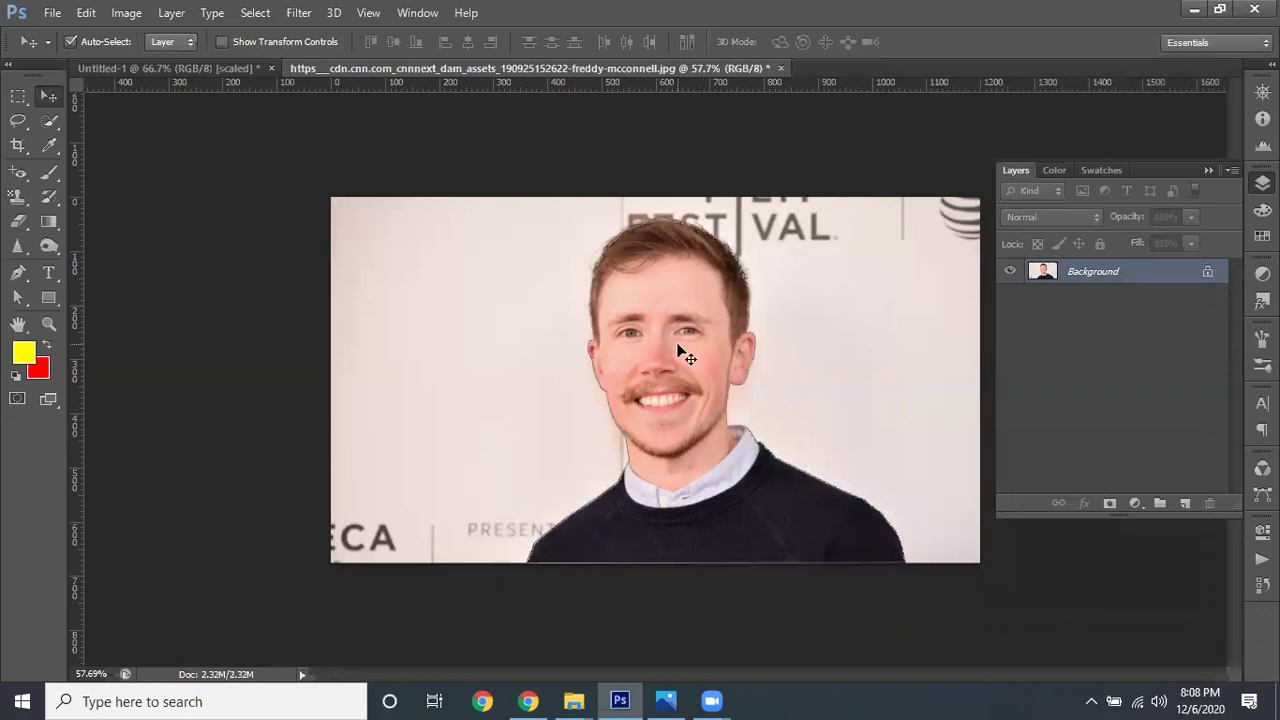
click(20, 273)
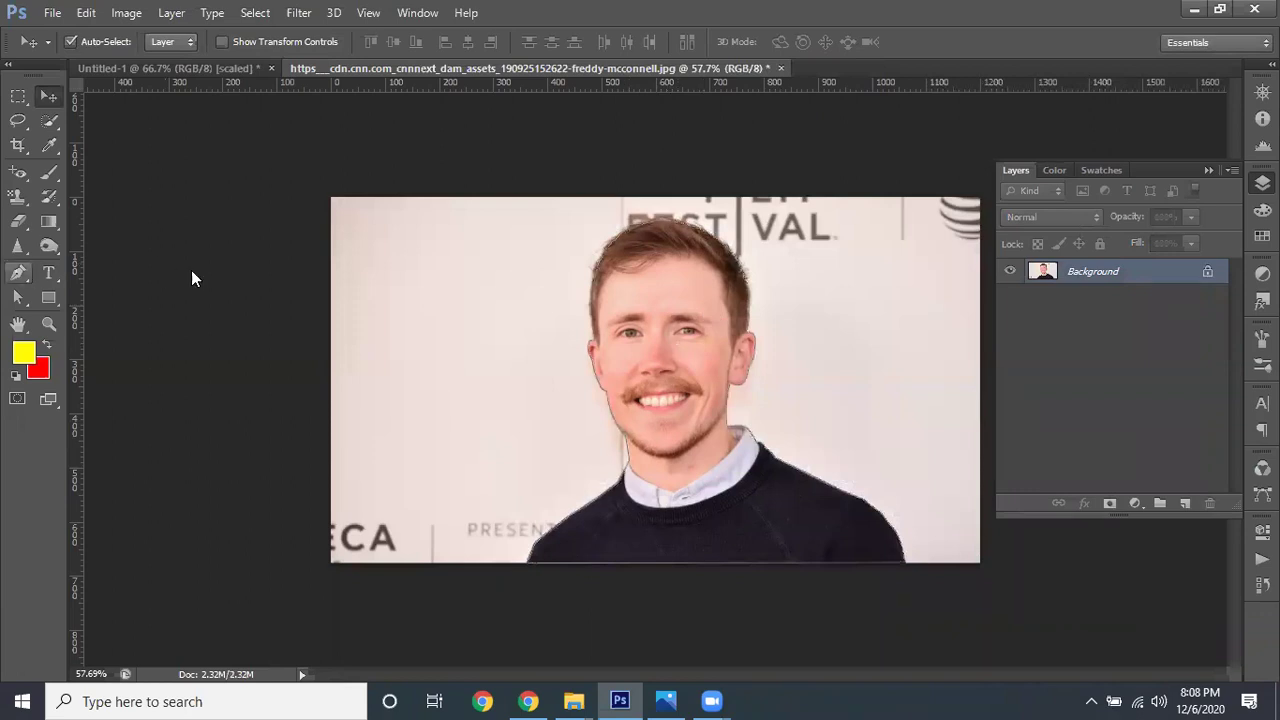
right_click(680, 293)
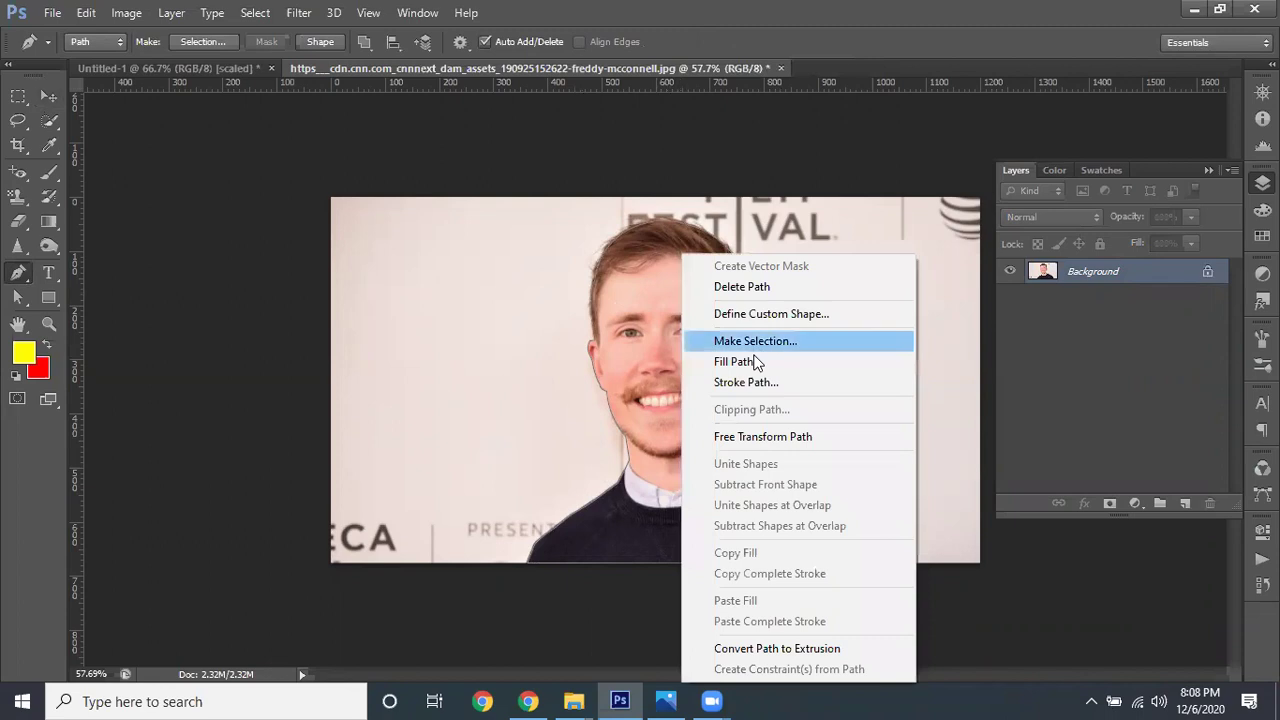
click(755, 342)
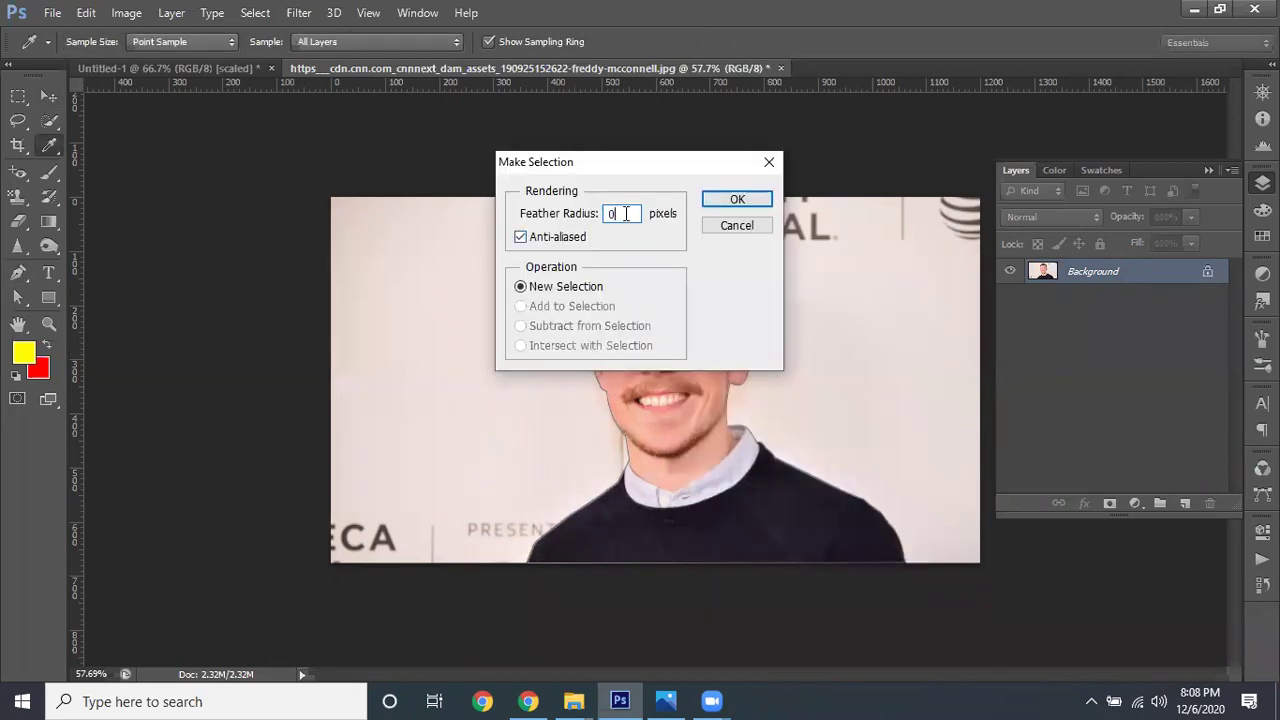
click(737, 199)
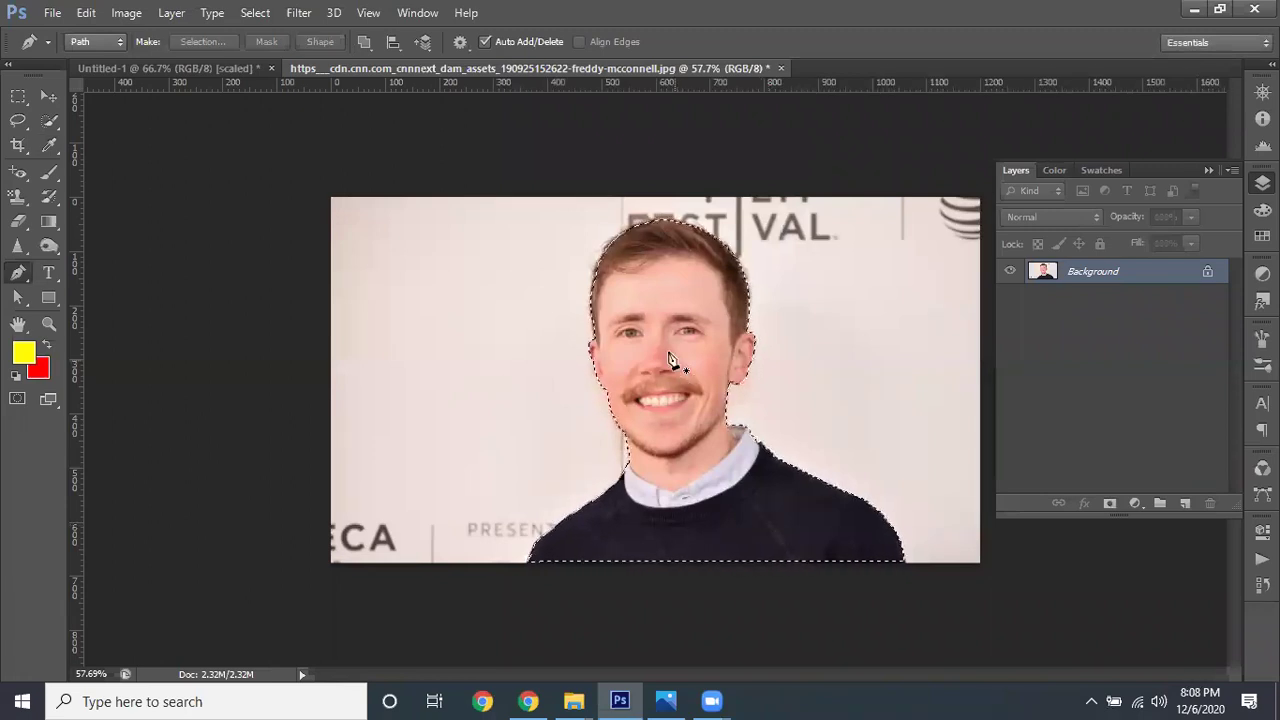
click(48, 96)
Drag the selected man back over his red silhouette to cover it, then deselect
drag(692, 310, 511, 360)
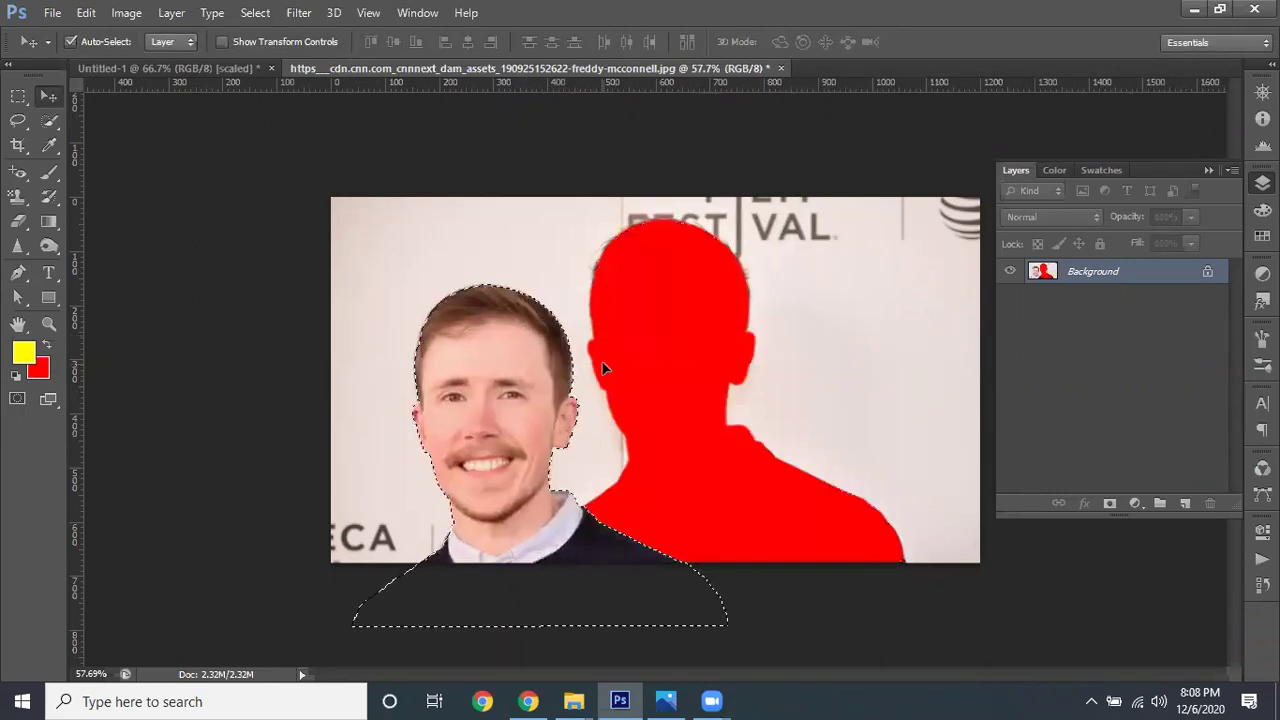
alt+scroll(588, 415, up, 3)
alt+scroll(877, 385, up, 2)
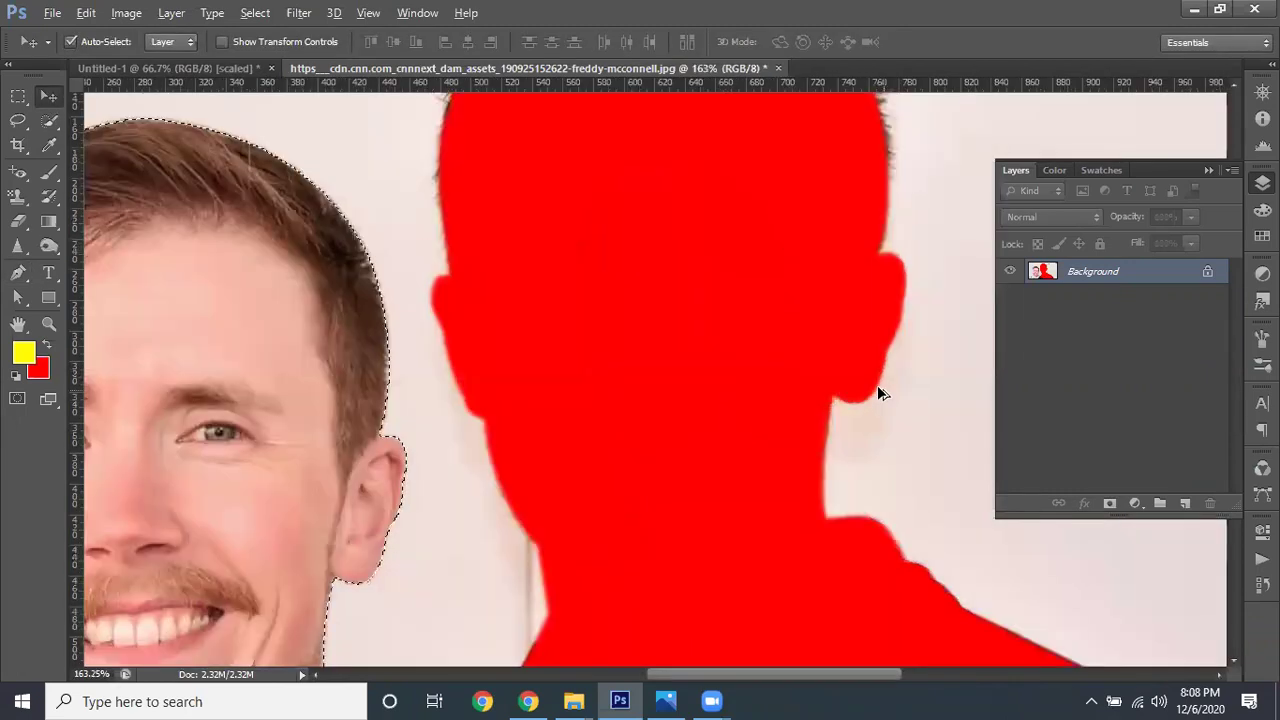
alt+scroll(735, 416, down, 1)
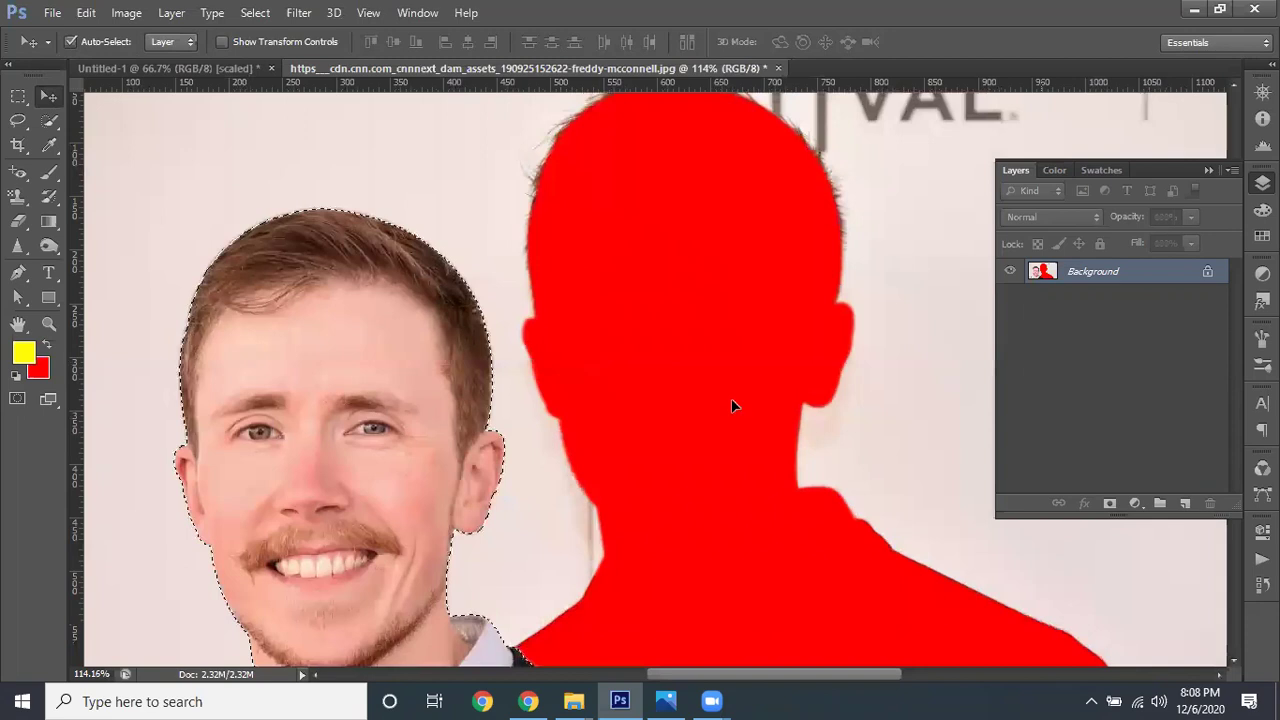
alt+scroll(657, 342, down, 3)
drag(658, 343, 658, 343)
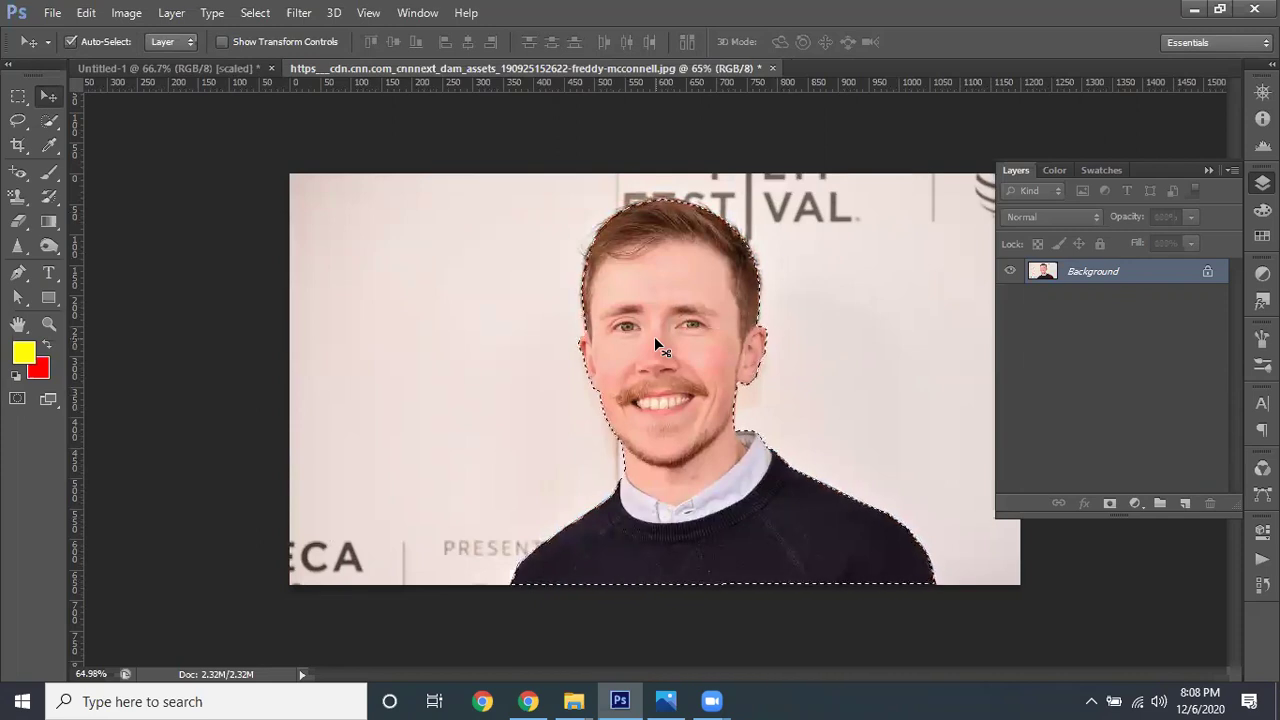
key(ctrl+d)
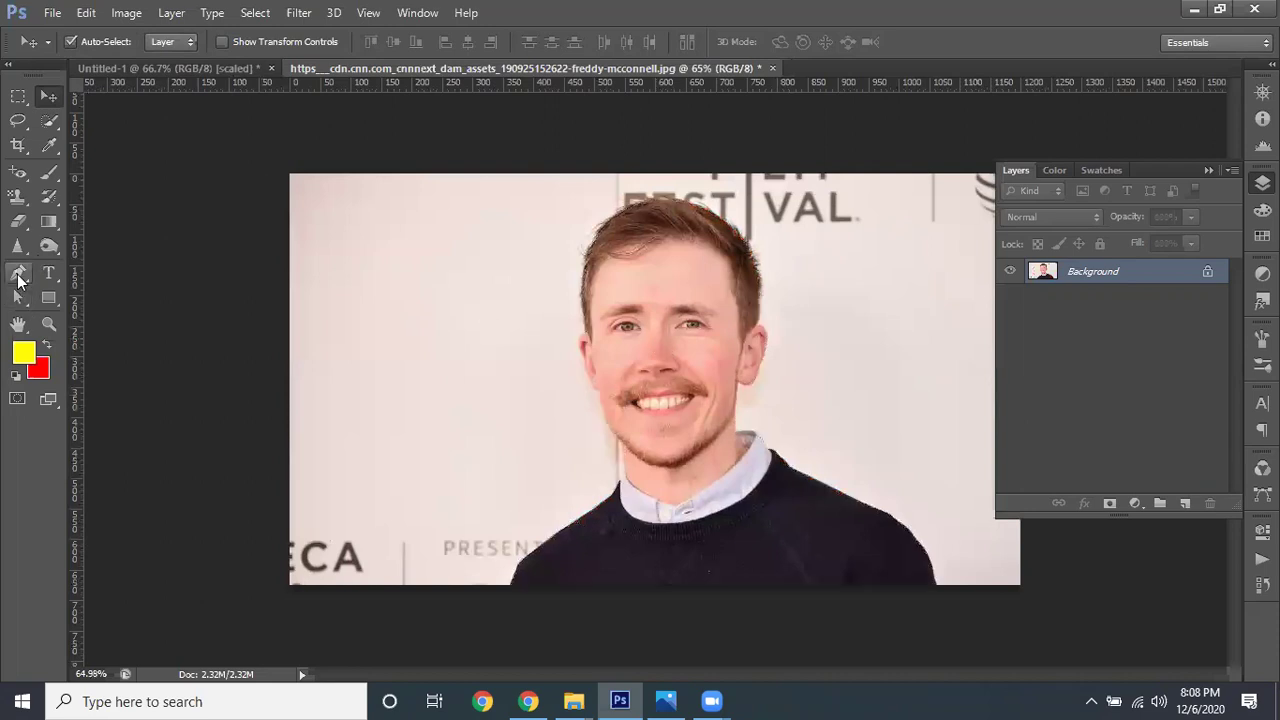
With the Pen in Shape mode, draw a closed, notched yellow shape left of the face reaching the nose
click(19, 273)
click(90, 43)
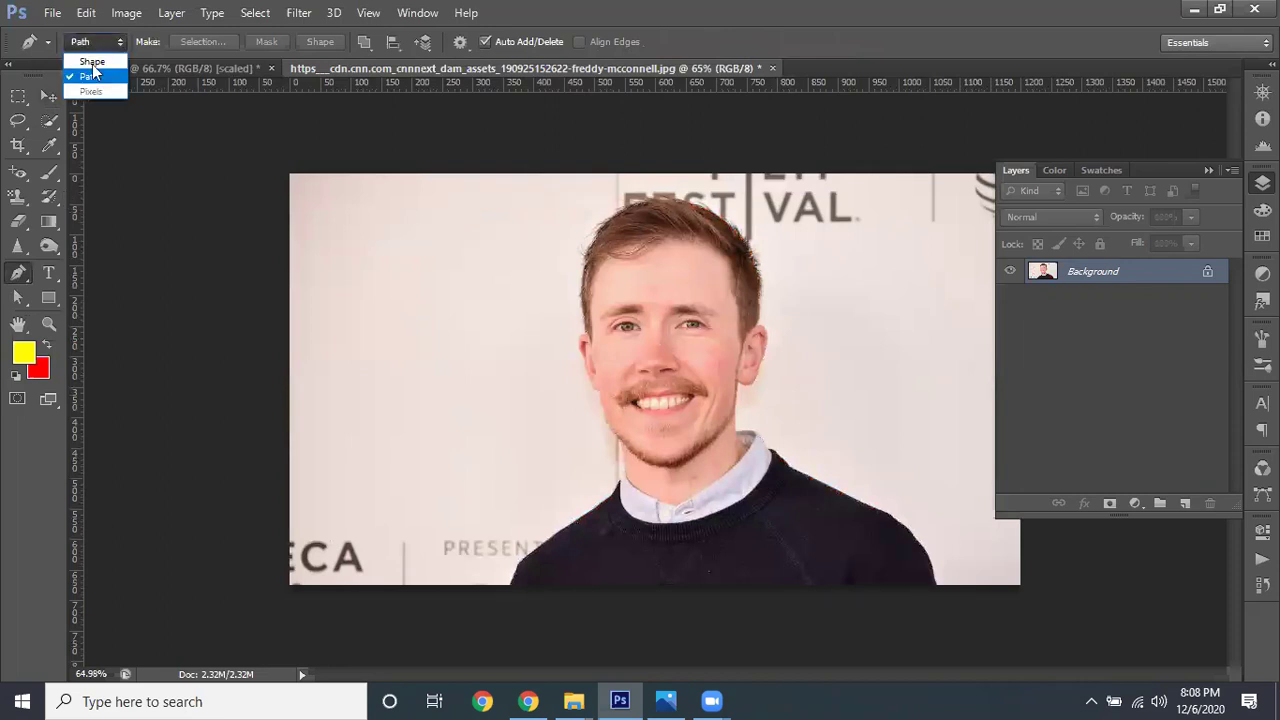
click(82, 57)
drag(421, 395, 411, 299)
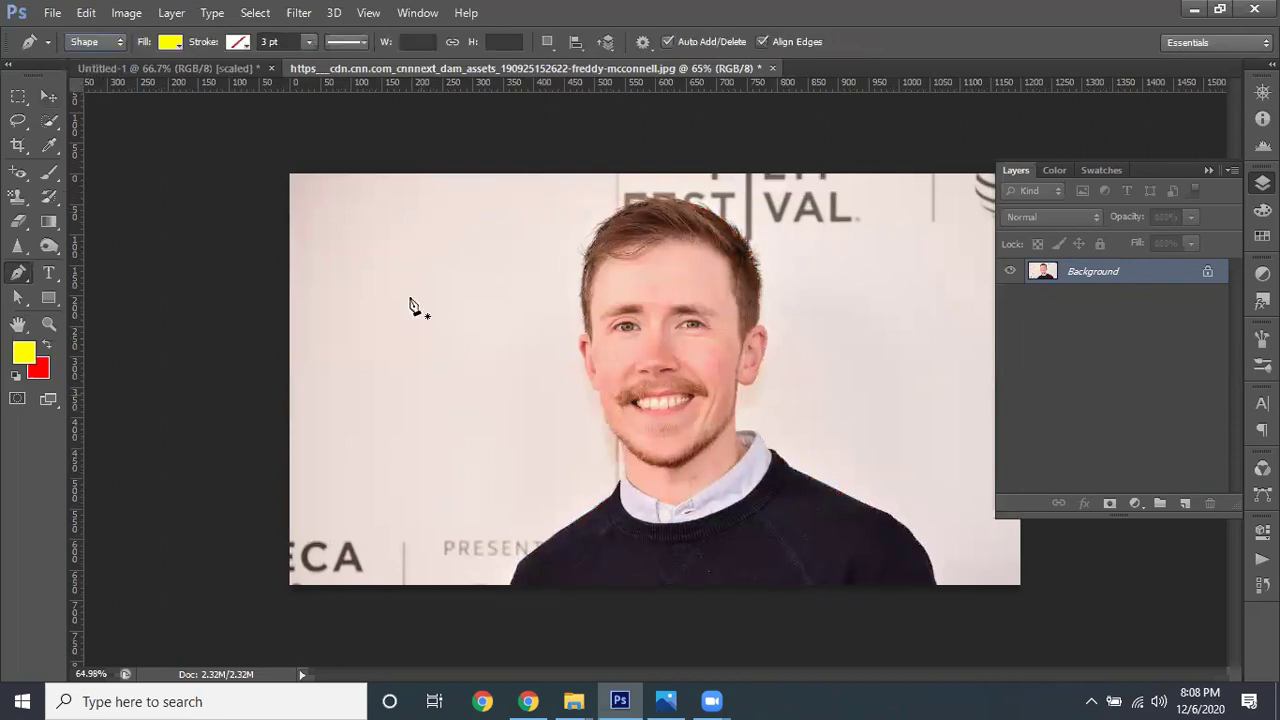
click(495, 241)
click(593, 220)
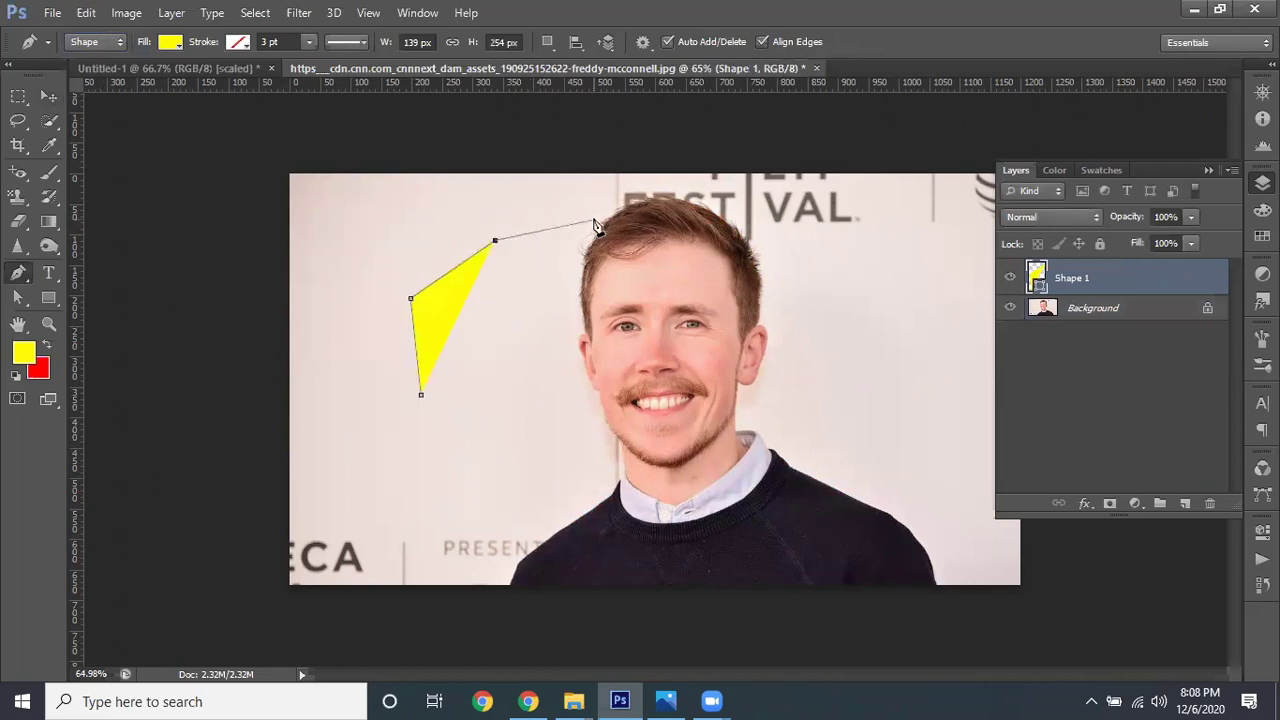
click(563, 391)
drag(608, 413, 525, 494)
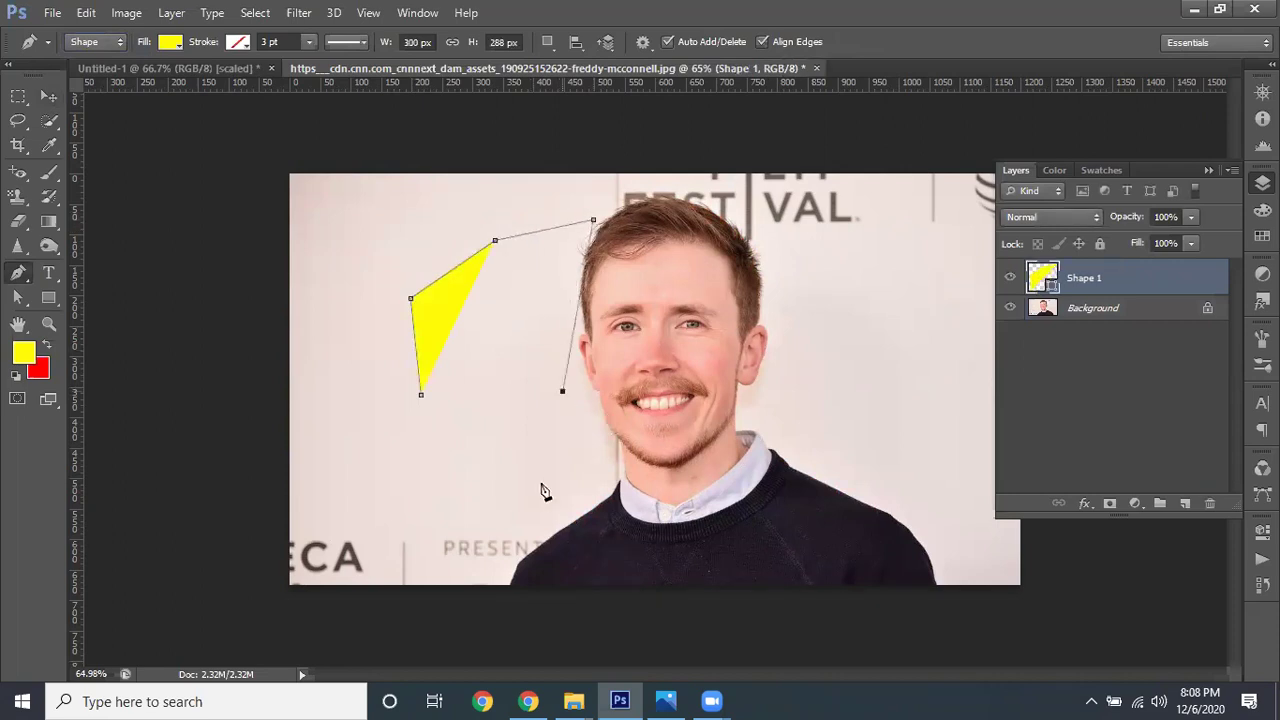
drag(441, 484, 405, 576)
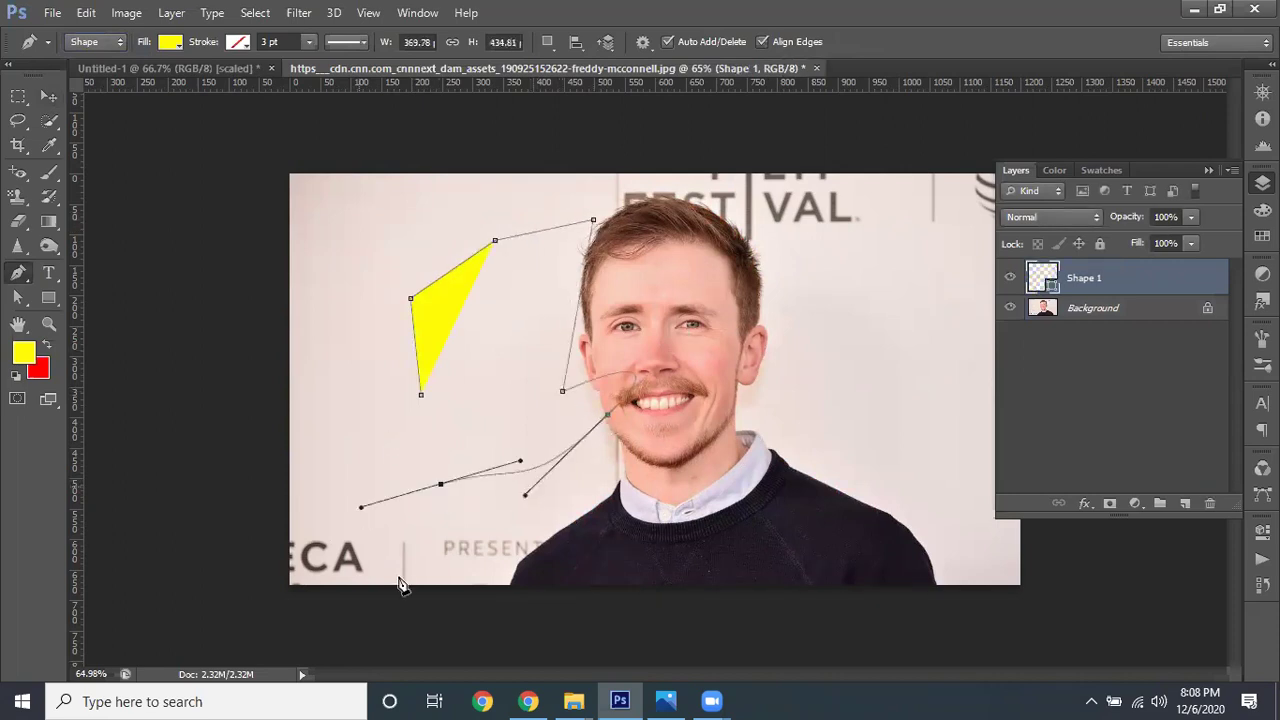
click(422, 397)
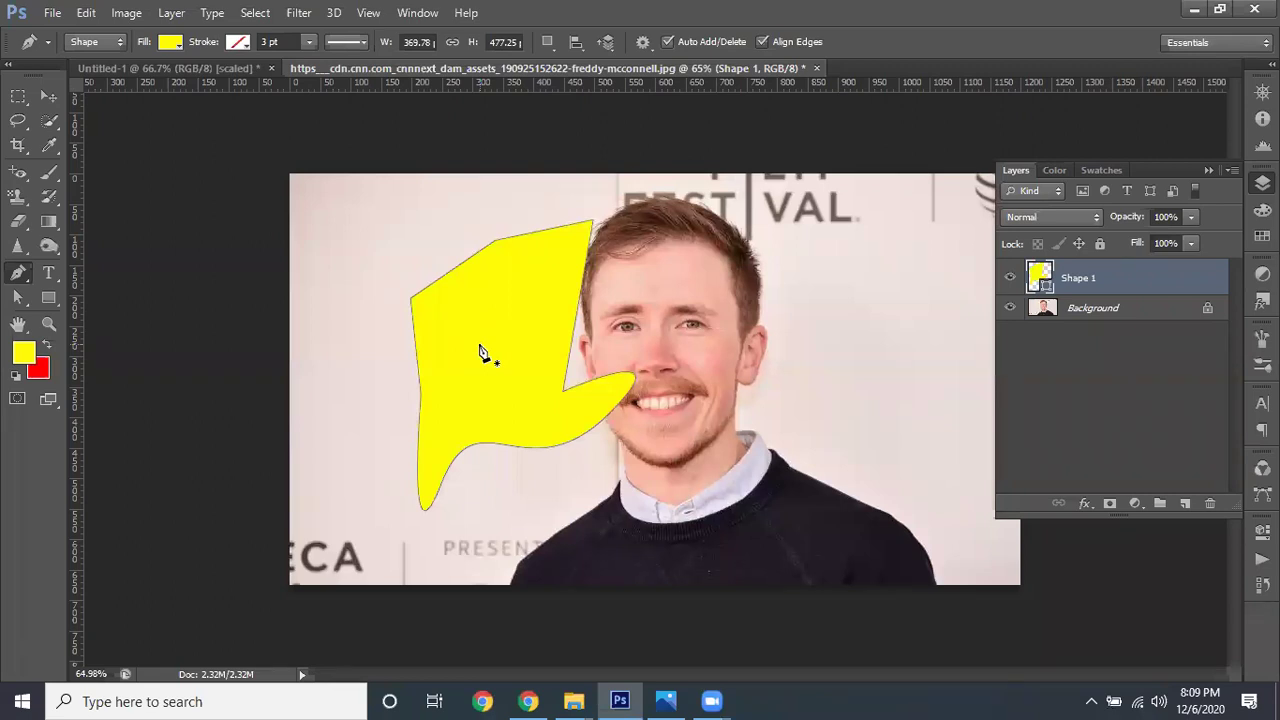
ctrl+click(578, 349)
key(Escape)
After trying several swatches, fill Shape 1 with medium blue
click(170, 42)
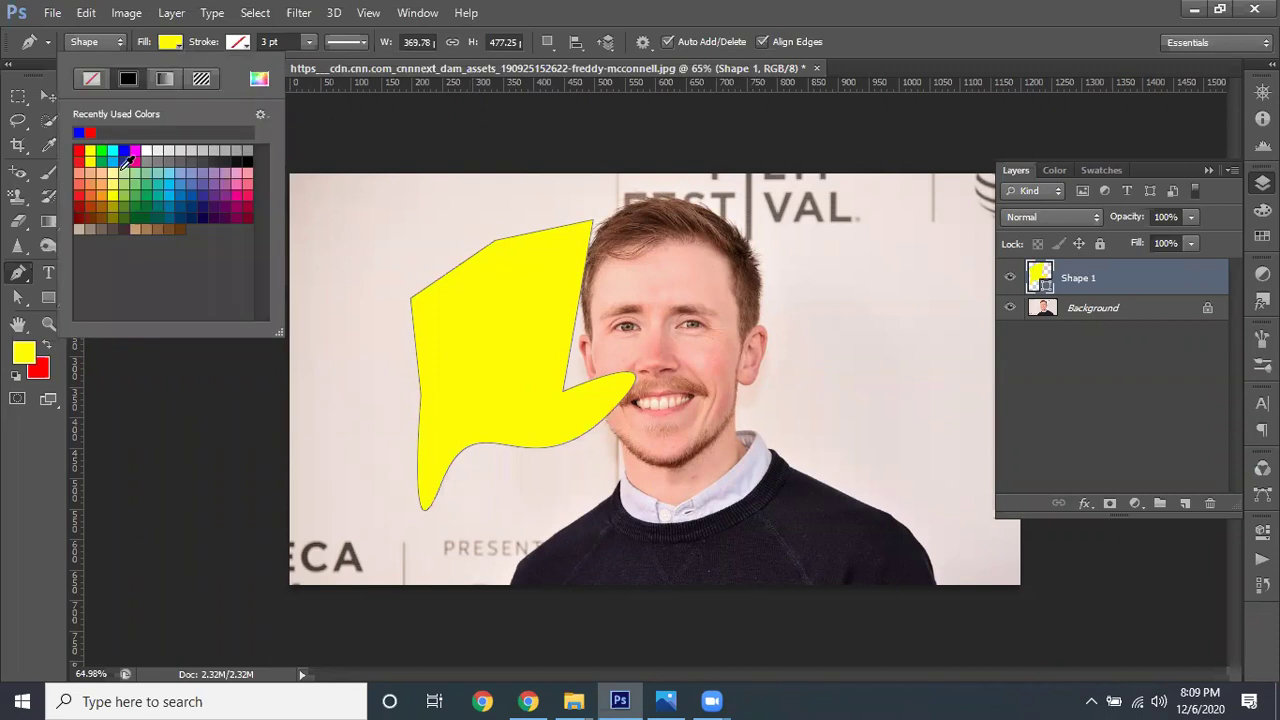
click(135, 151)
click(146, 183)
click(90, 151)
click(168, 184)
click(242, 195)
click(210, 162)
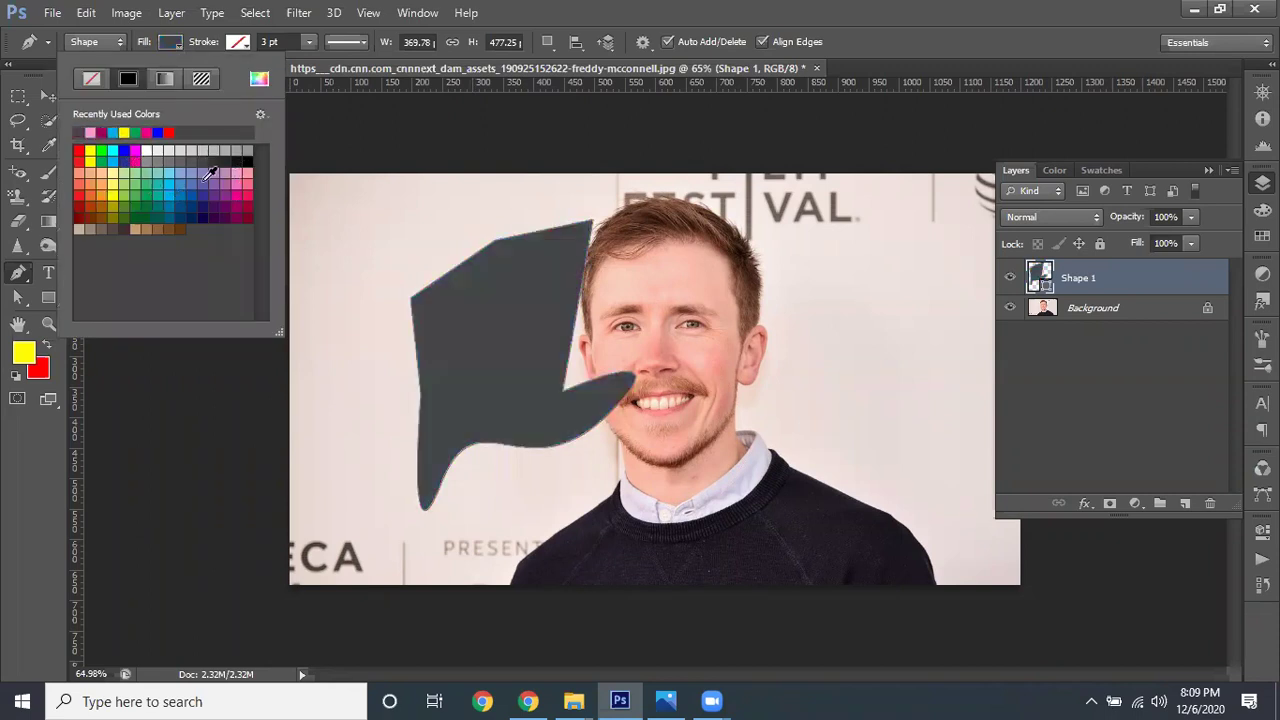
click(198, 180)
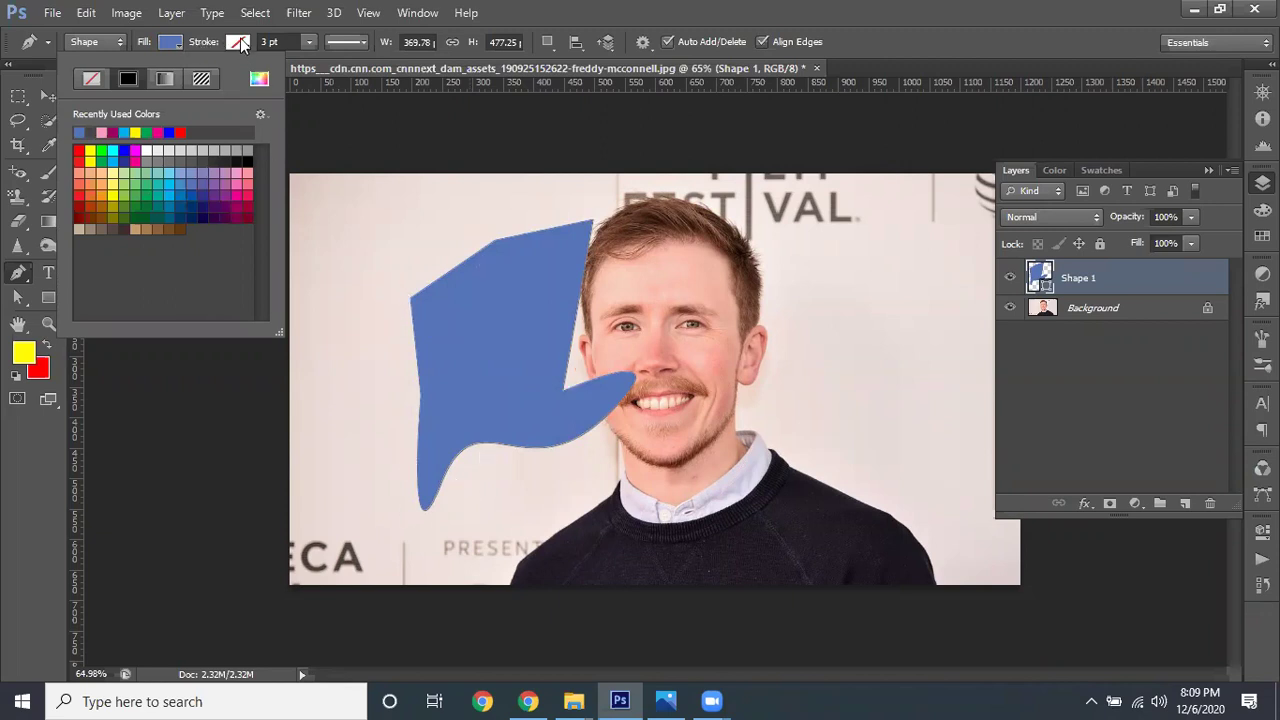
Give Shape 1 a black stroke, after briefly trying blue outline colours
click(239, 45)
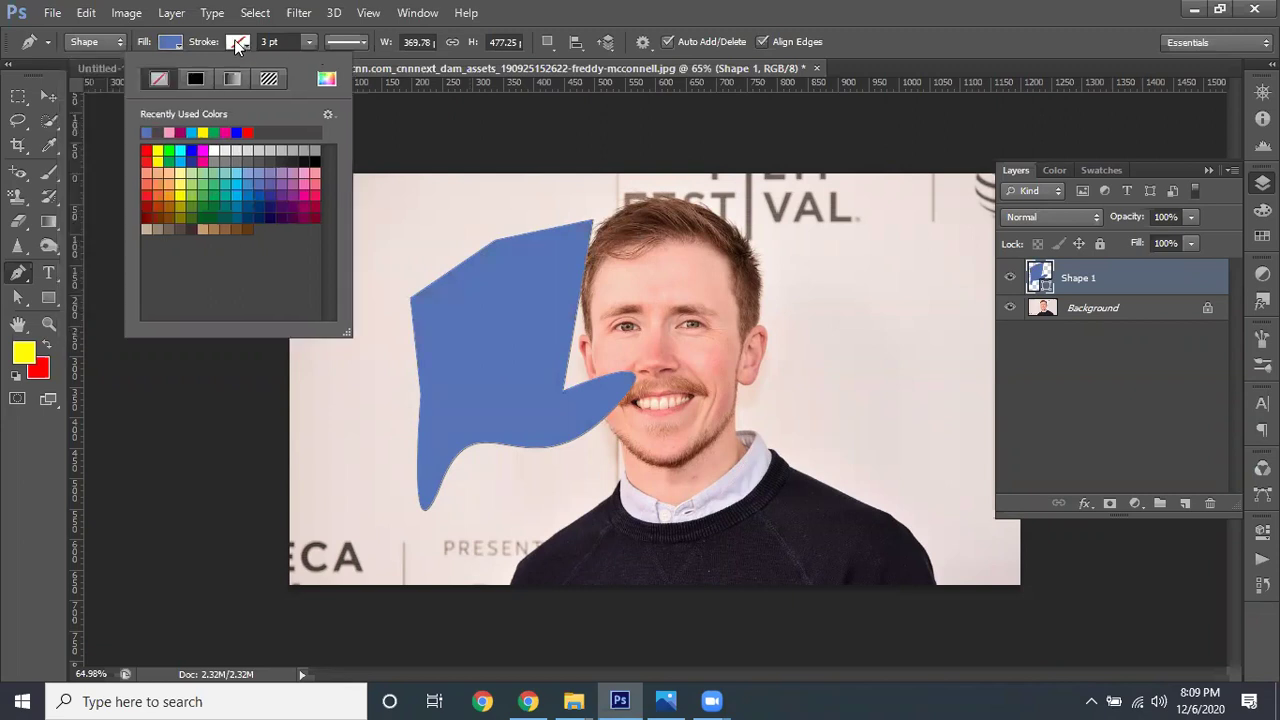
click(313, 158)
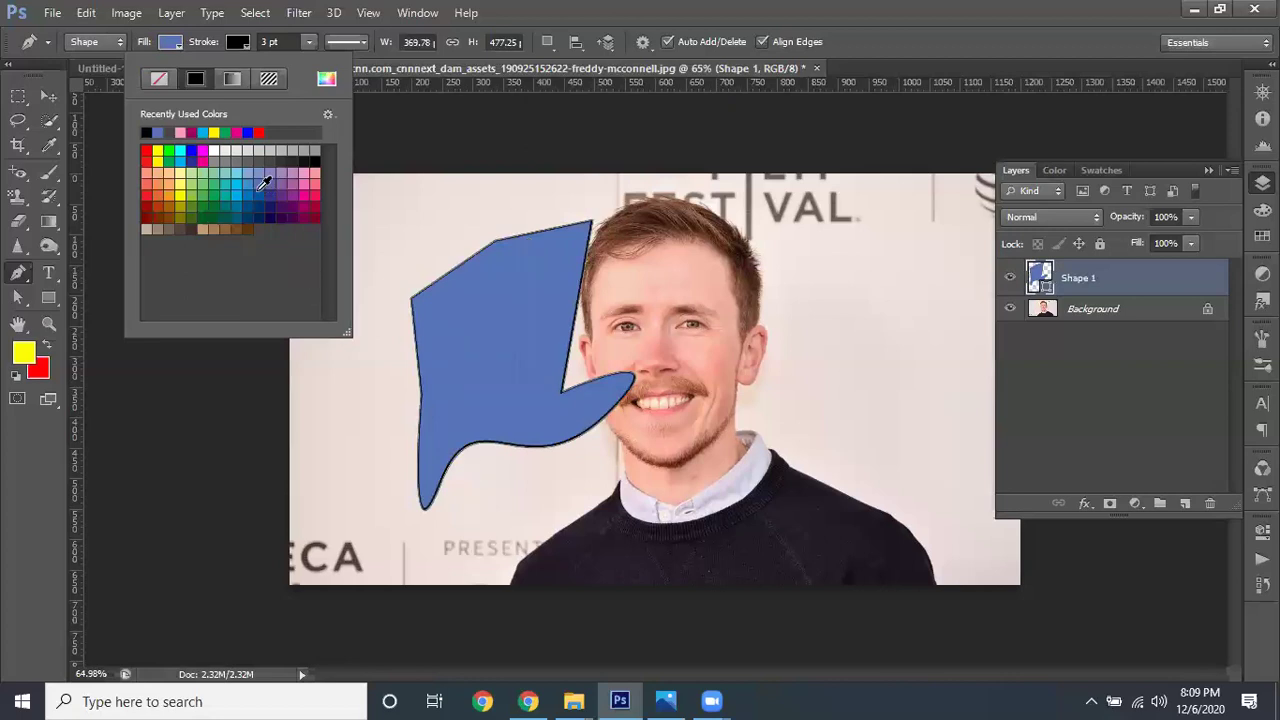
click(245, 183)
click(208, 182)
click(315, 153)
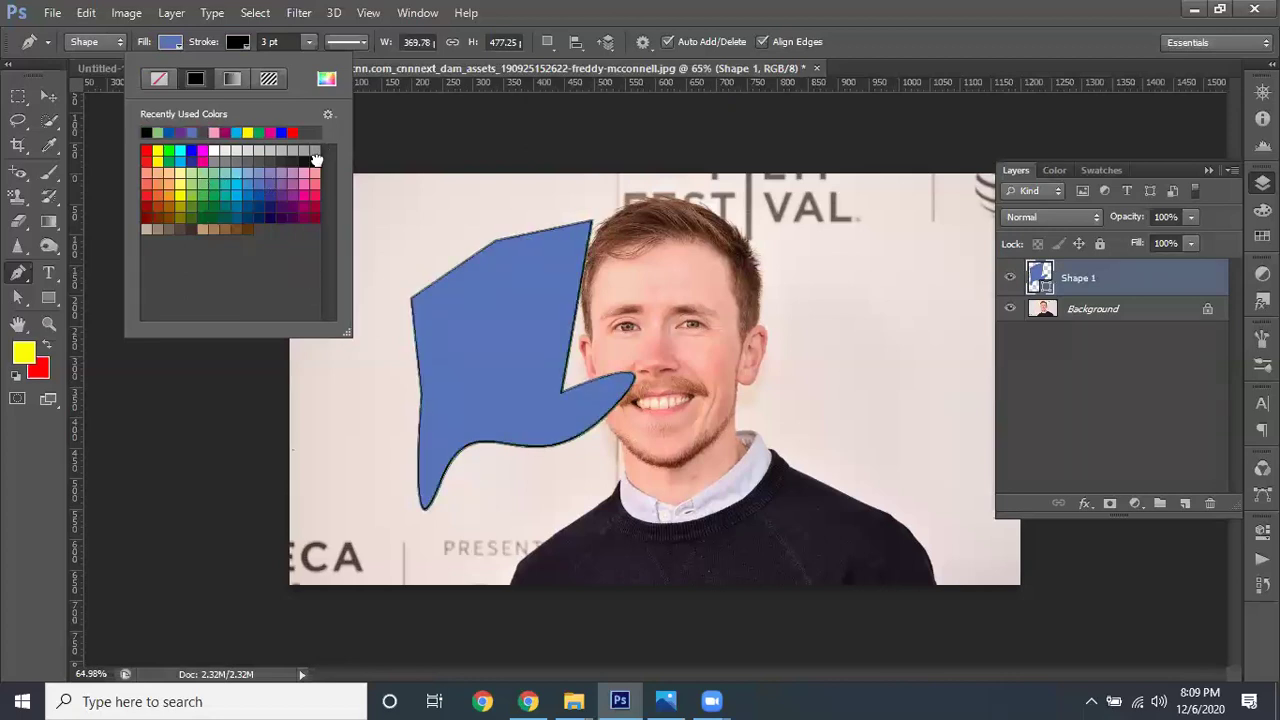
click(309, 42)
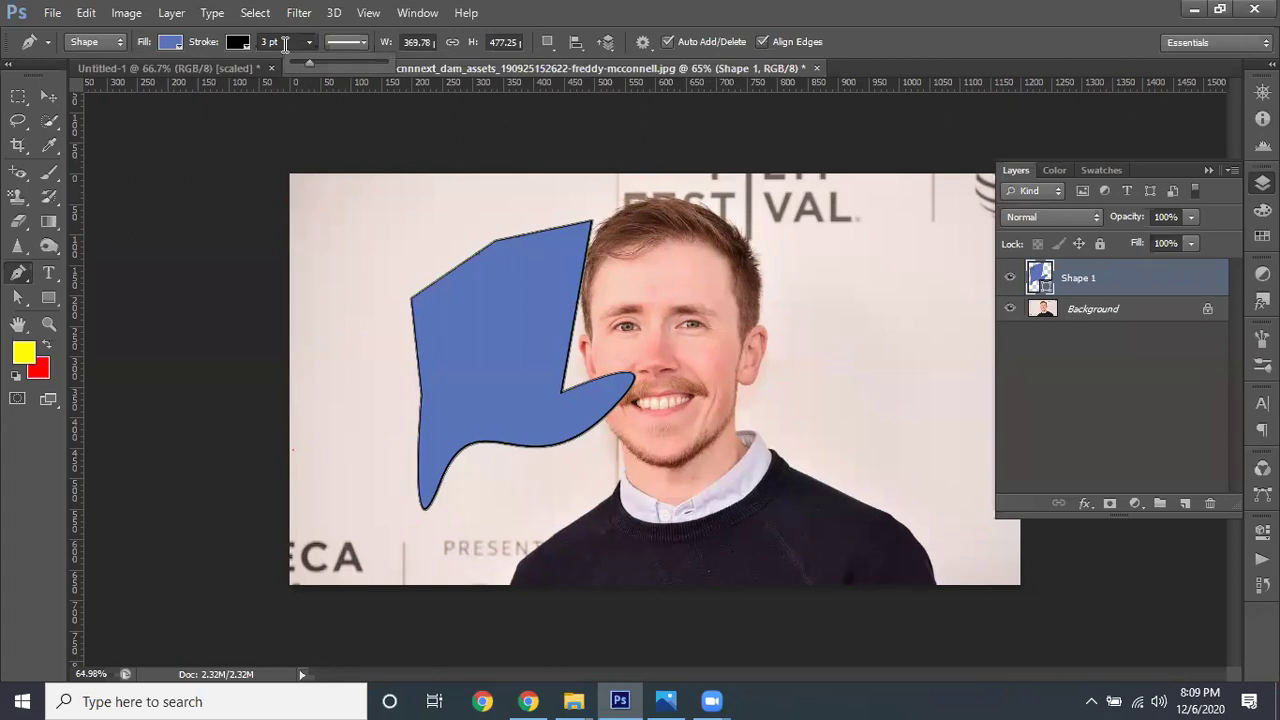
Raise Shape 1's black stroke to 19 pt and change its style from solid to dotted
click(285, 43)
scroll(285, 42, up, 8)
scroll(285, 42, up, 3)
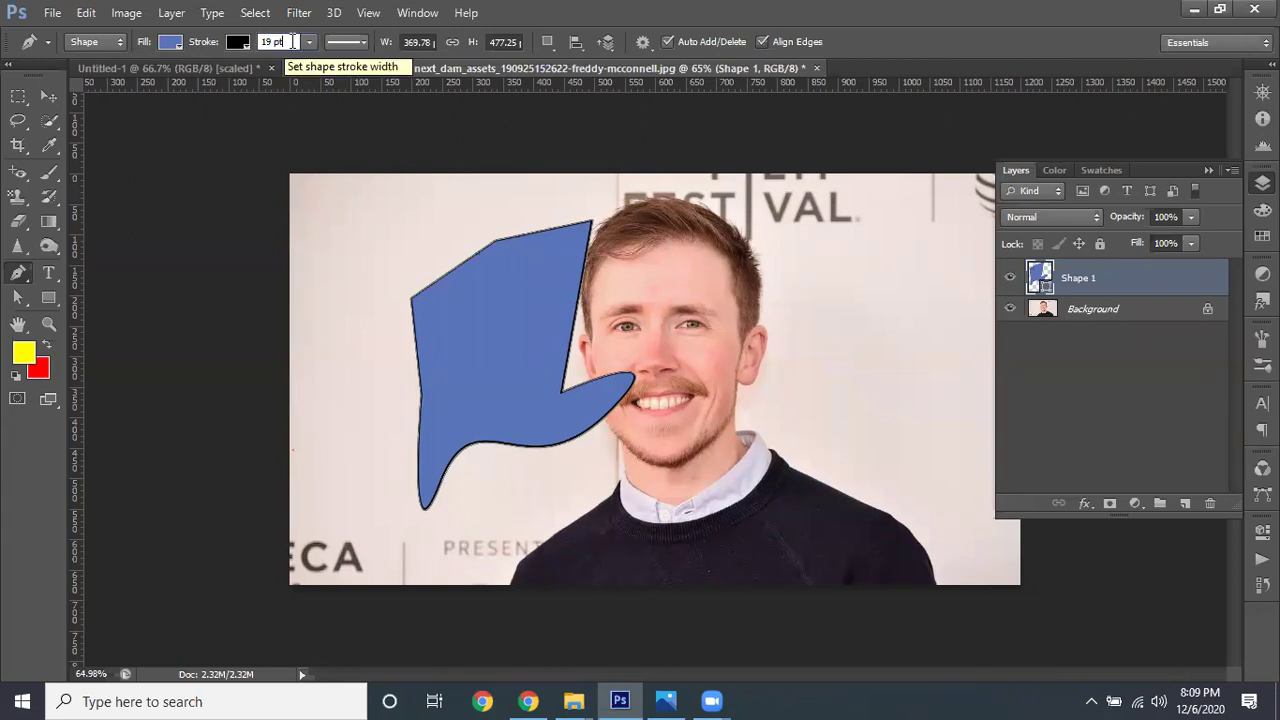
click(346, 42)
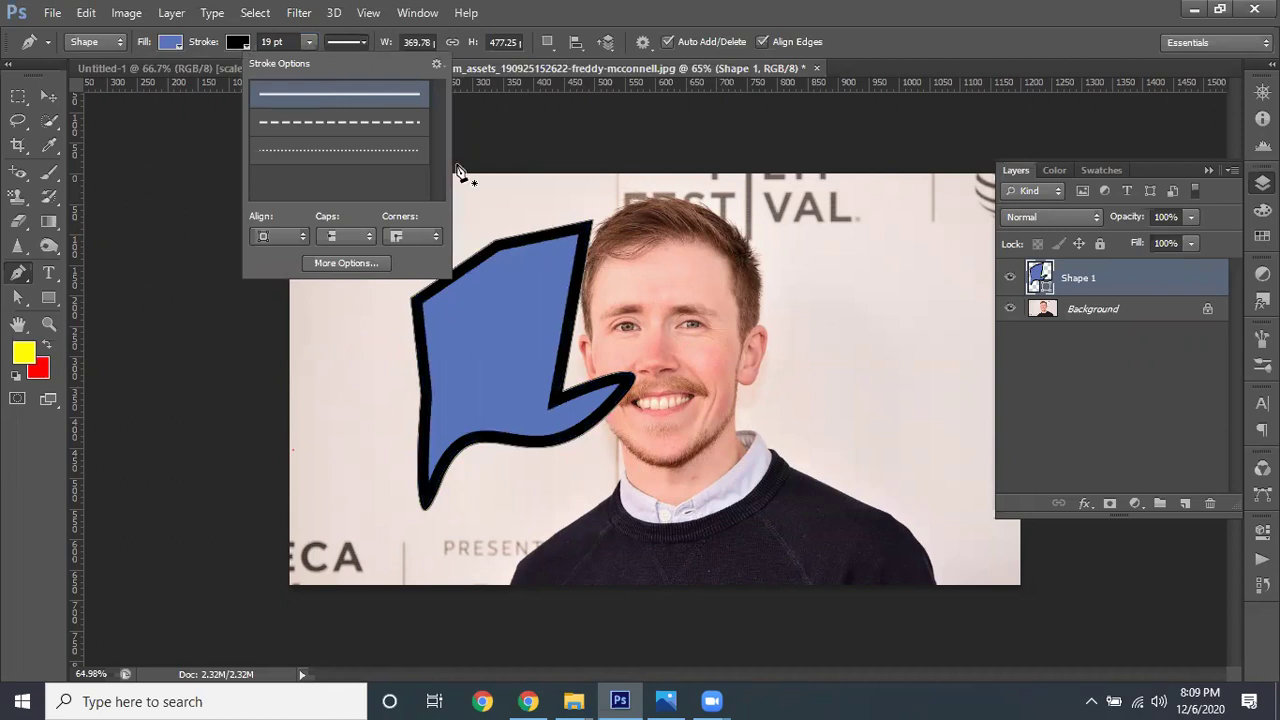
click(340, 123)
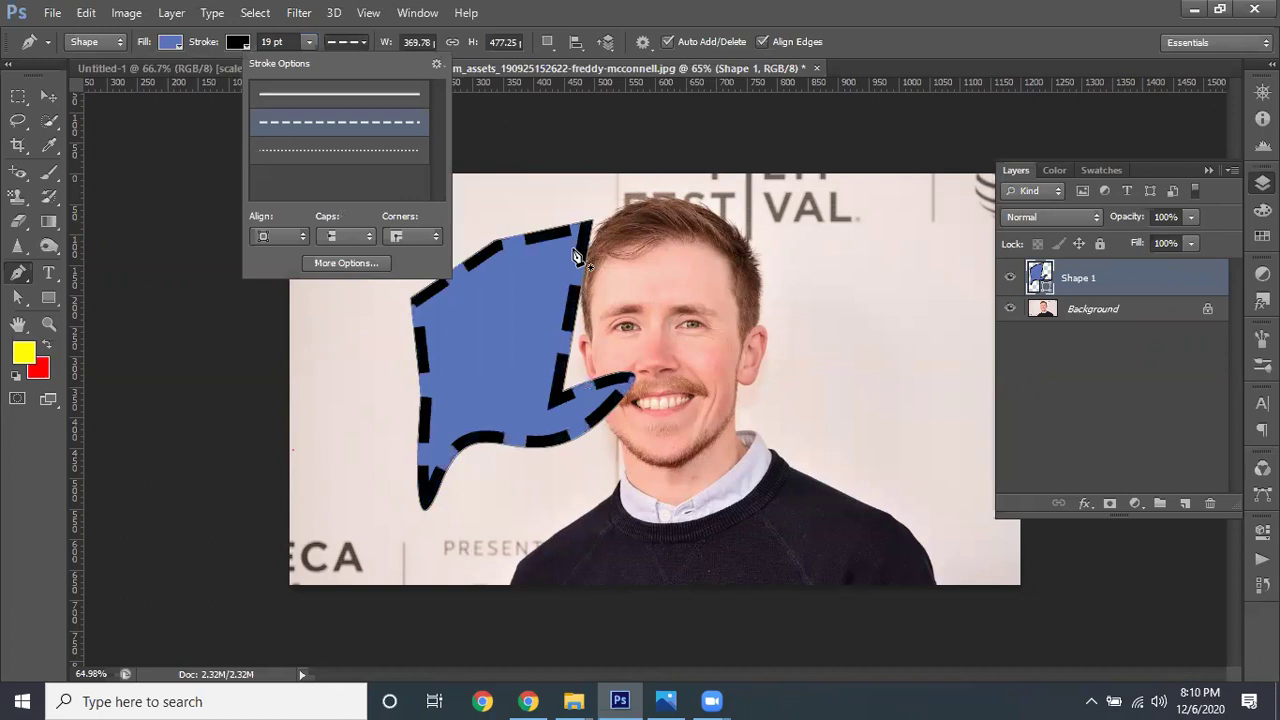
click(310, 152)
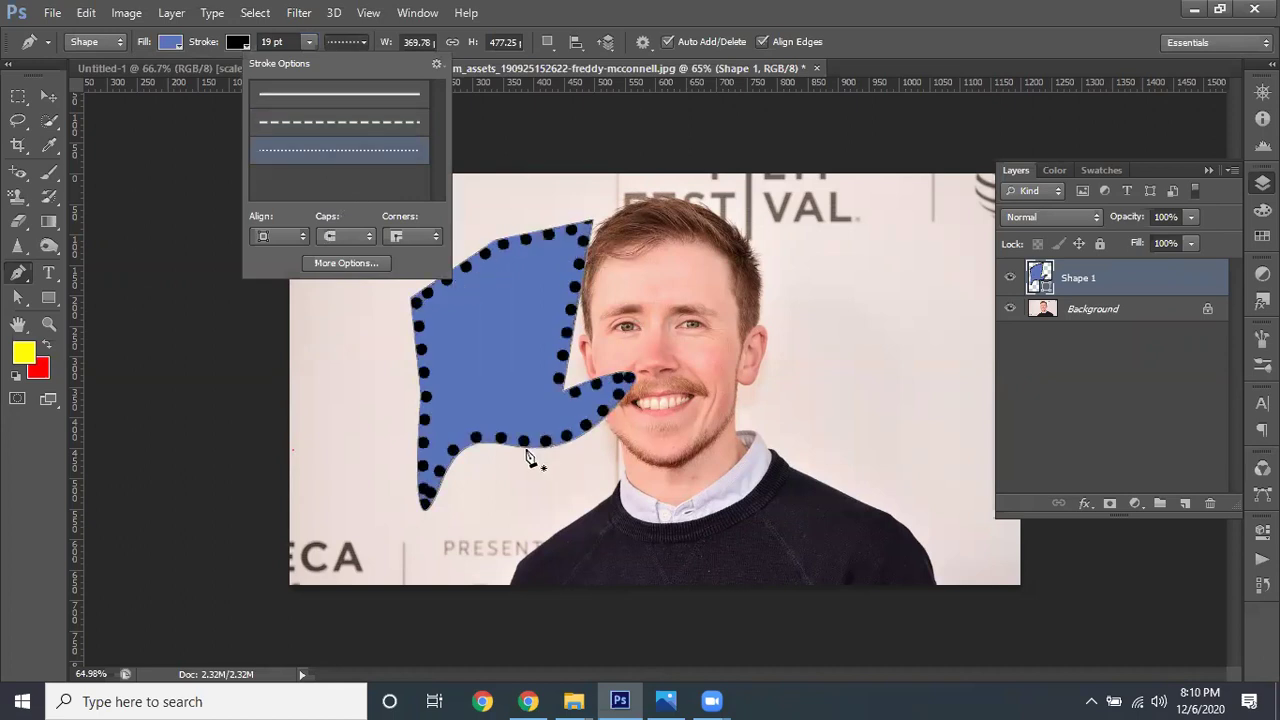
click(362, 40)
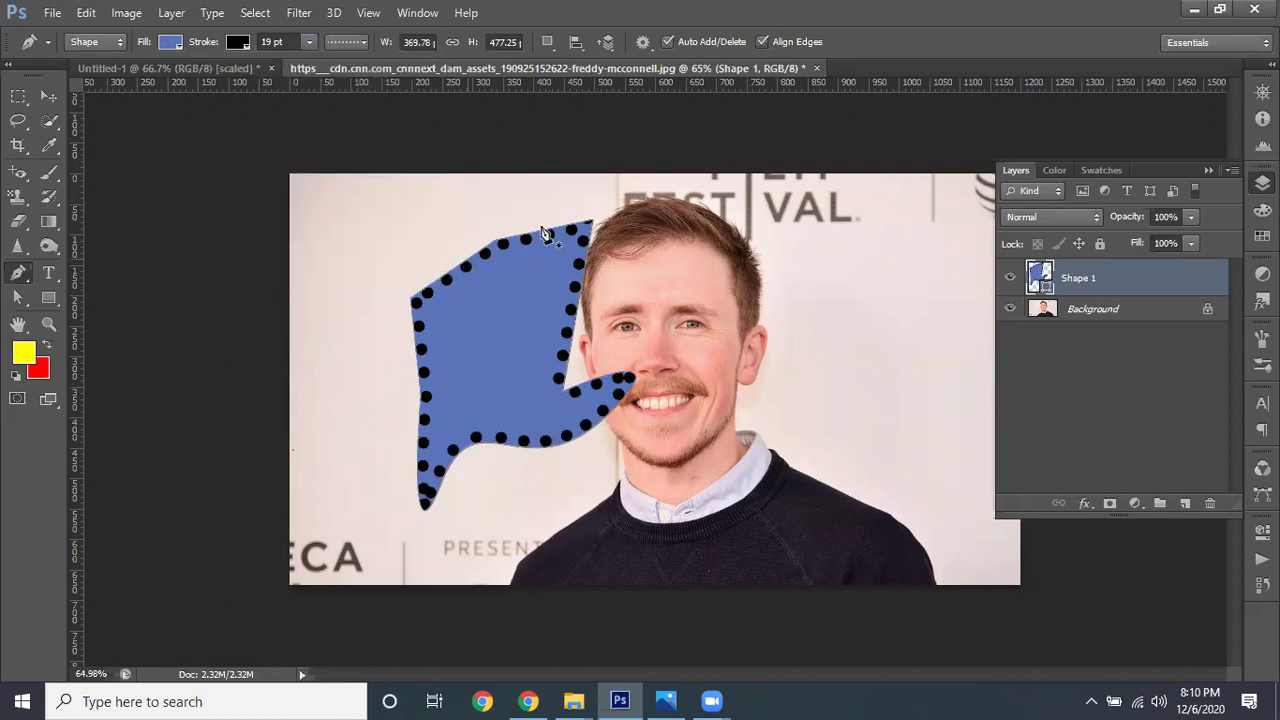
click(172, 45)
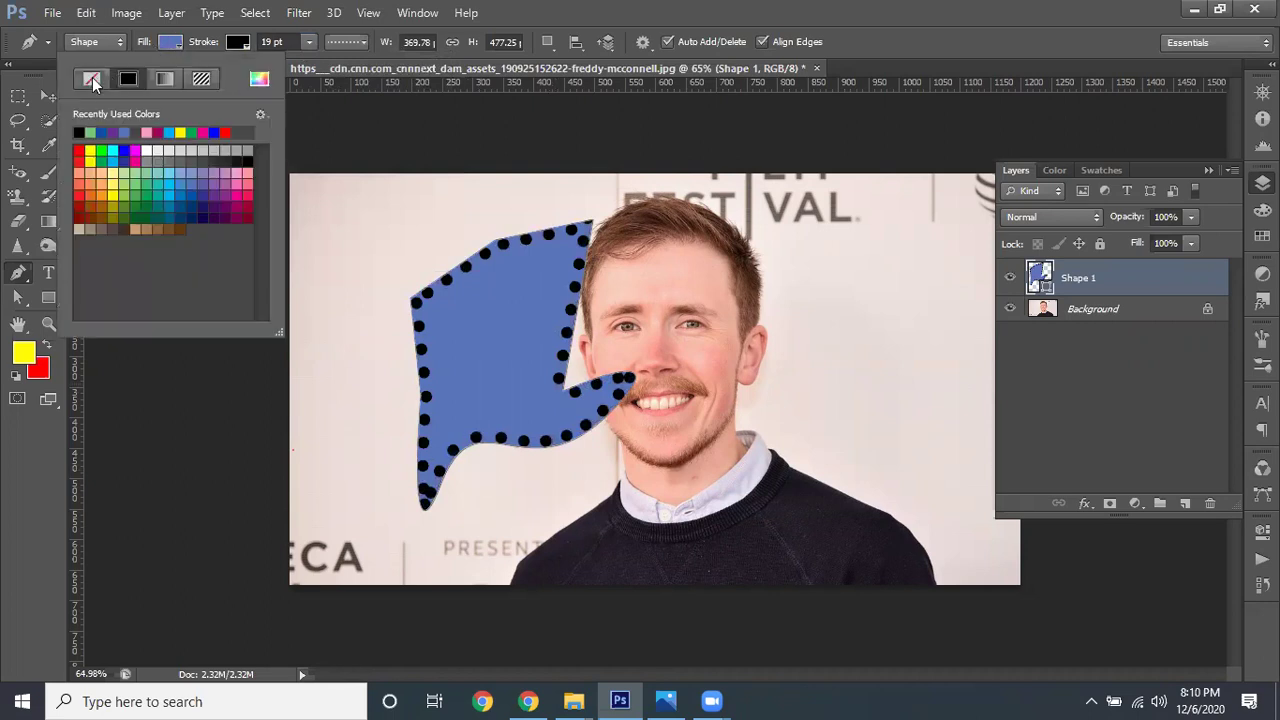
Fill Shape 1 with bright blue and set its stroke to No Color
click(92, 78)
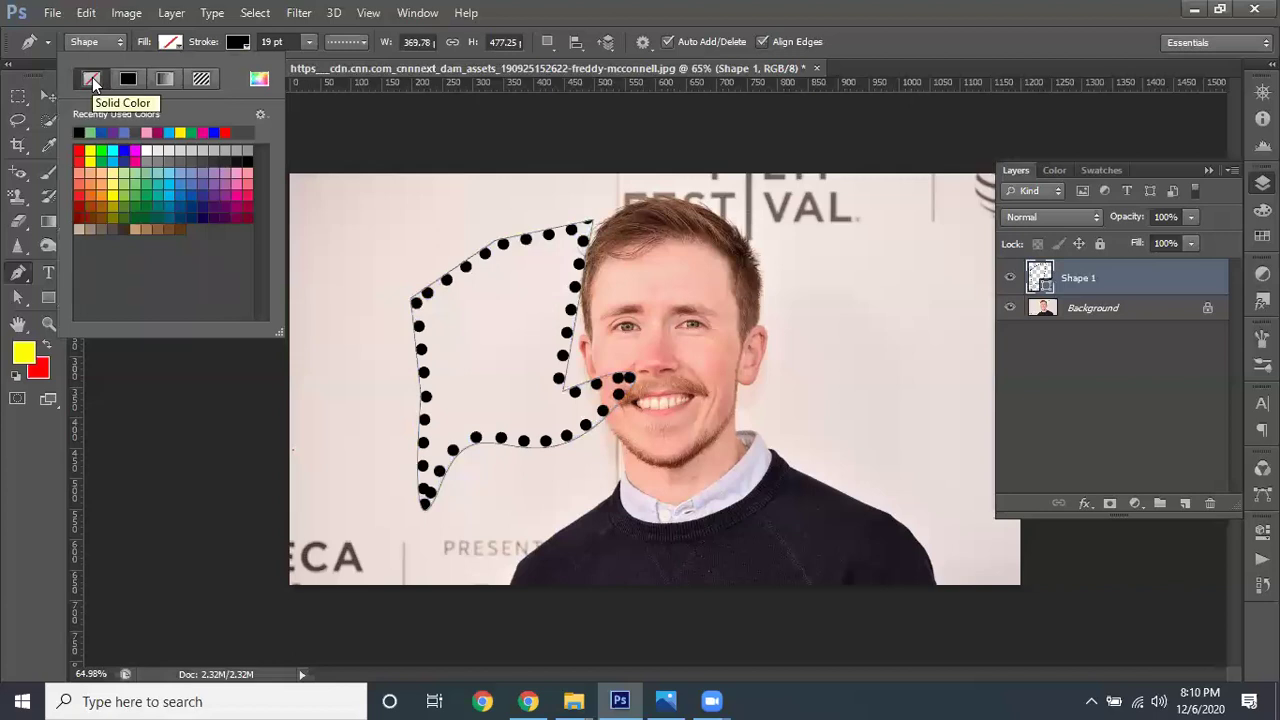
click(123, 152)
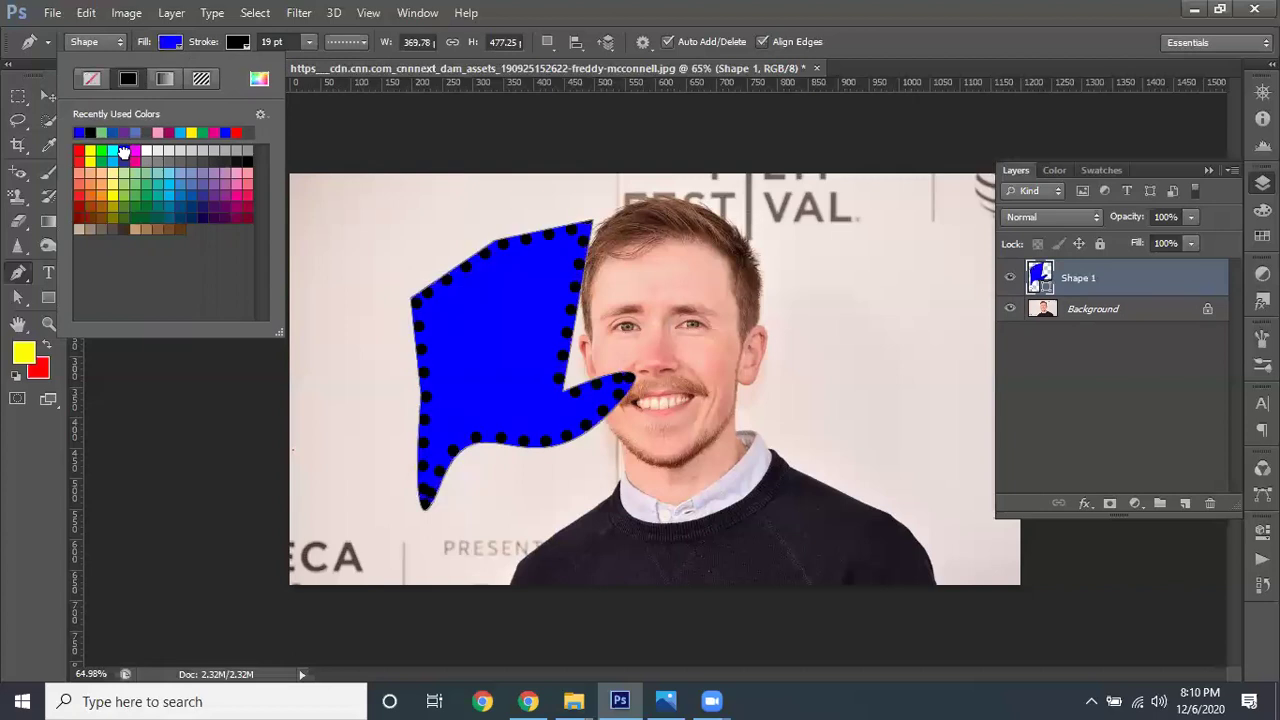
click(238, 44)
click(238, 44)
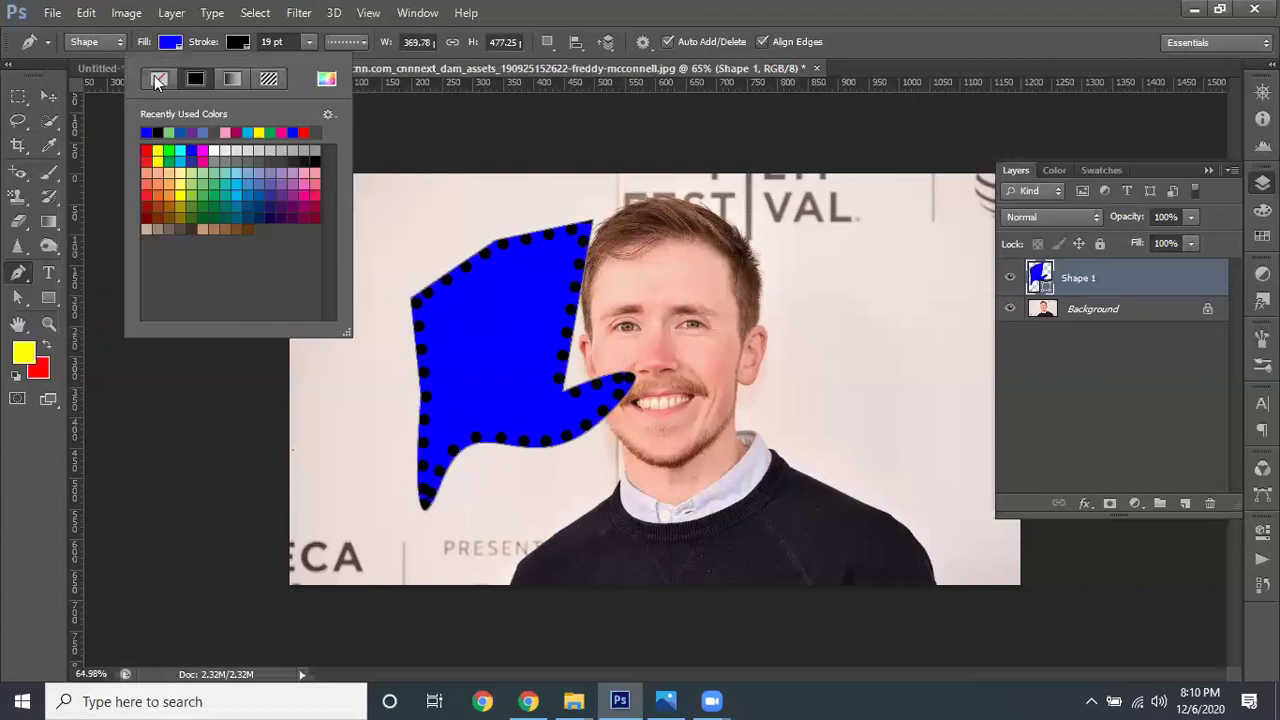
click(158, 81)
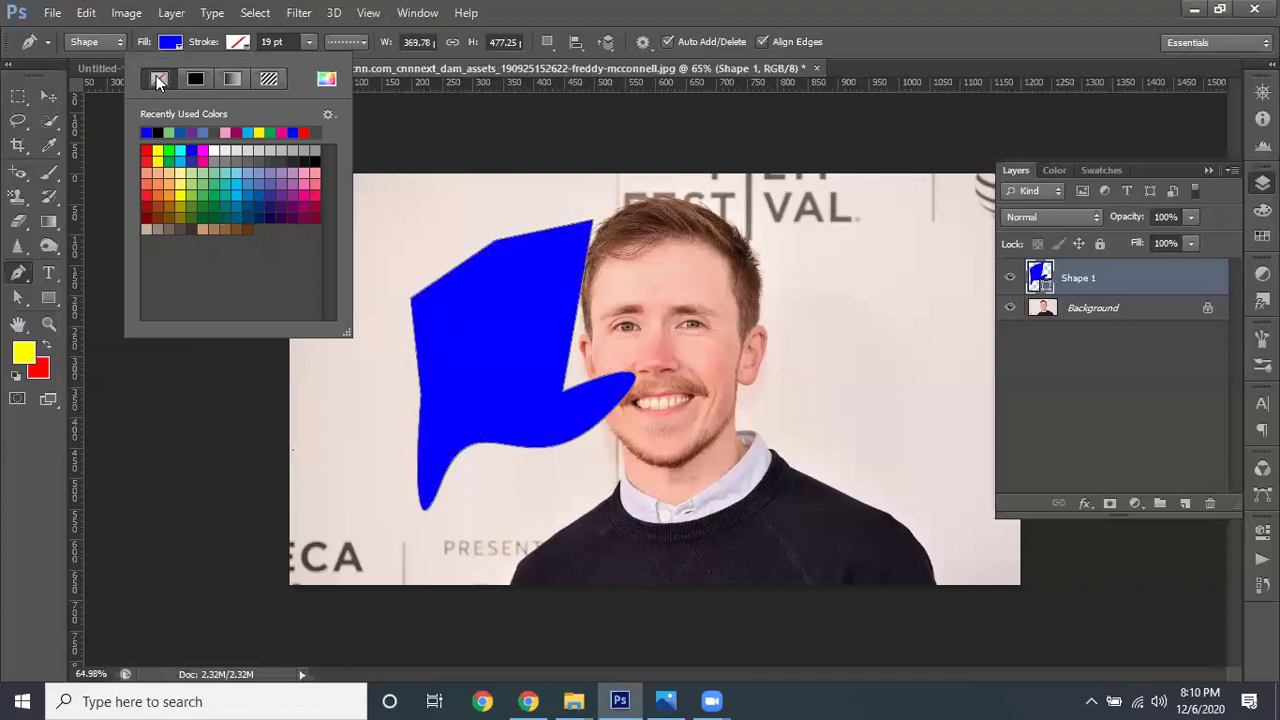
click(143, 62)
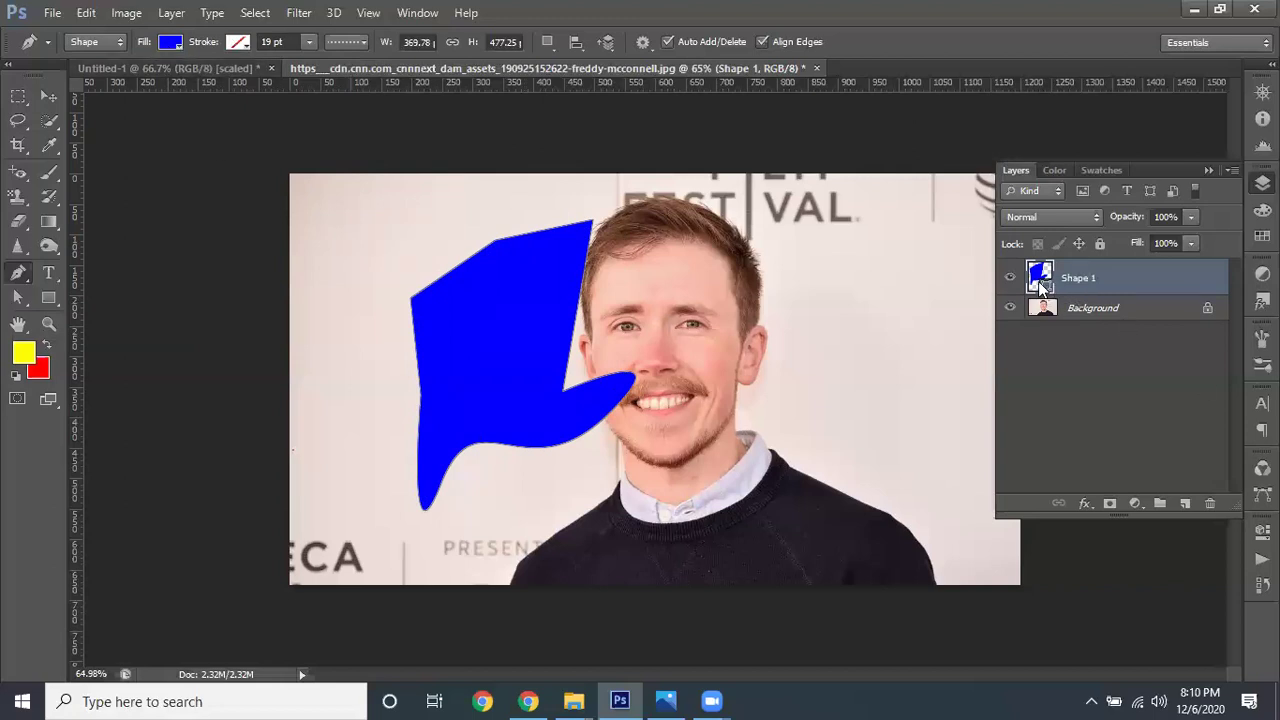
Try a greyer blue, a bright pink and sampled skin tones as the shape's fill colour
click(702, 140)
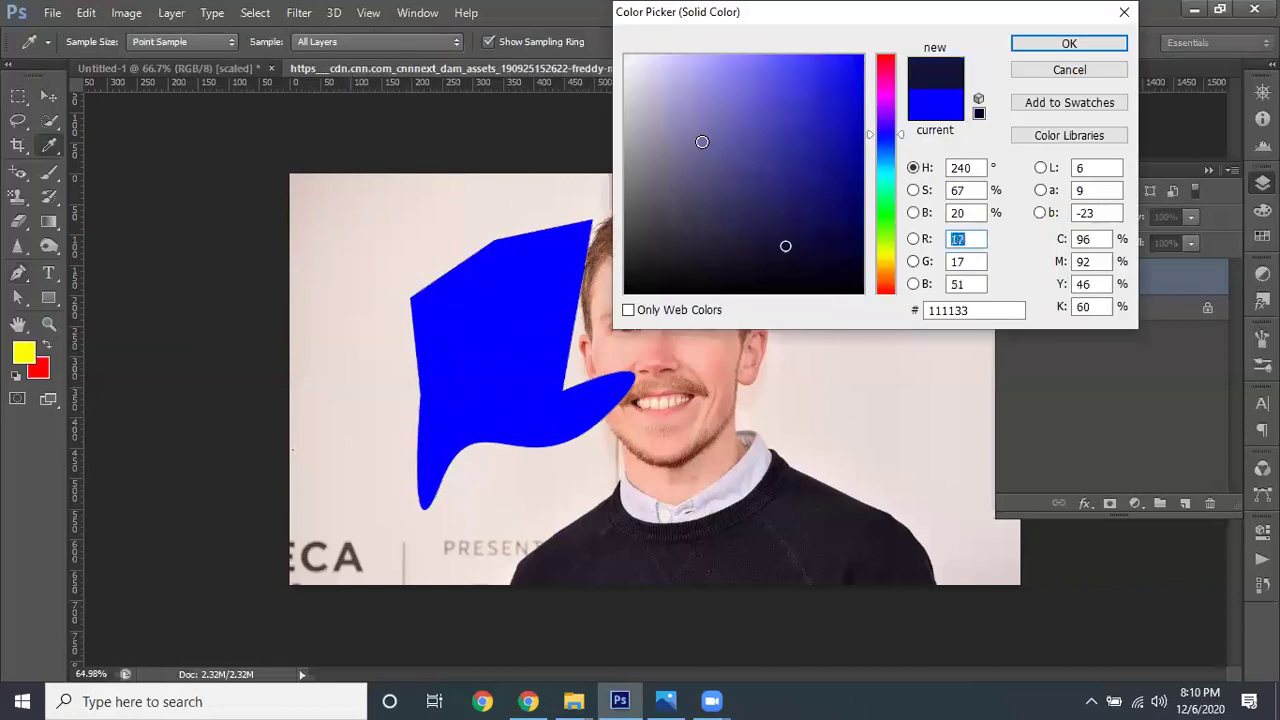
click(883, 62)
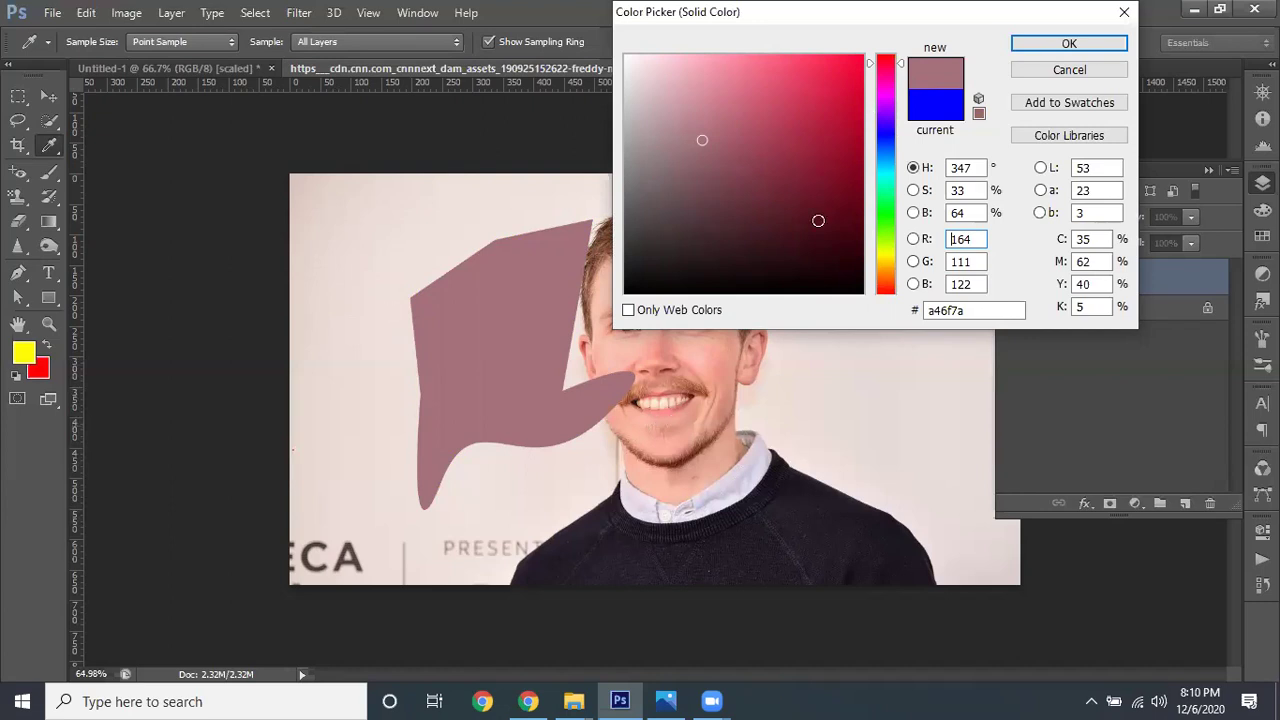
click(851, 62)
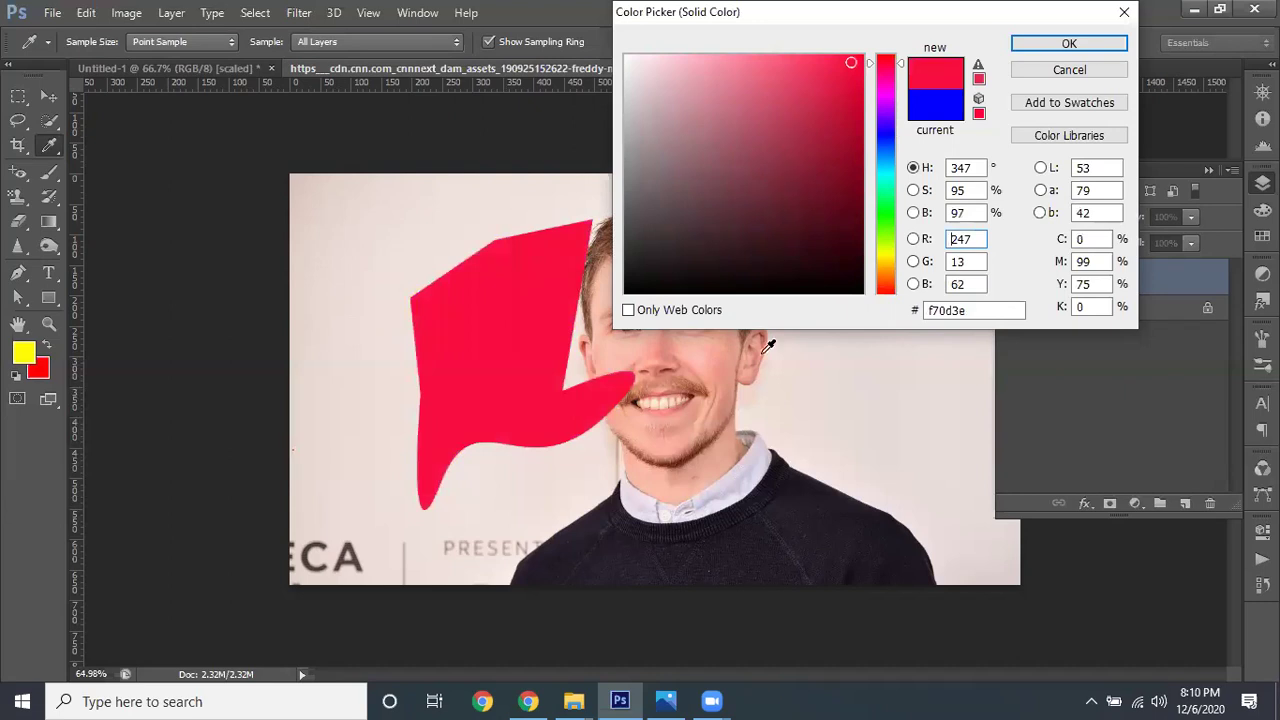
click(717, 354)
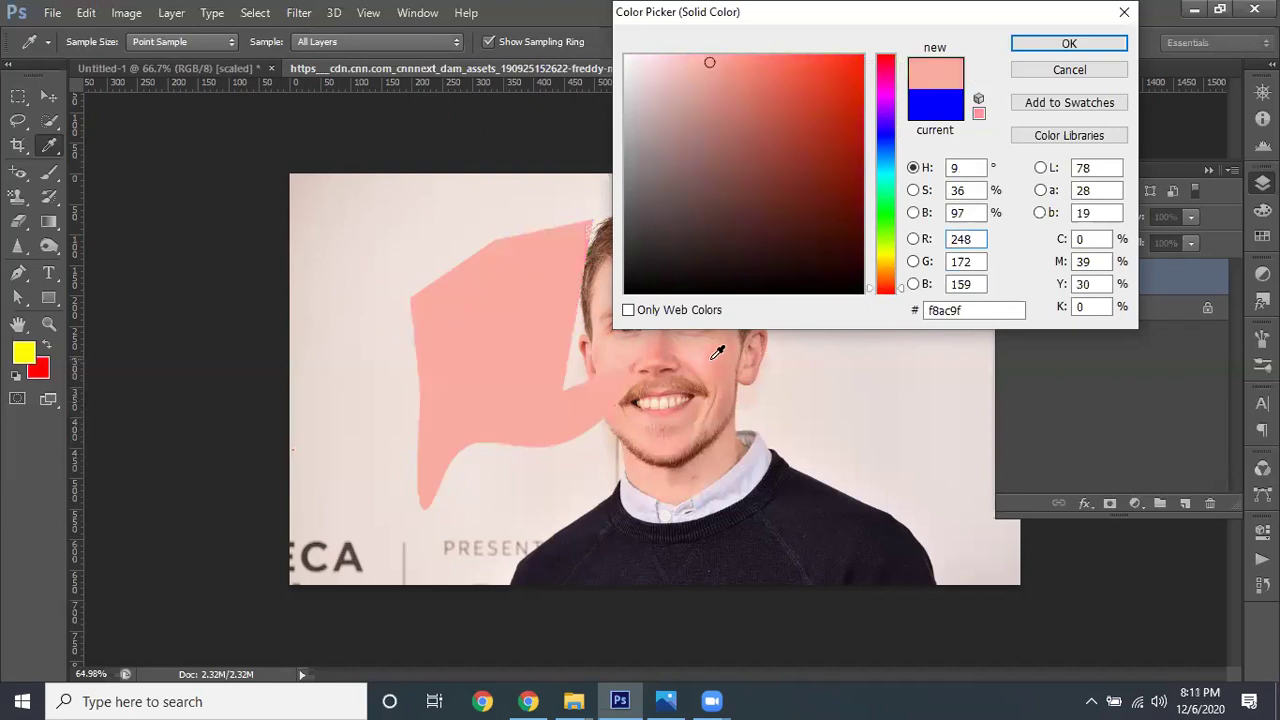
click(641, 350)
click(693, 415)
click(672, 400)
Sample a dark greyish purple #332d39 from the sweater and apply it as the fill
click(700, 482)
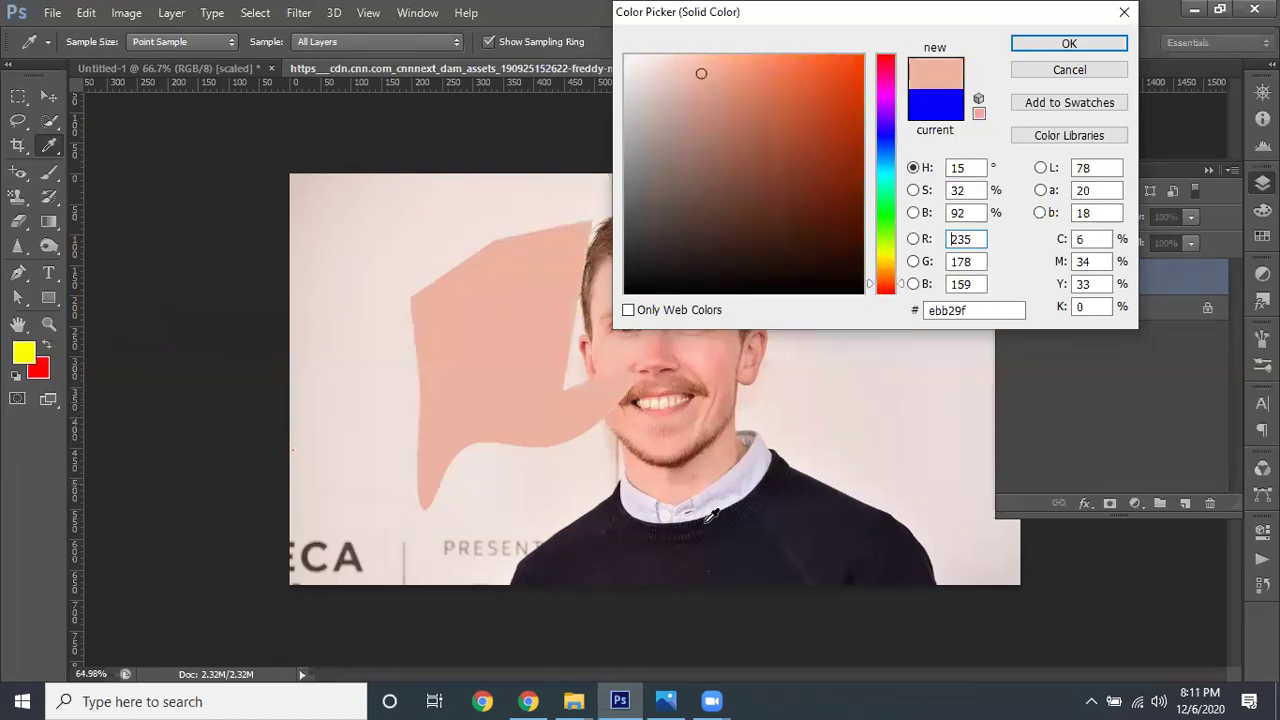
click(834, 573)
click(760, 550)
click(640, 530)
click(587, 525)
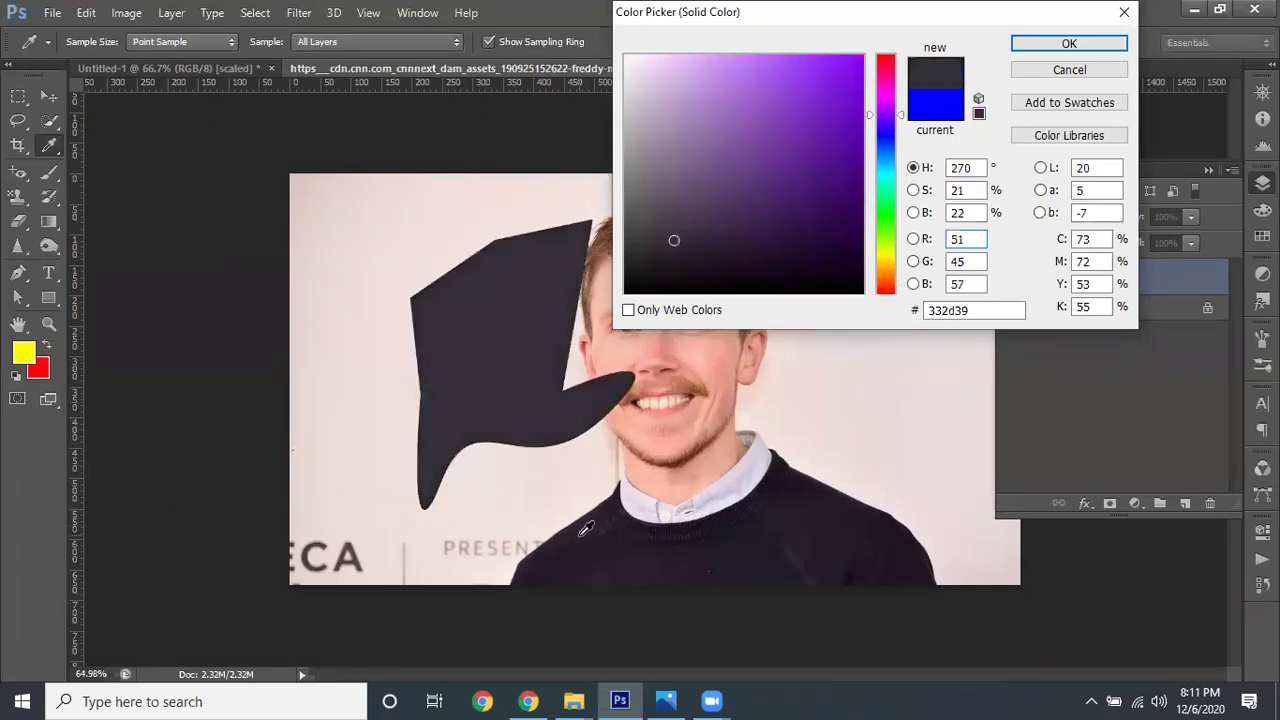
click(1068, 44)
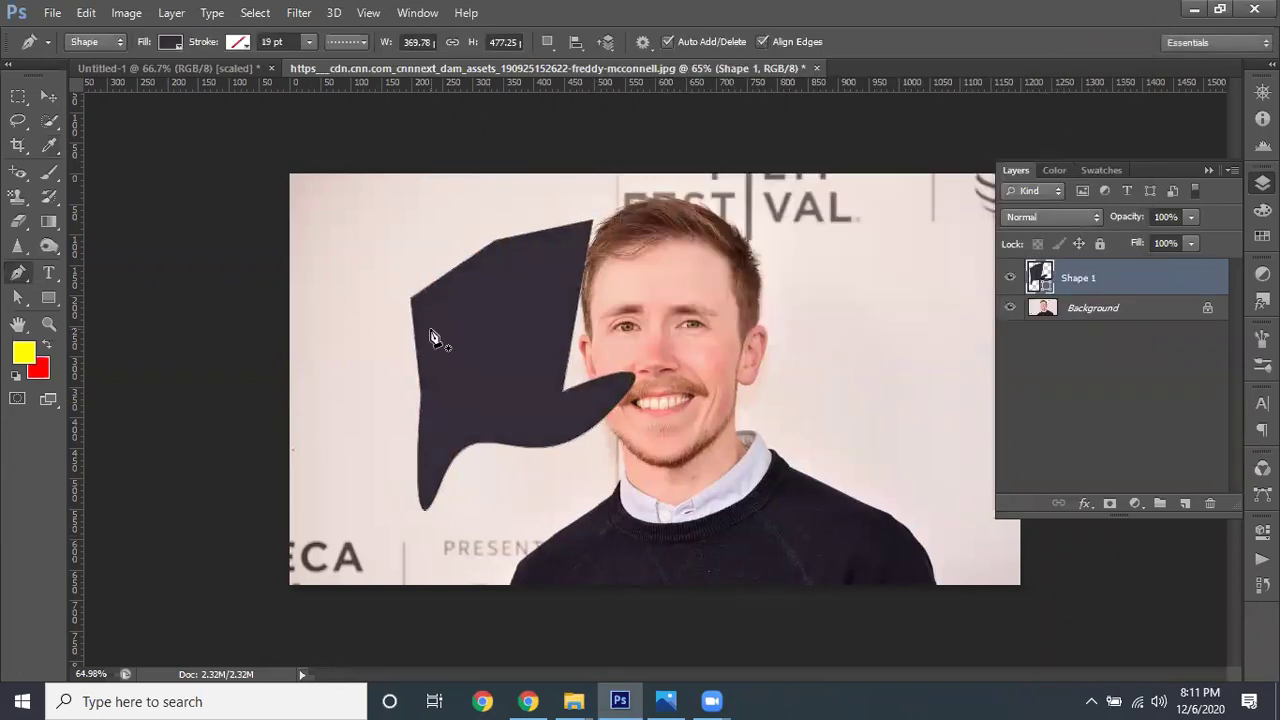
Change the shape's fill to green without rasterizing, and drag it up-left into the photo's corner
click(171, 41)
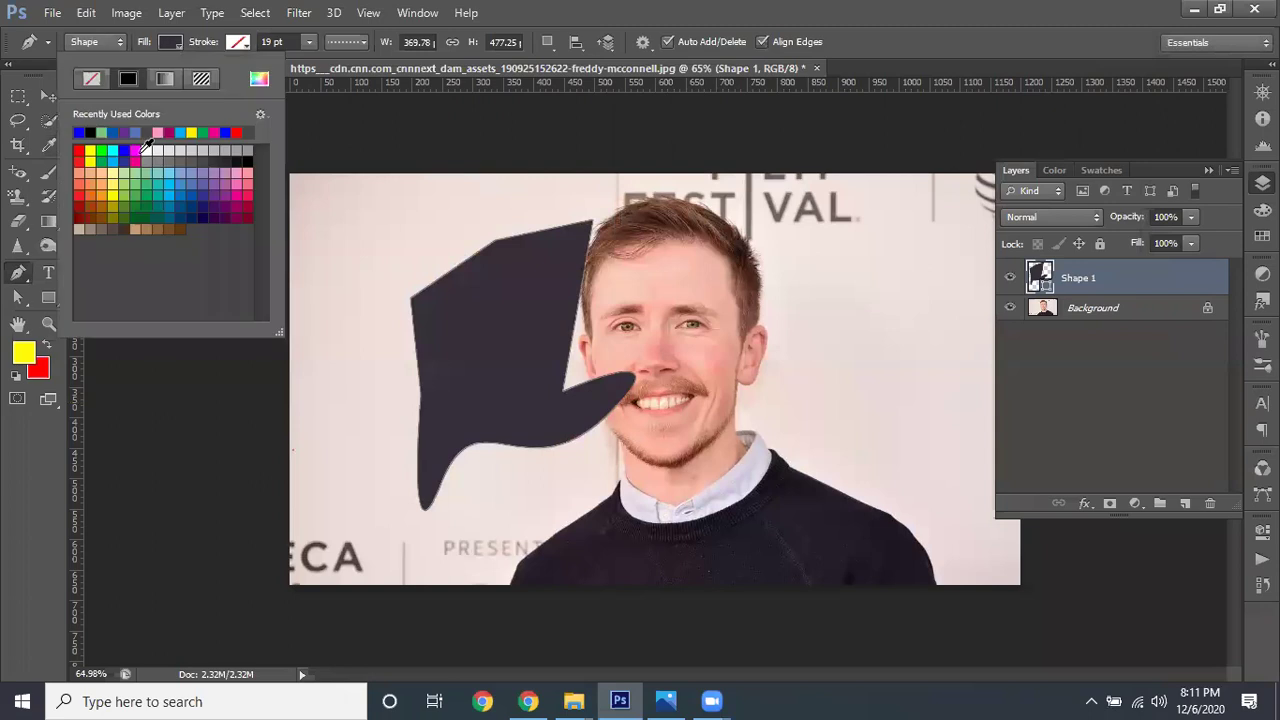
click(140, 187)
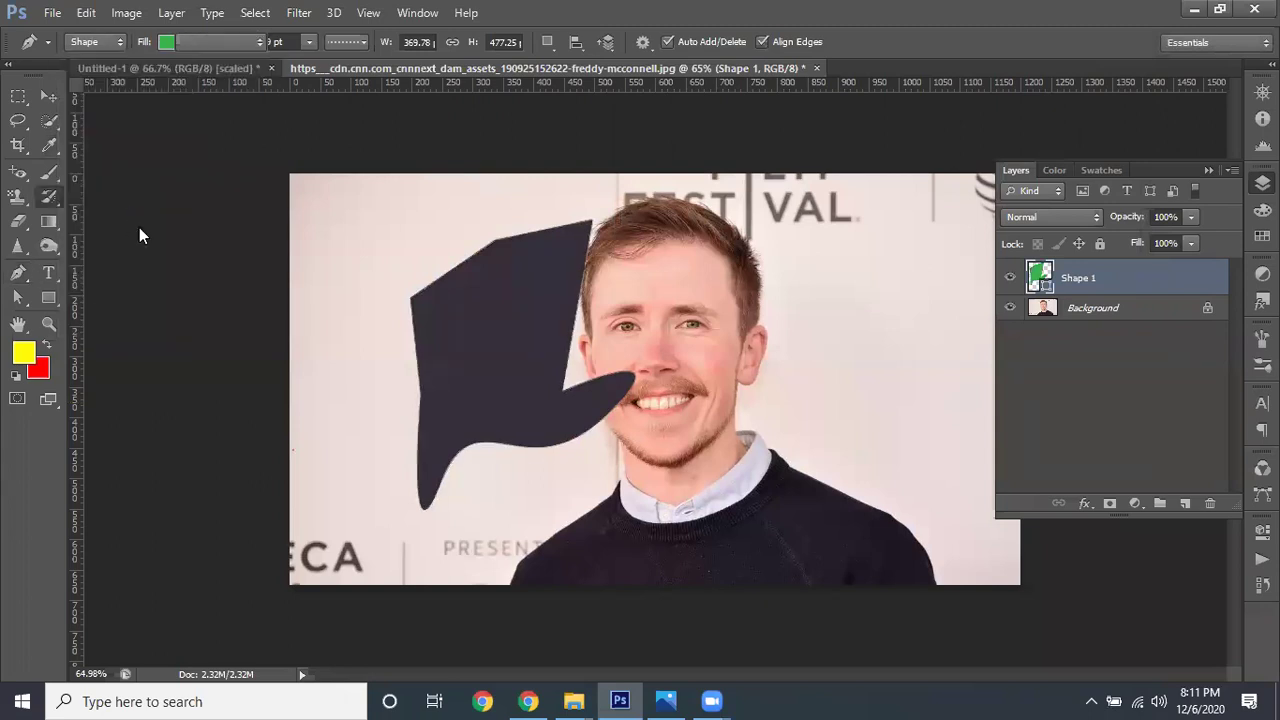
key(b)
click(285, 233)
click(672, 266)
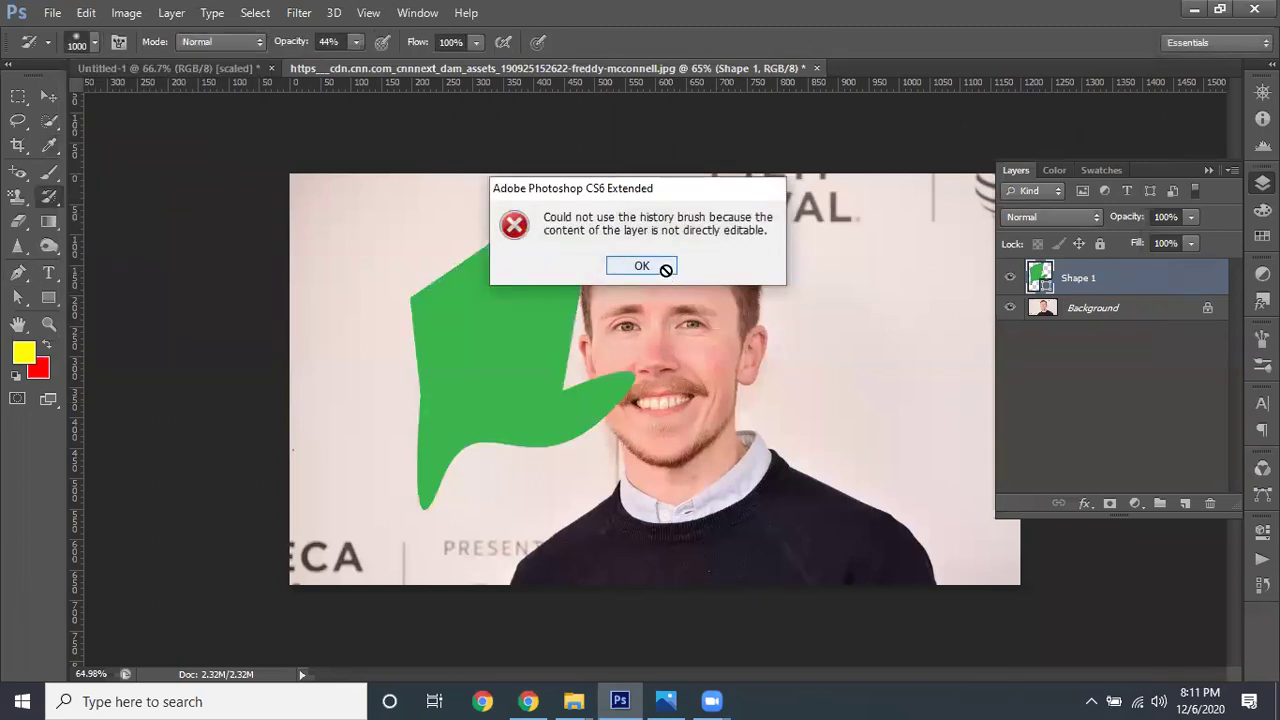
click(648, 266)
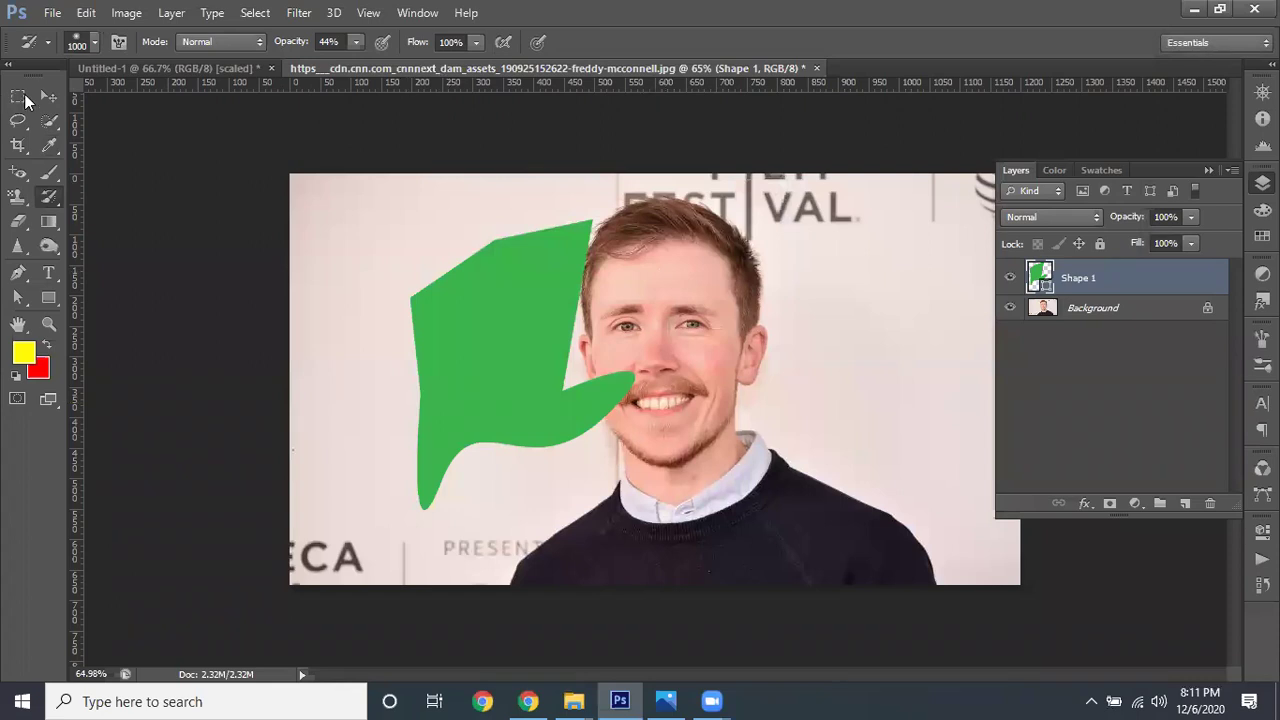
click(45, 96)
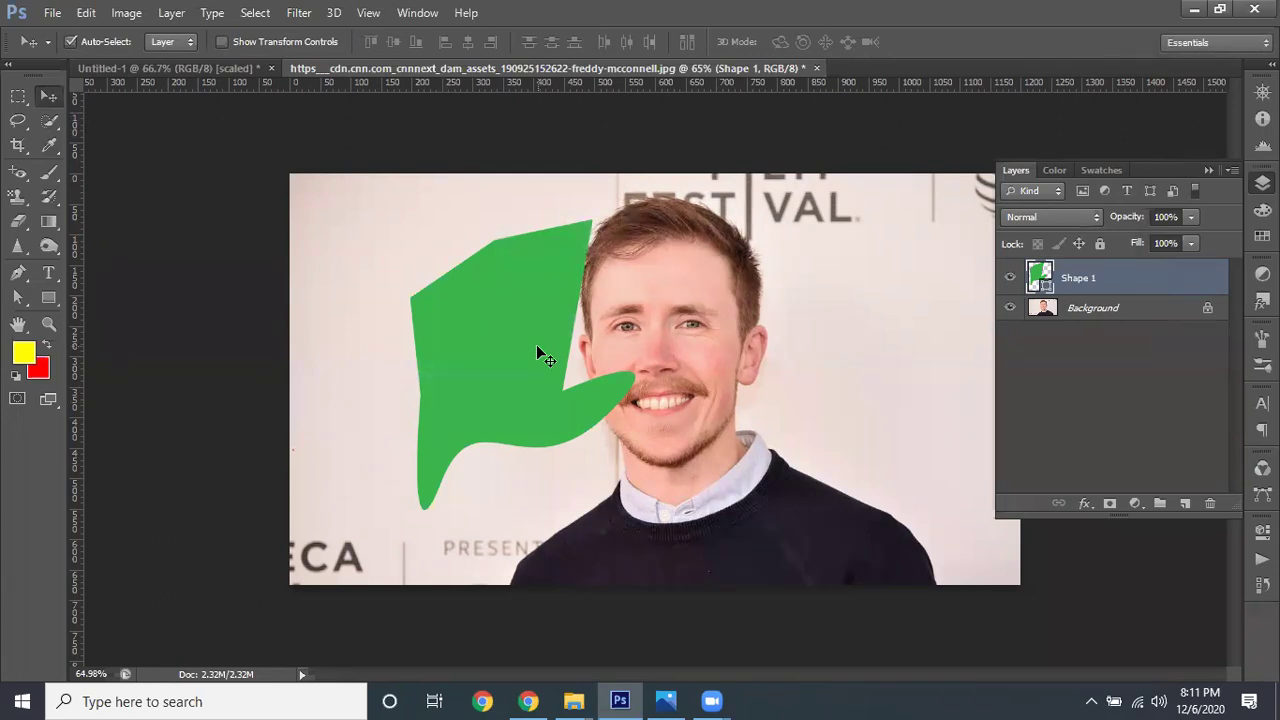
mouse_move(535, 345)
mouse_down()
mouse_move(433, 222)
mouse_move(445, 234)
mouse_up()
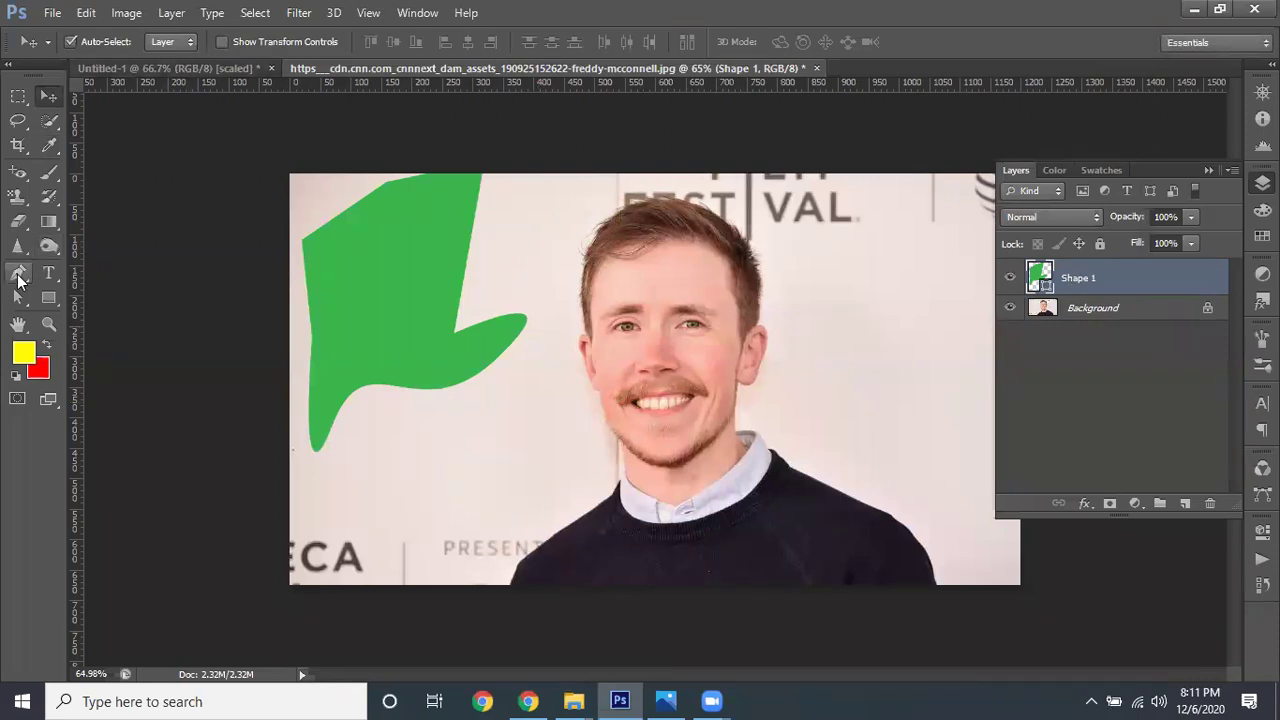
Switch the Pen tool's mode from Shape to Path
click(18, 278)
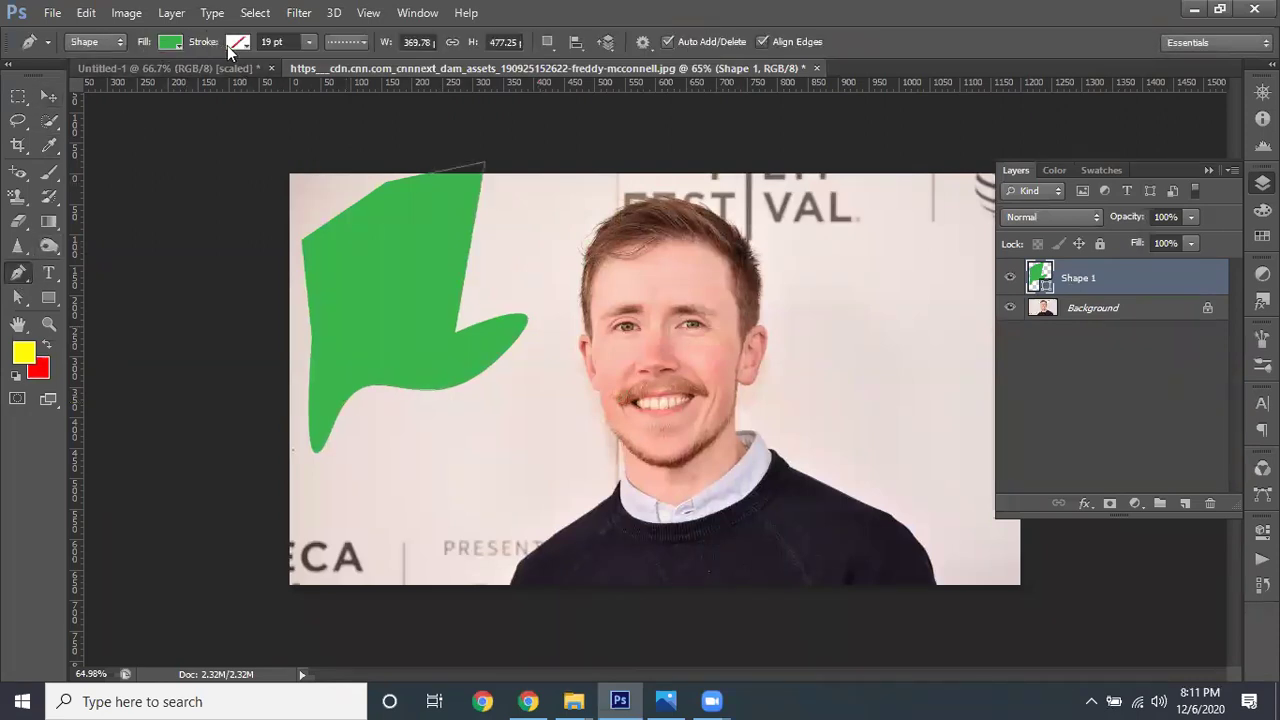
click(237, 42)
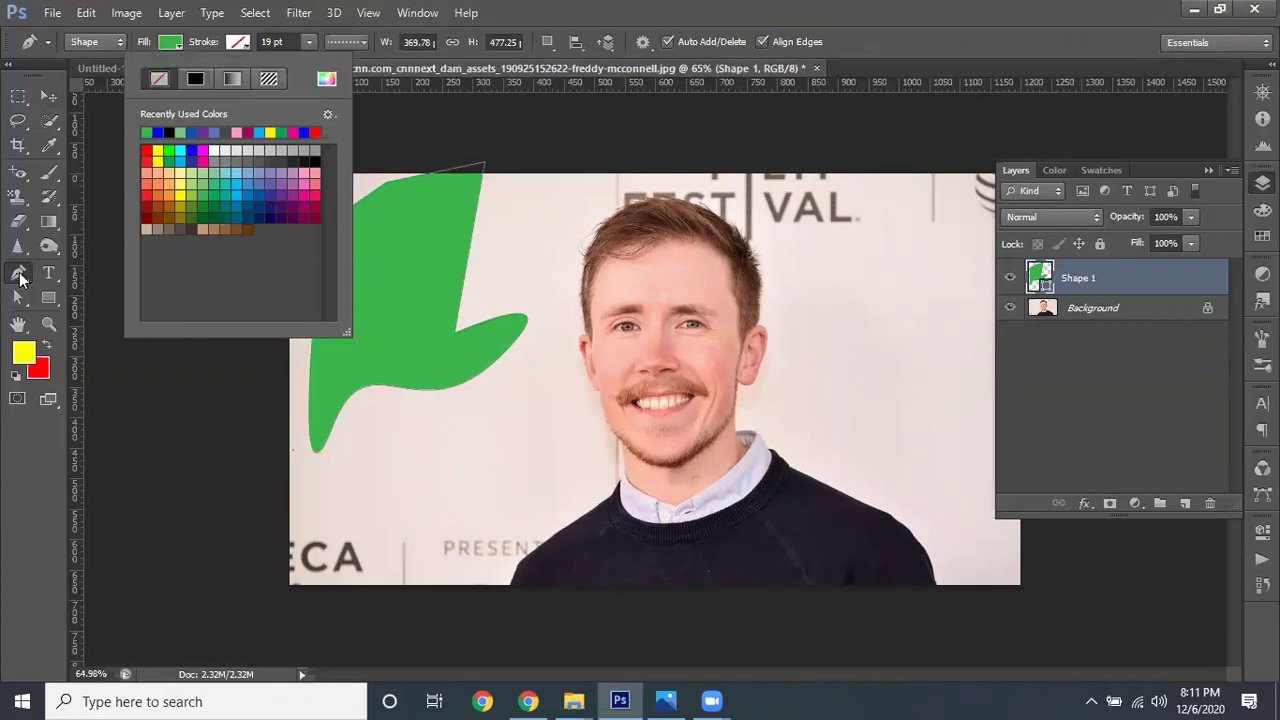
click(95, 43)
click(92, 77)
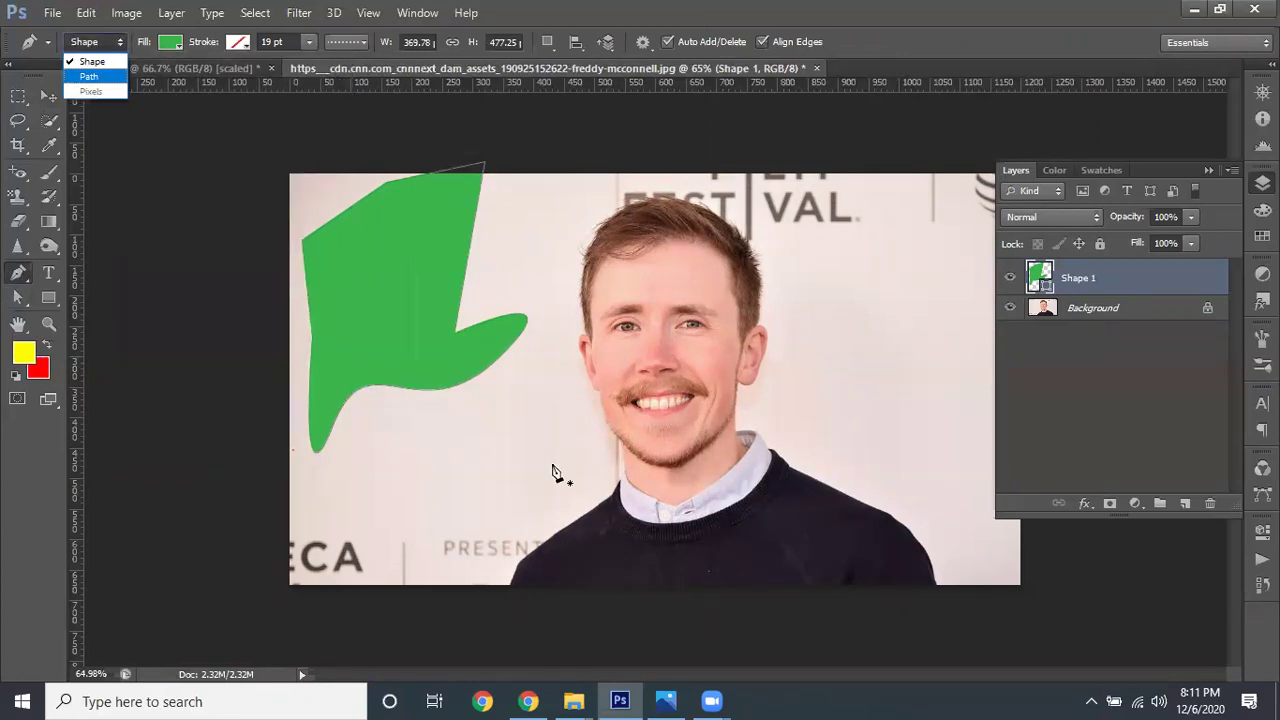
Draw a closed curved outline around the man's head and neck, then undo the green fill
click(561, 522)
drag(580, 420, 591, 357)
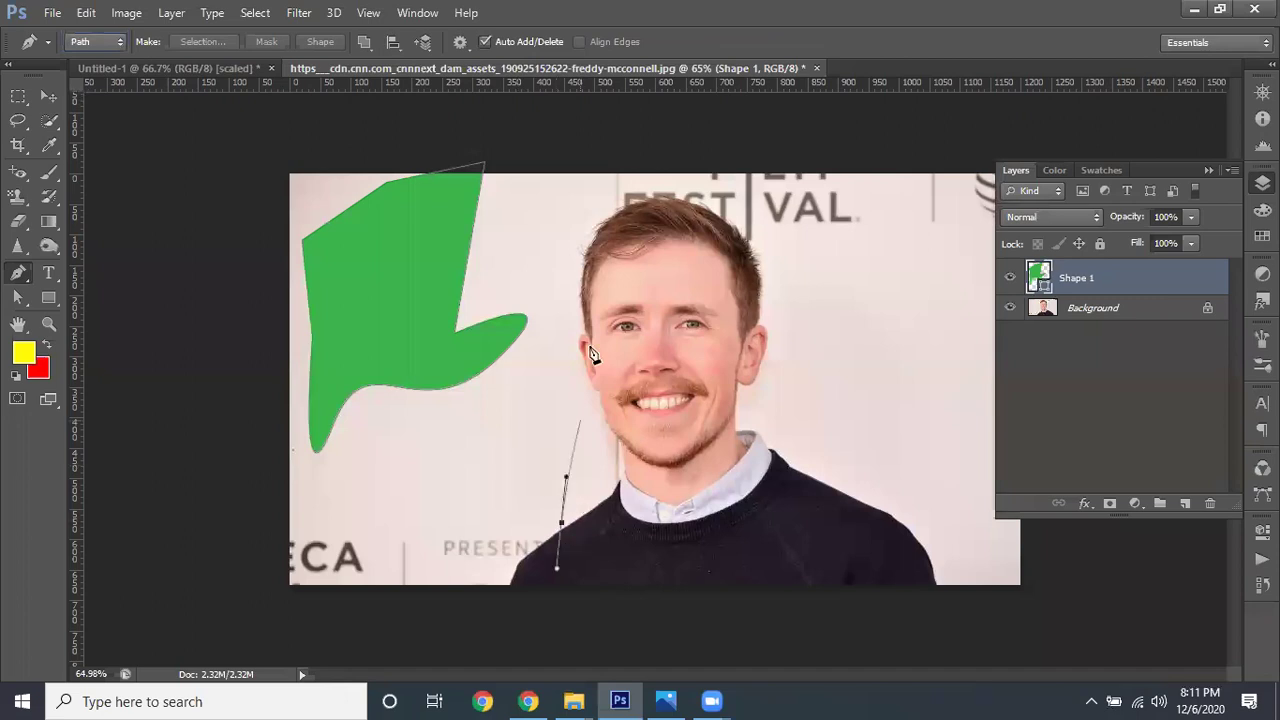
drag(665, 245, 710, 240)
click(830, 242)
drag(846, 402, 858, 431)
drag(903, 494, 908, 510)
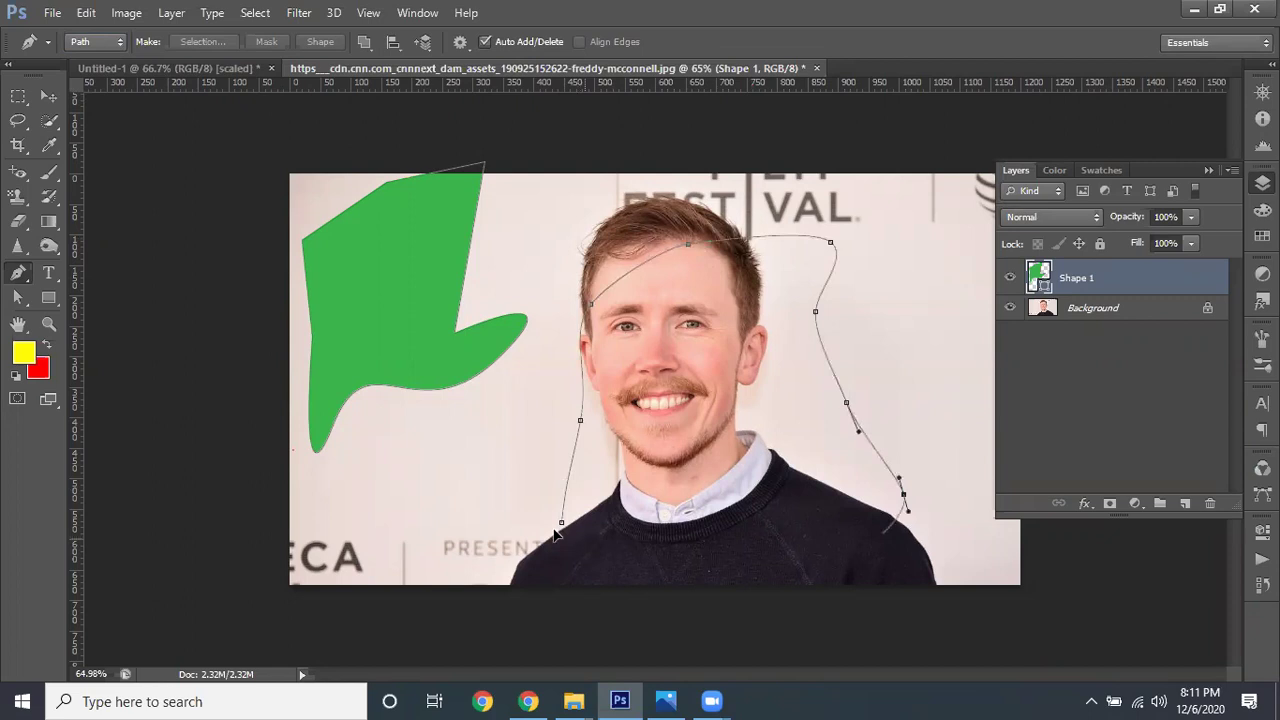
drag(557, 534, 663, 465)
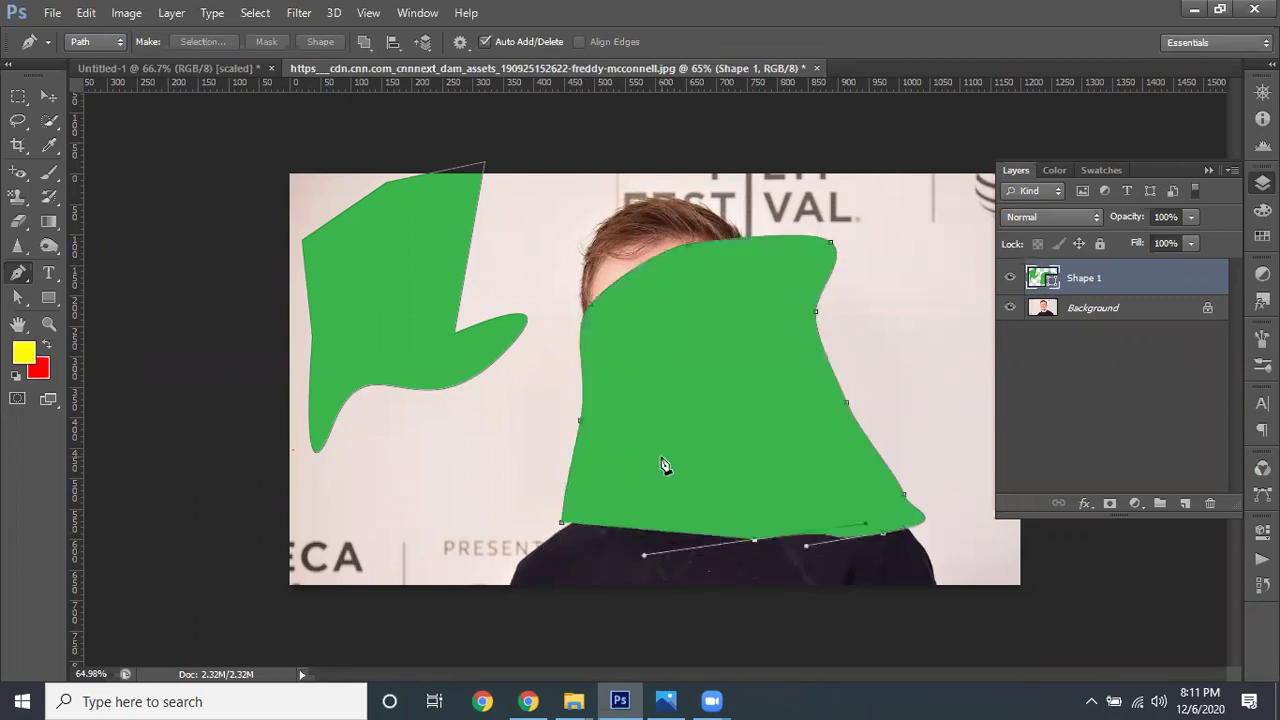
key(ctrl+z)
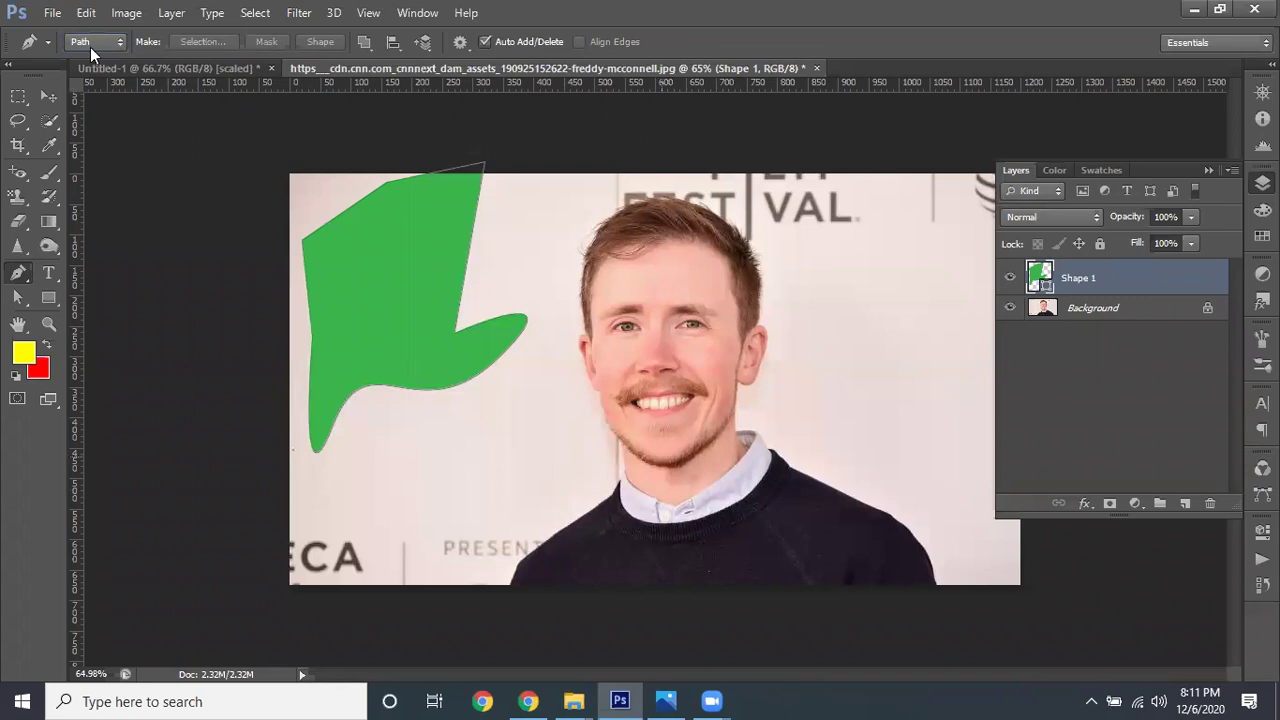
With the Background layer targeted, draw a closed path around the face and sweater
click(811, 366)
key(alt+bracketleft)
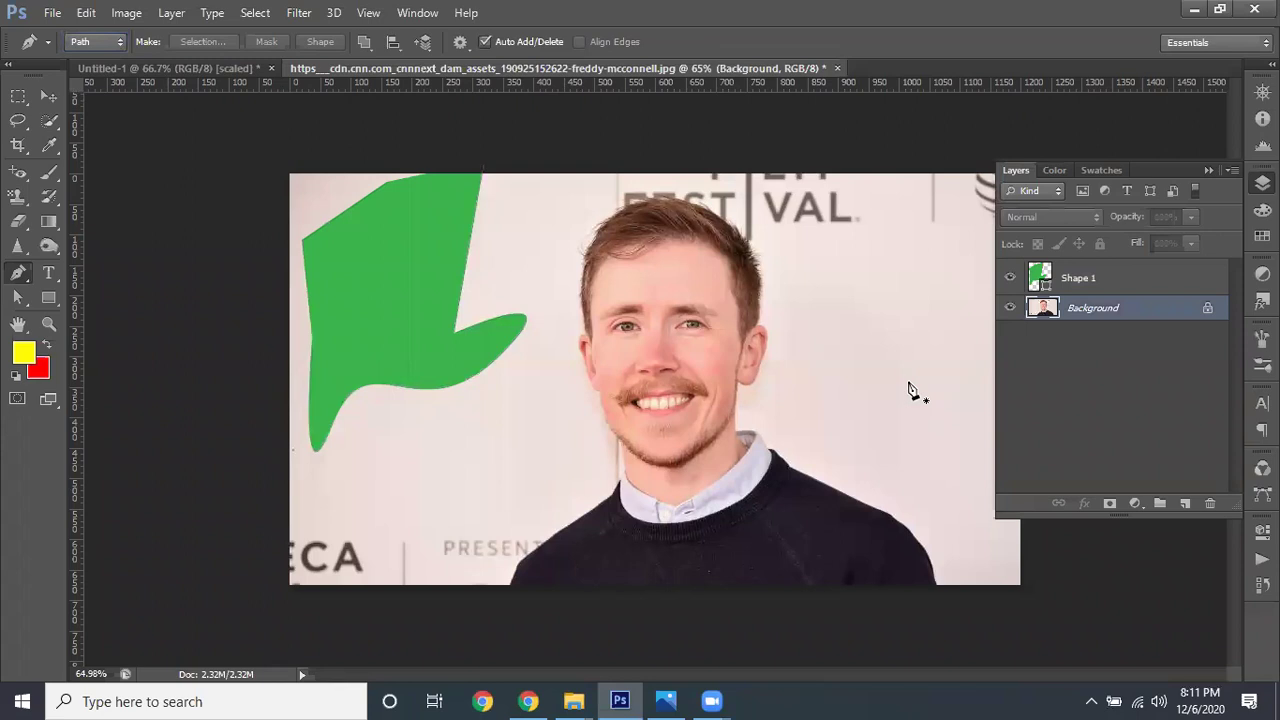
ctrl+click(662, 287)
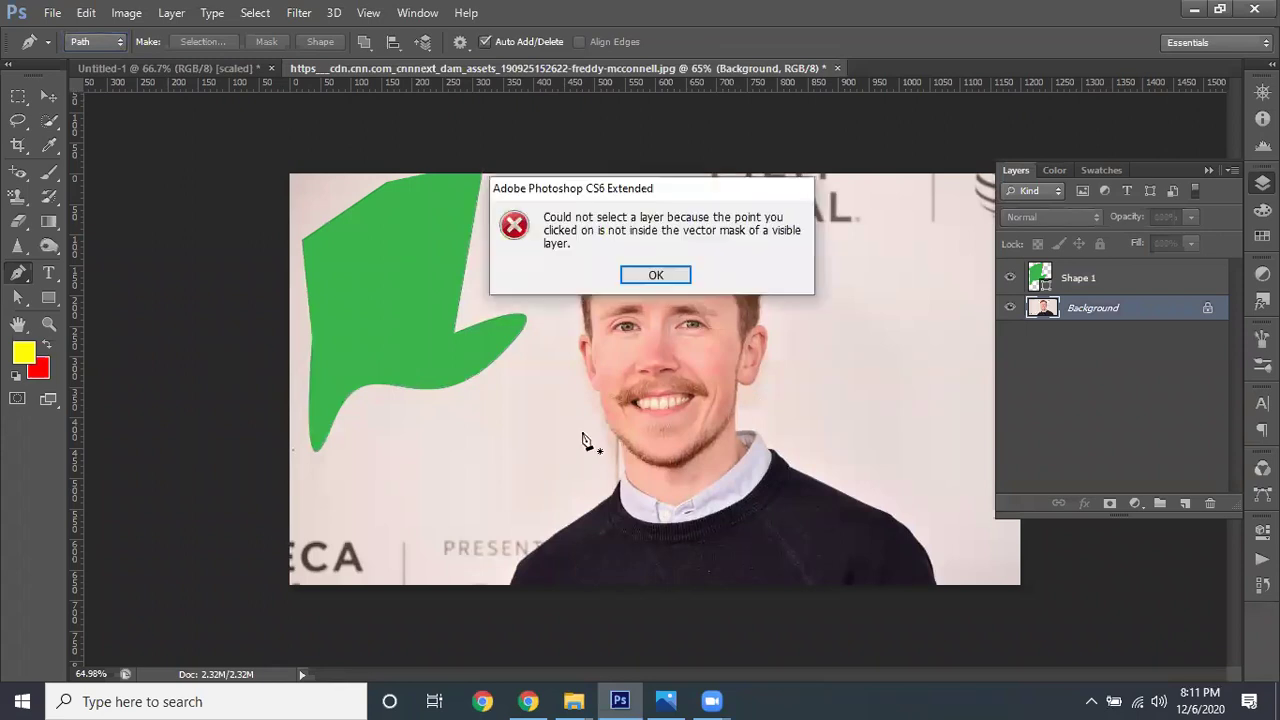
click(651, 274)
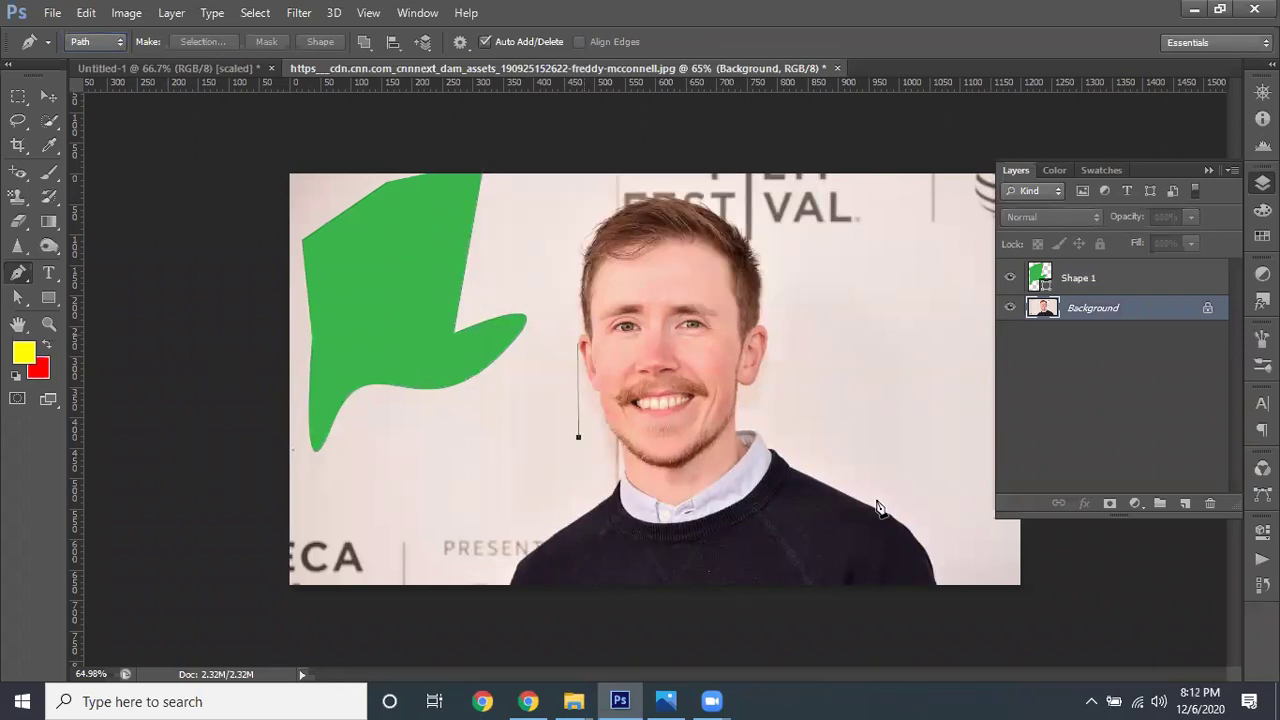
drag(580, 441, 587, 445)
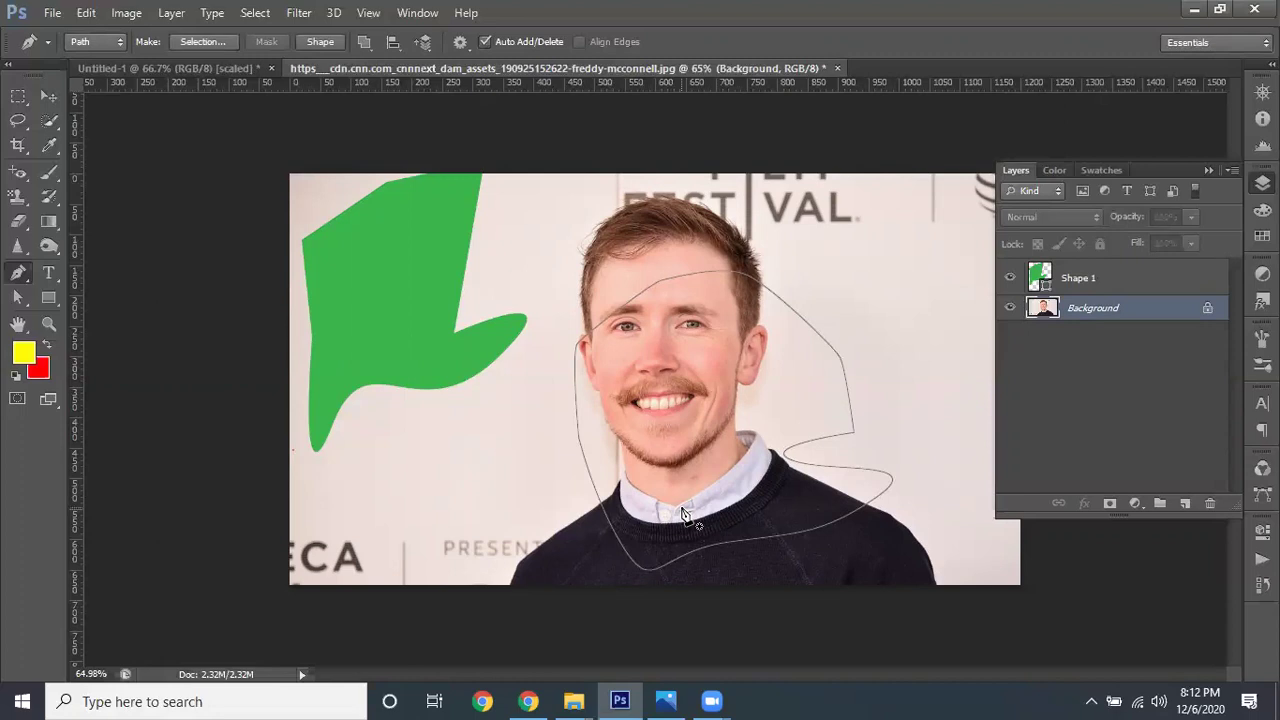
Load the path as a selection, fill it yellow, then undo the fill
key(ctrl+Return)
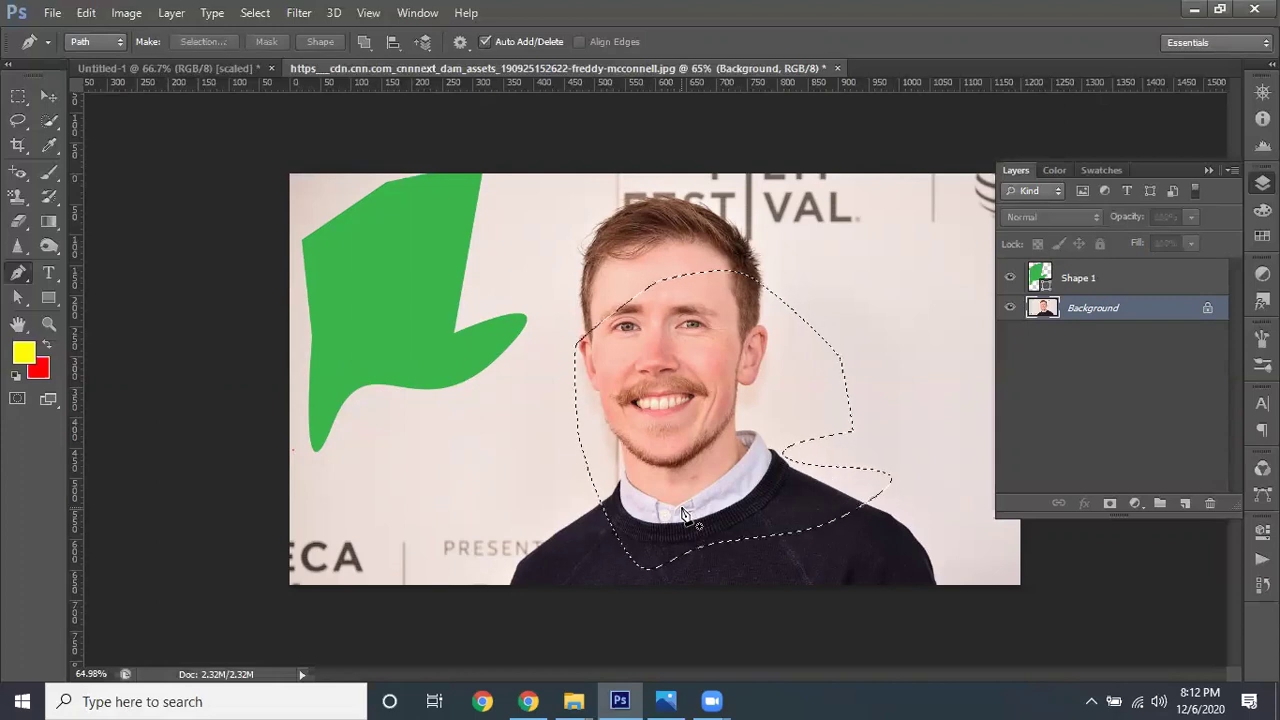
key(alt+BackSpace)
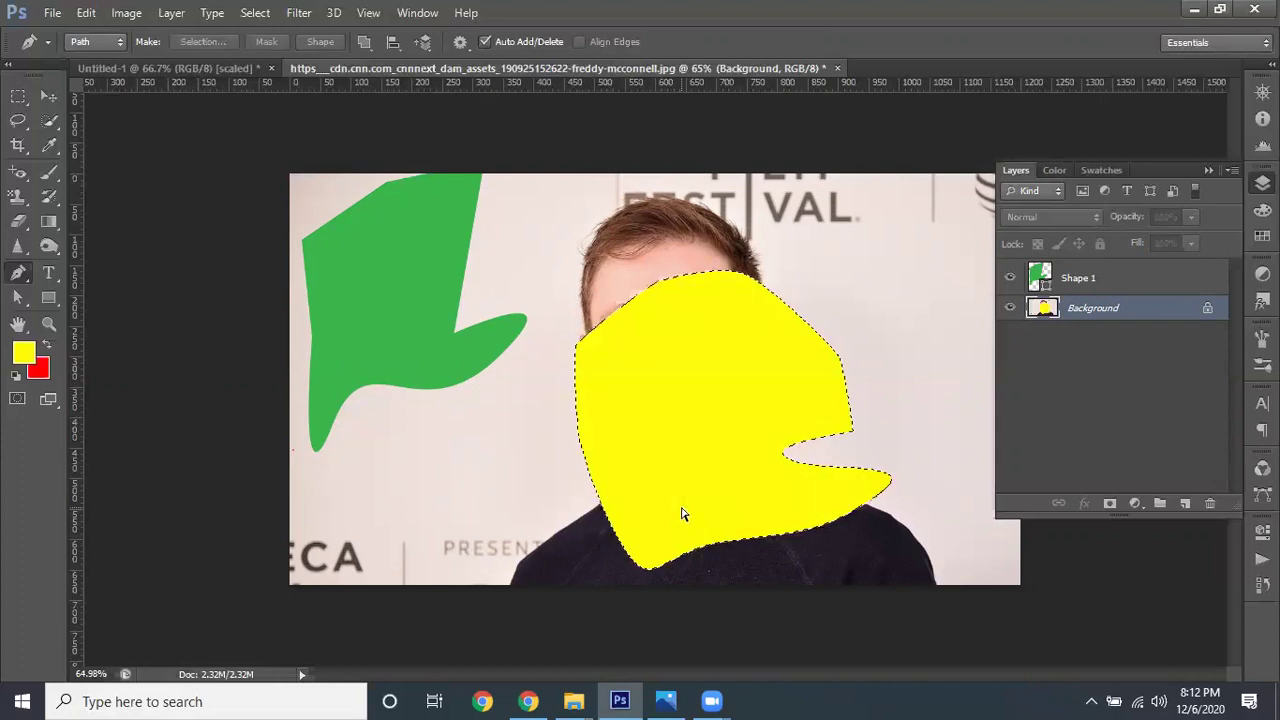
key(ctrl+z)
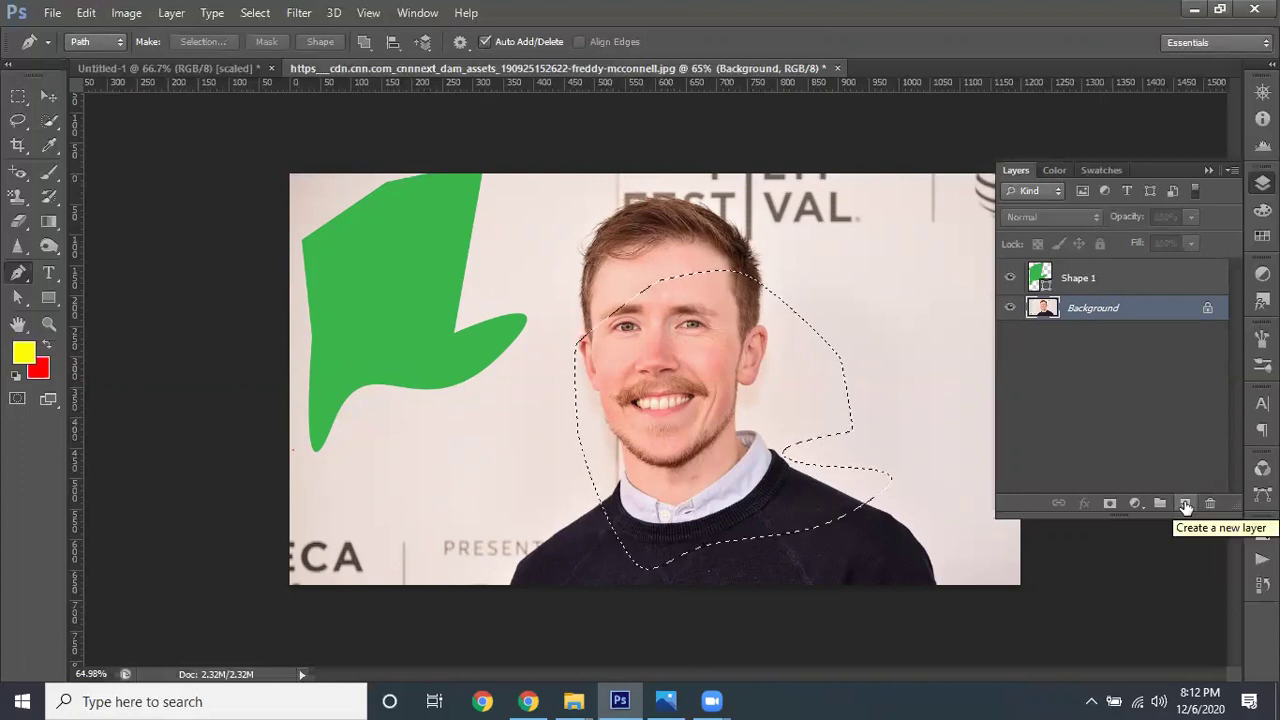
Fill the face selection yellow on a new layer, then step through history to undo it
click(1185, 505)
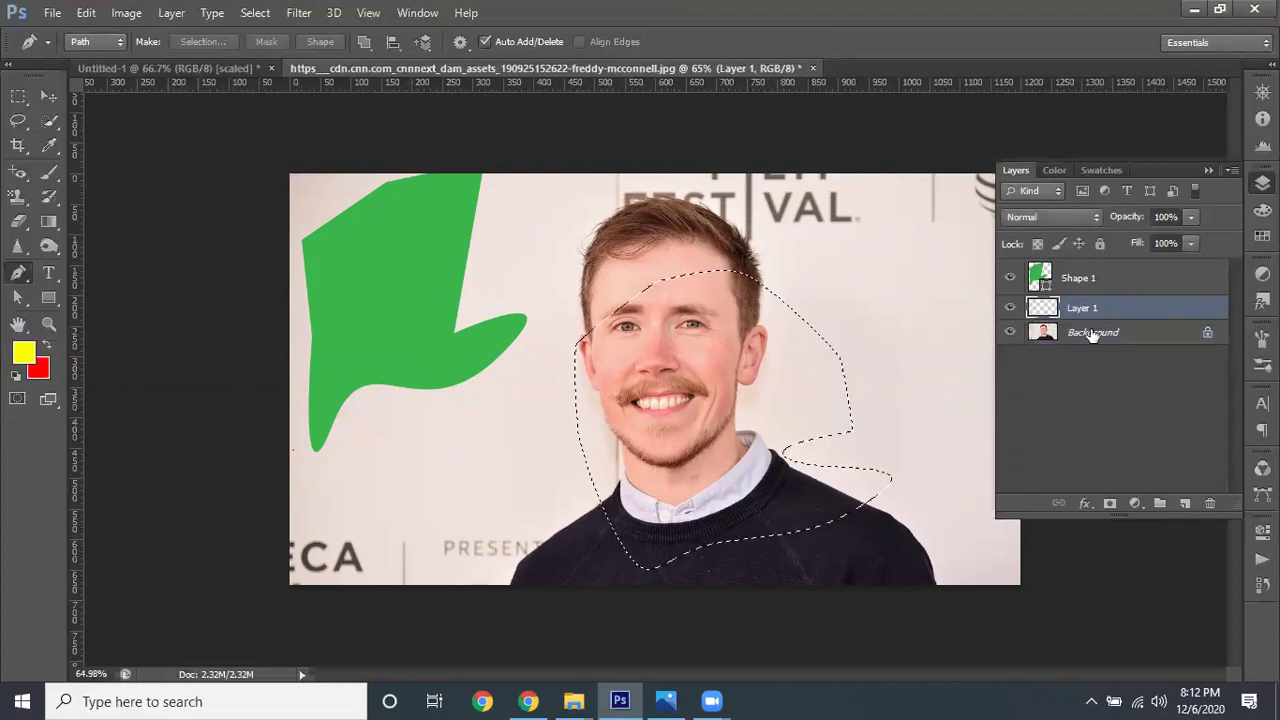
key(alt+BackSpace)
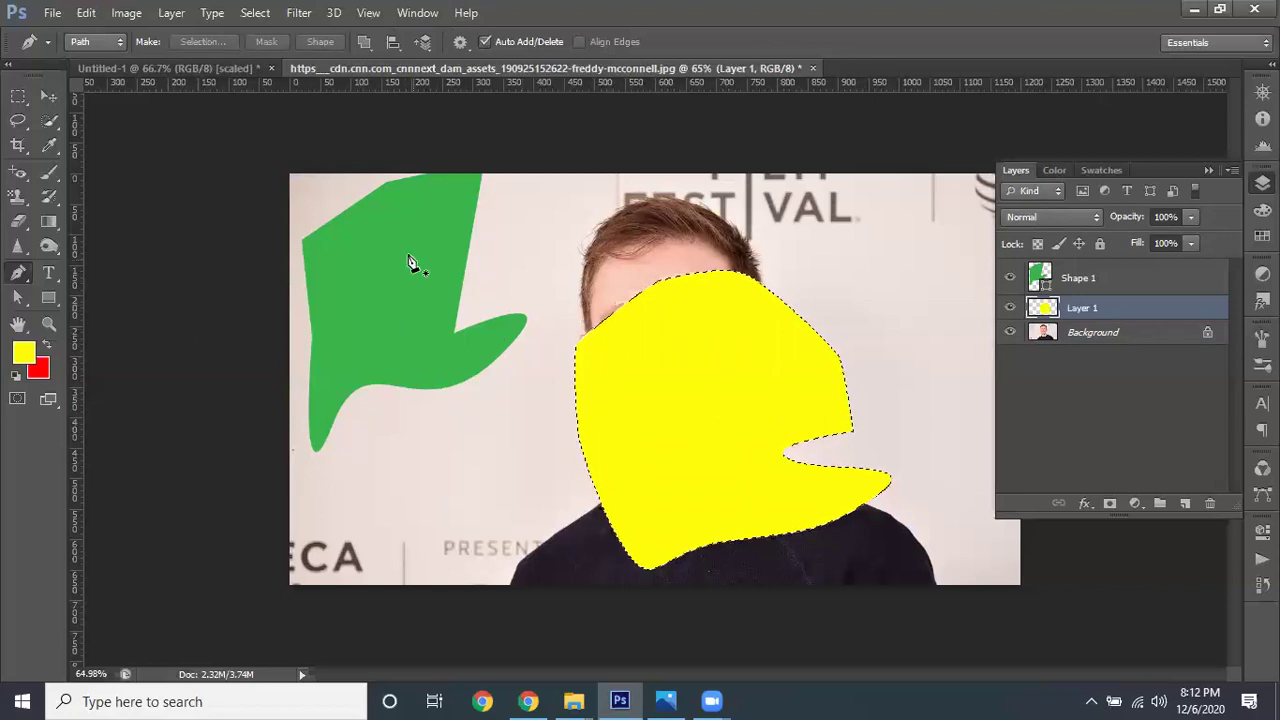
ctrl+click(299, 218)
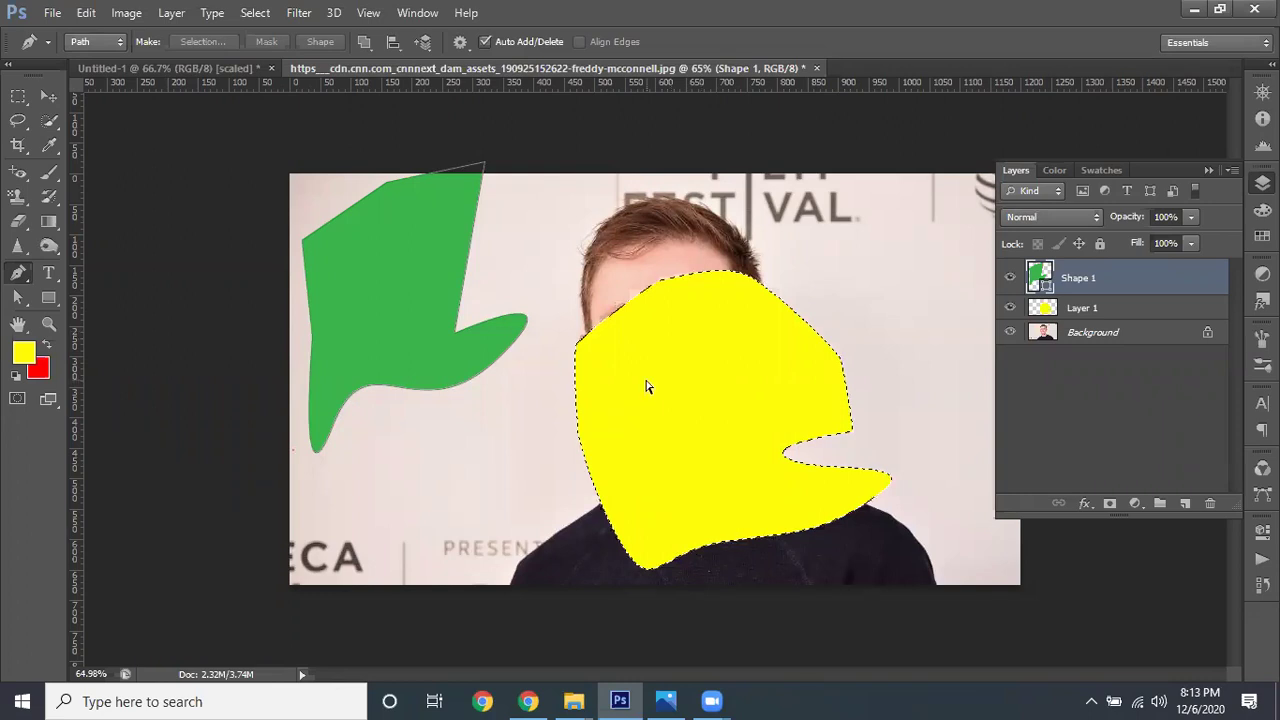
key(ctrl+alt+z)
key(ctrl+alt+z)
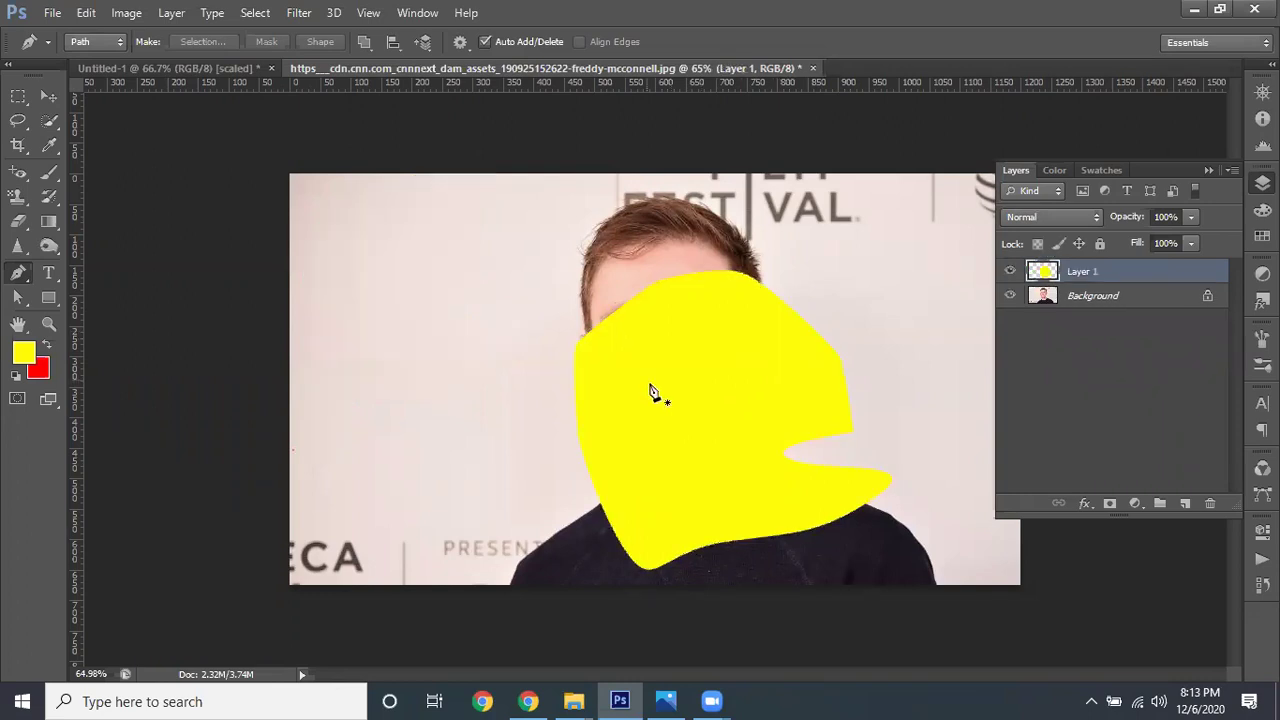
key(ctrl+shift+z)
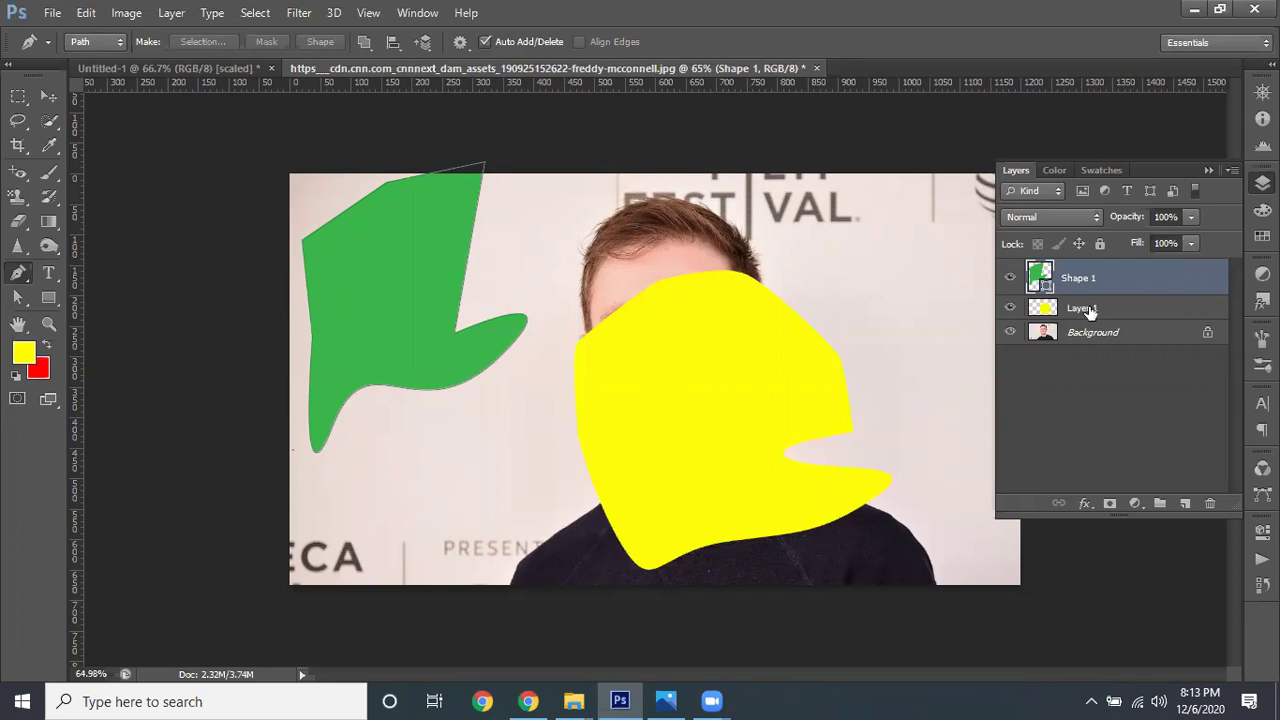
key(ctrl+shift+z)
key(ctrl+alt+z)
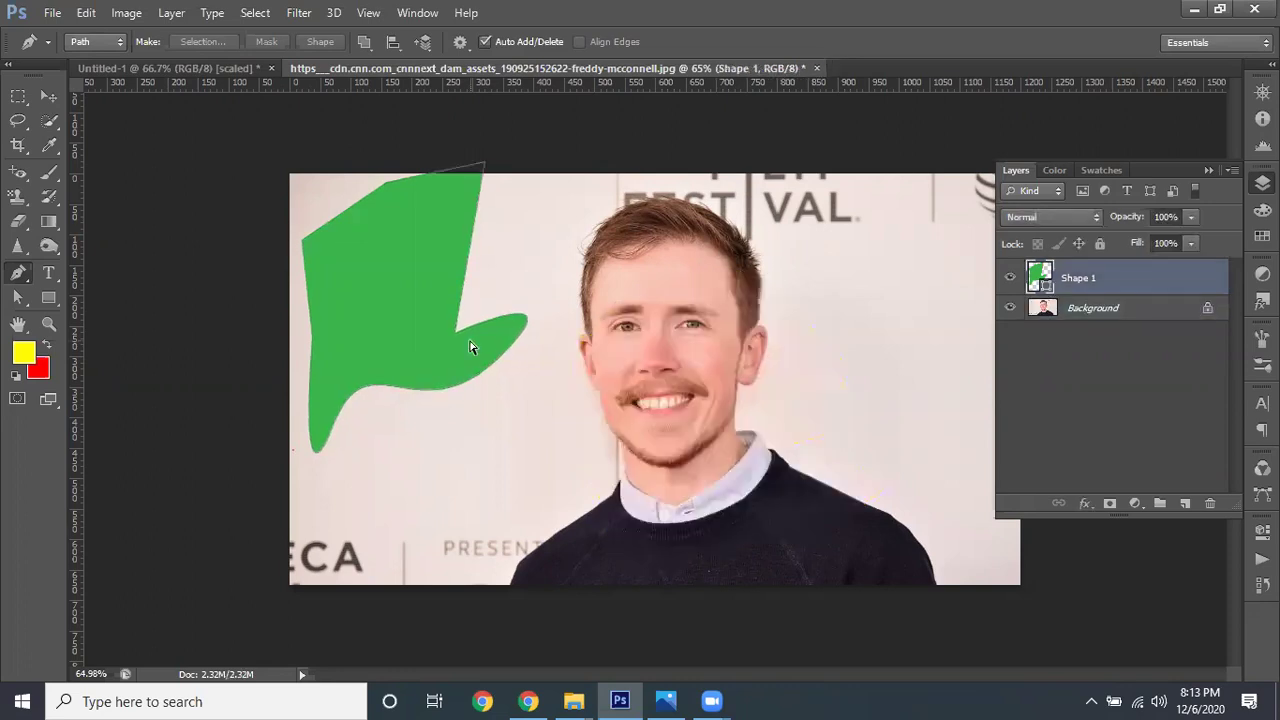
Load the green shape's outline as a selection and fill it yellow on a new layer above Shape 1
key(ctrl+alt+z)
key(ctrl+Return)
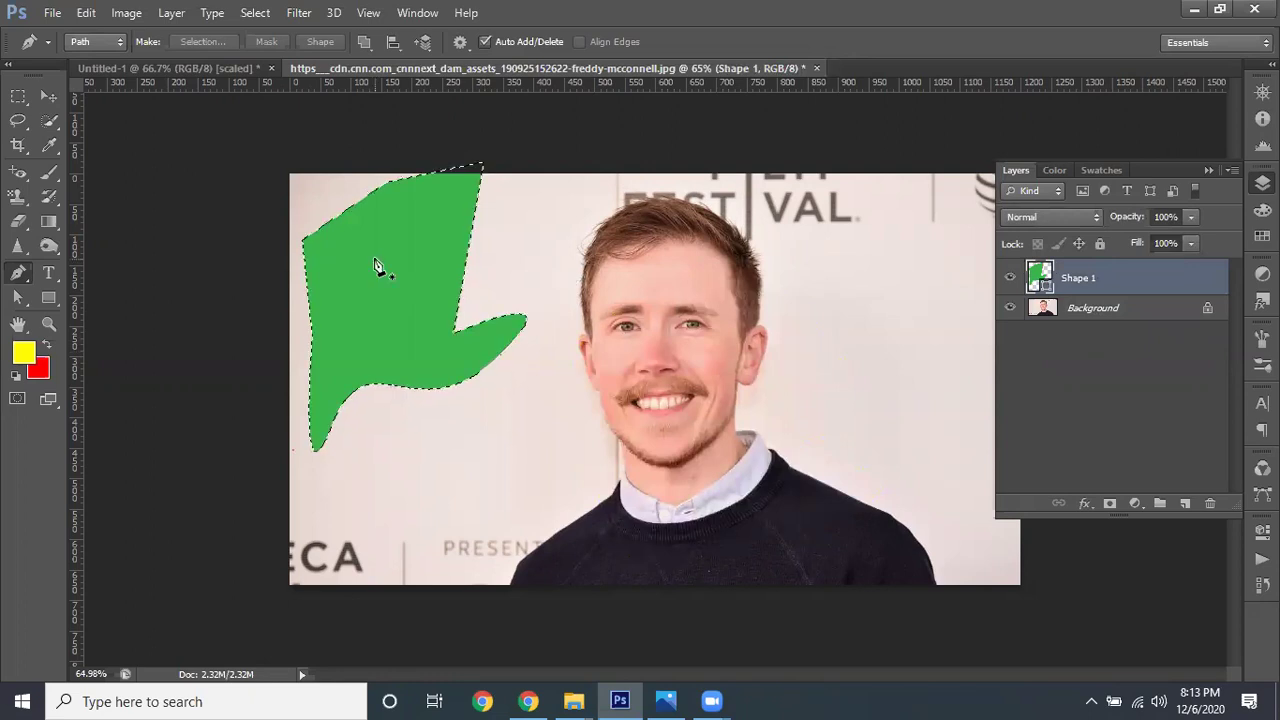
click(1187, 504)
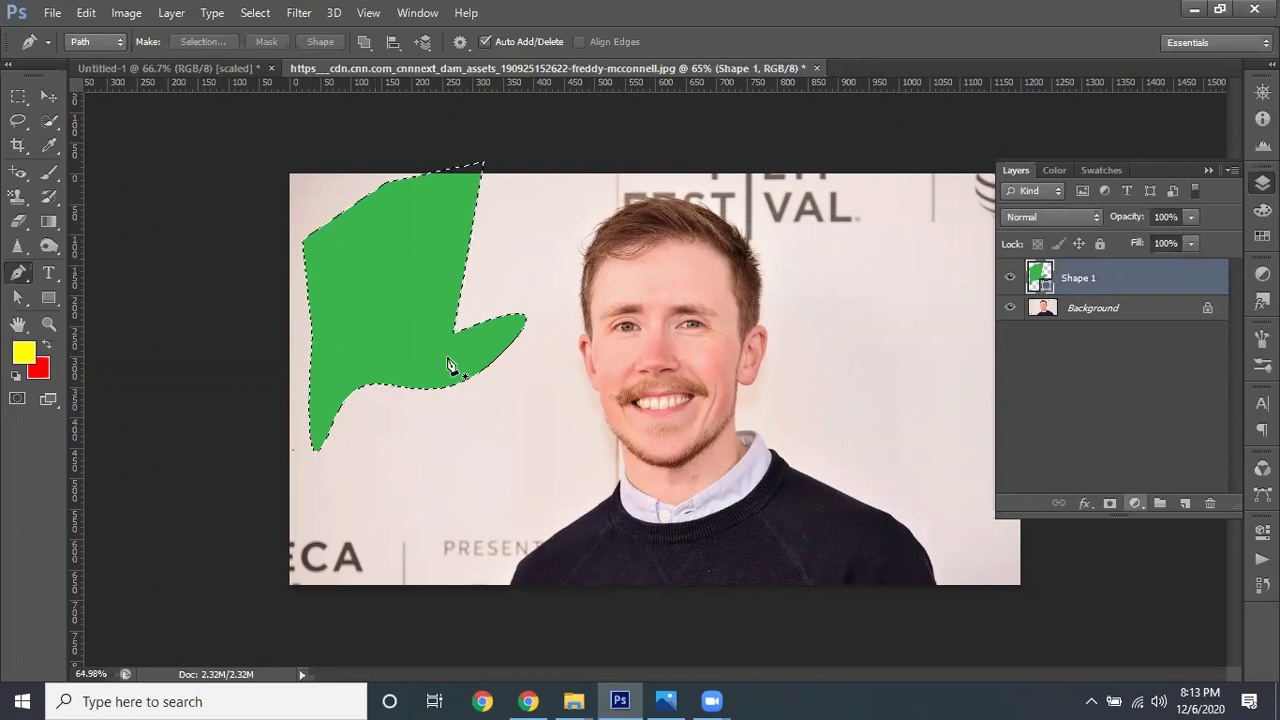
key(alt+BackSpace)
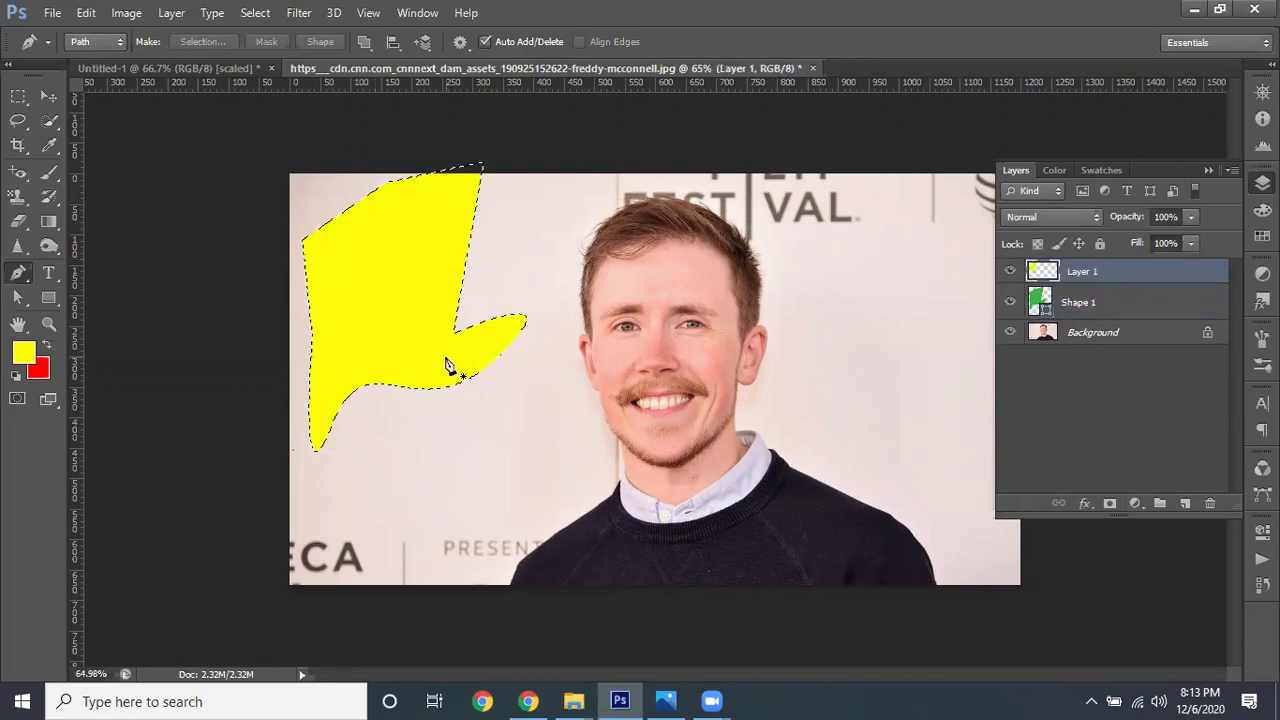
Move the yellow Layer 1 copy onto the man's face and deselect it
key(v)
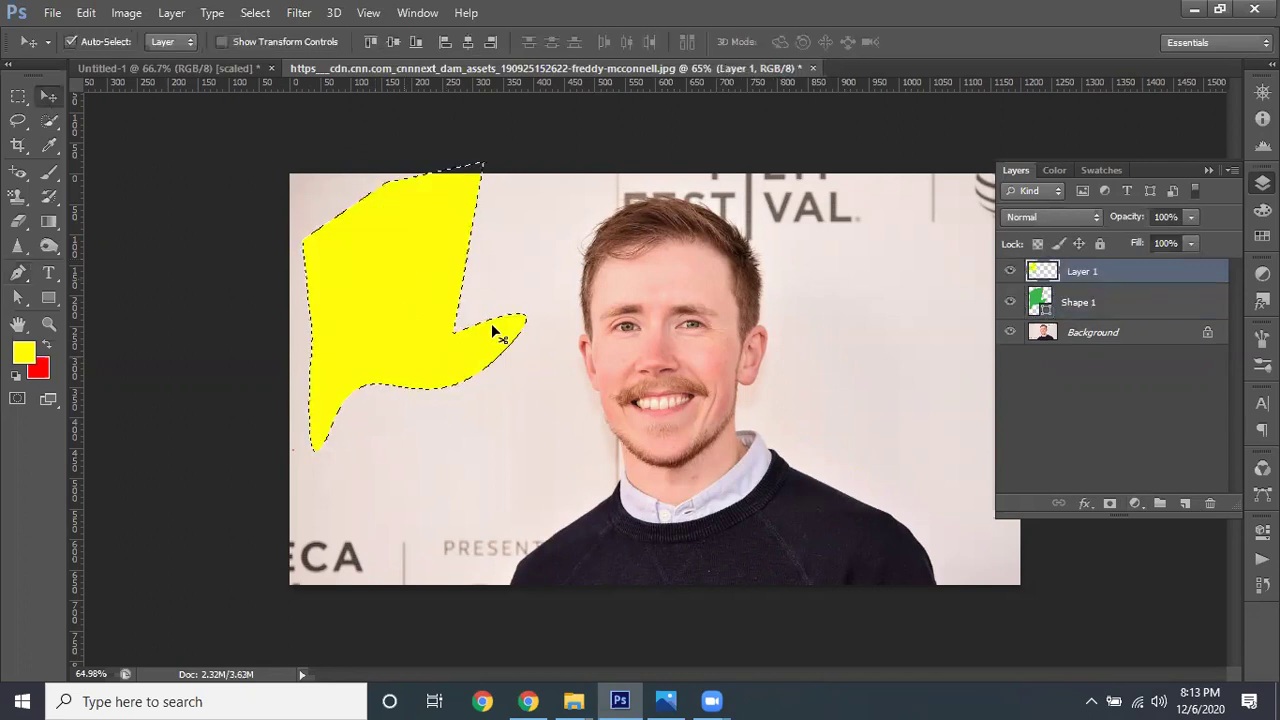
drag(417, 277, 783, 354)
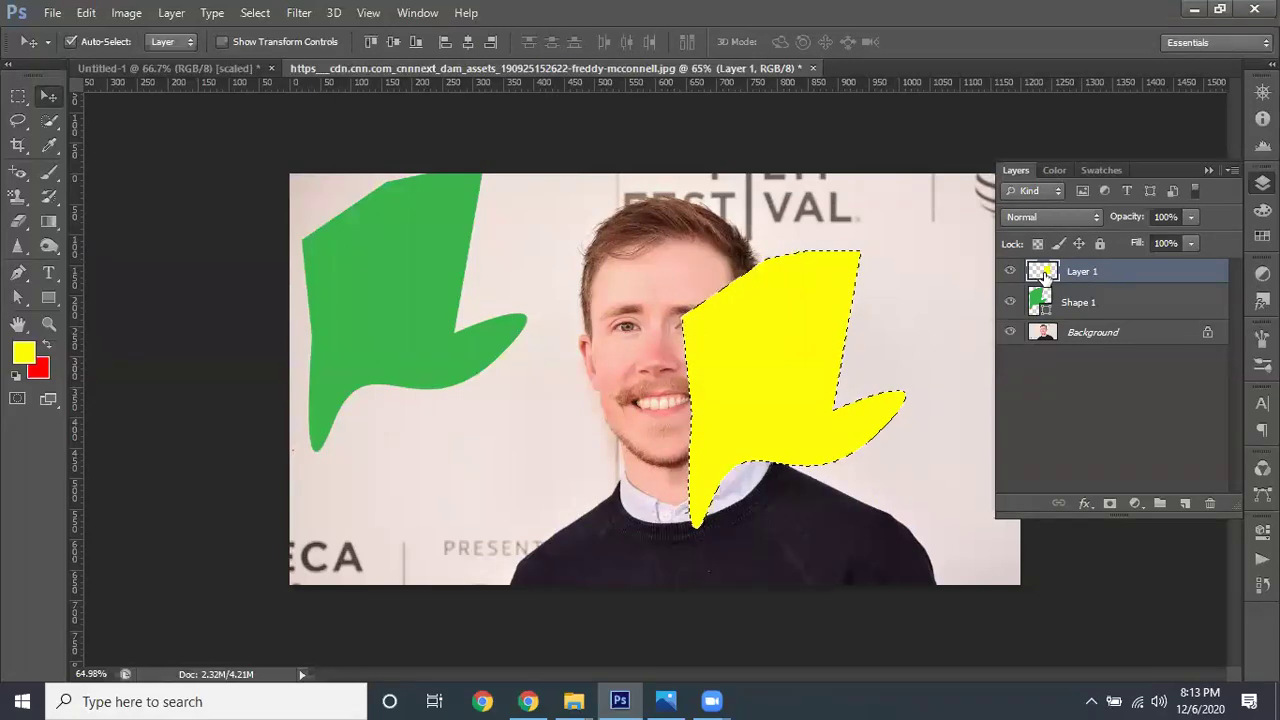
drag(813, 335, 707, 293)
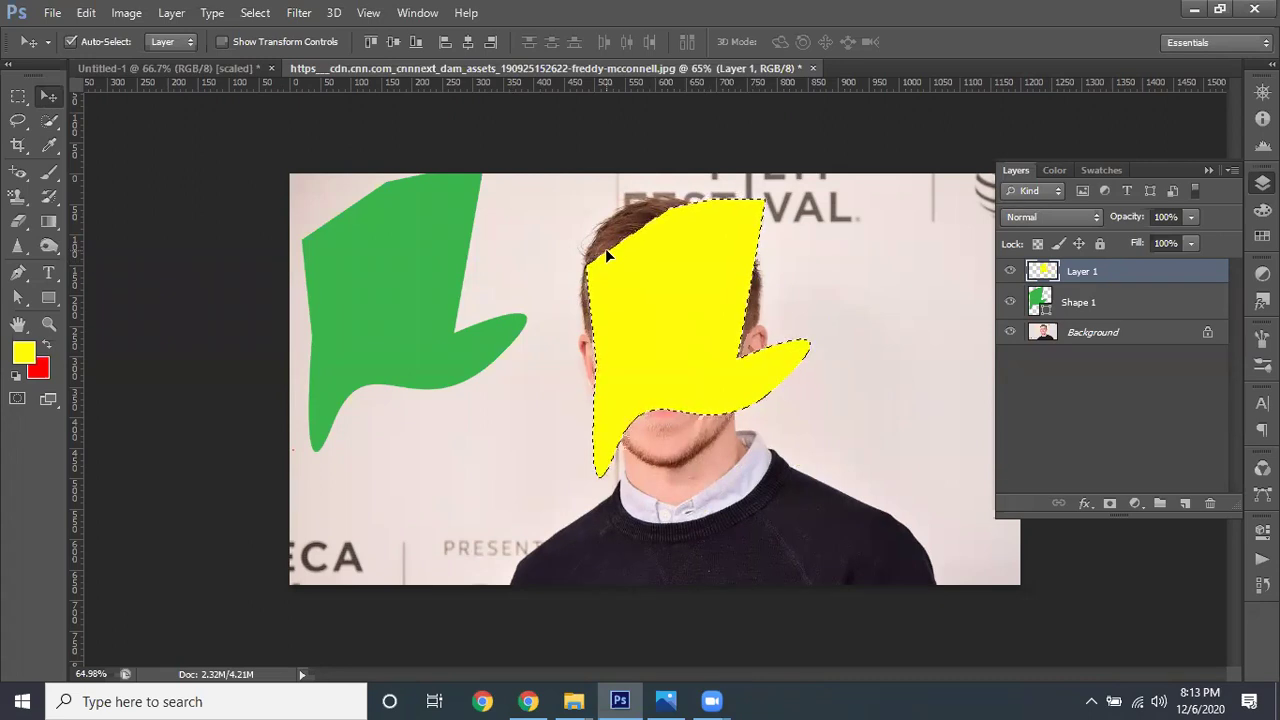
key(ctrl+d)
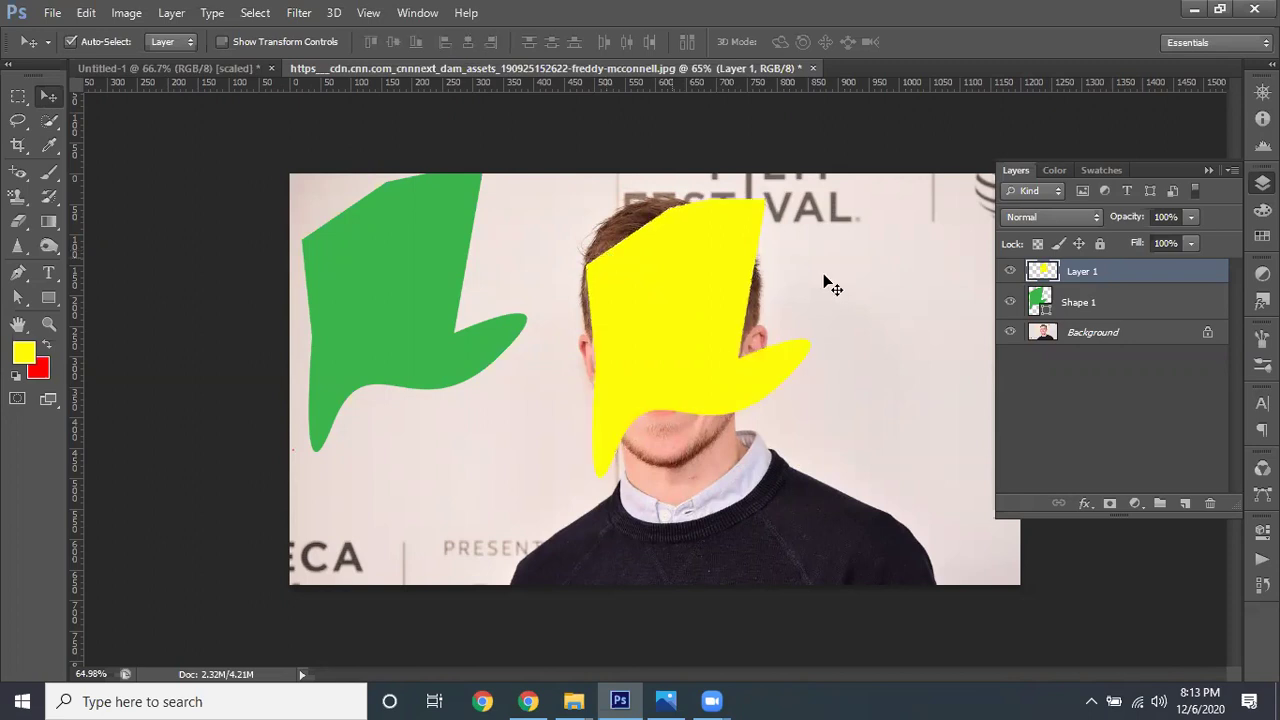
Delete the yellow Layer 1 and green Shape 1 layers, leaving only the Background photo
key(Delete)
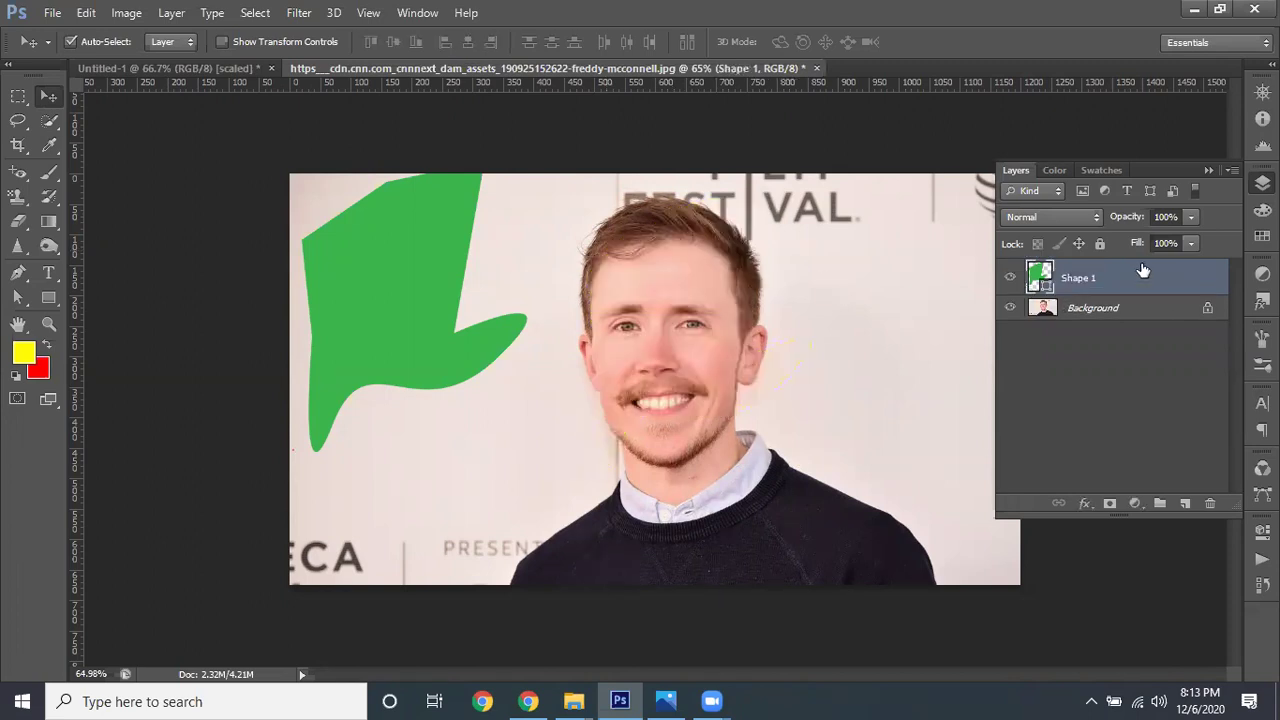
key(Delete)
right_click(1038, 281)
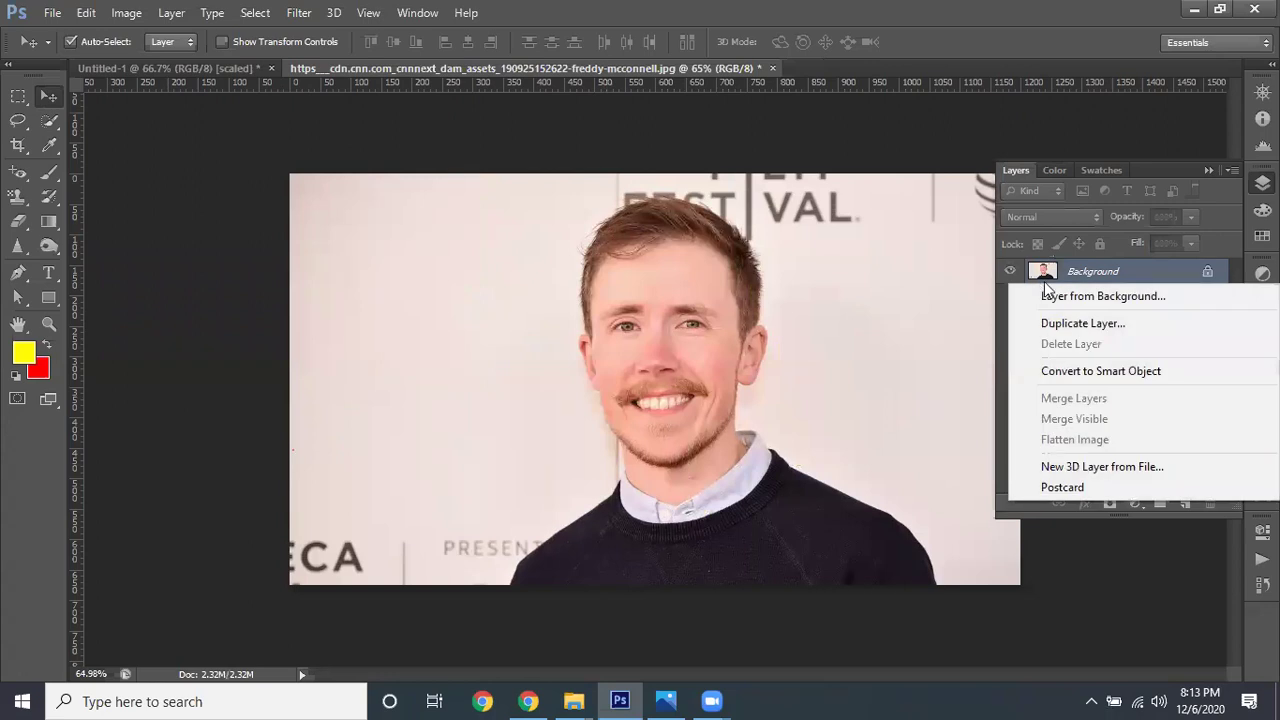
click(957, 289)
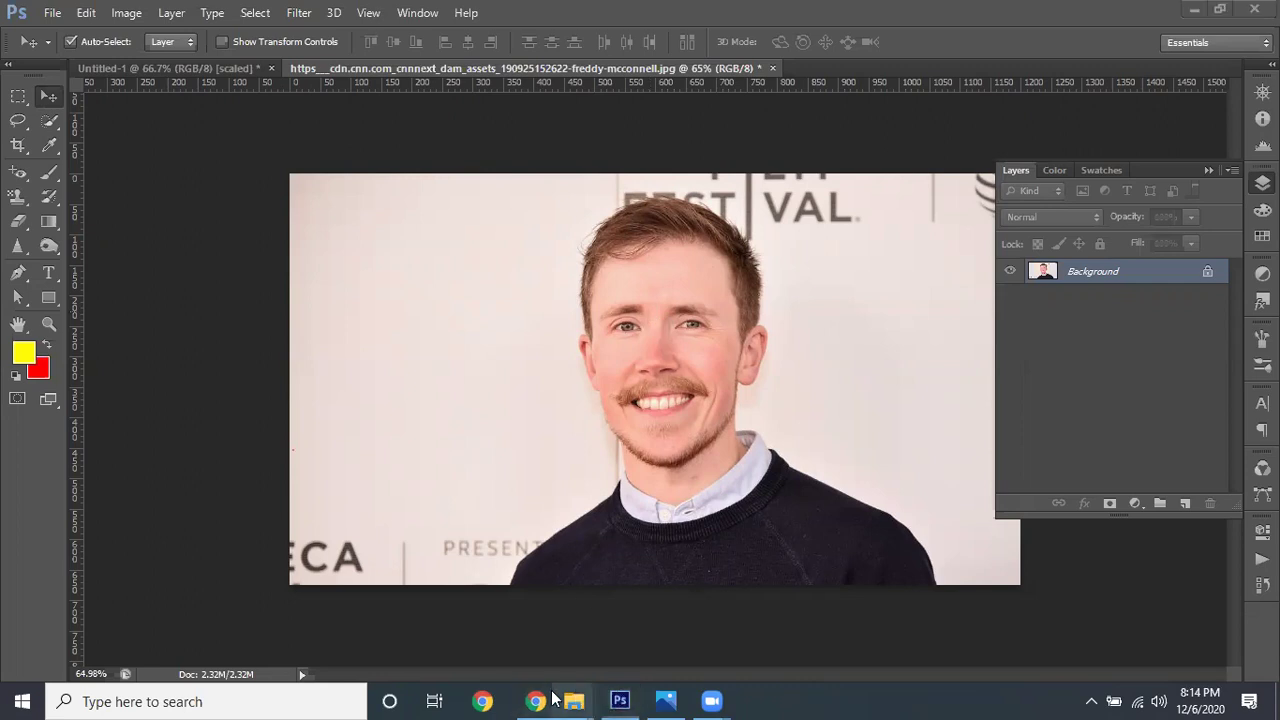
Open bangladesh-map-vector-1608043.jpg from img retouch and zoom in on the Khulna region
click(44, 12)
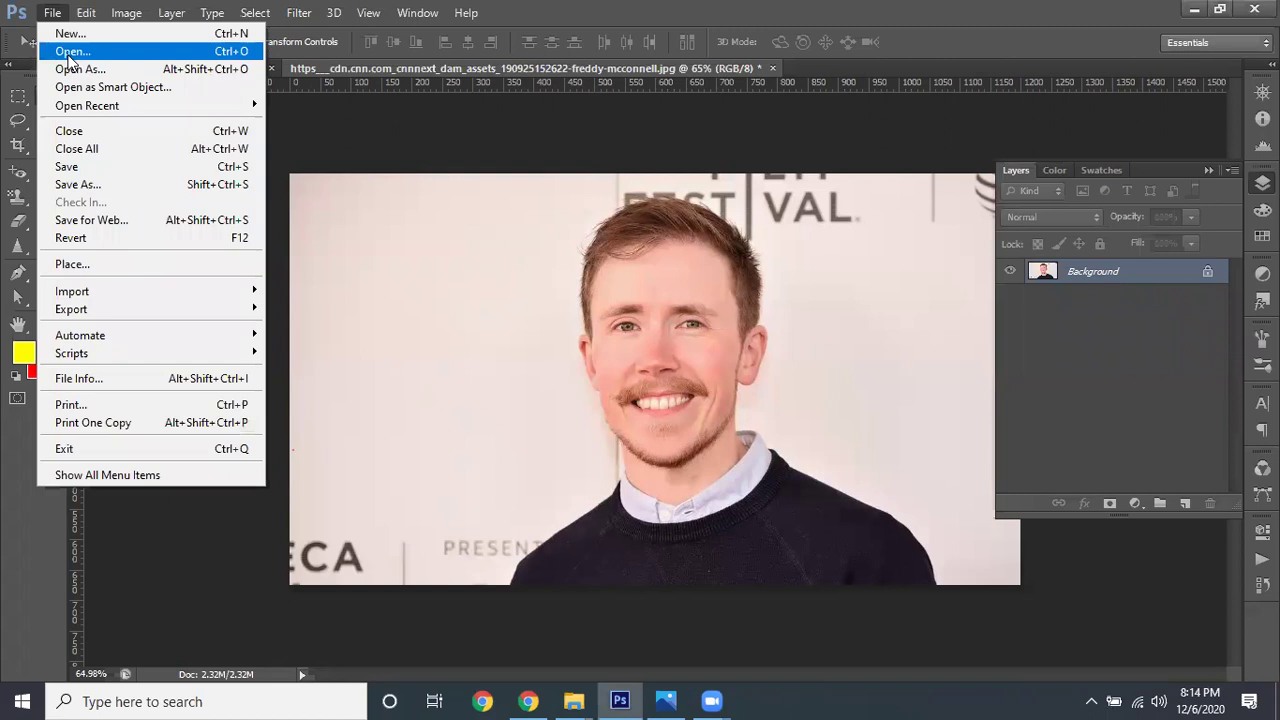
click(68, 57)
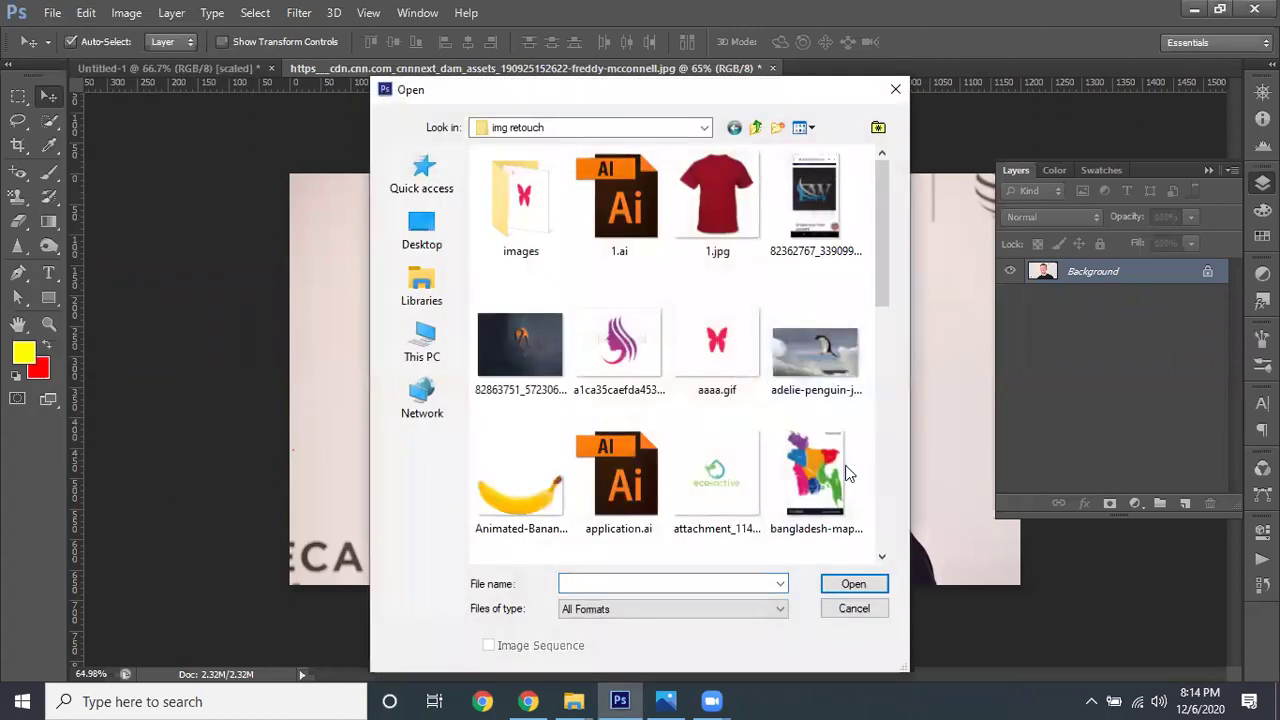
click(815, 472)
click(855, 584)
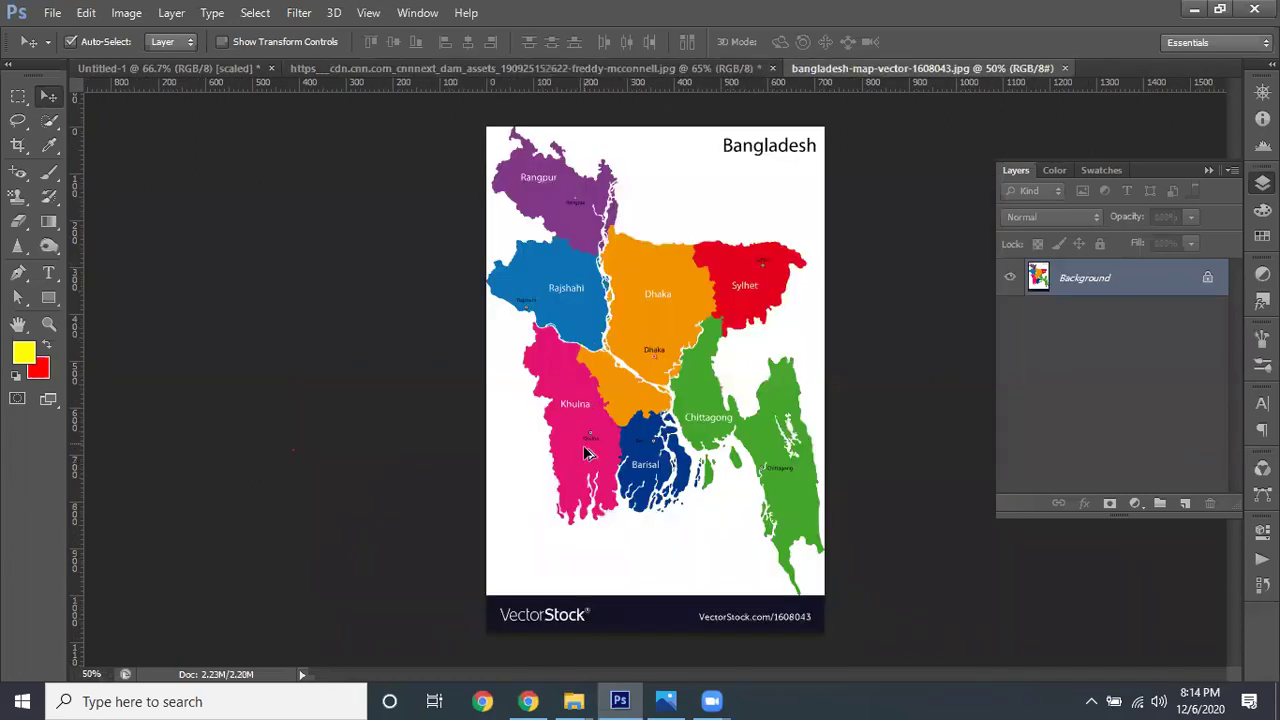
scroll(585, 453, up, 3)
scroll(577, 445, up, 3)
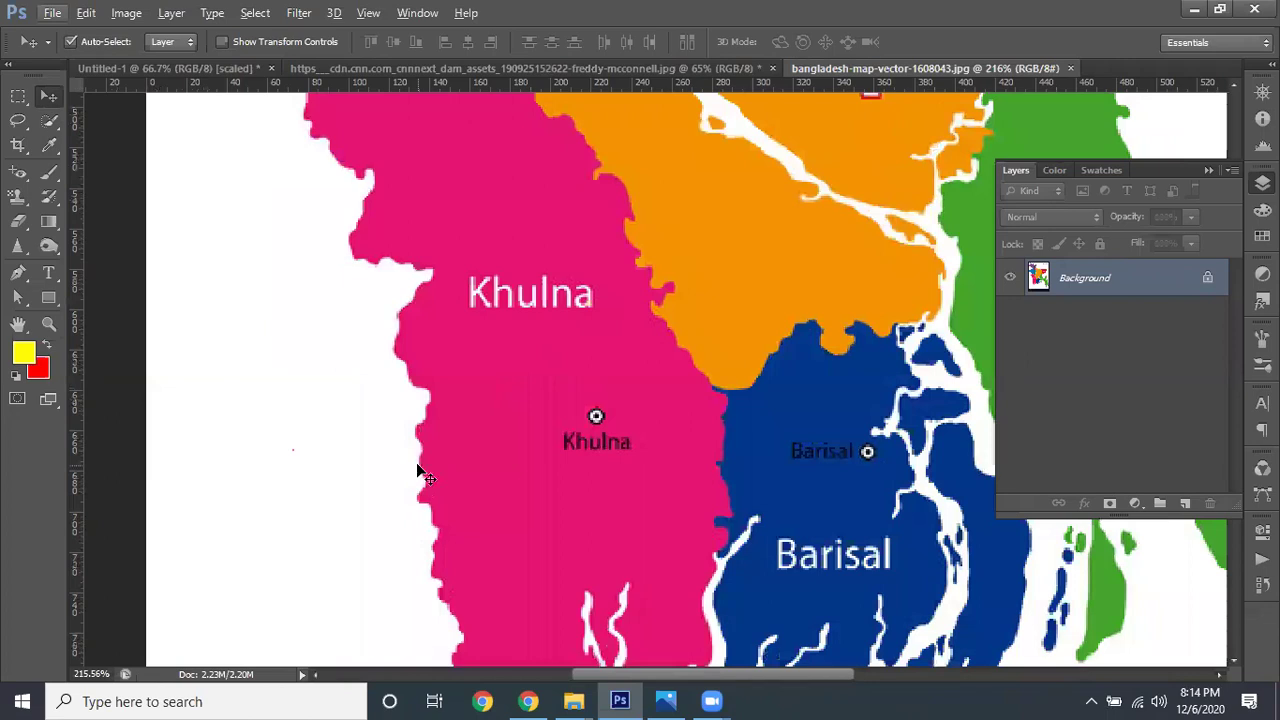
scroll(440, 440, down, 3)
scroll(446, 459, down, 1)
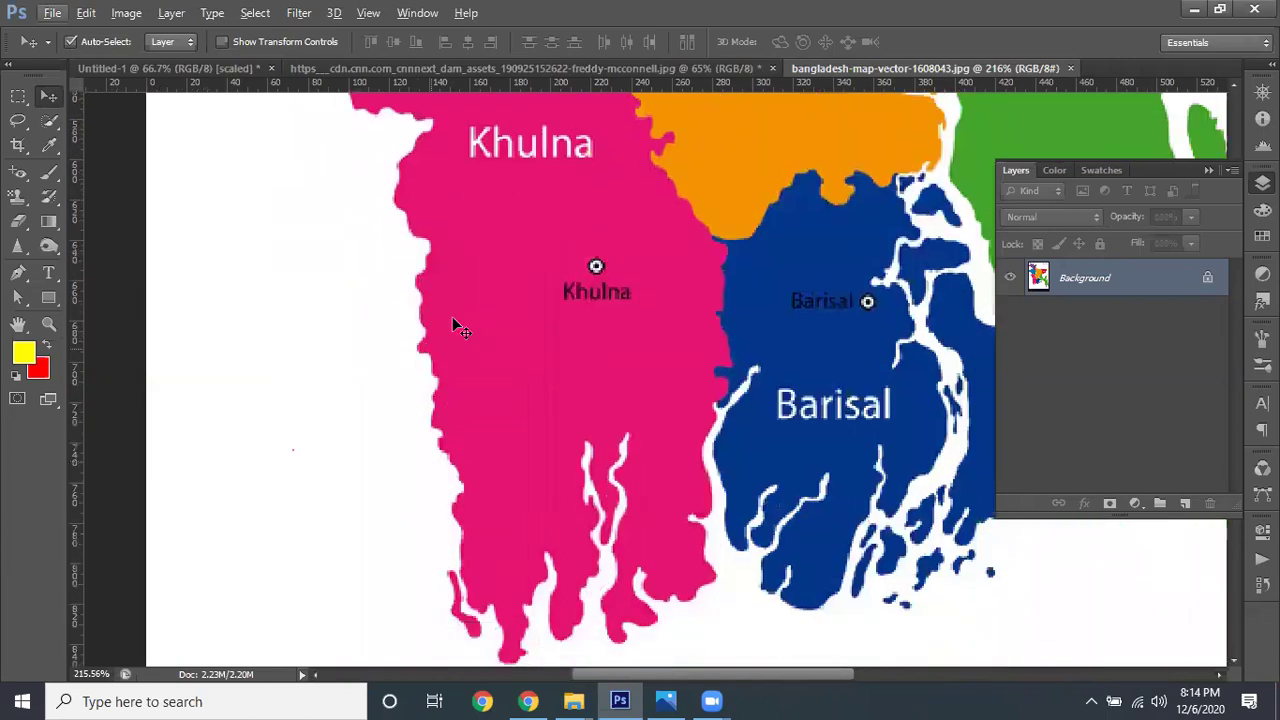
scroll(453, 438, up, 3)
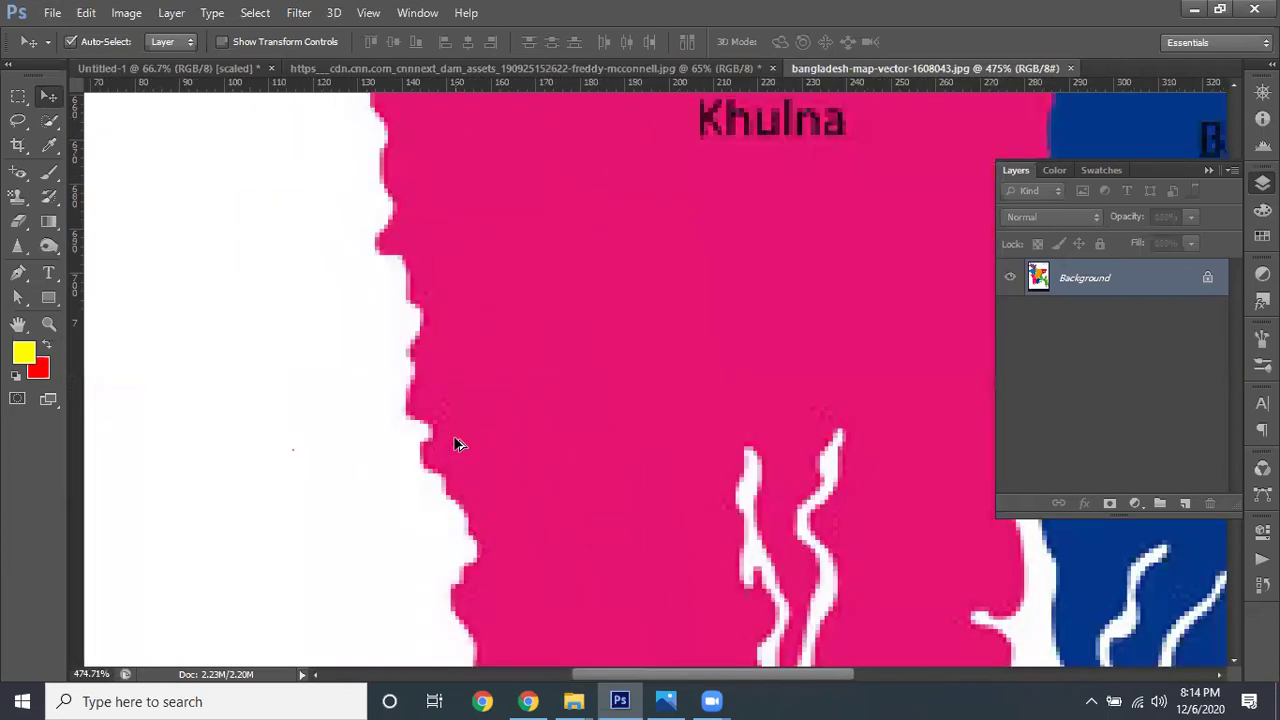
scroll(455, 444, up, 1)
Start a pen path on Khulna's western coastline with curved anchors running upward
click(18, 272)
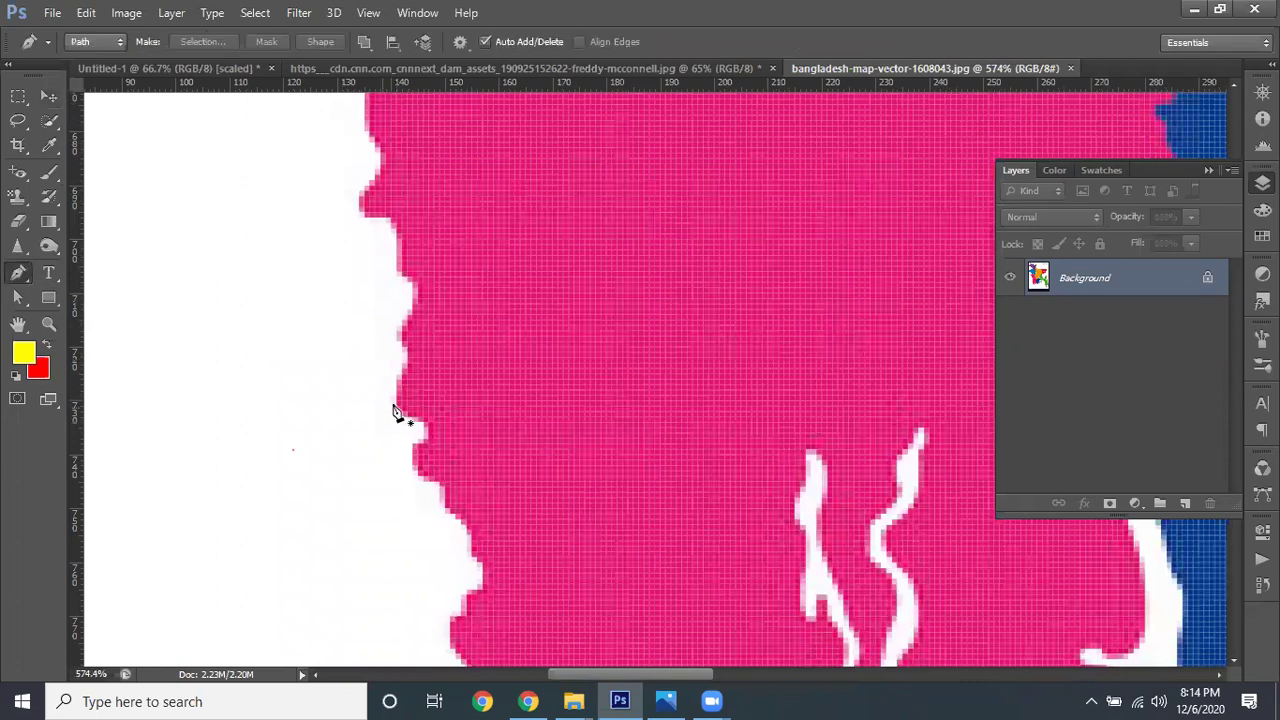
scroll(395, 412, up, 1)
scroll(417, 408, up, 1)
click(400, 410)
drag(407, 332, 383, 303)
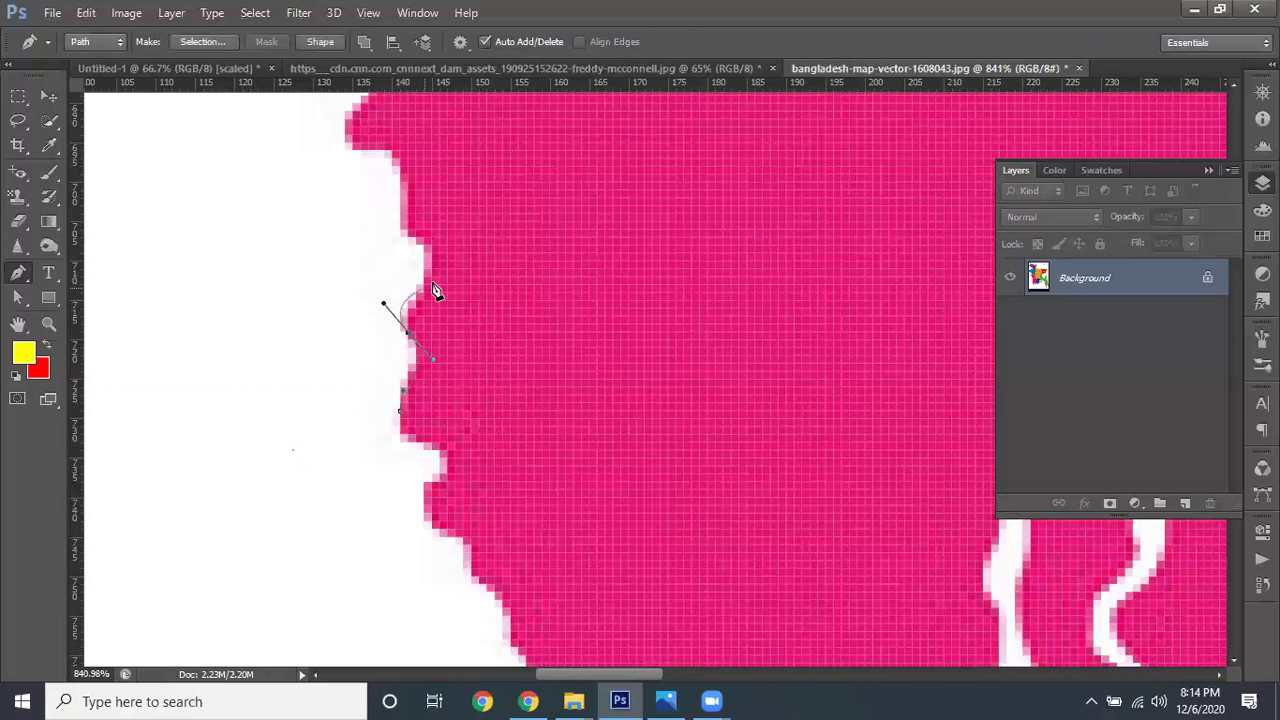
drag(399, 229, 327, 175)
drag(353, 143, 272, 135)
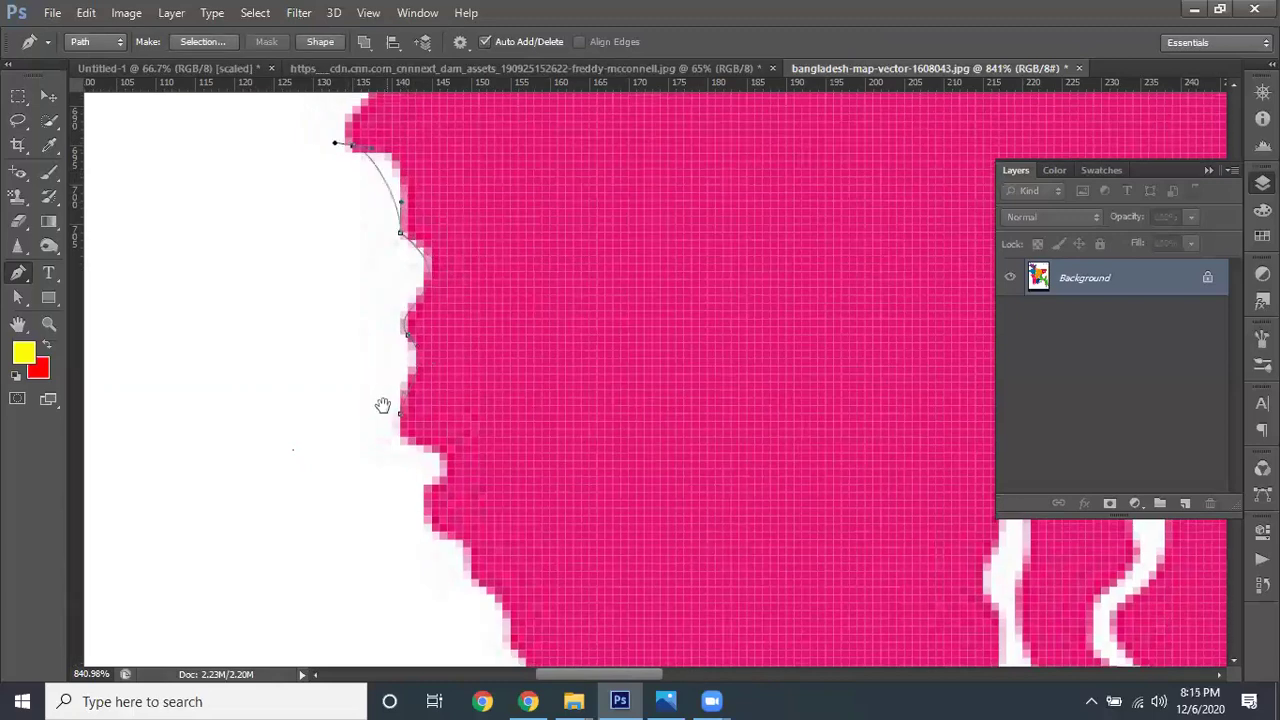
Add more anchors following the western coast up toward its top
scroll(390, 367, up, 3)
click(346, 376)
drag(380, 356, 382, 313)
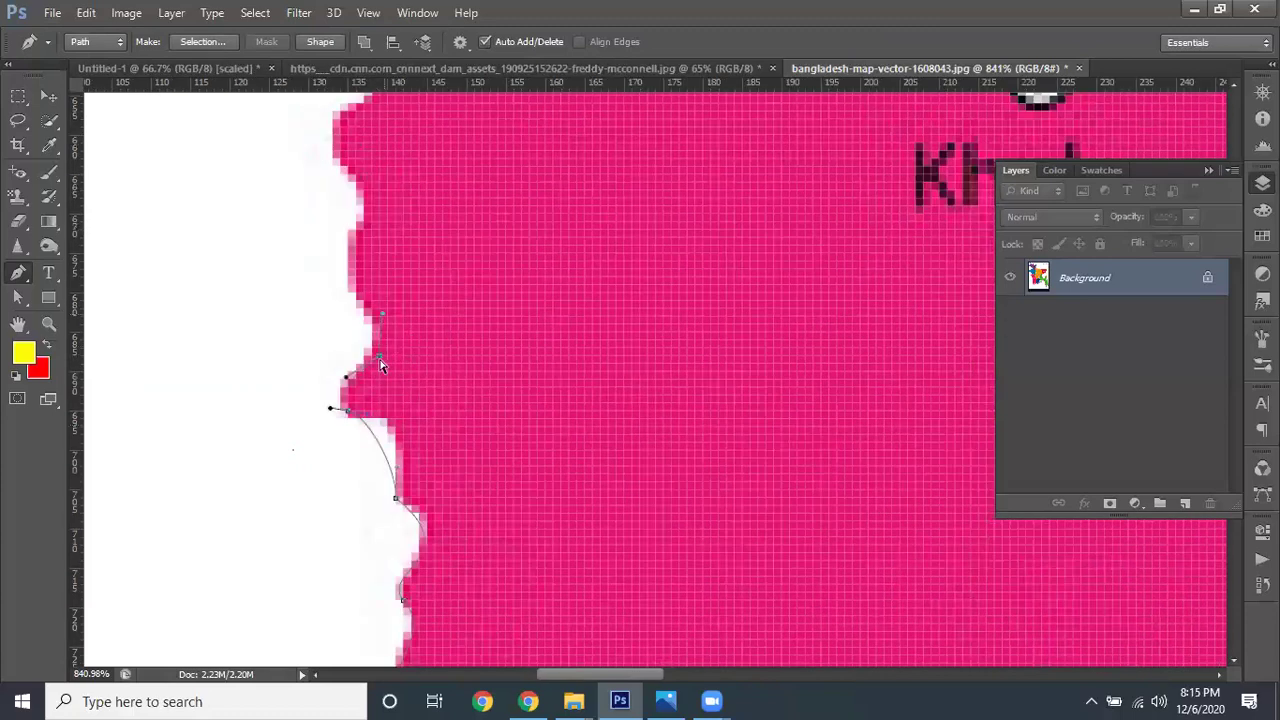
click(375, 355)
click(380, 320)
click(345, 278)
drag(361, 232, 377, 197)
click(333, 151)
Reshape the curve handles so the path hugs the coastline, and add an anchor at its edge
scroll(414, 486, up, 3)
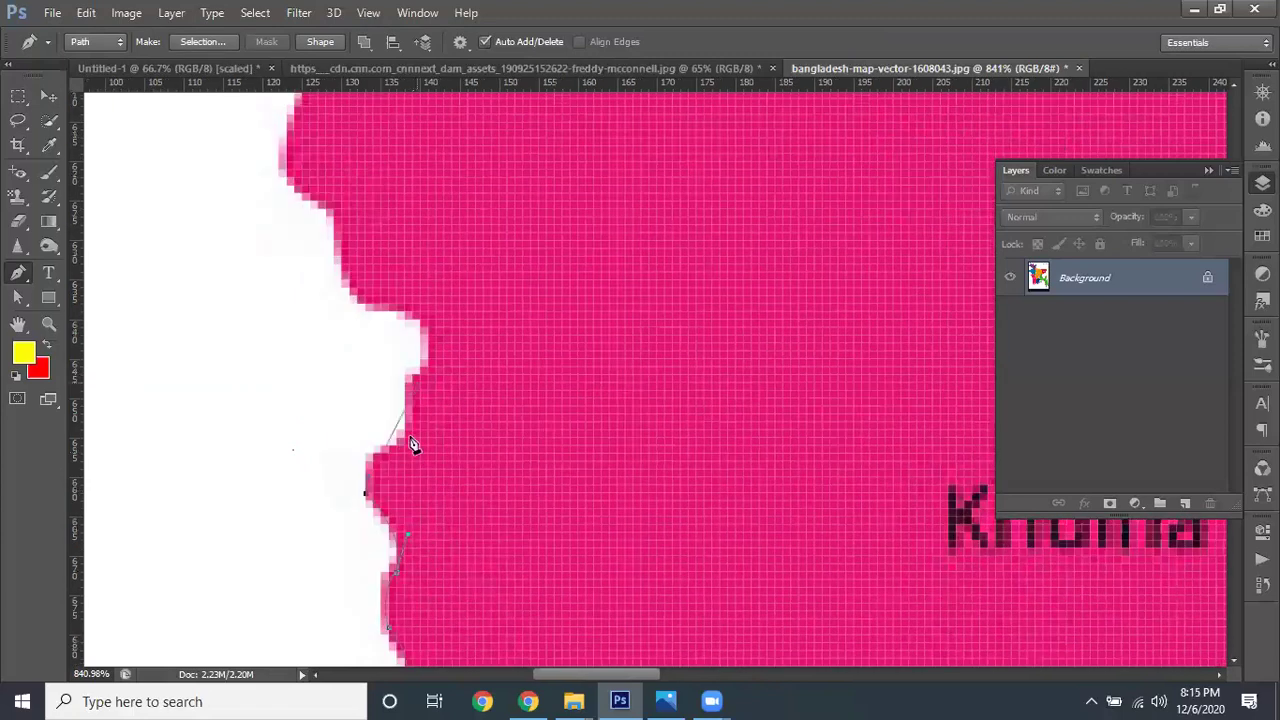
drag(404, 446, 455, 441)
drag(431, 332, 399, 372)
drag(338, 230, 348, 147)
drag(432, 325, 444, 273)
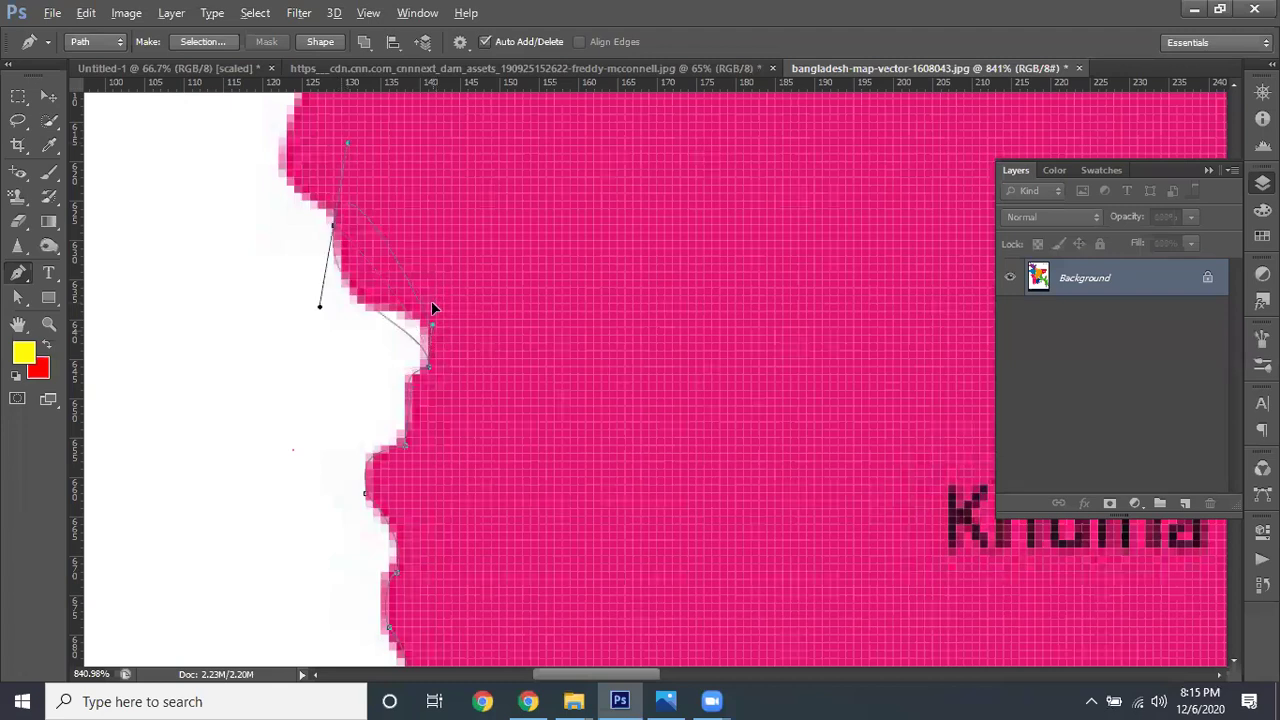
drag(320, 309, 341, 361)
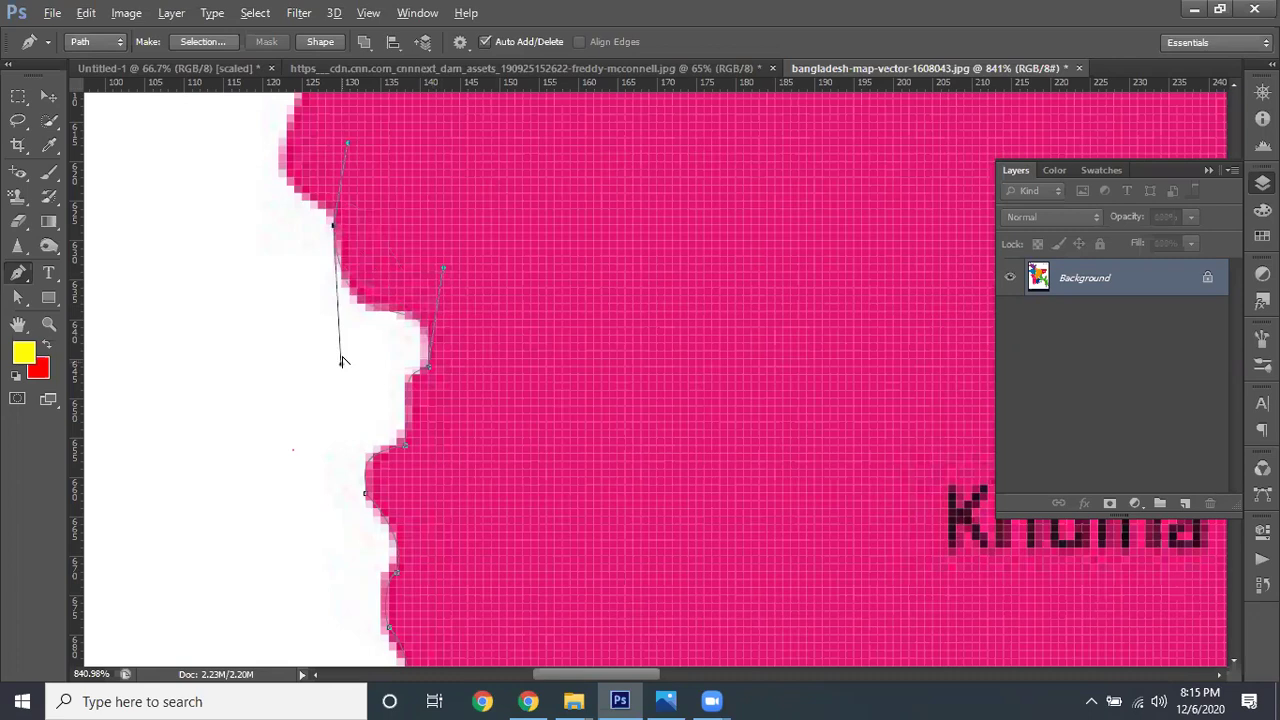
drag(350, 199, 460, 458)
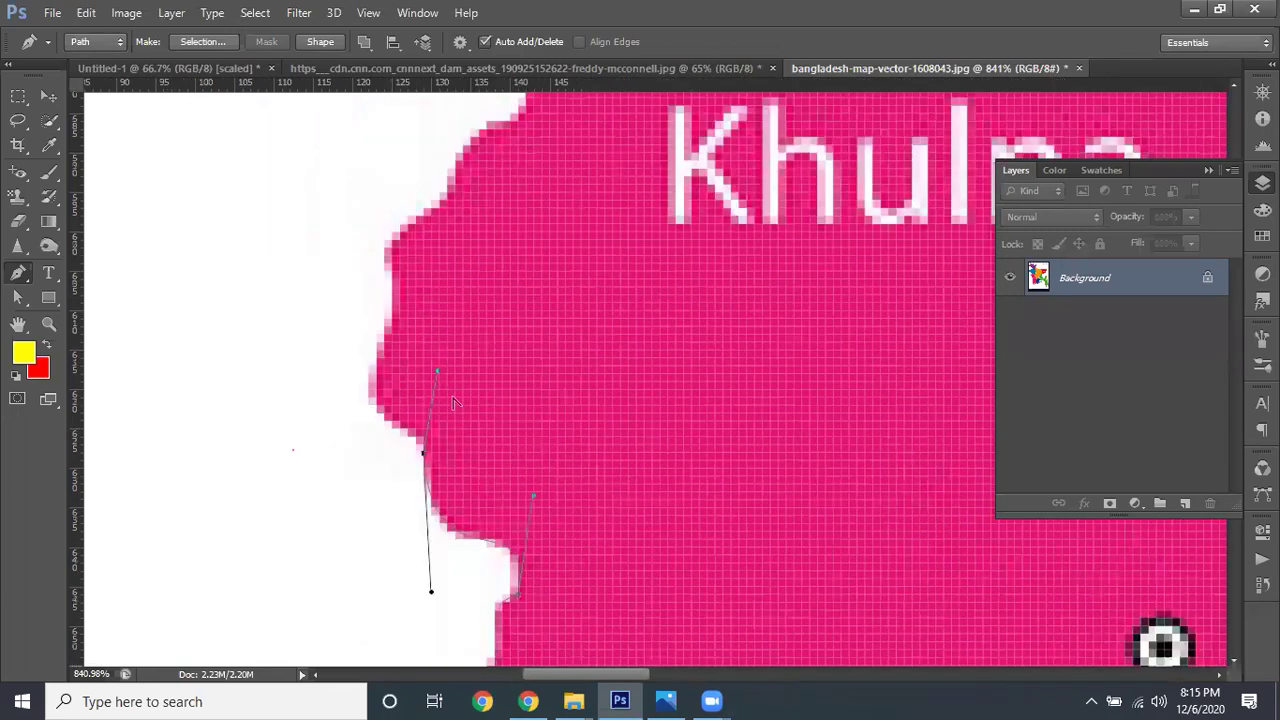
drag(399, 425, 387, 433)
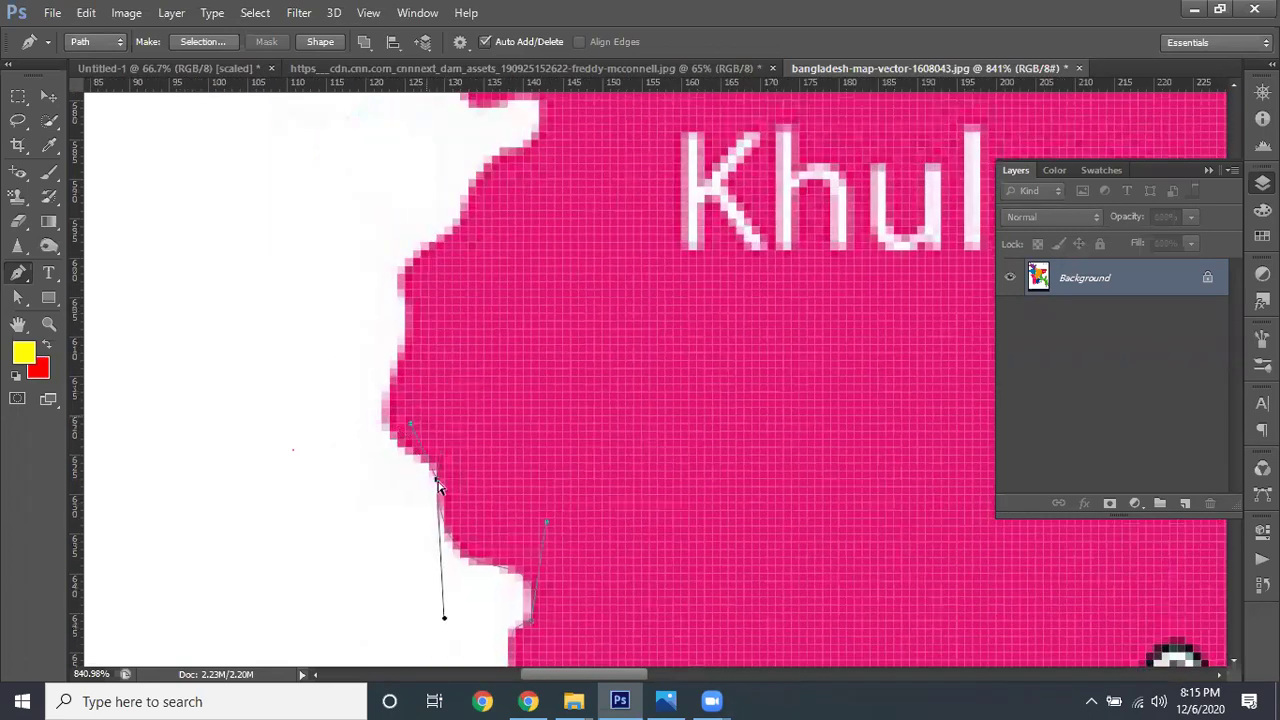
mouse_move(437, 480)
mouse_down()
mouse_move(400, 366)
mouse_move(440, 312)
mouse_up()
scroll(425, 307, down, 2)
click(406, 278)
Extend the path across Khulna's northern edge and down its border with Barisal
scroll(446, 321, down, 4)
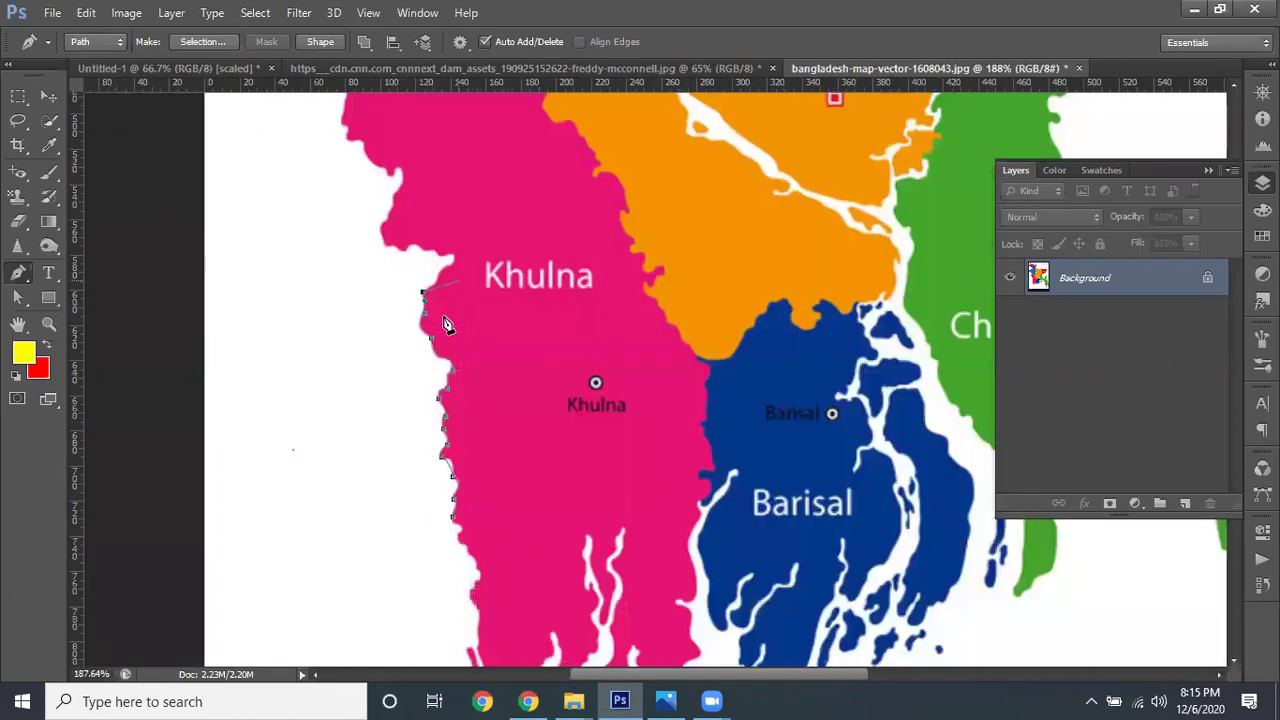
scroll(446, 321, down, 3)
scroll(447, 321, down, 1)
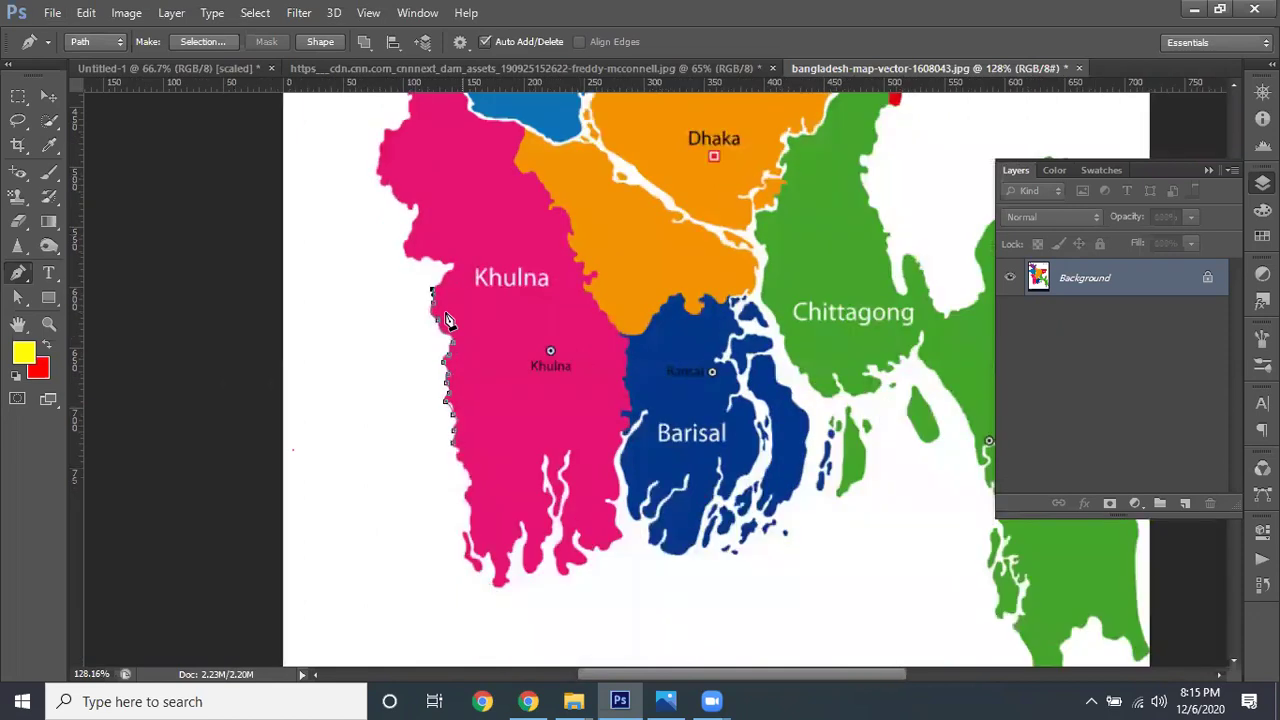
scroll(446, 321, down, 1)
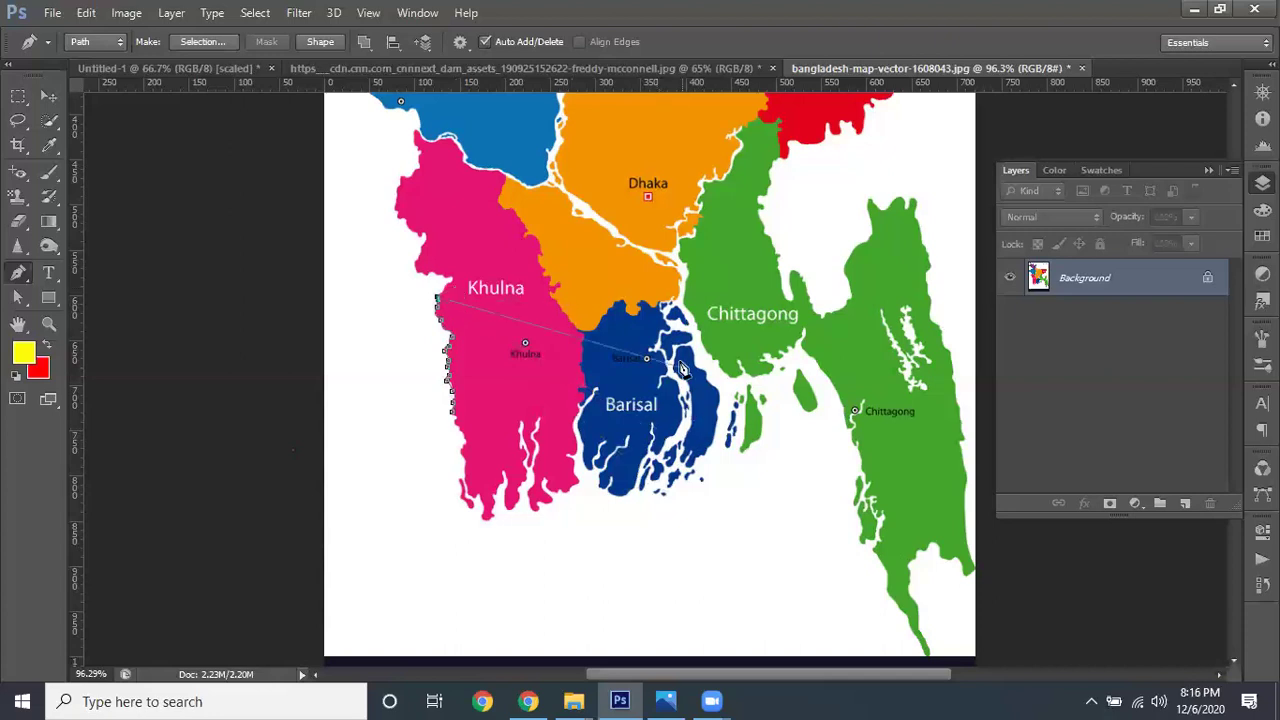
click(457, 276)
click(561, 306)
click(583, 328)
click(586, 346)
click(586, 372)
click(587, 392)
Trace around Khulna's southern tip and close the outline back at the start
click(572, 497)
click(544, 503)
click(528, 422)
click(504, 487)
click(468, 502)
click(452, 478)
click(453, 444)
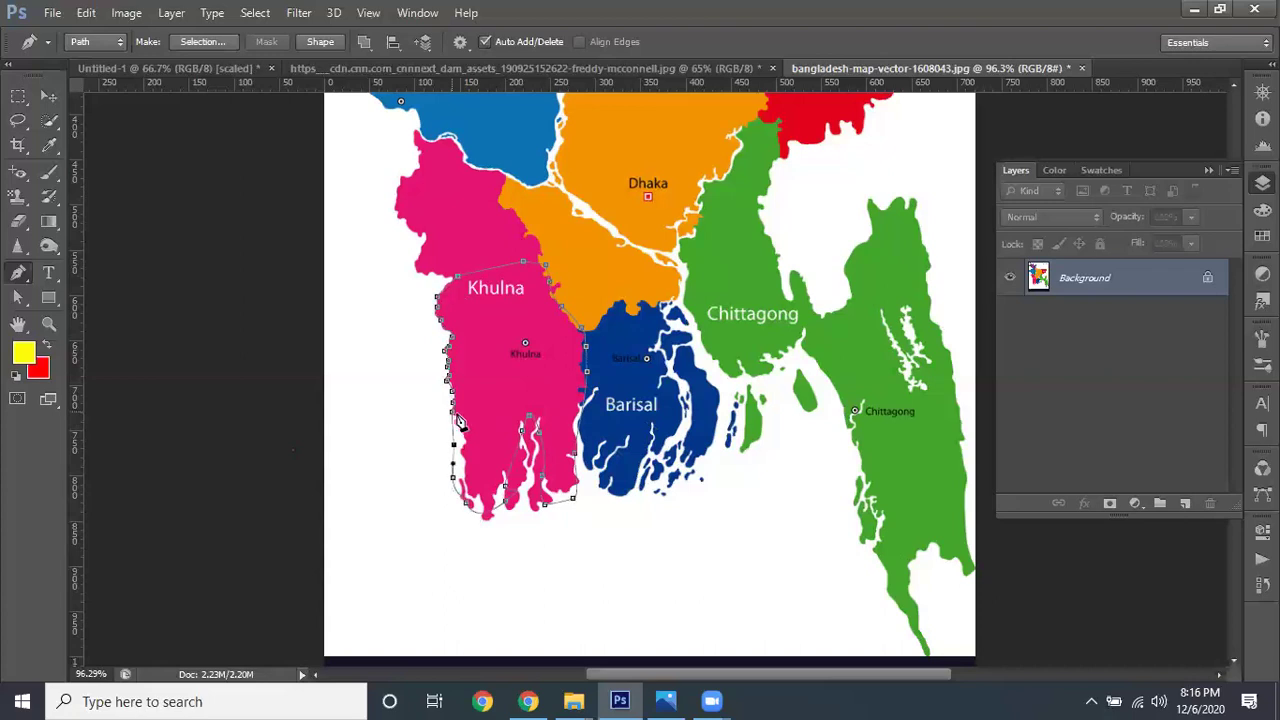
click(453, 420)
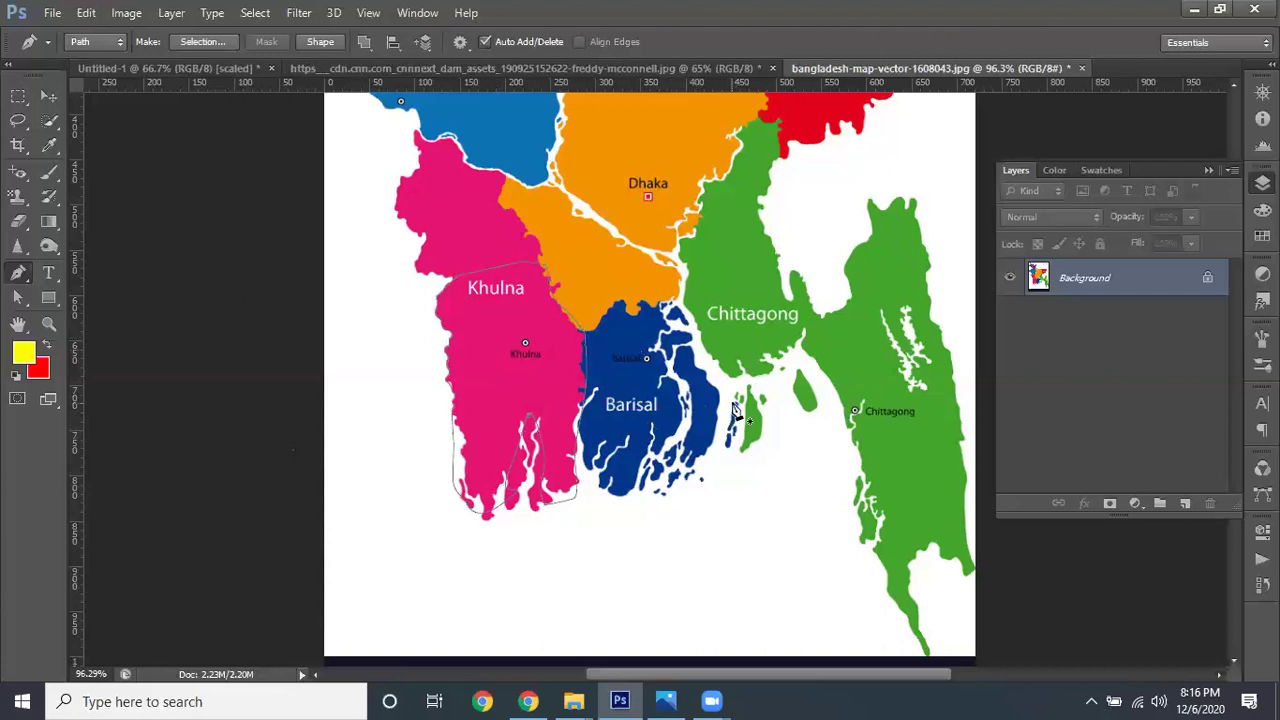
Keep Path Operations on Combine Shapes and begin a second path down Barisal's eastern coast
click(363, 42)
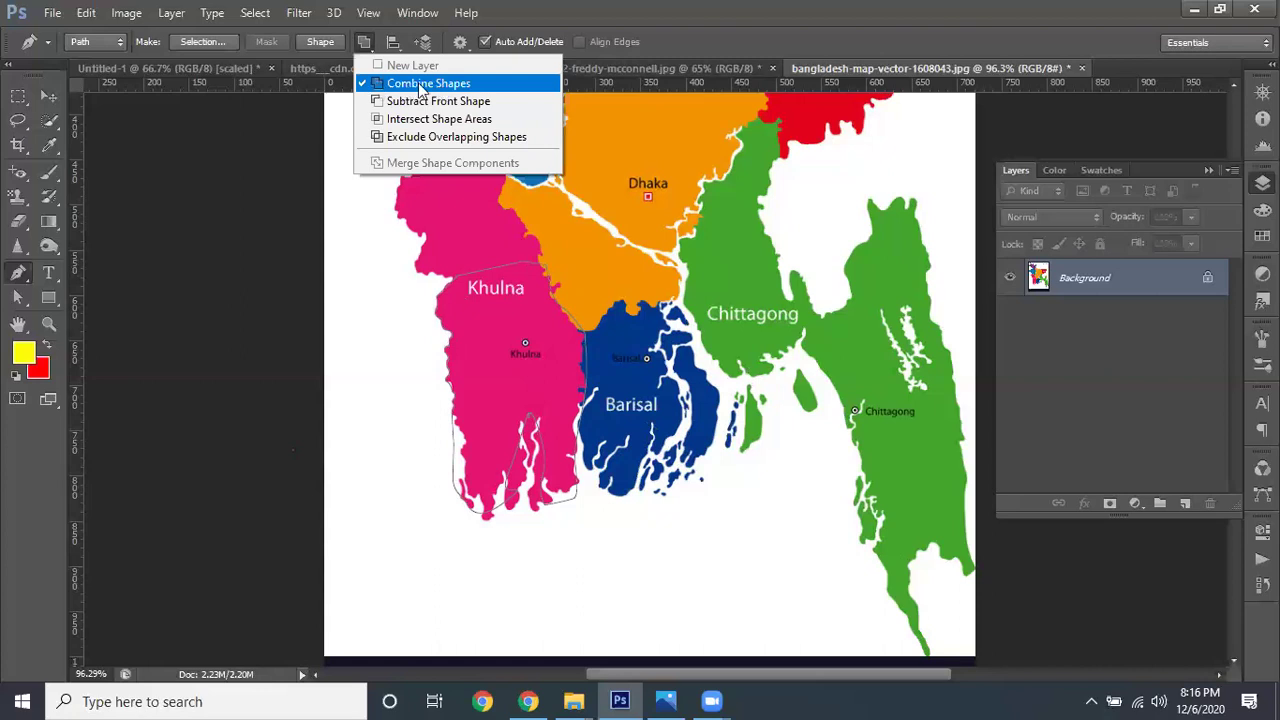
click(424, 85)
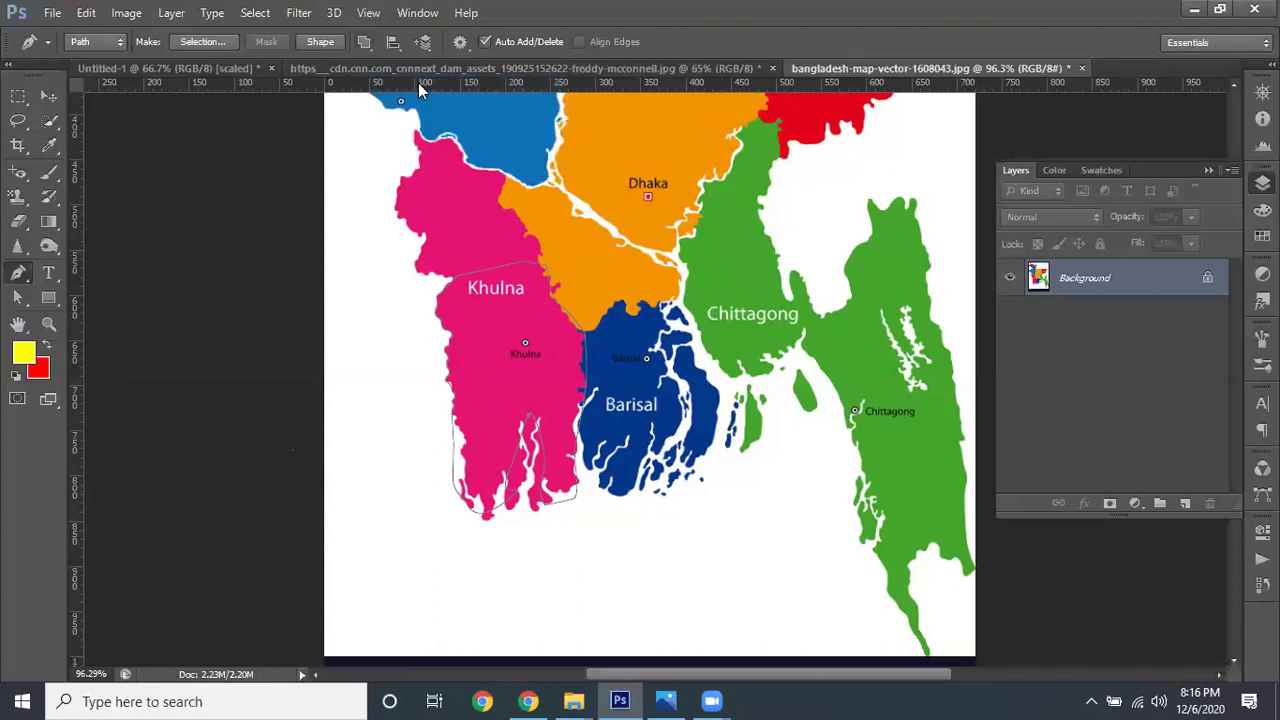
click(677, 348)
click(684, 349)
click(696, 357)
click(700, 366)
click(708, 373)
click(714, 378)
click(716, 386)
click(719, 400)
Finish the Barisal path down the east coast and back up the inner coast
click(719, 414)
click(716, 430)
click(710, 444)
click(702, 458)
click(690, 440)
click(687, 421)
click(685, 400)
click(680, 382)
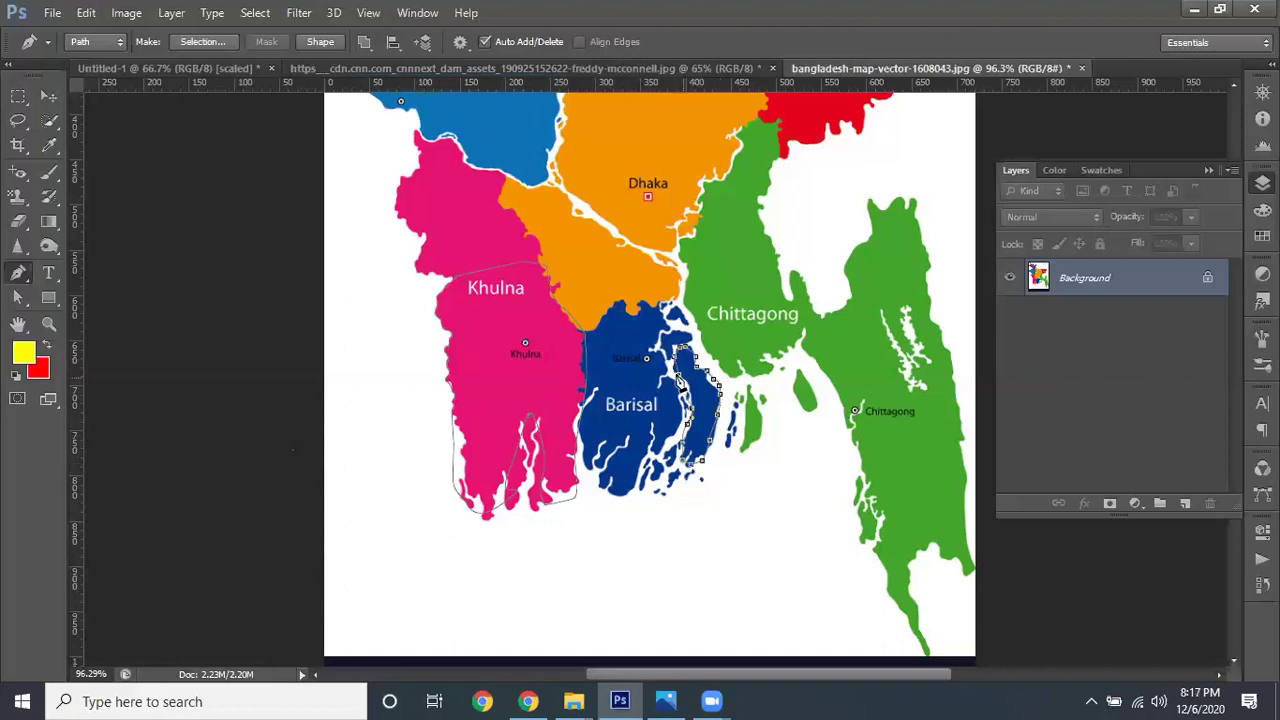
key(Escape)
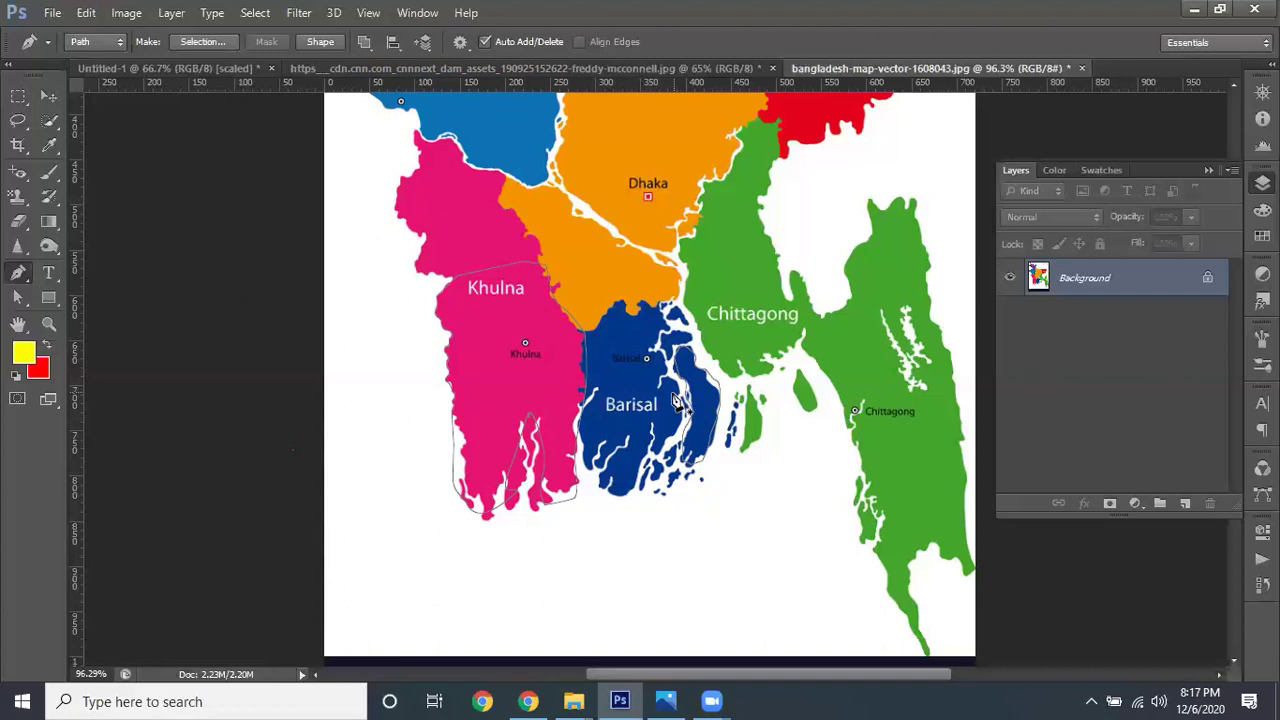
Trace a closed pen path around Sylhet and load all paths as a selection
scroll(648, 358, up, 1)
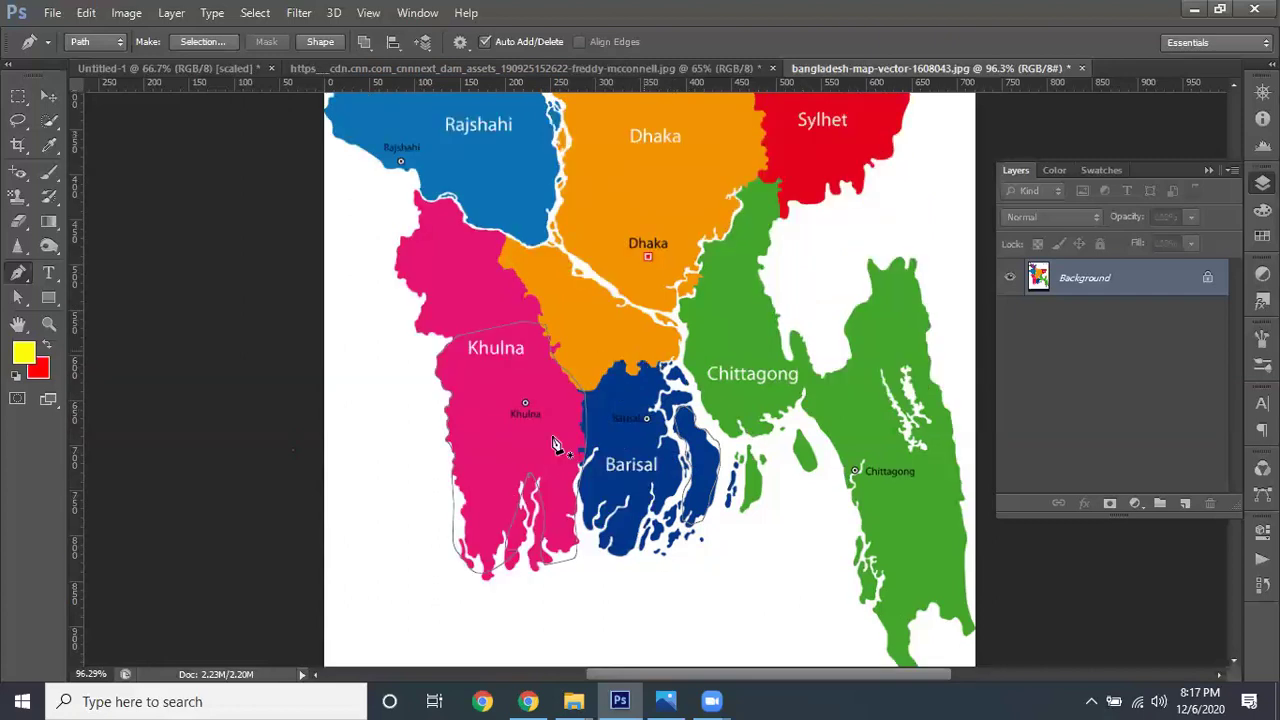
scroll(626, 390, up, 1)
click(731, 137)
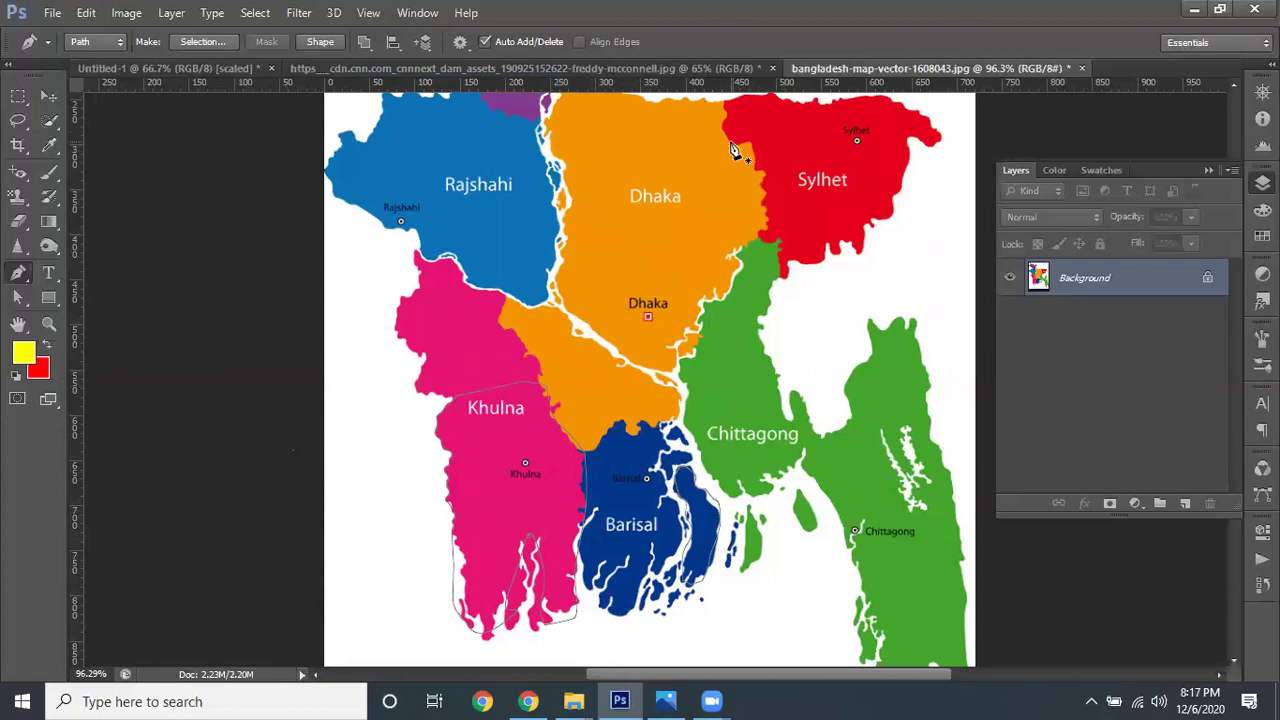
click(921, 133)
click(909, 177)
click(873, 238)
click(820, 258)
click(766, 236)
click(733, 141)
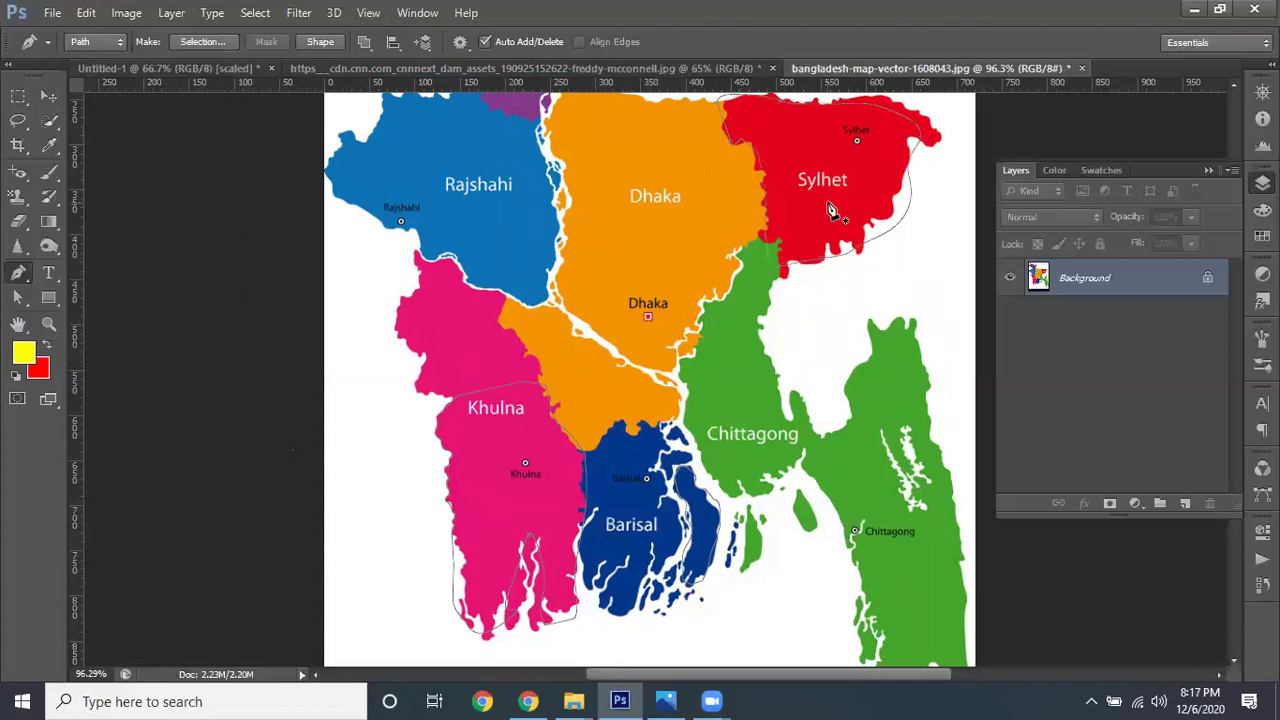
key(ctrl+Return)
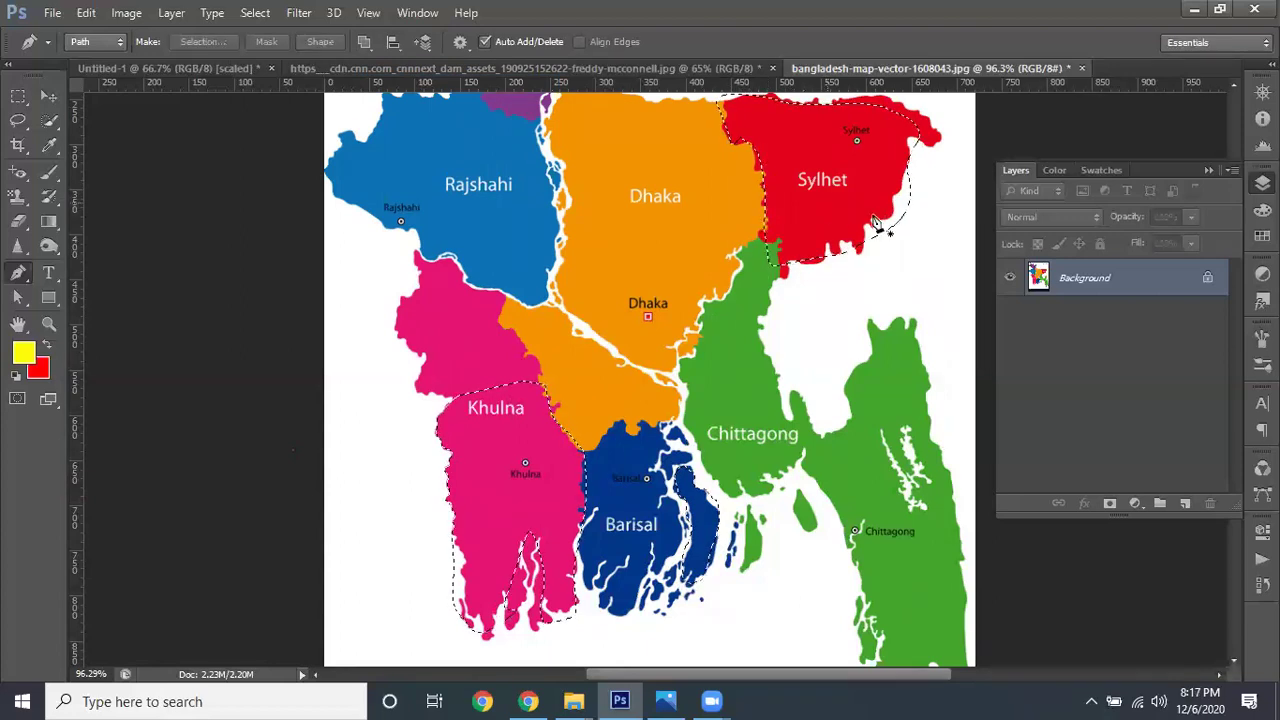
Fill the selected regions with red, then undo the fill and selection back to paths
scroll(790, 388, down, 1)
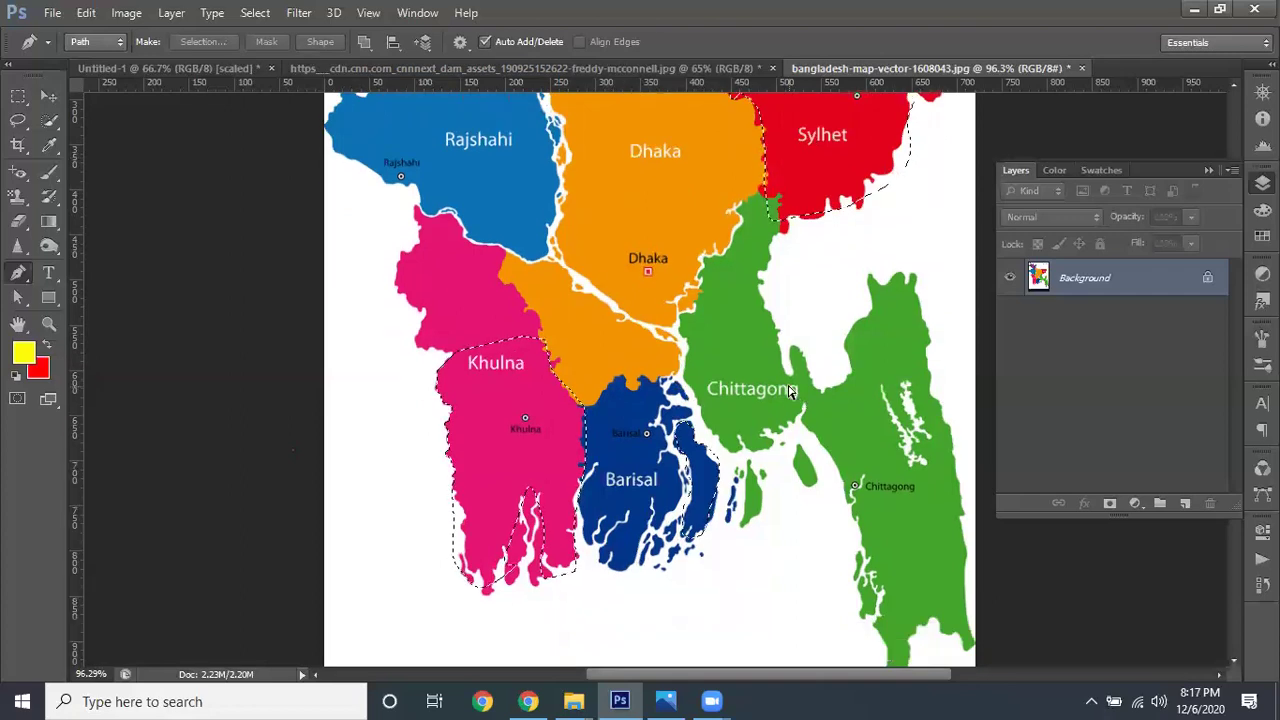
key(ctrl+BackSpace)
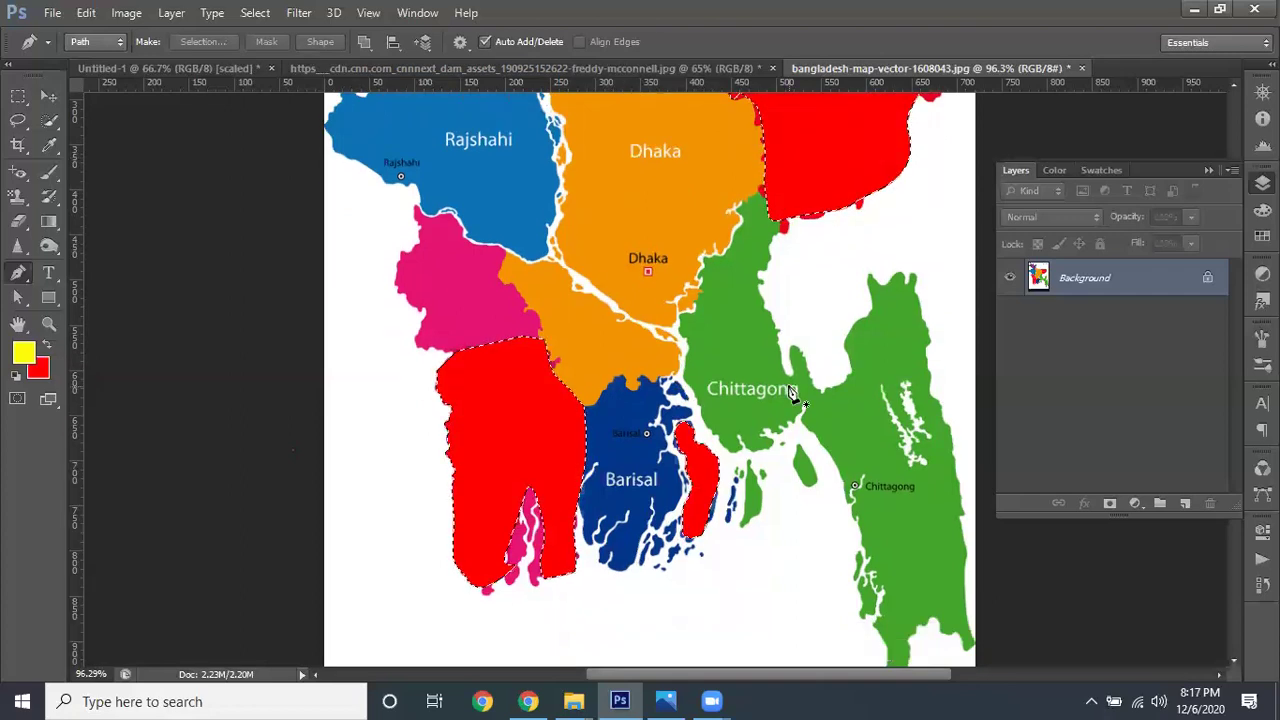
scroll(790, 390, up, 1)
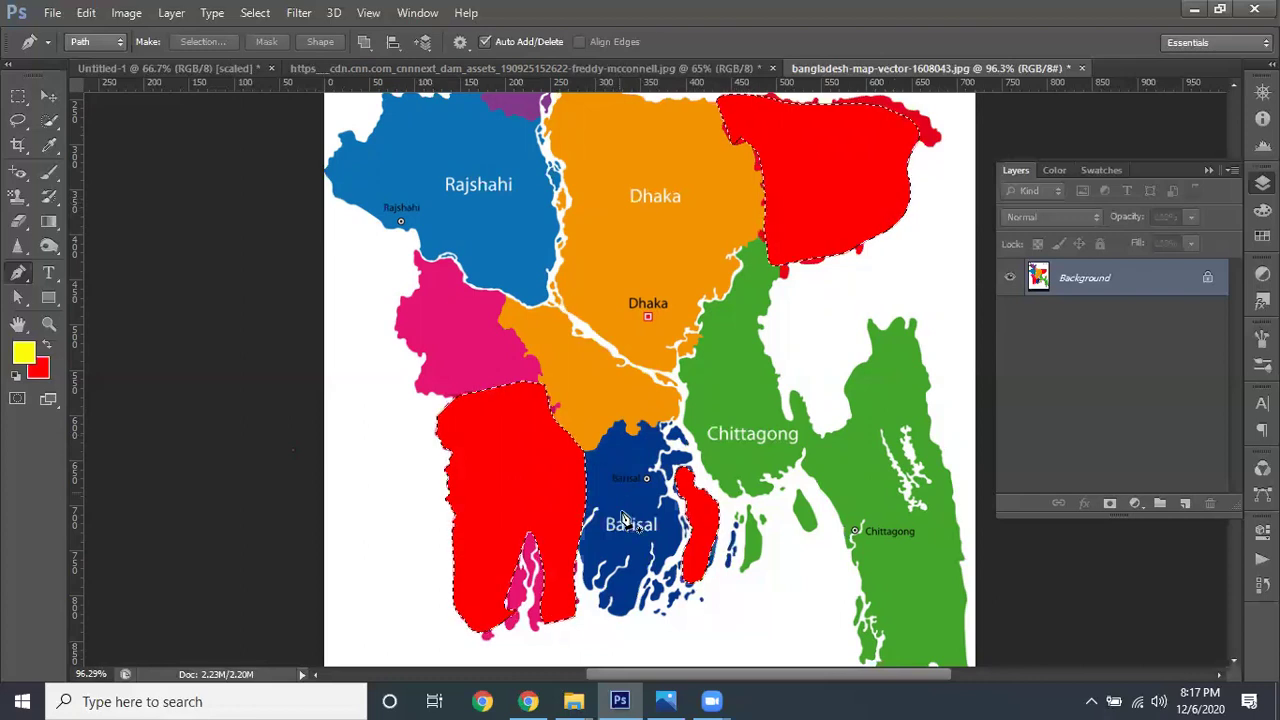
key(ctrl+z)
key(ctrl+alt+z)
key(ctrl+alt+z)
key(ctrl+alt+z)
key(ctrl+alt+z)
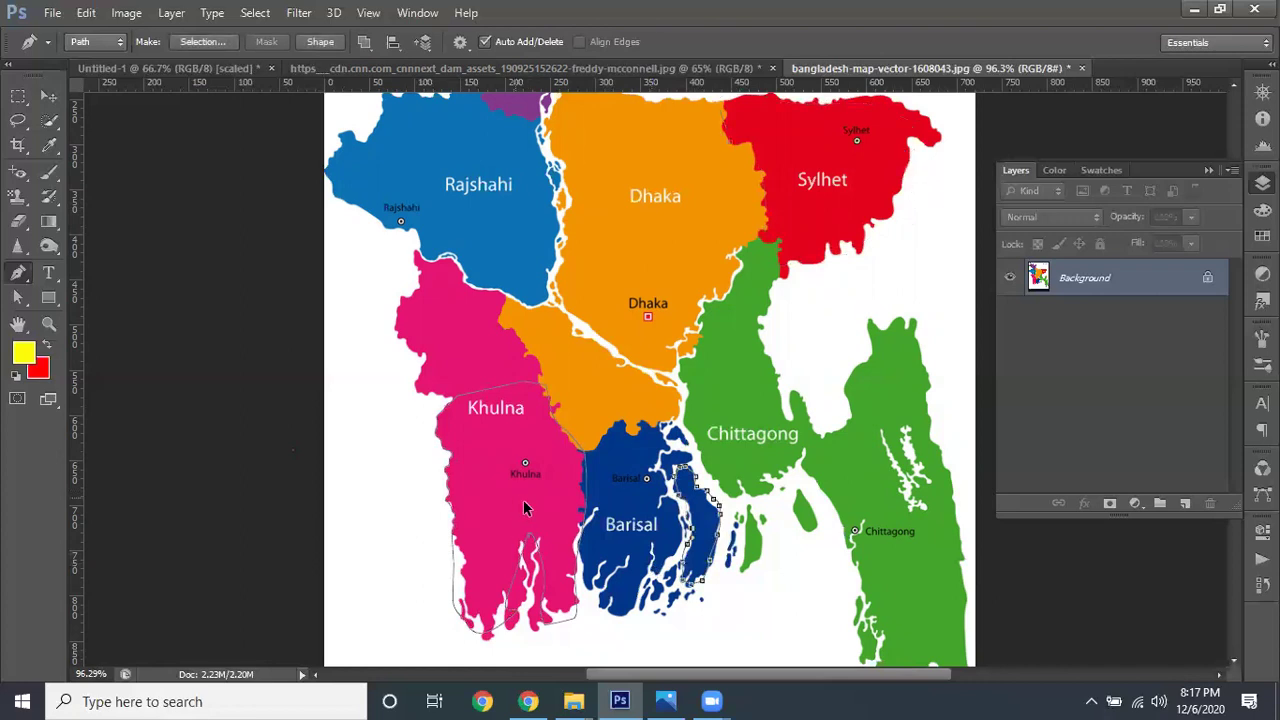
key(ctrl+alt+z)
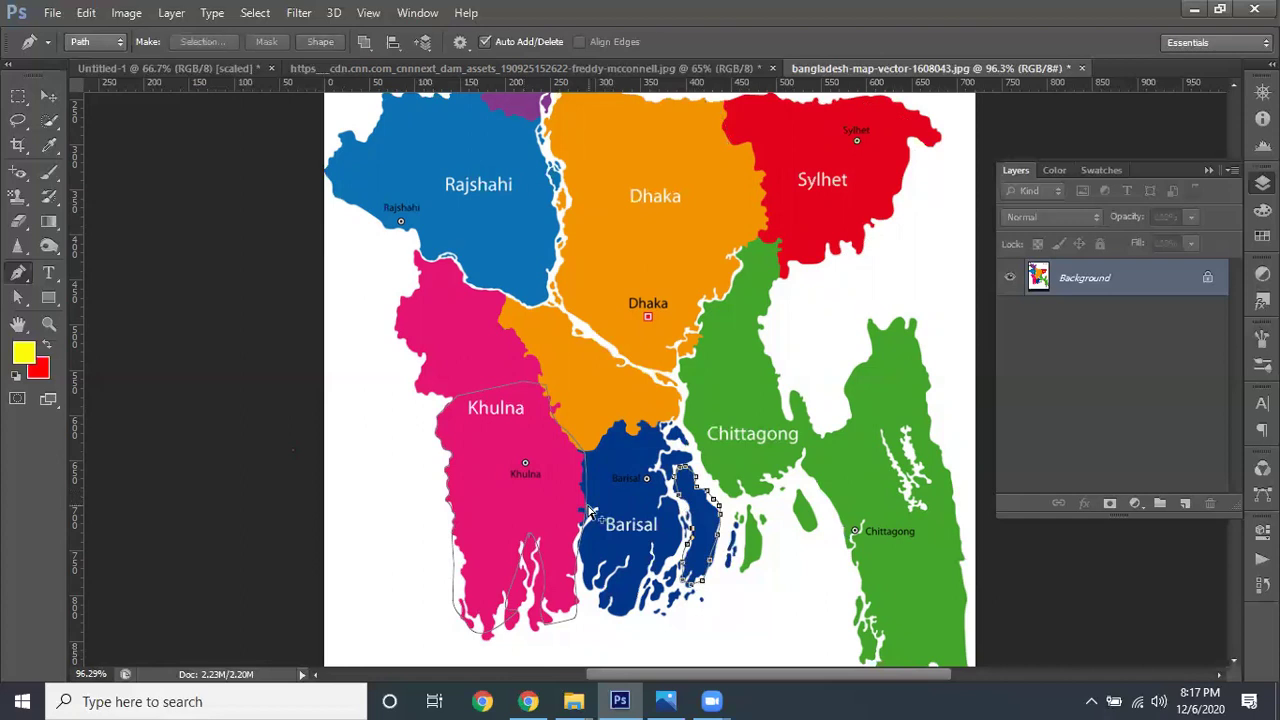
click(590, 512)
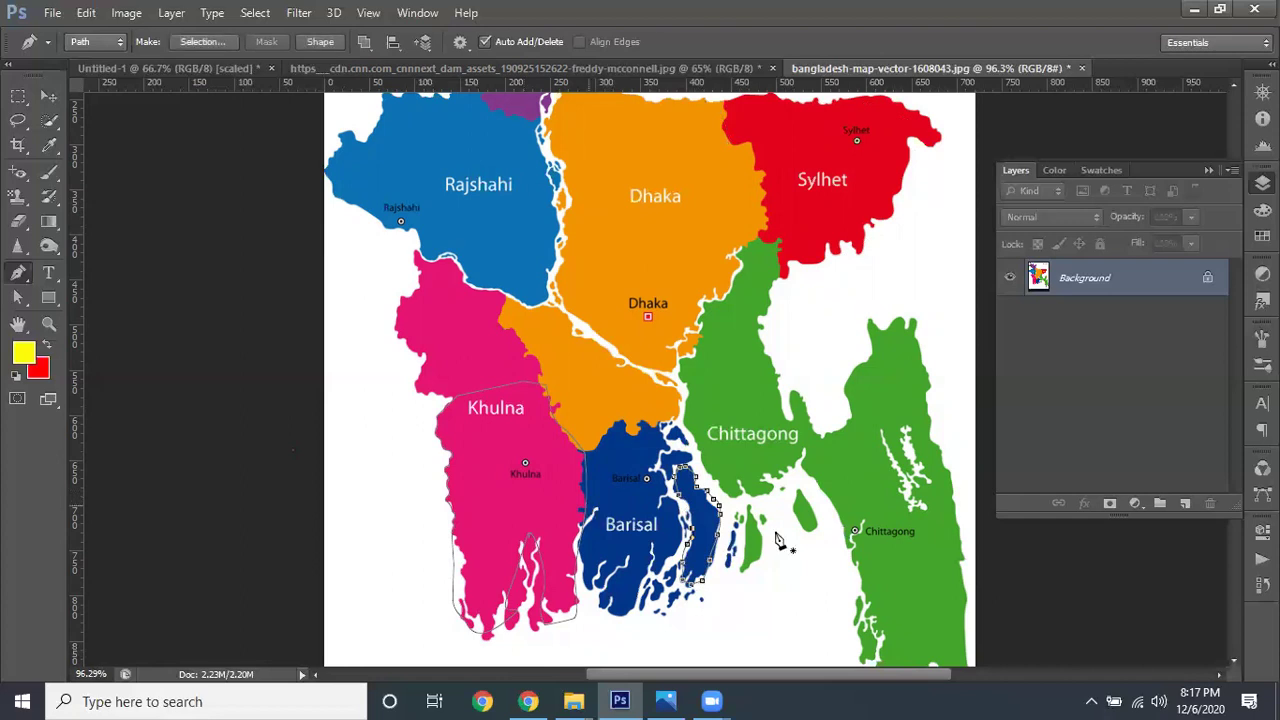
Fill the Khulna path selection with yellow on a new layer and deselect
key(ctrl+alt+z)
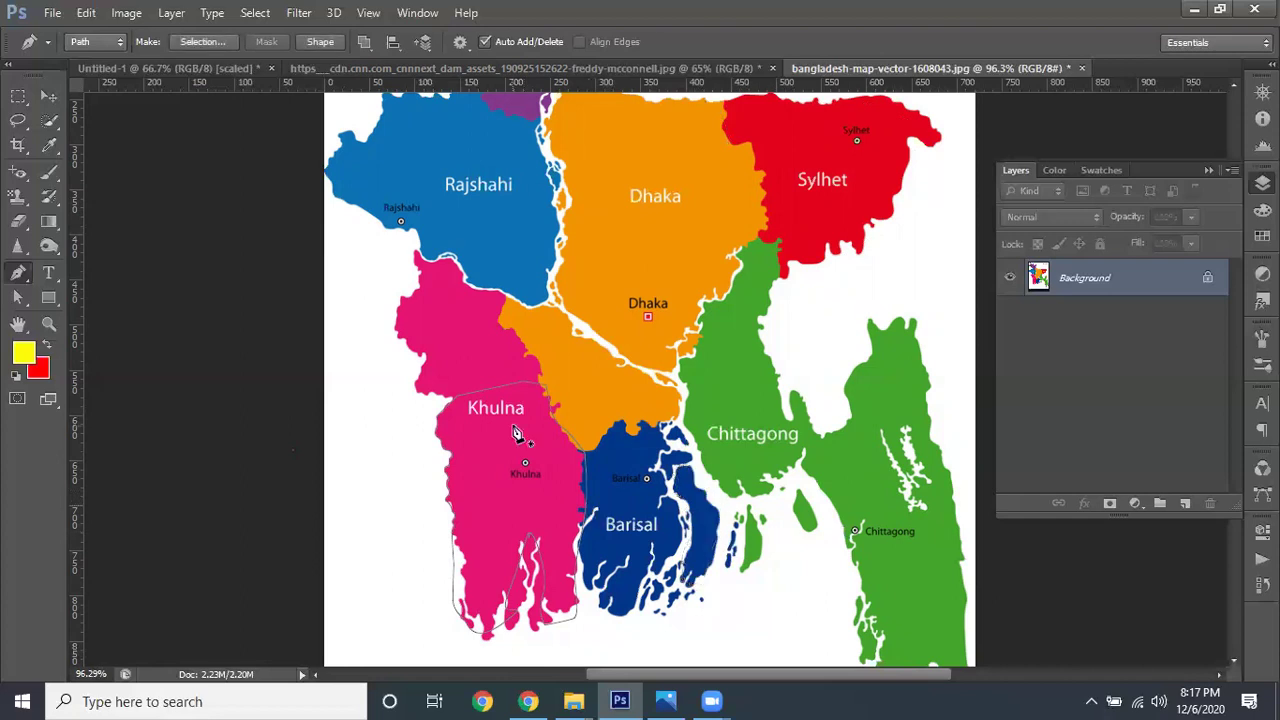
scroll(517, 433, down, 3)
key(ctrl+Return)
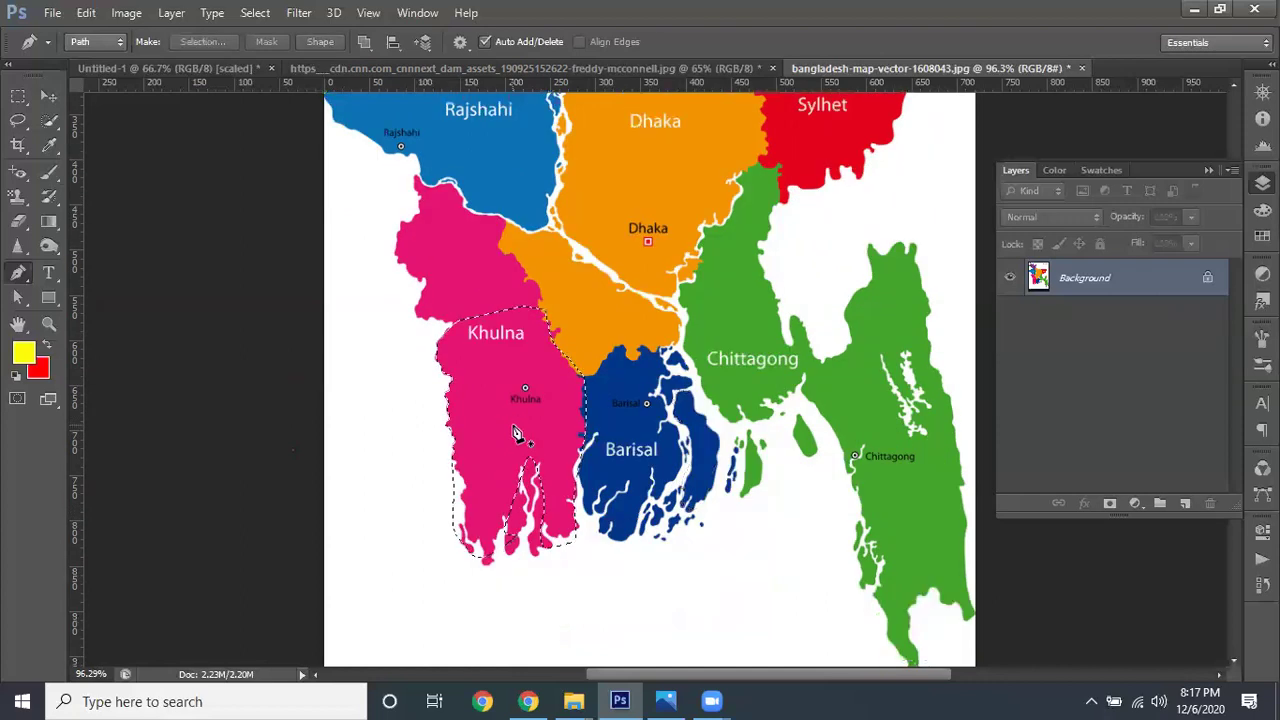
click(1184, 502)
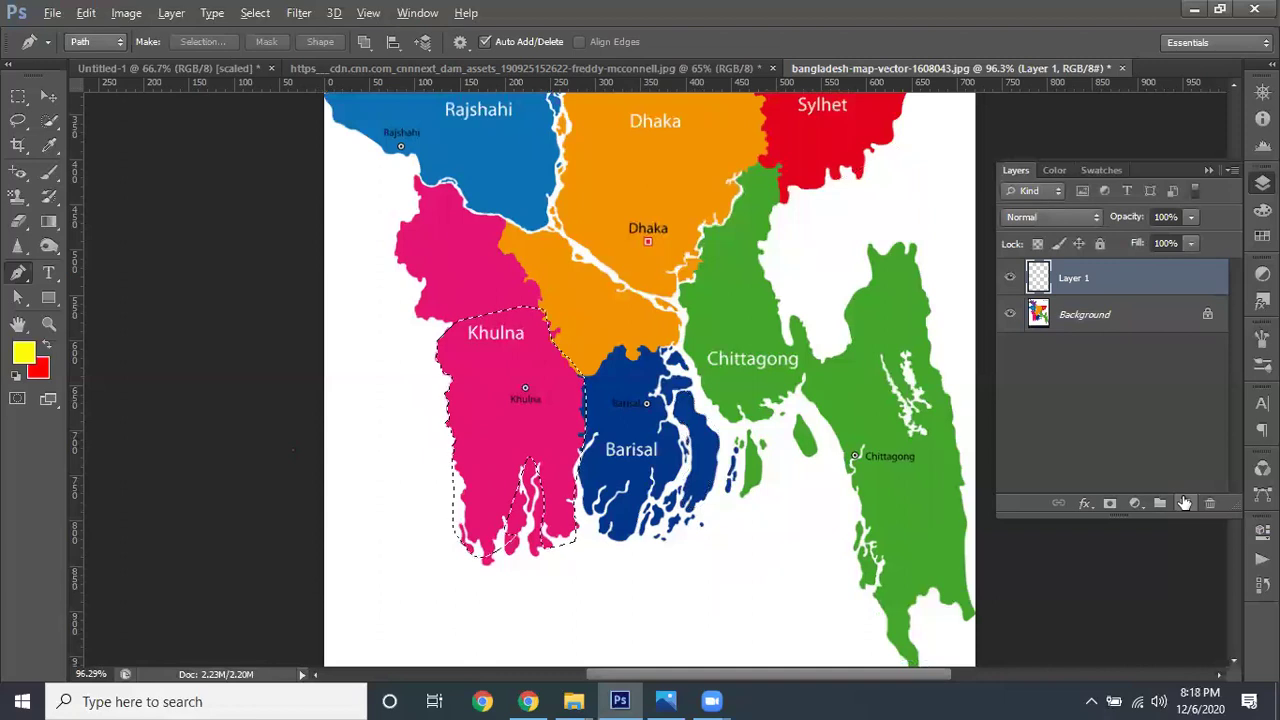
key(alt+BackSpace)
scroll(706, 400, up, 2)
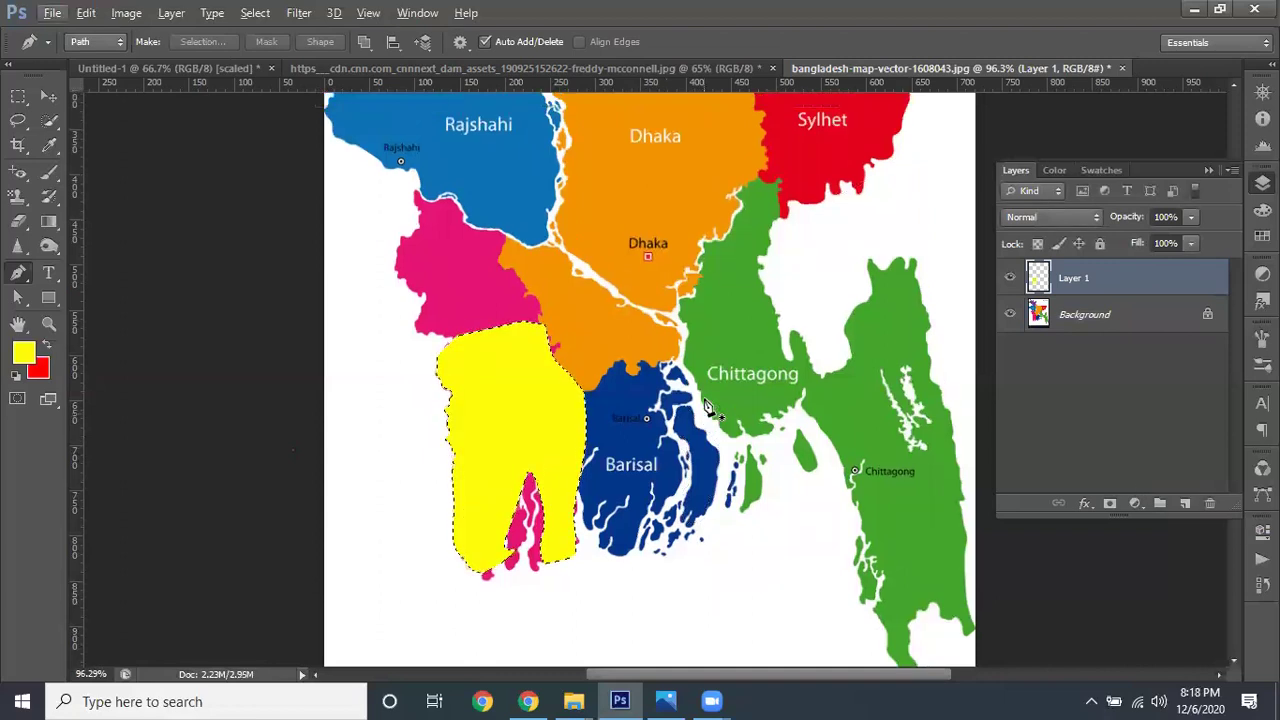
key(ctrl+d)
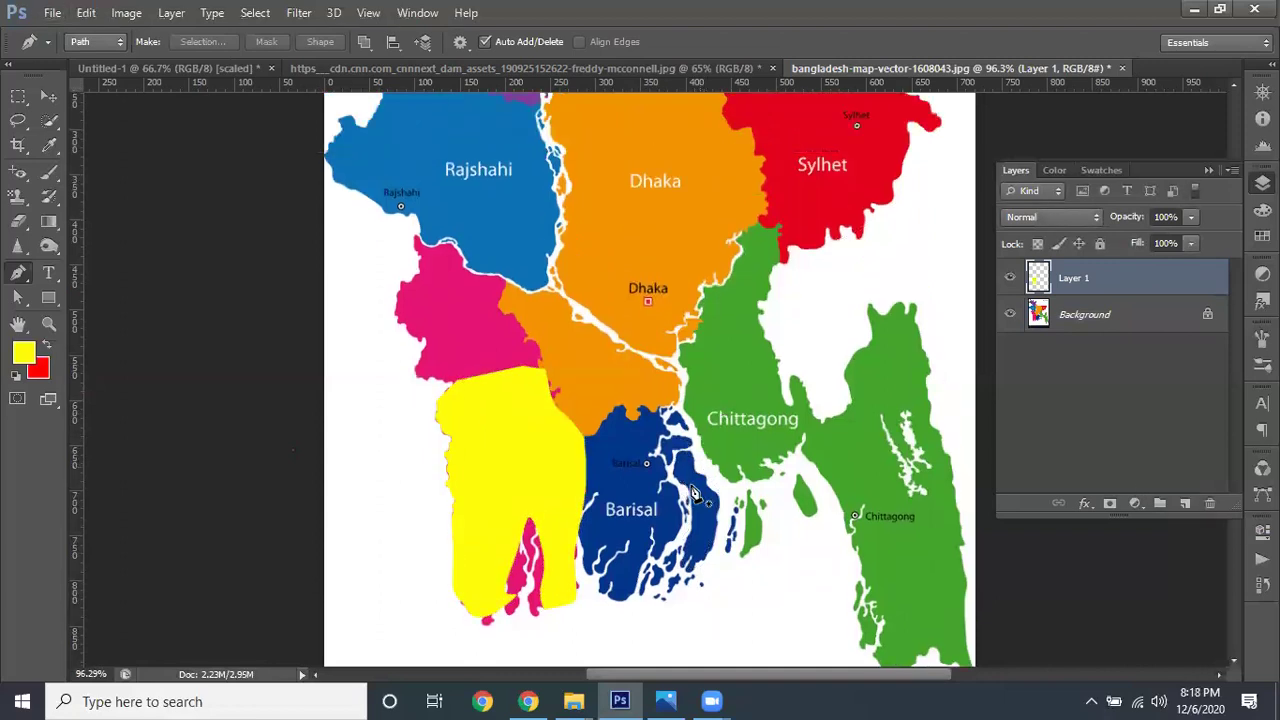
Pen a strip along Barisal's eastern coast and fill it red on a new layer
click(671, 463)
click(680, 447)
click(706, 458)
click(684, 488)
click(687, 516)
click(690, 497)
key(ctrl+Return)
click(1185, 504)
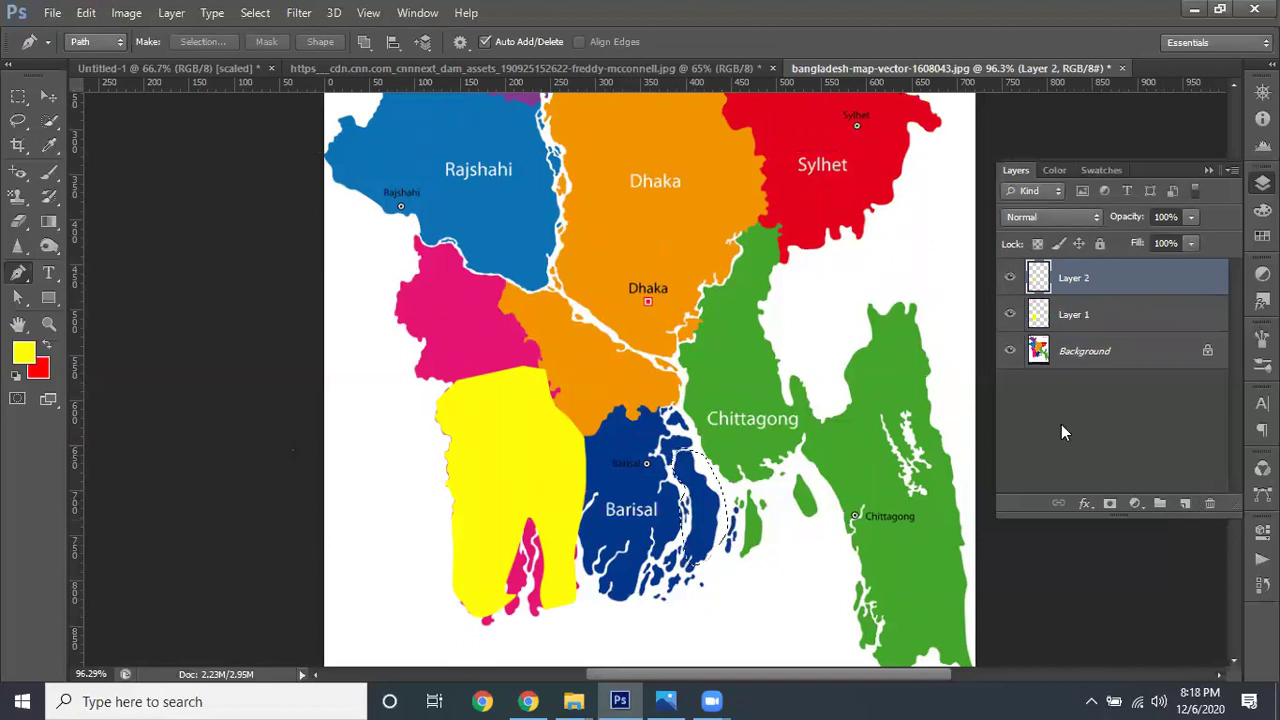
key(ctrl+BackSpace)
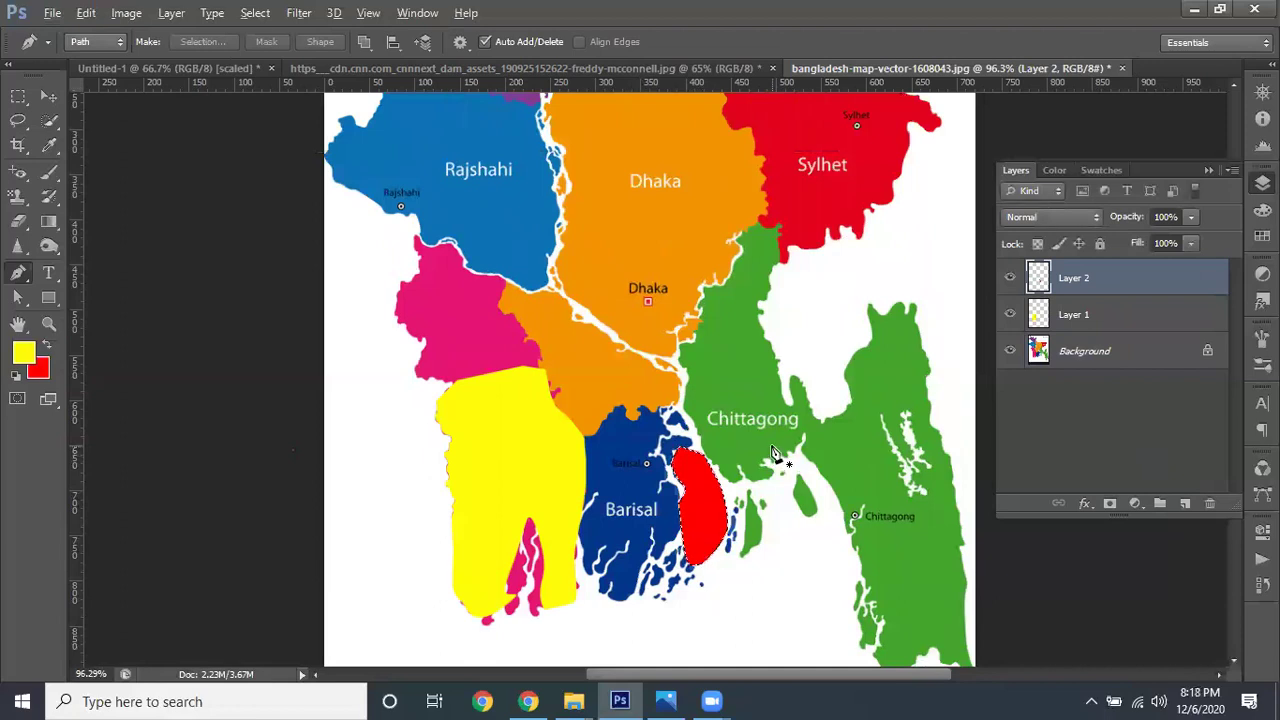
scroll(775, 455, down, 1)
scroll(777, 458, down, 1)
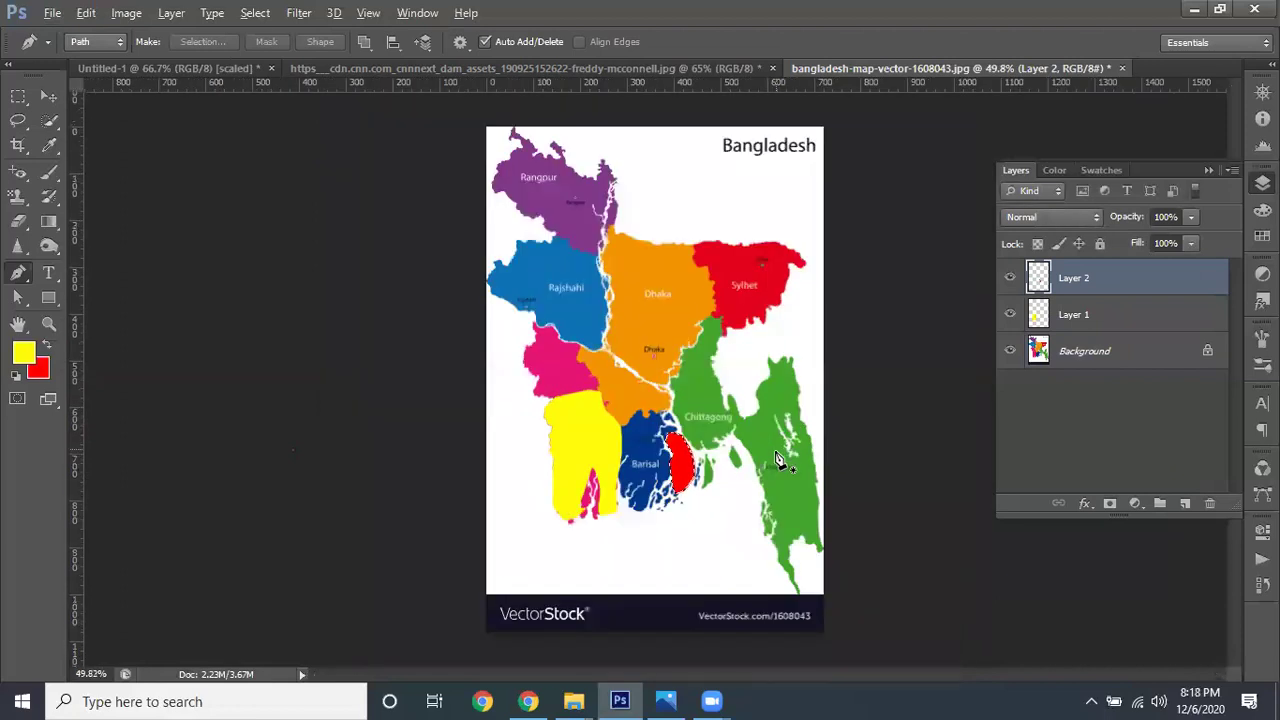
scroll(775, 458, down, 1)
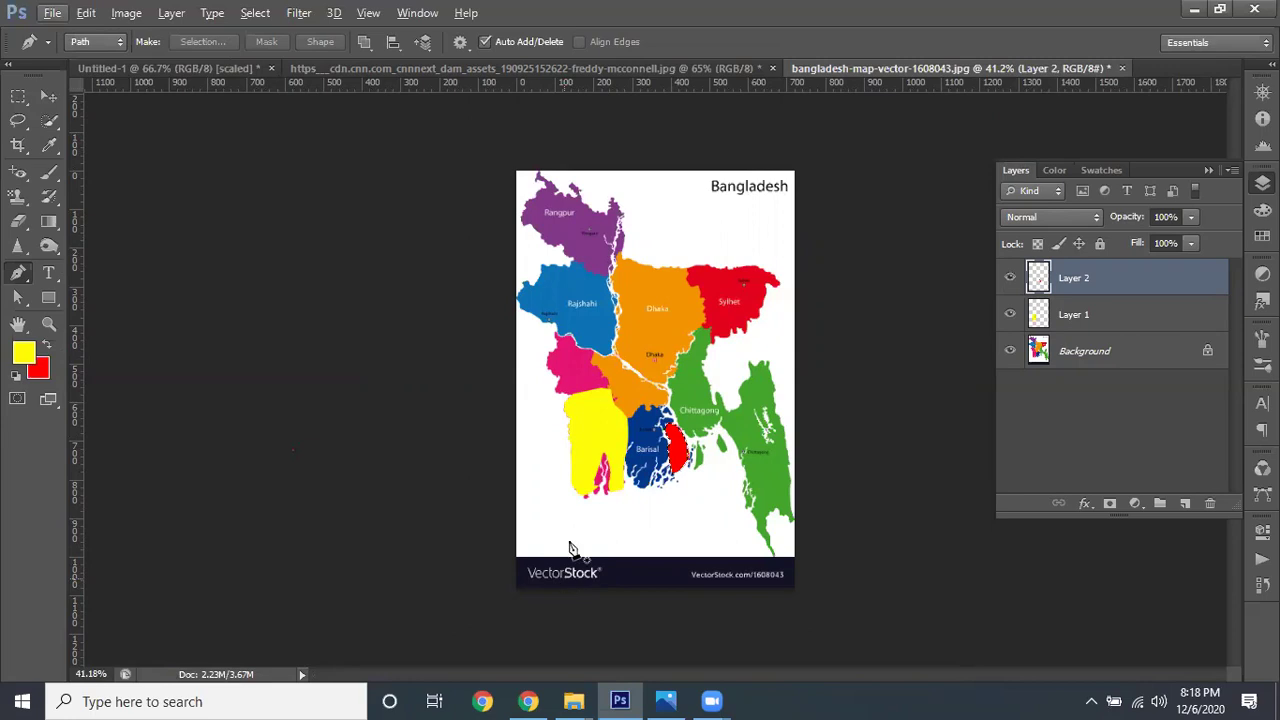
Draw curved pen anchors near the top of the map around the Bangladesh title
click(655, 217)
click(729, 232)
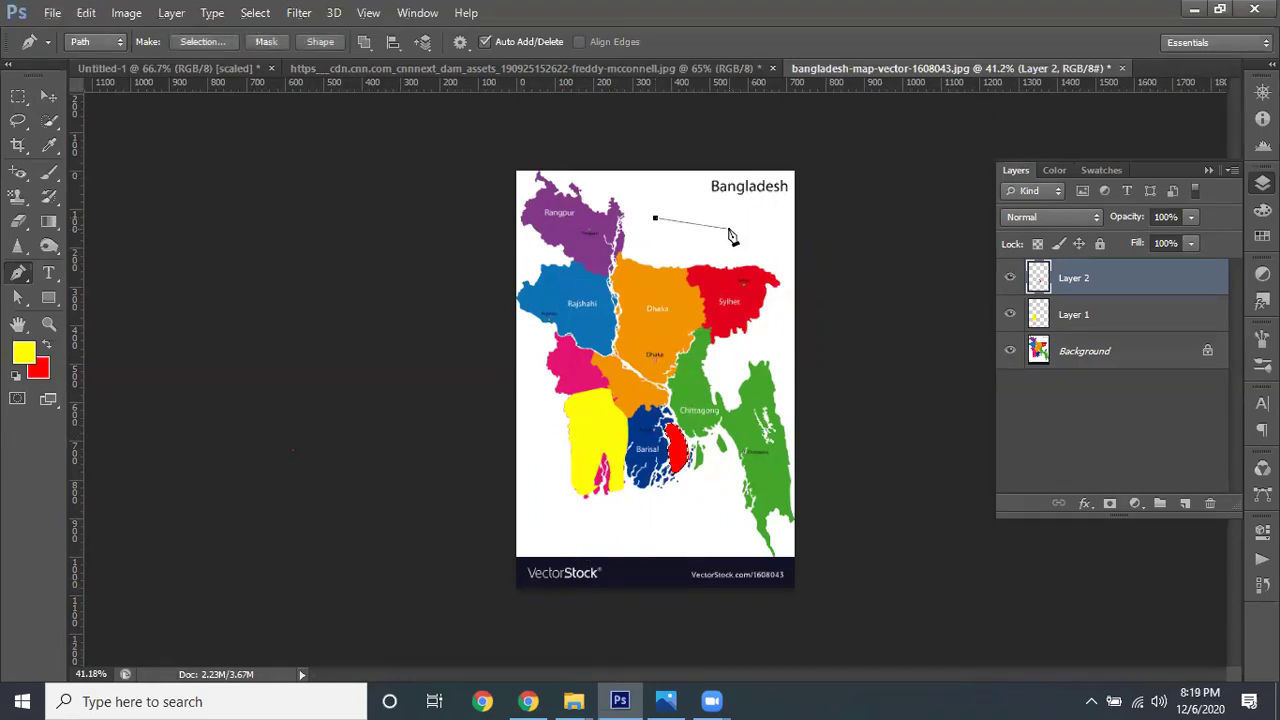
mouse_move(729, 231)
mouse_down()
mouse_move(787, 343)
mouse_move(766, 344)
mouse_up()
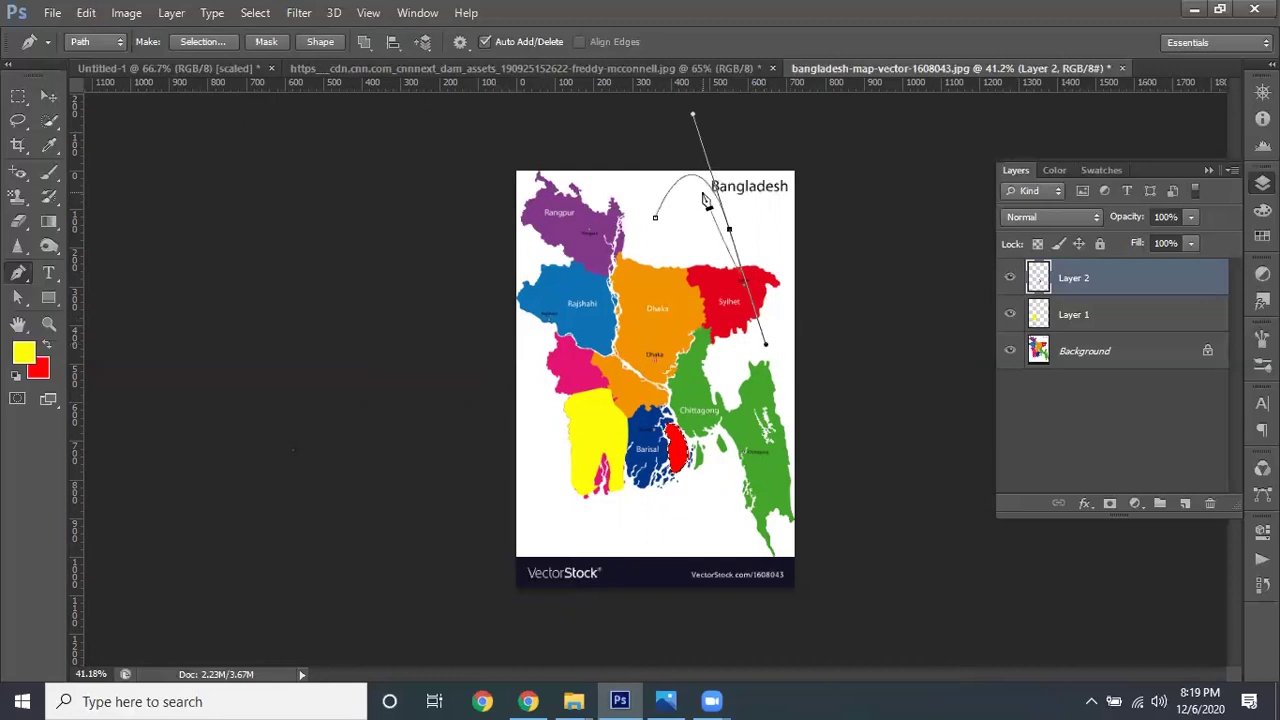
click(694, 115)
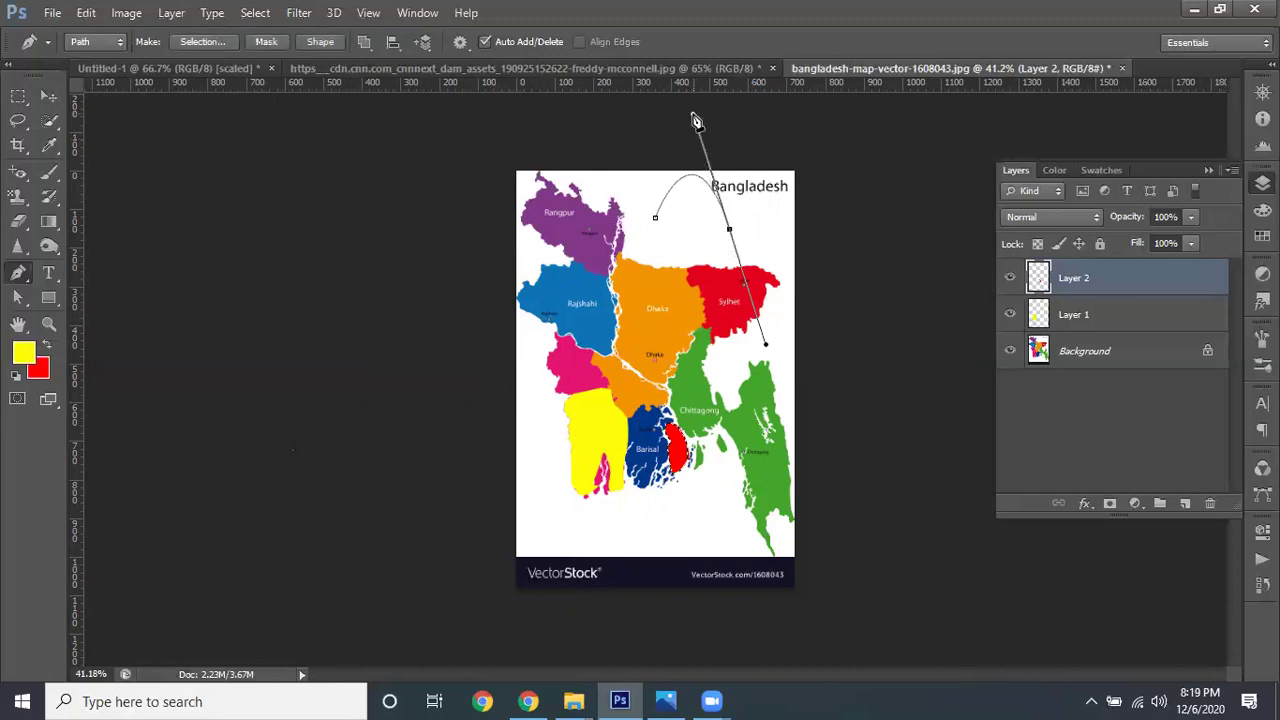
drag(692, 114, 694, 328)
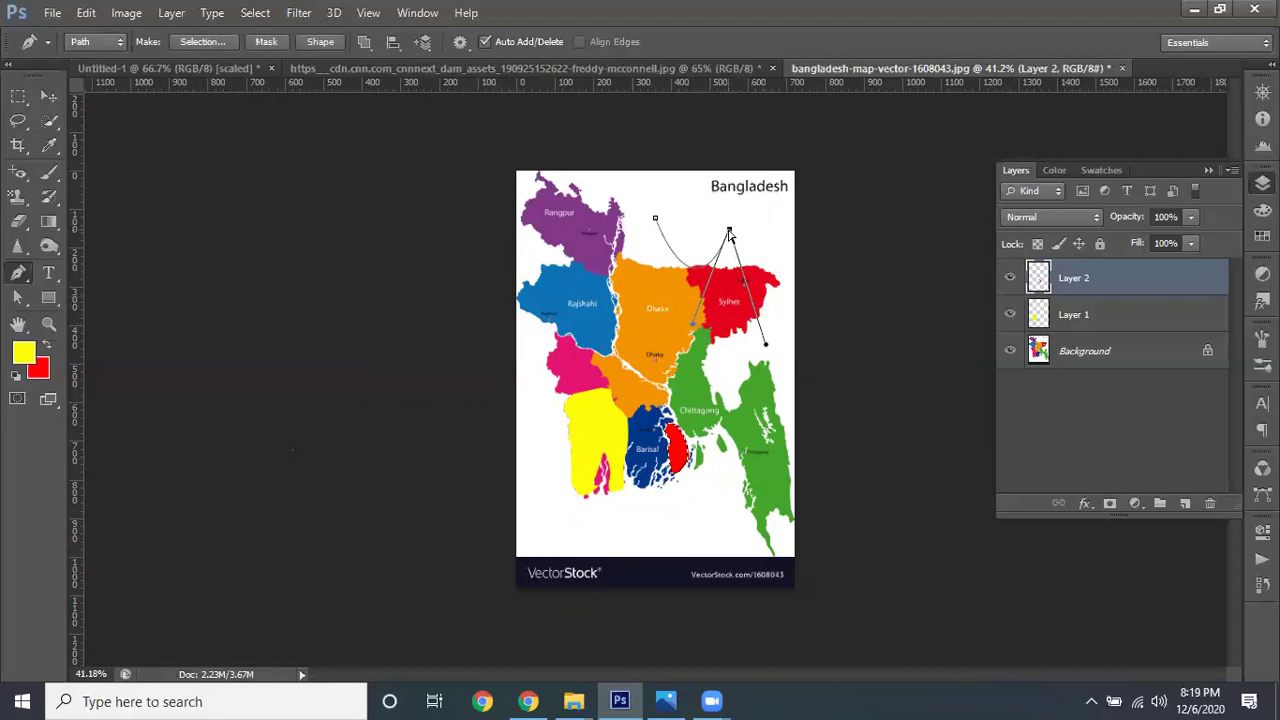
mouse_move(729, 232)
mouse_down()
mouse_move(714, 183)
mouse_move(774, 230)
mouse_up()
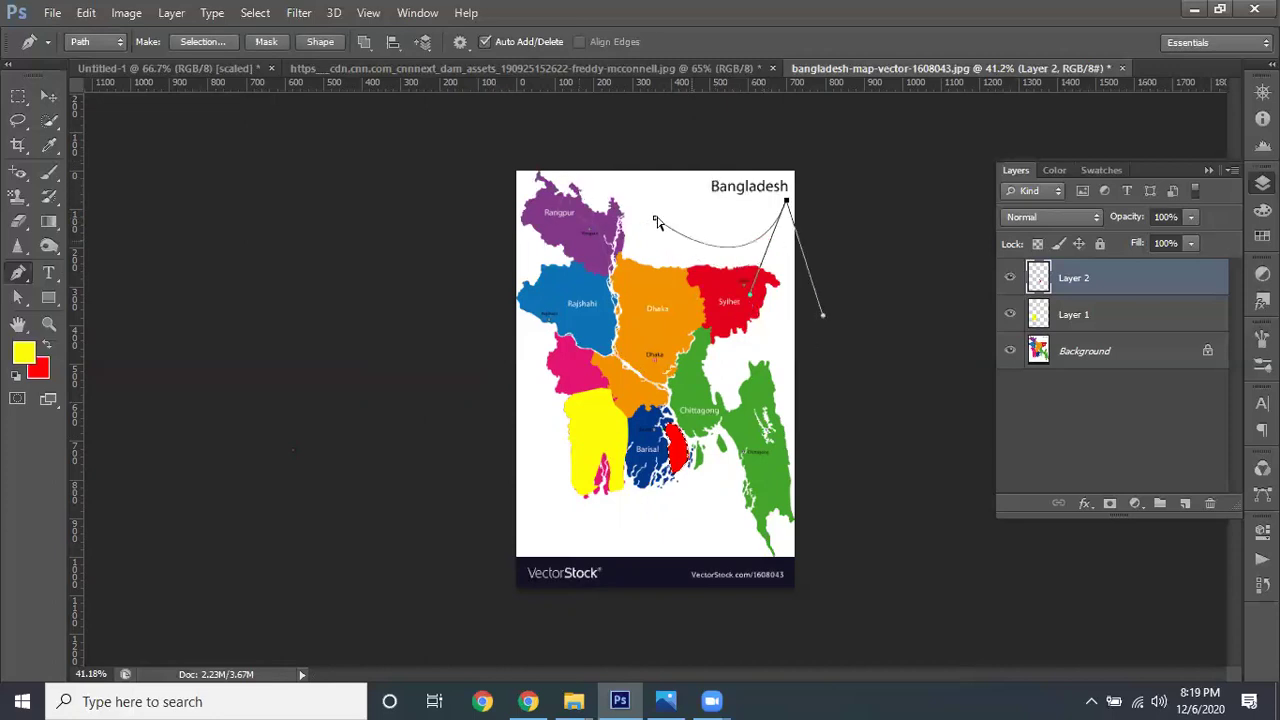
Undo unwanted path changes and pull the curve into a higher arc toward Sylhet
key(ctrl+z)
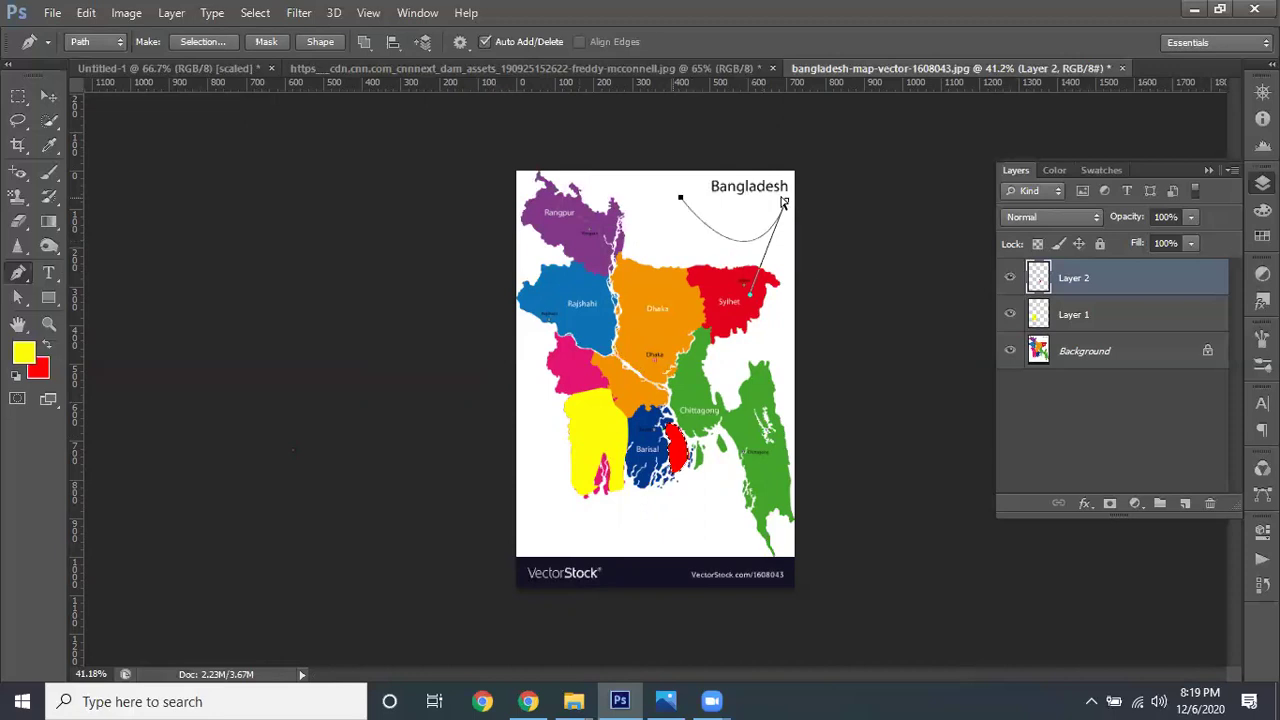
key(ctrl+alt+z)
key(ctrl+alt+z)
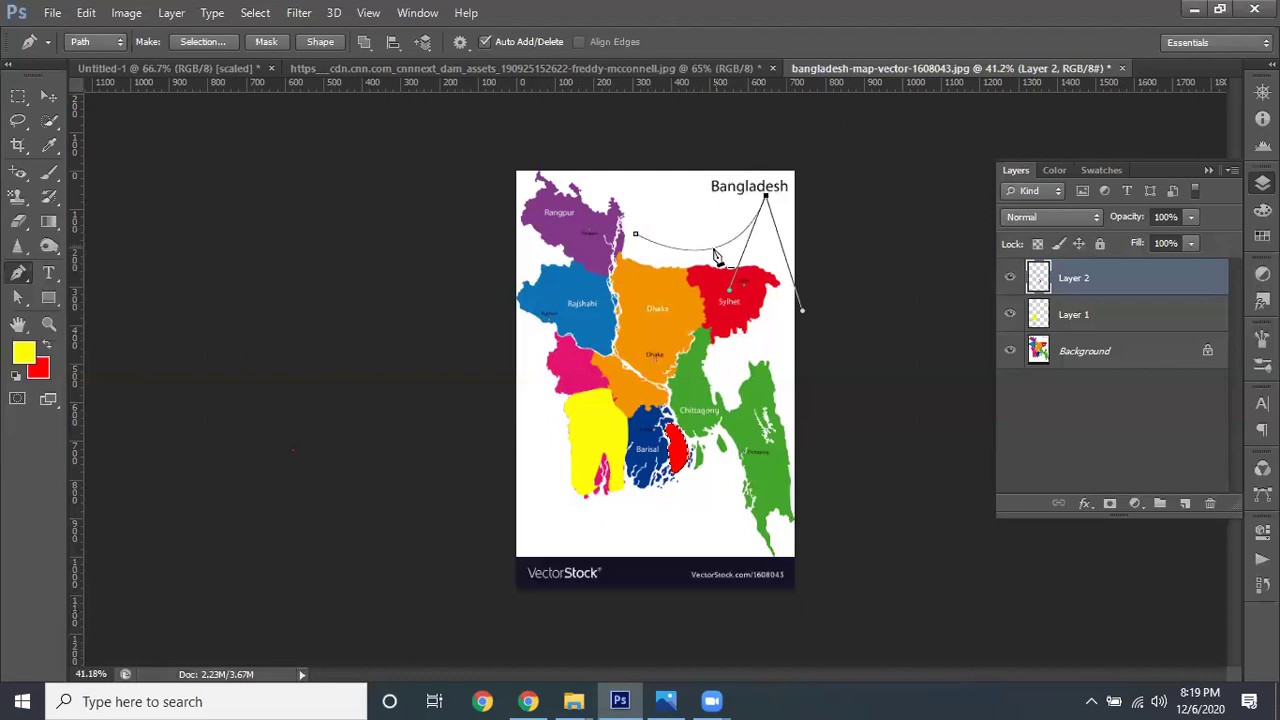
key(ctrl+alt+z)
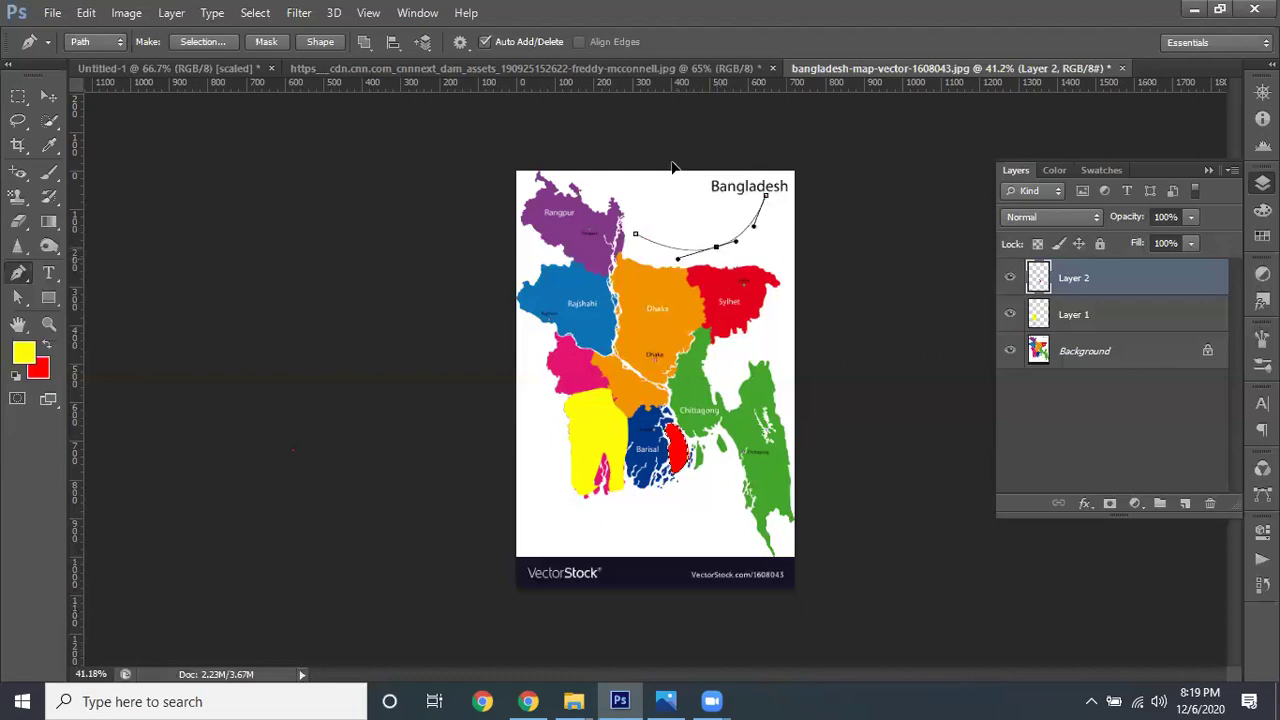
drag(677, 259, 672, 162)
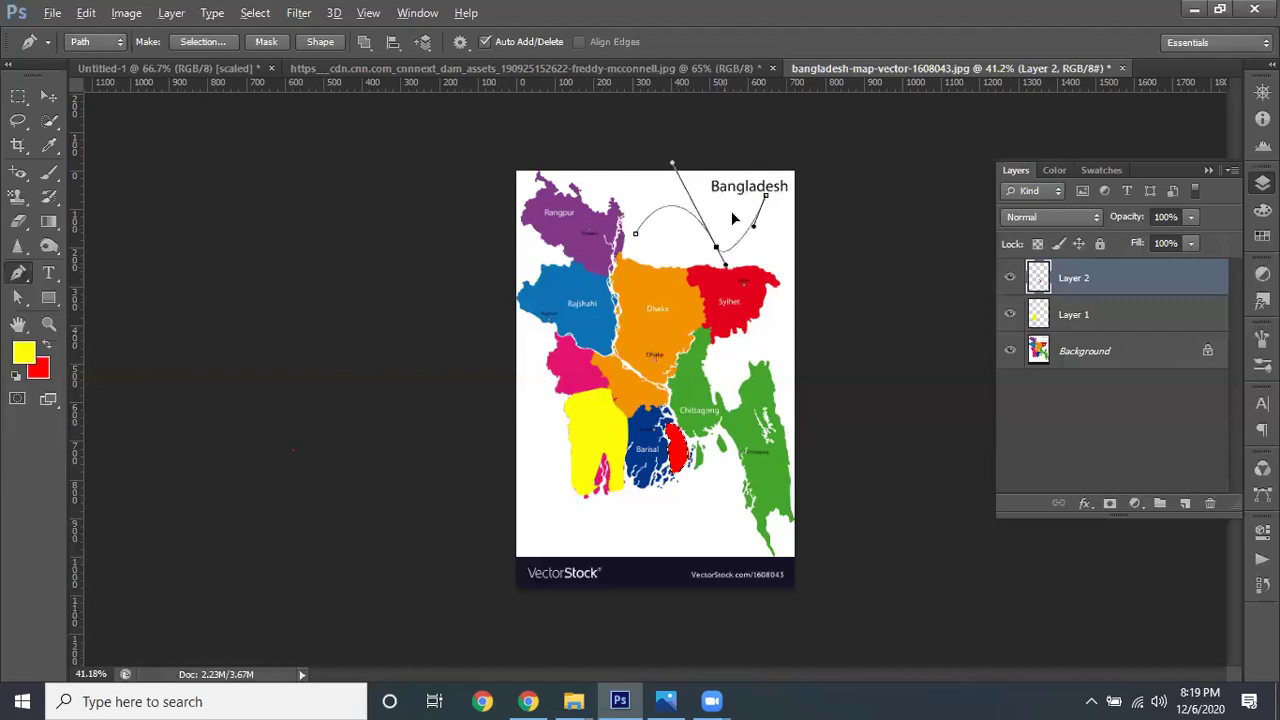
click(624, 344)
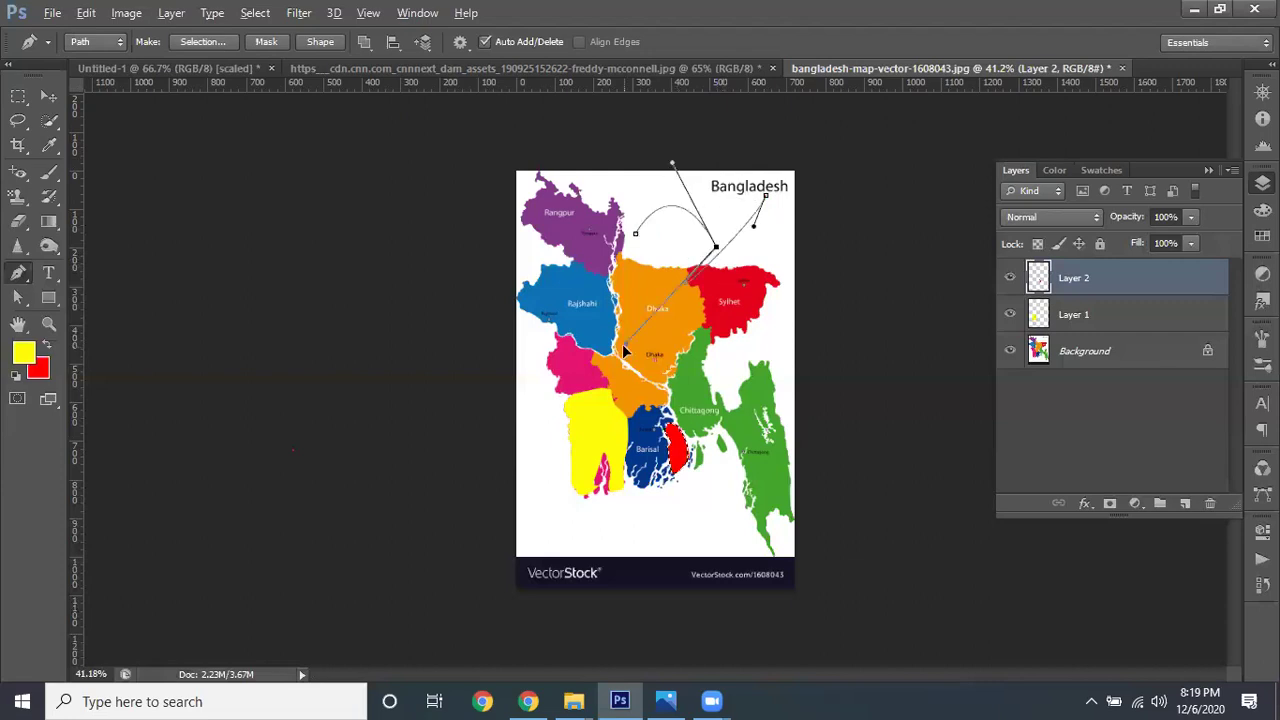
key(ctrl+z)
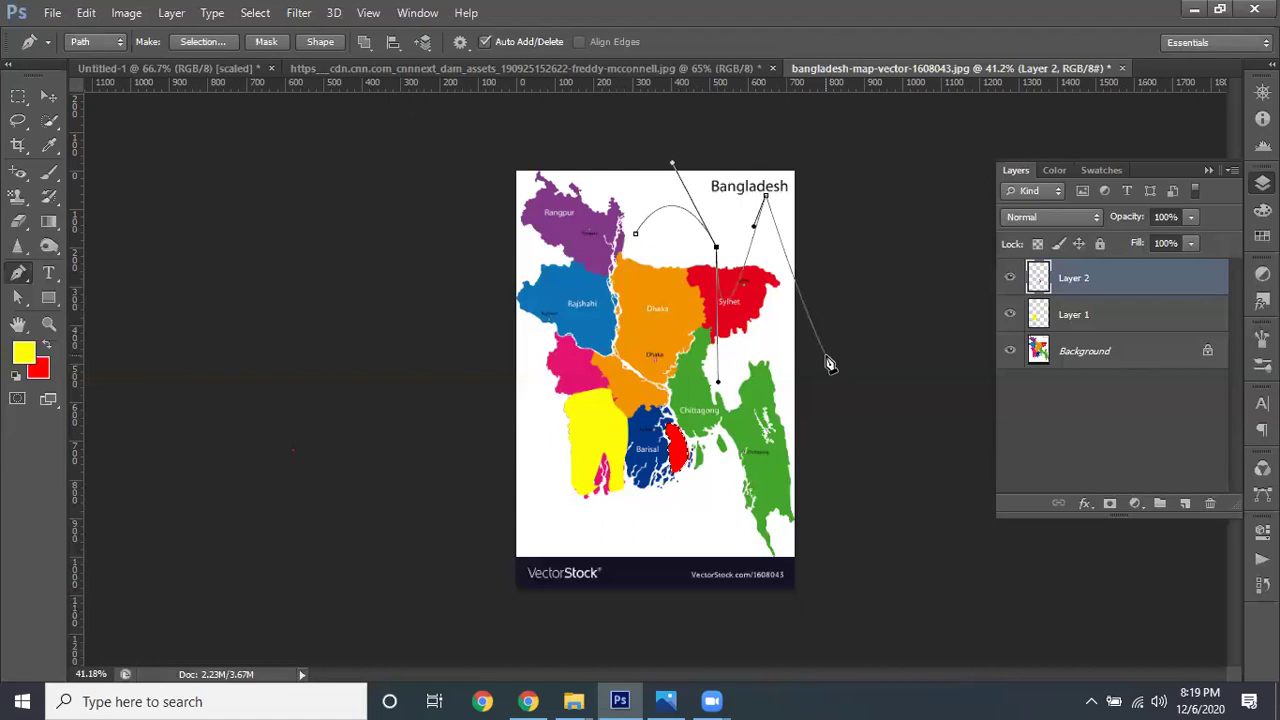